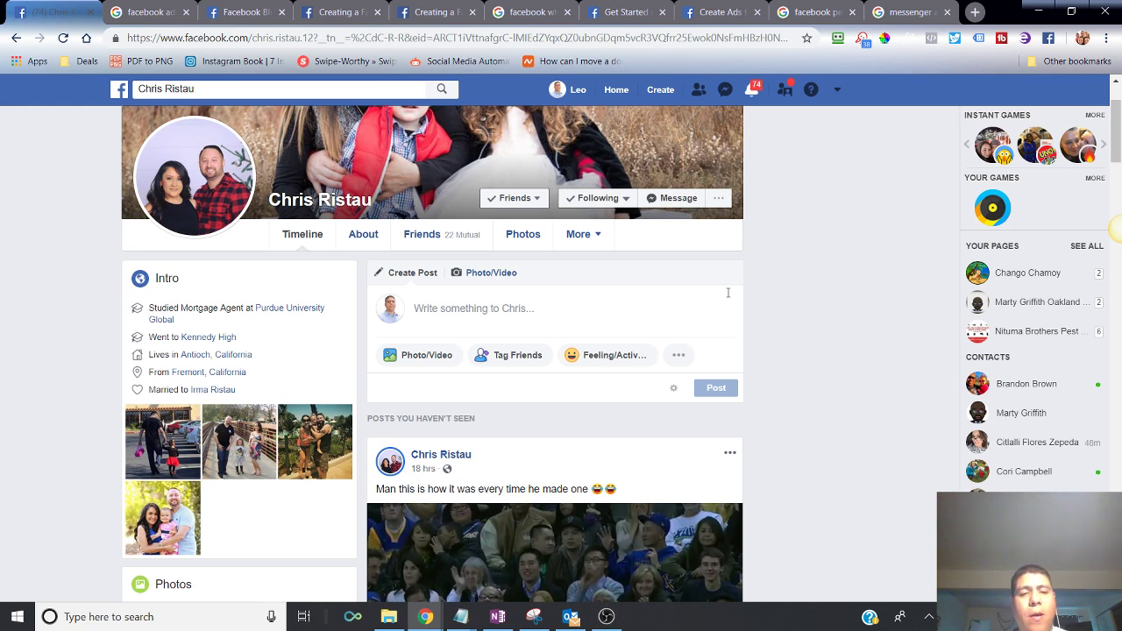
Step: Switch to the image results for Facebook mobile profiles and enlarge the "Ways to Dress Up Your Profile" image from abcnews.go.com
scroll(731, 308, "up", 2)
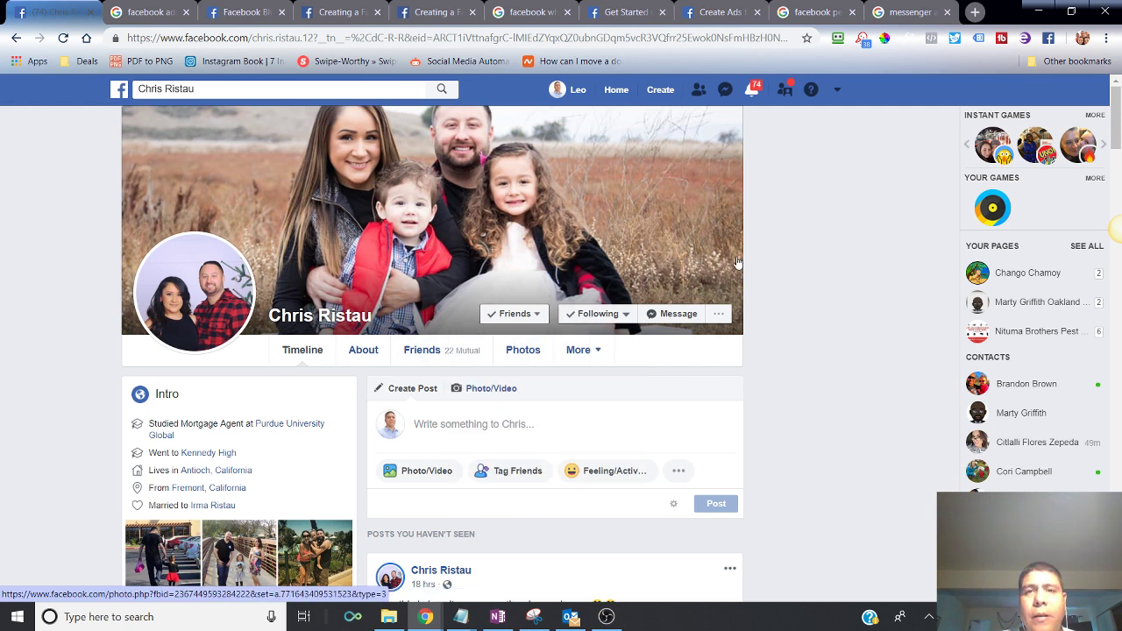
left_click(804, 12)
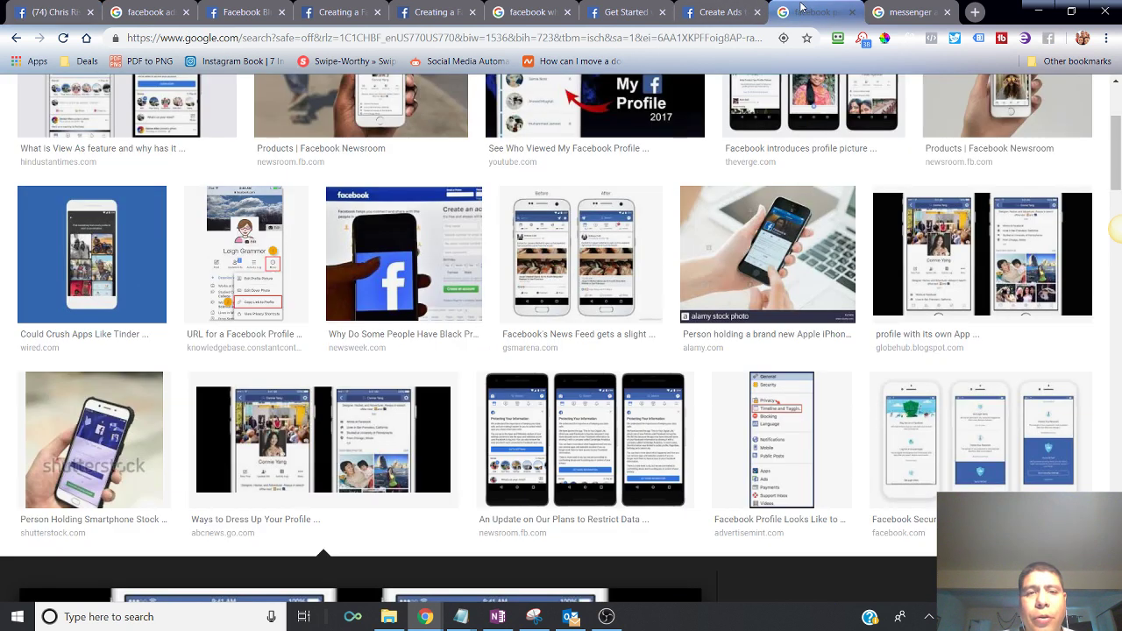
left_click(284, 446)
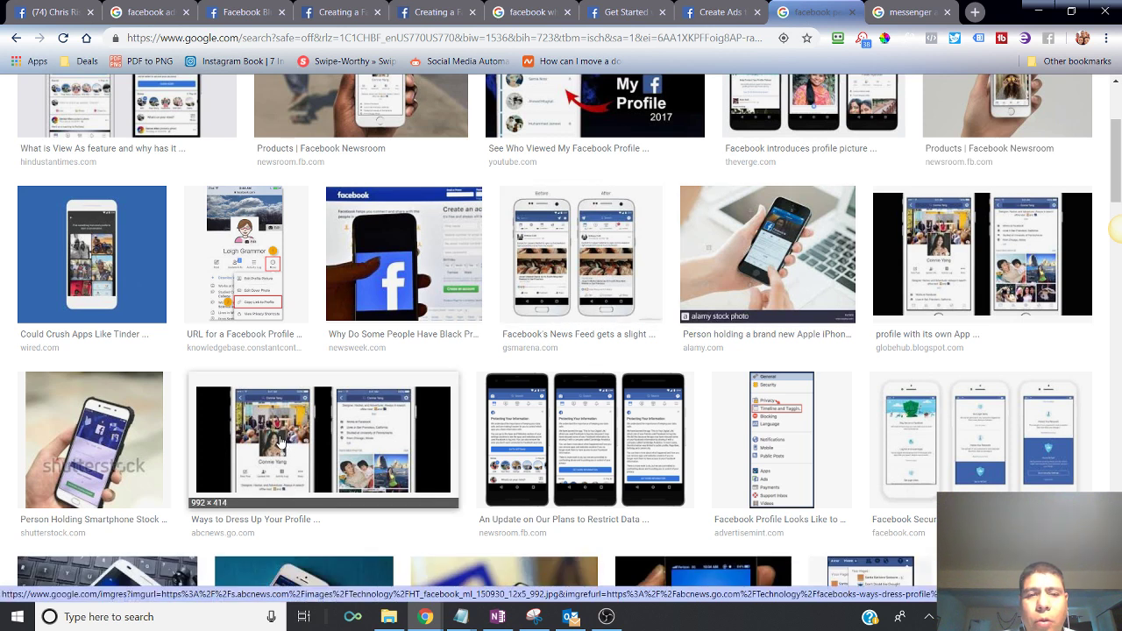
left_click(286, 438)
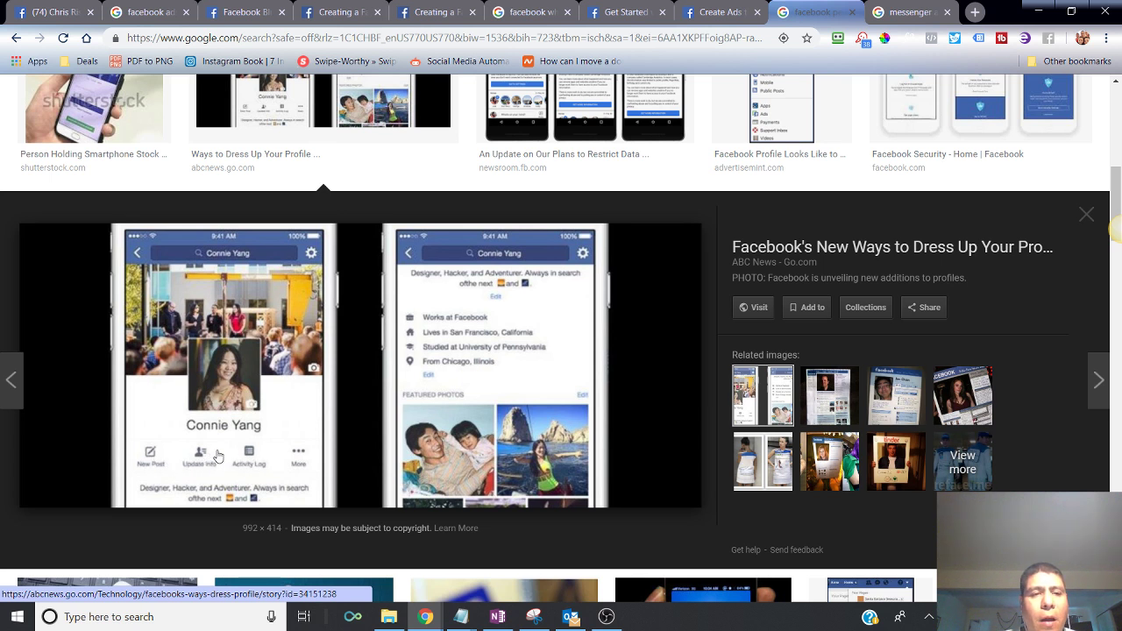
Step: Enlarge the "URL for a Facebook Profile" image from the Constant Contact knowledge base
scroll(219, 452, "up", 3)
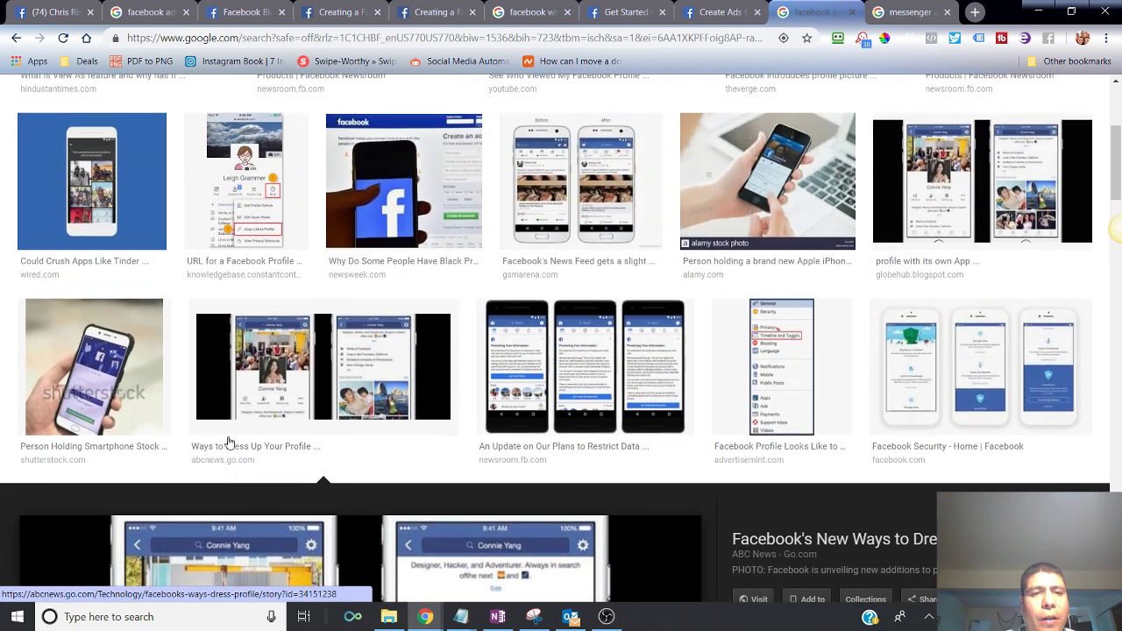
left_click(226, 443)
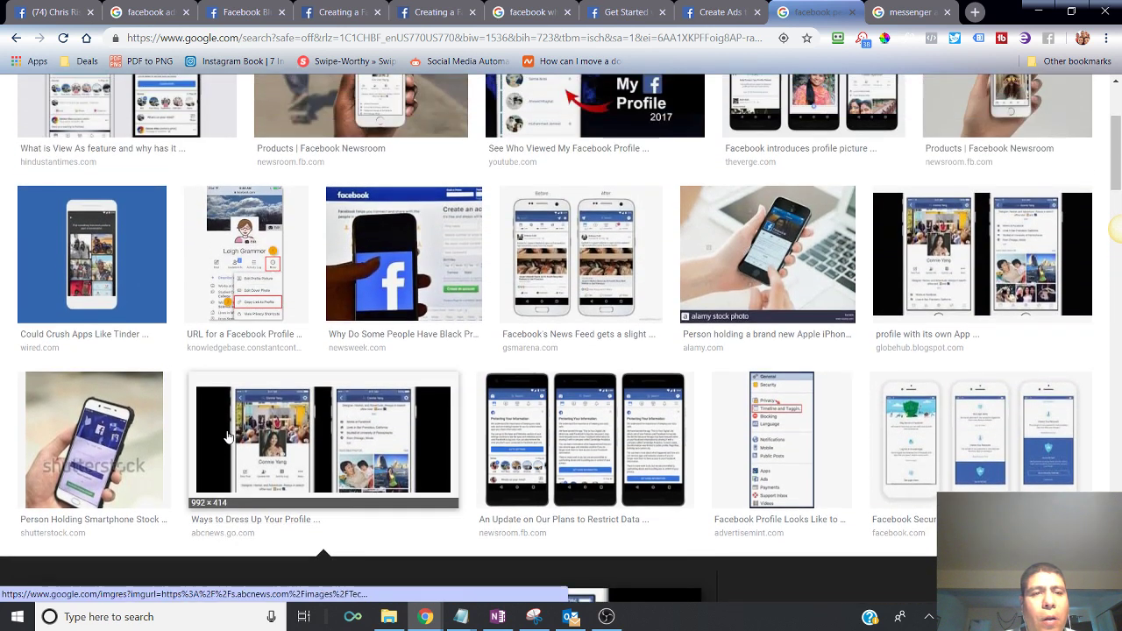
left_click(239, 281)
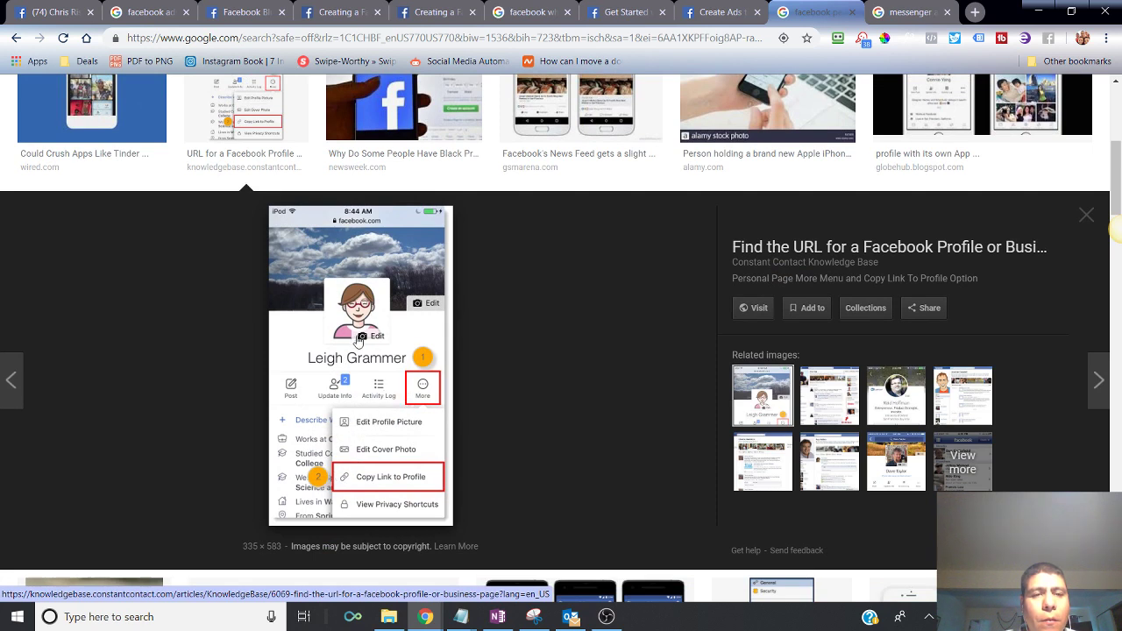
Step: Search Google Images for "facebook business page mobile" and enlarge the "Business Page Layout for Mobile" result from socialmediaexaminer.com
scroll(359, 340, "up", 5)
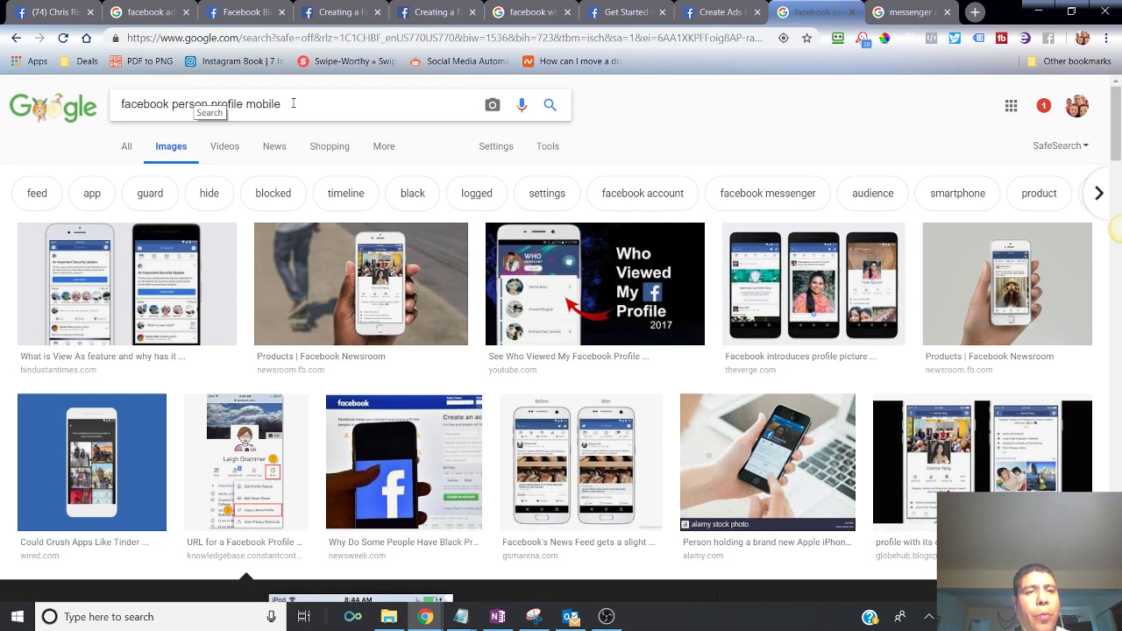
left_click_drag(293, 103, 129, 110)
type("facebook ")
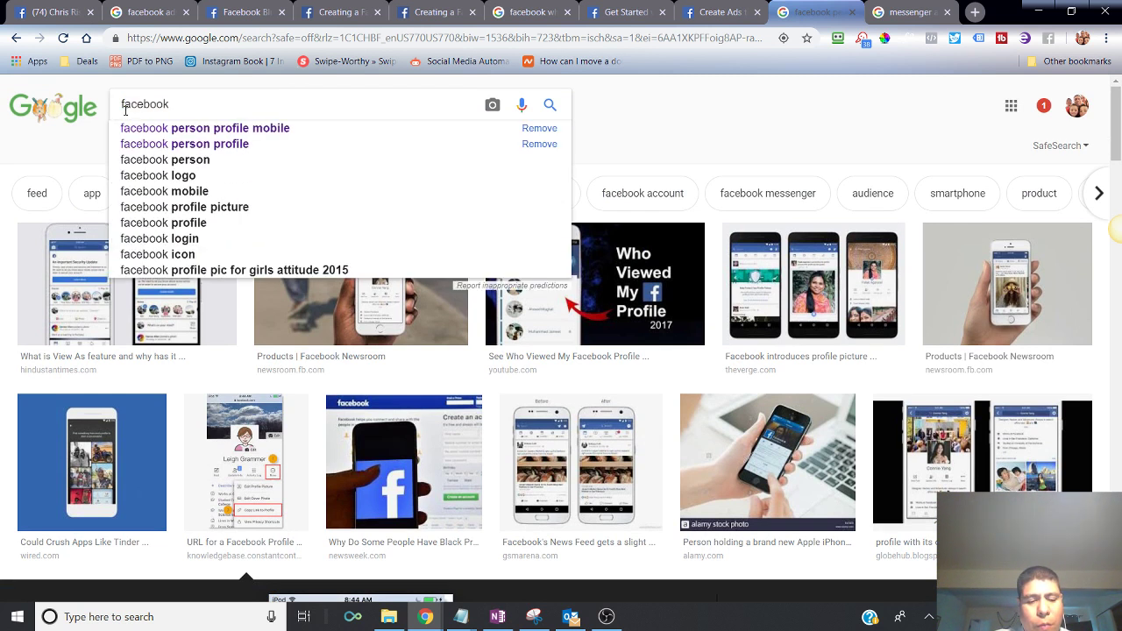
type("busine")
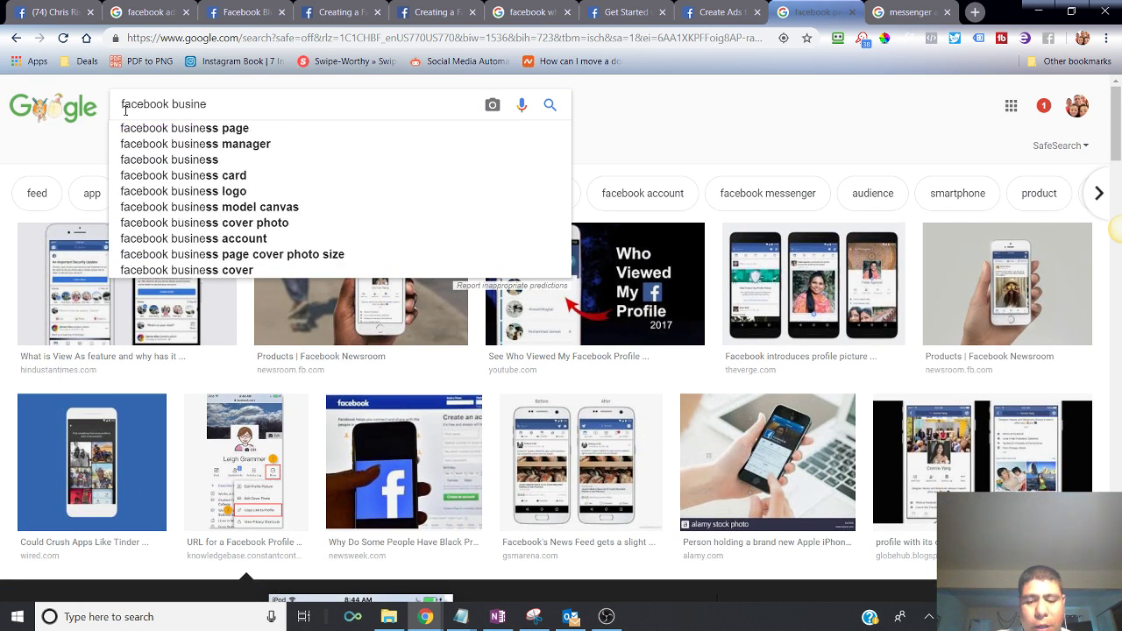
type("ss page mobile")
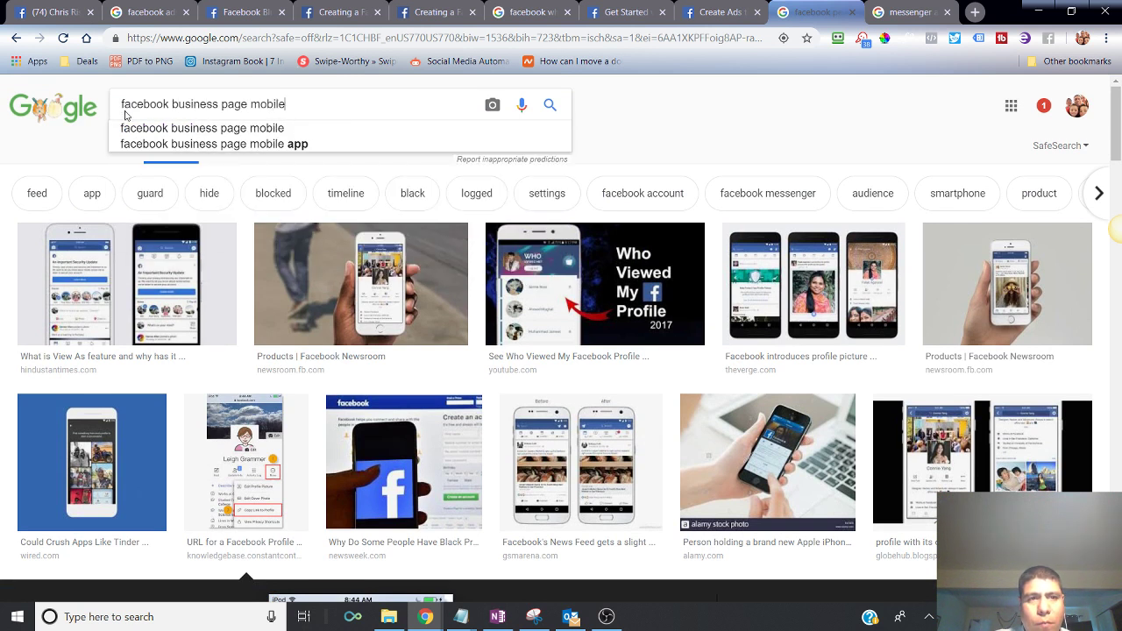
key("Return")
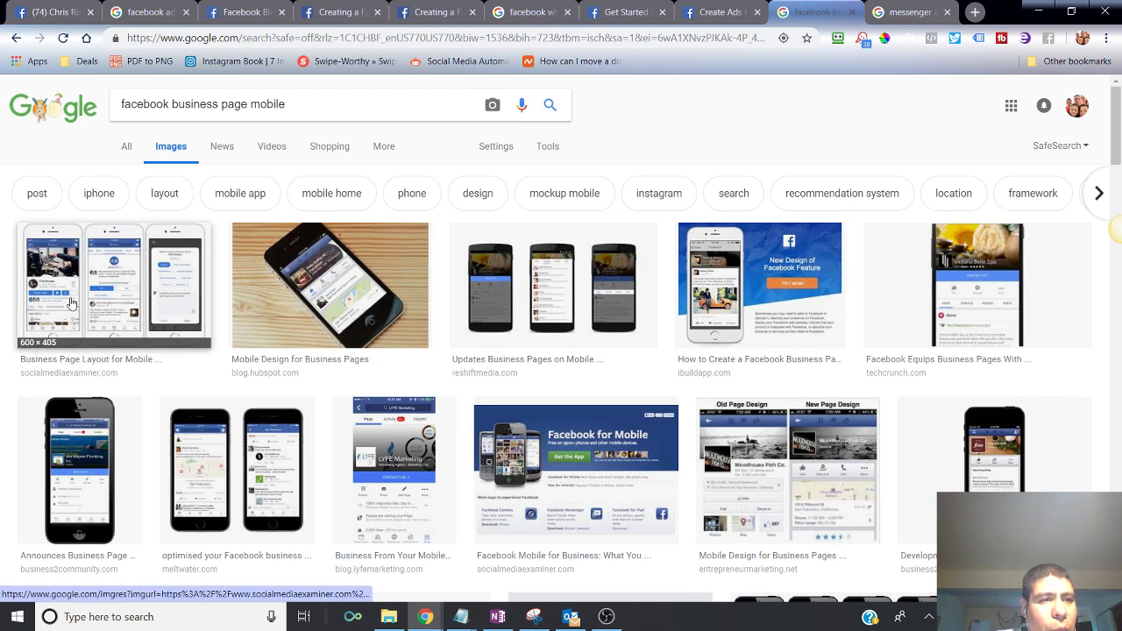
left_click(72, 303)
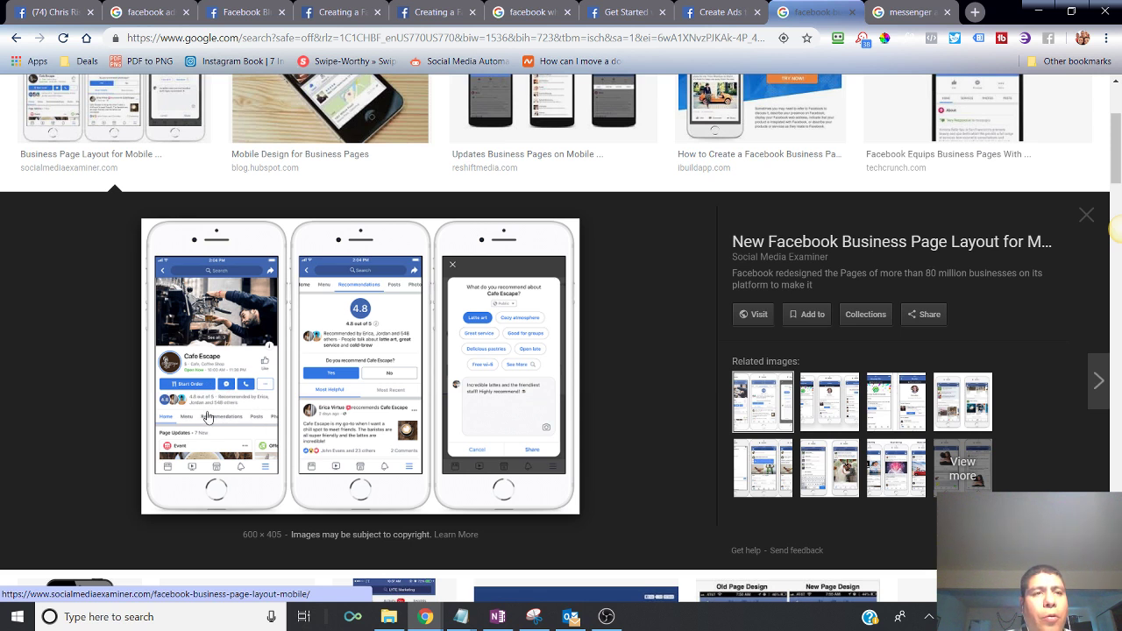
Step: Revisit the personal profile briefly, replace the "facebook ads course" Google search with "facebook", and open the Facebook home page from the results
left_click(52, 12)
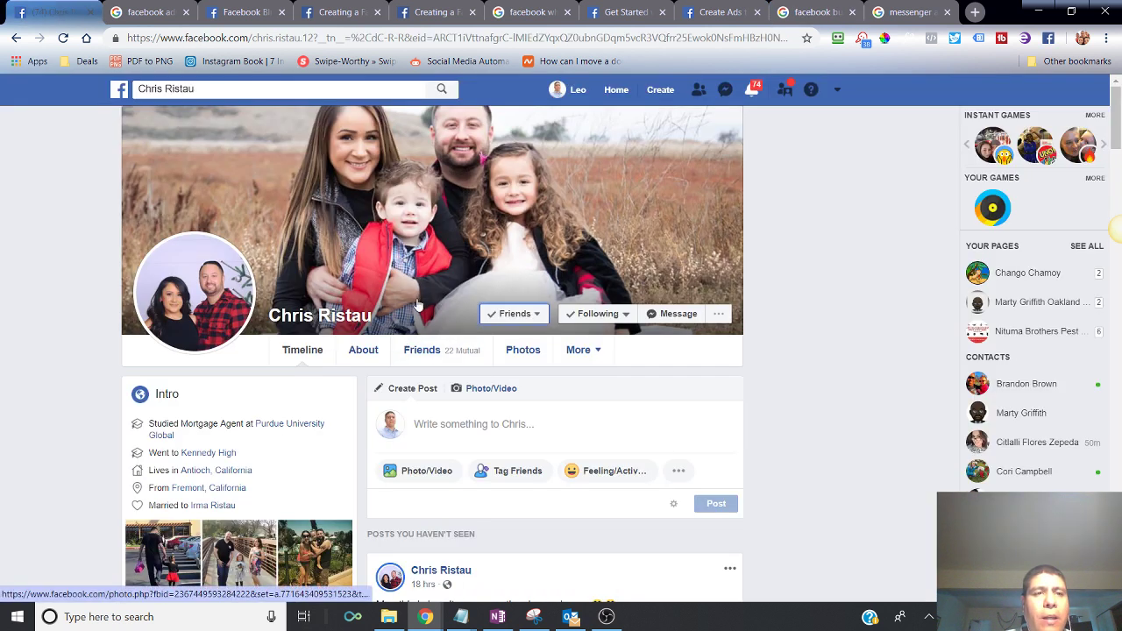
left_click(154, 11)
scroll(184, 121, "up", 1)
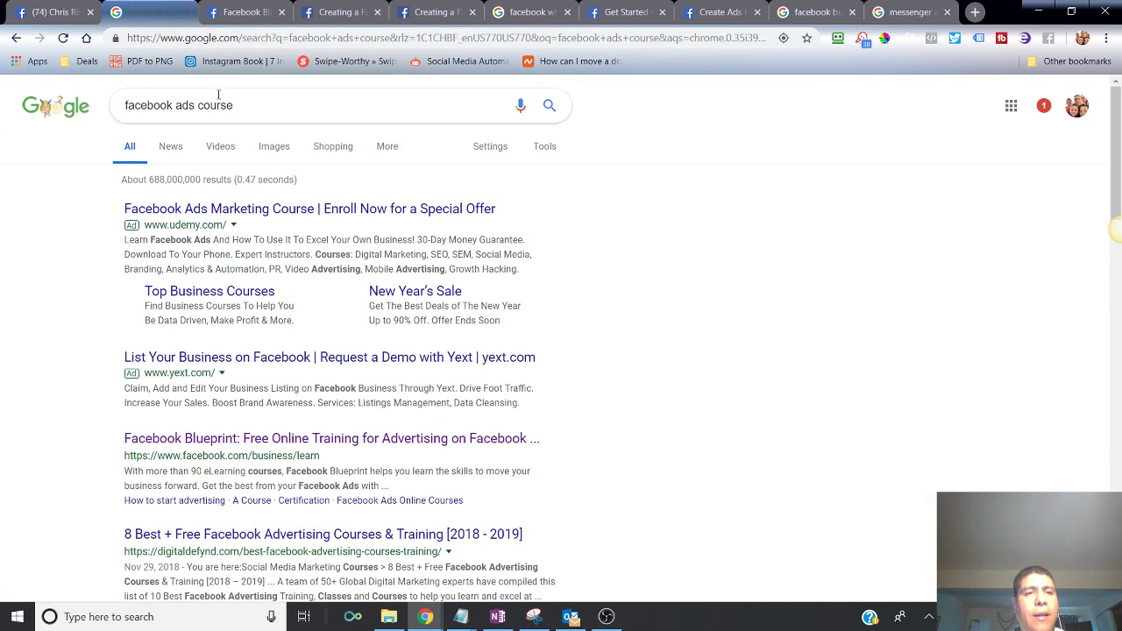
triple_click(254, 101)
type("fa")
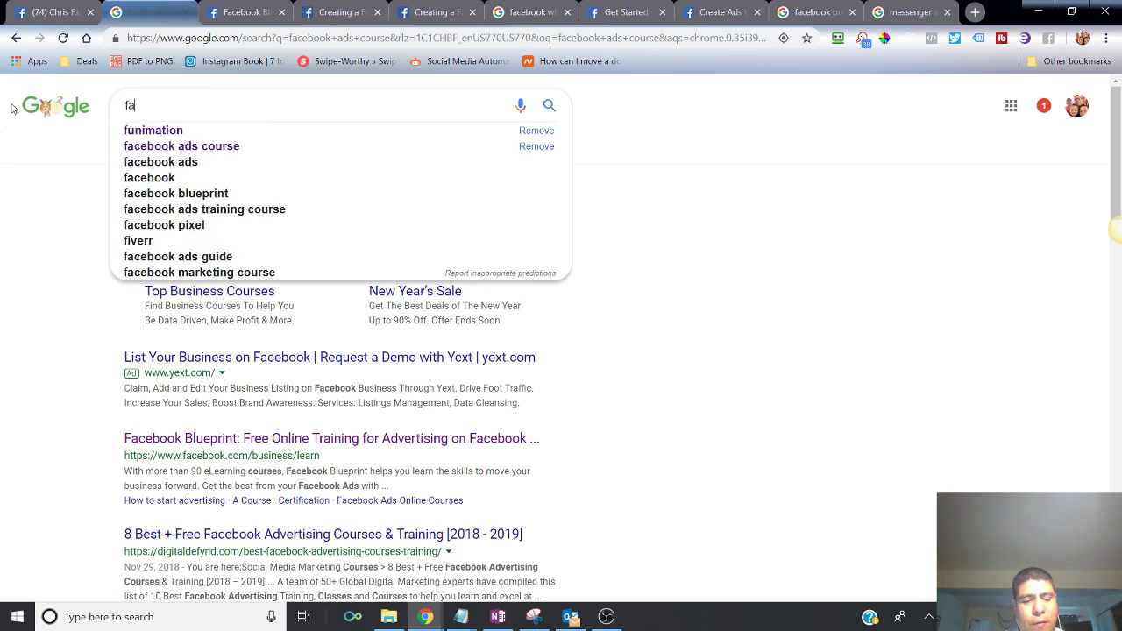
type("cebook")
key("Return")
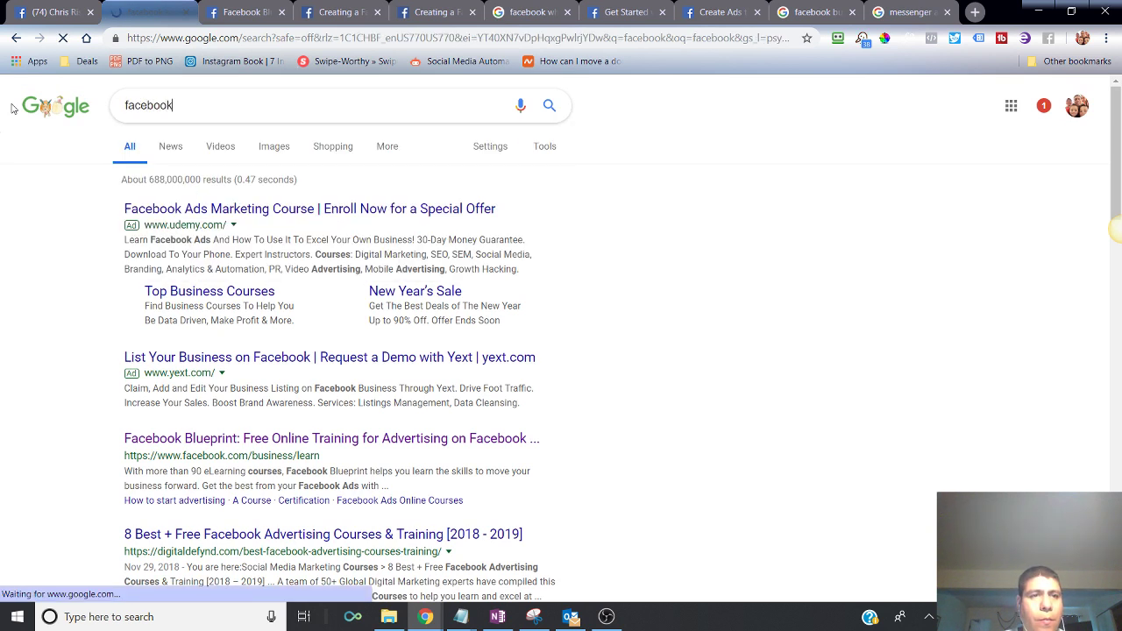
left_click(199, 208)
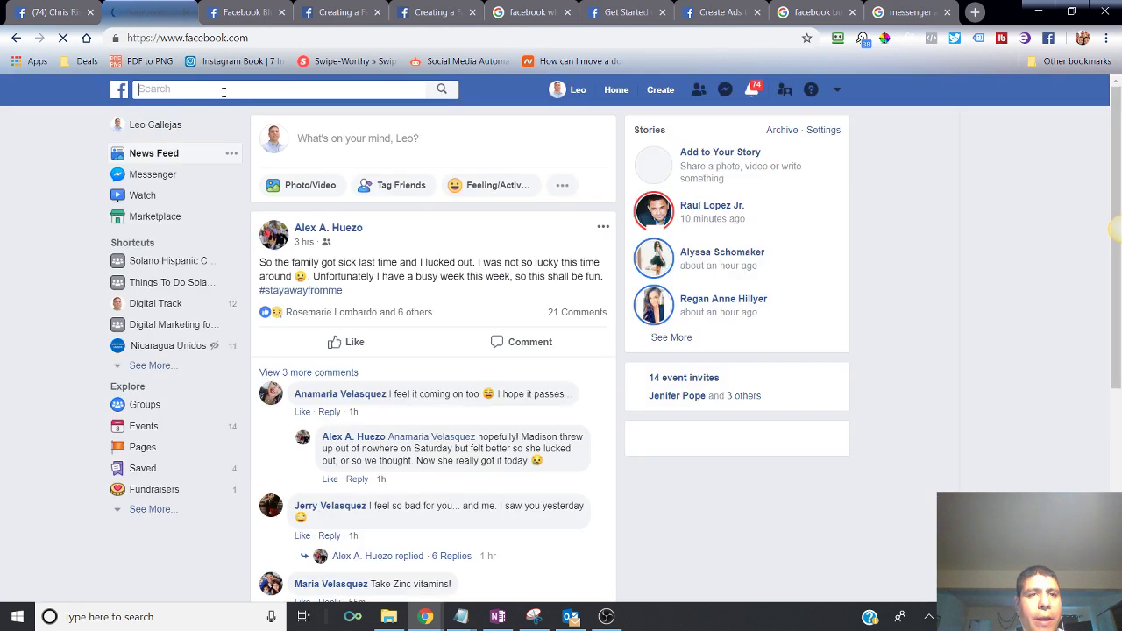
Step: Search Facebook for "ray higdon" using the suggested query
left_click(222, 92)
type("netw")
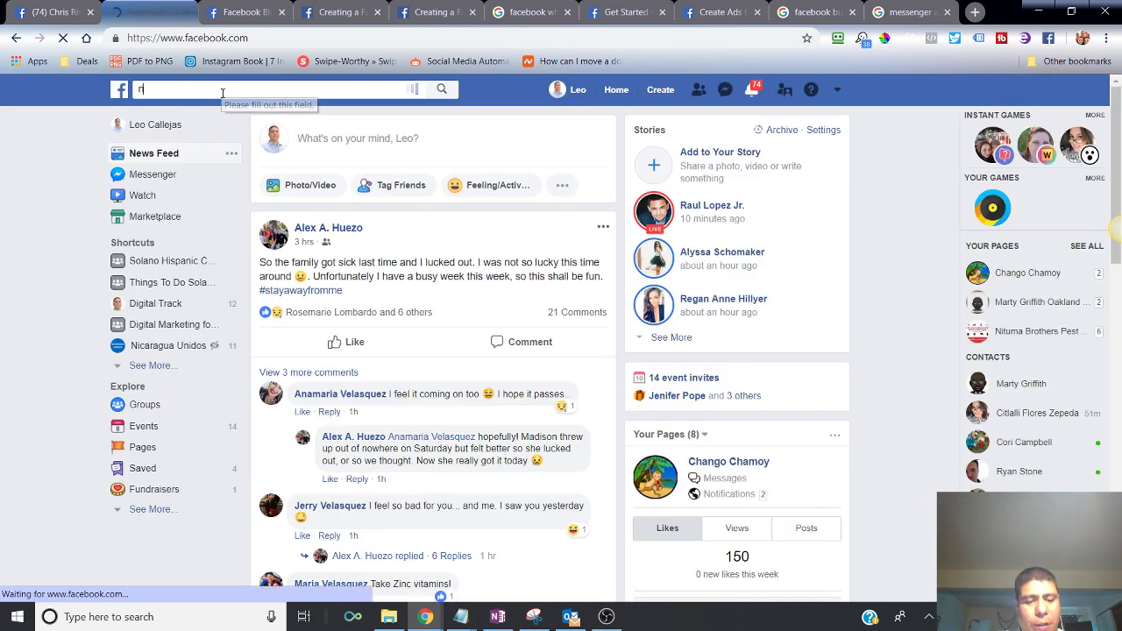
key("BackSpace")
key("BackSpace")
key("BackSpace")
key("BackSpace")
type("ra")
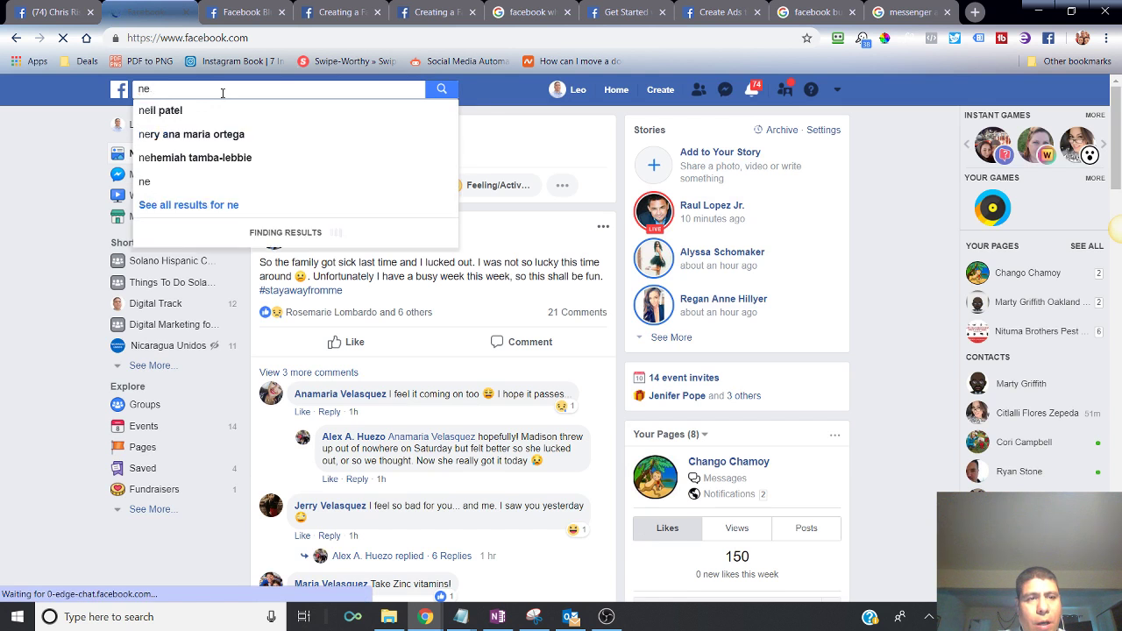
type("y ho")
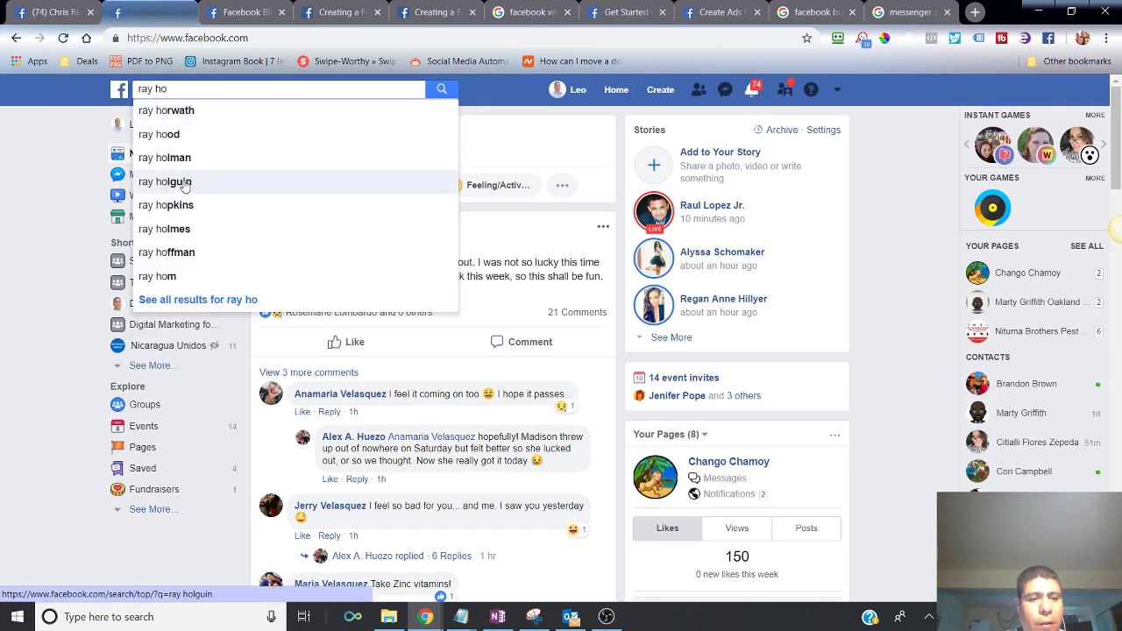
key("BackSpace")
type("i")
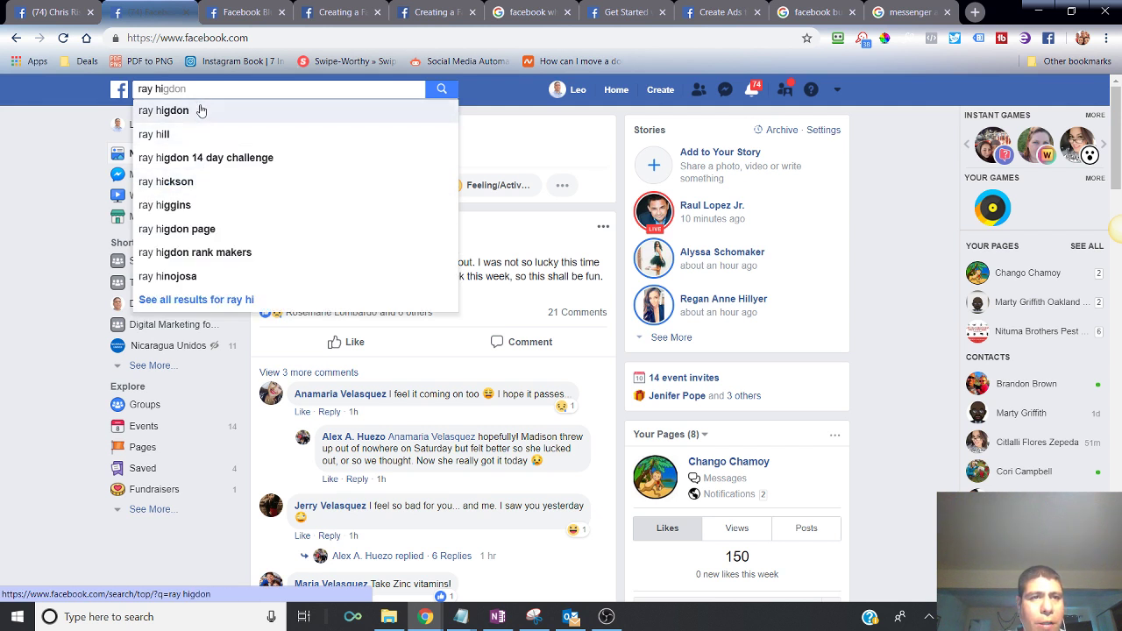
left_click(199, 110)
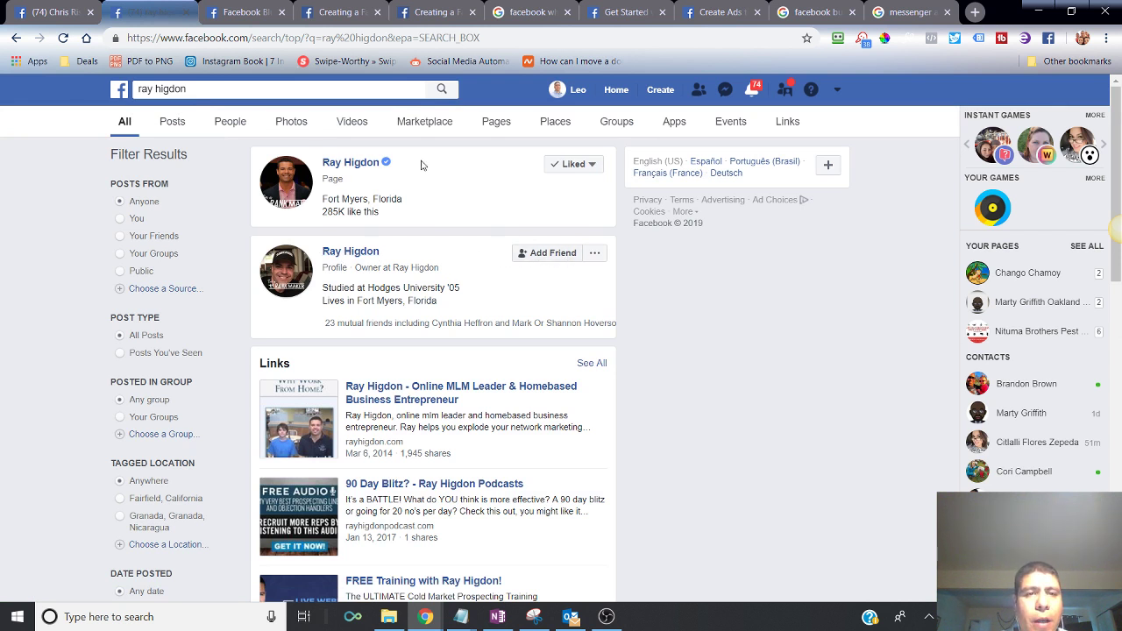
Step: Open the verified Ray Higdon business page and compare it with the friend's personal profile
mouse_move(565, 167)
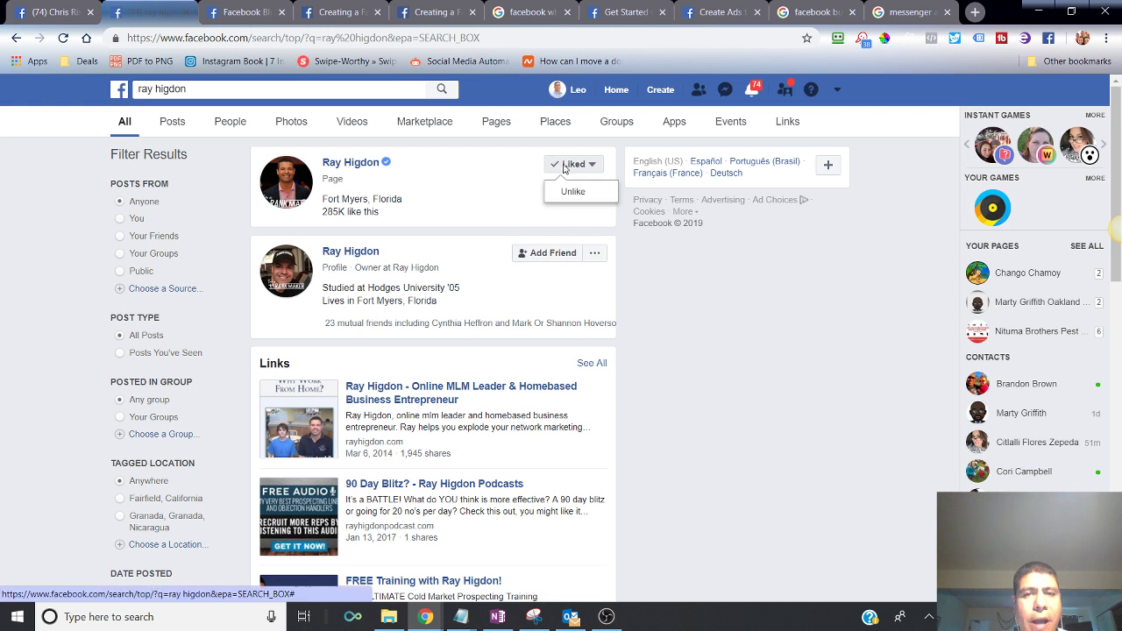
left_click(351, 166)
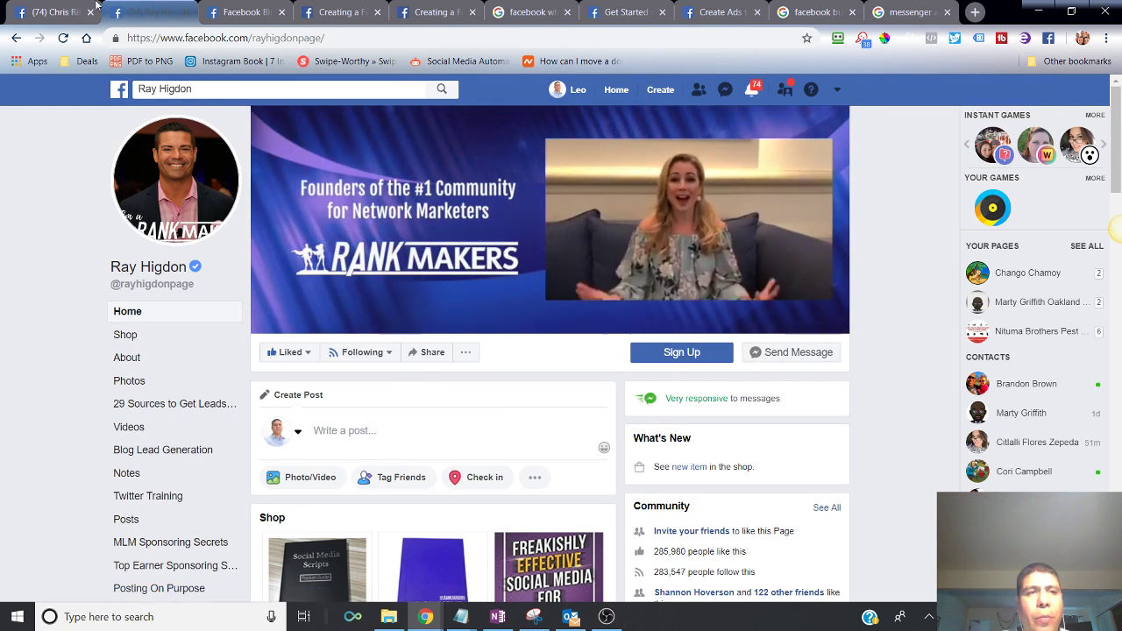
left_click(87, 11)
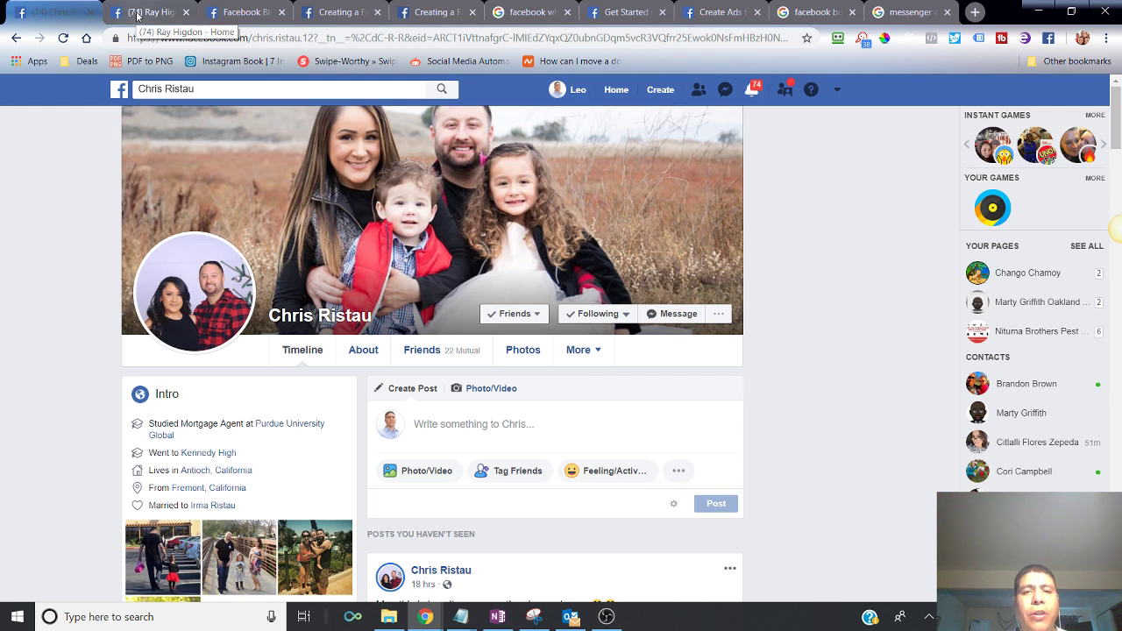
left_click(137, 15)
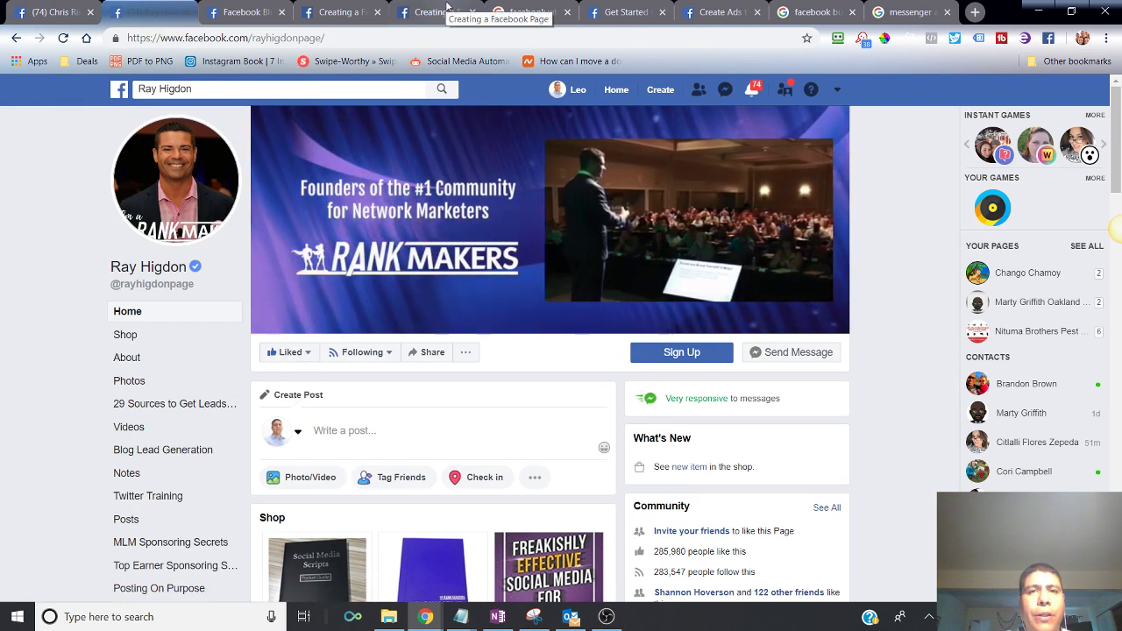
Step: Close the WhatsApp Get Started page and the Create Ads help page
left_click(609, 8)
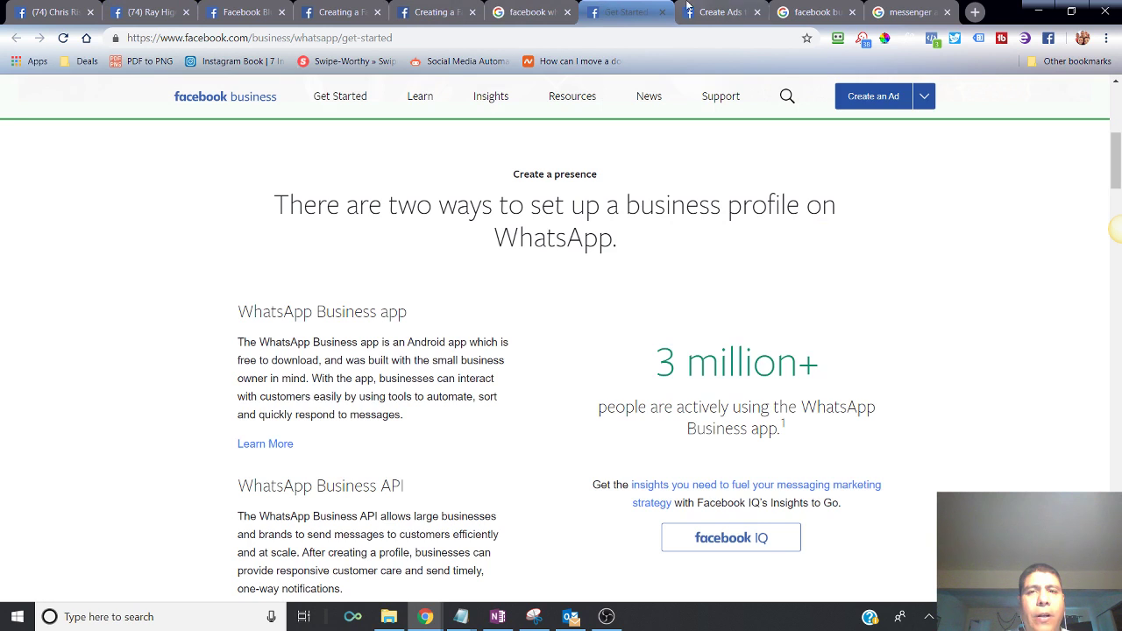
left_click(661, 12)
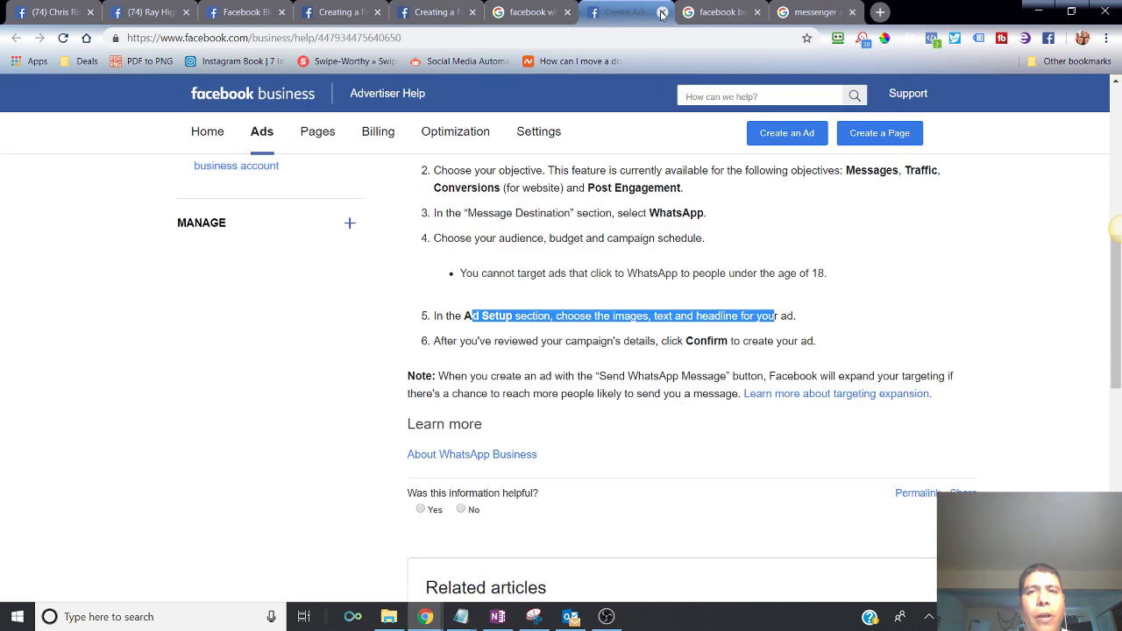
left_click(661, 12)
Step: Open the Blueprint lesson on creating a Facebook Page, highlight "a personal profile." in its text, and view the Jasper's Boutique example page
left_click(438, 12)
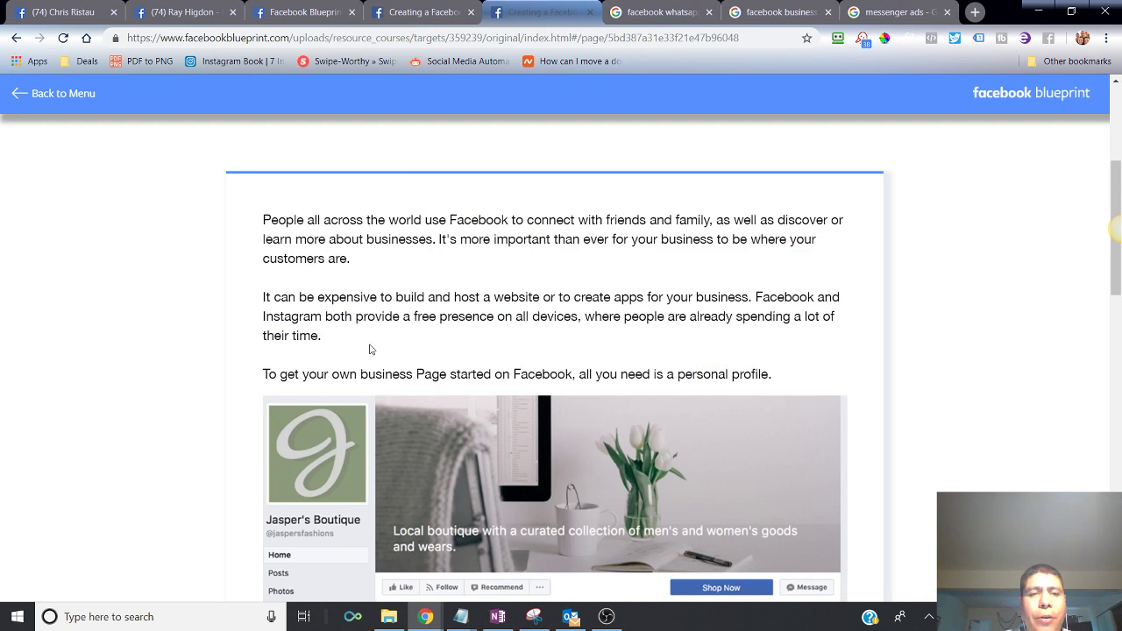
left_click_drag(550, 374, 775, 372)
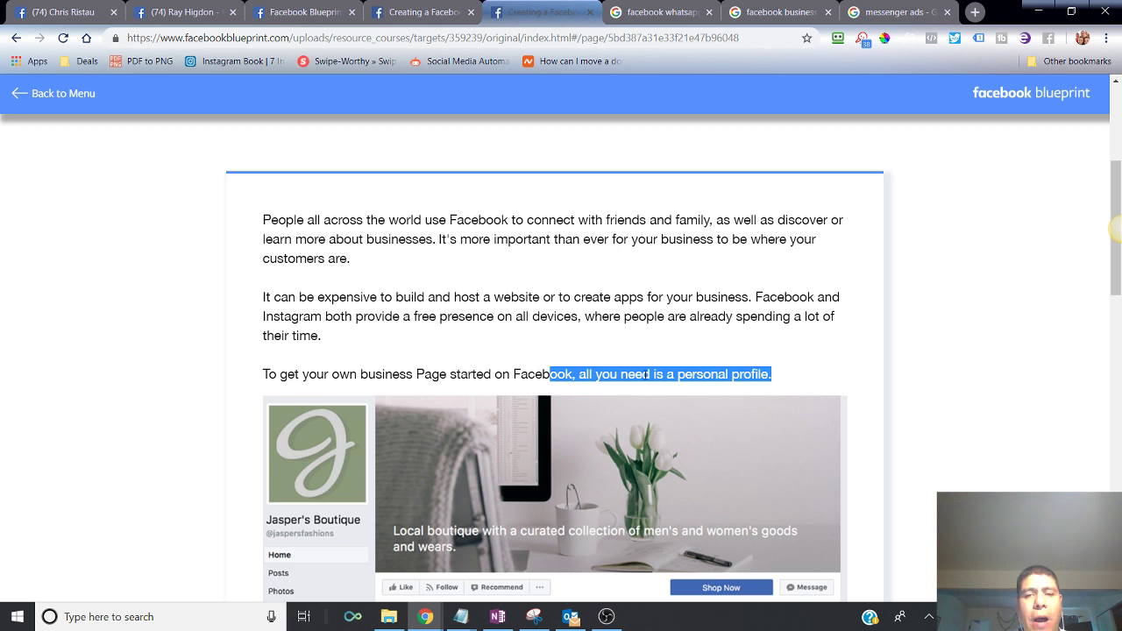
left_click_drag(657, 375, 772, 372)
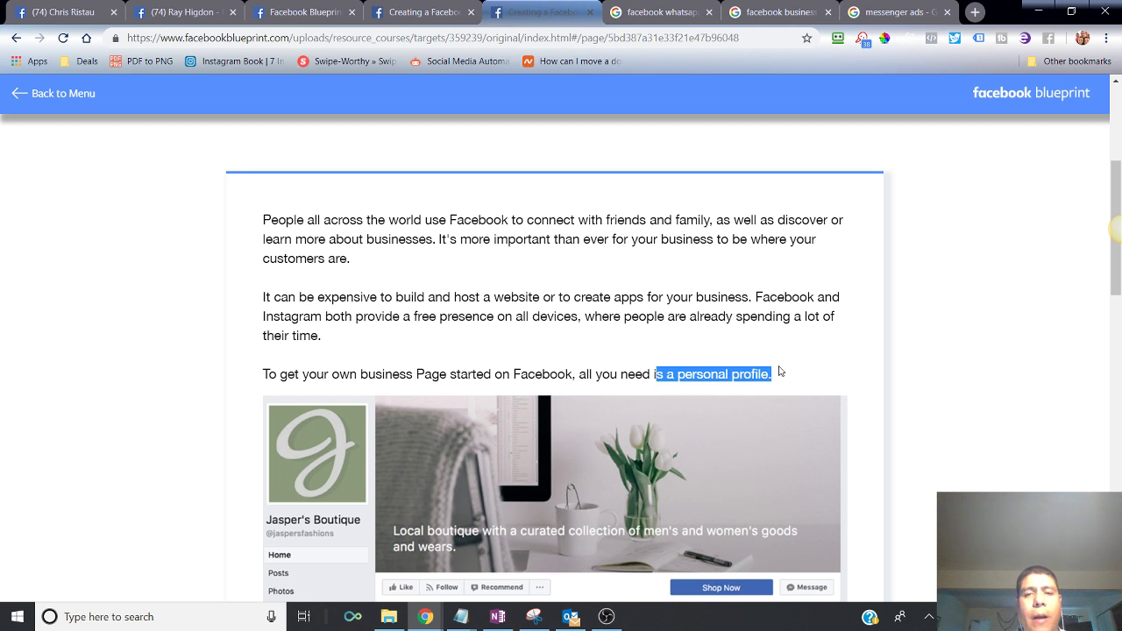
left_click_drag(666, 374, 768, 367)
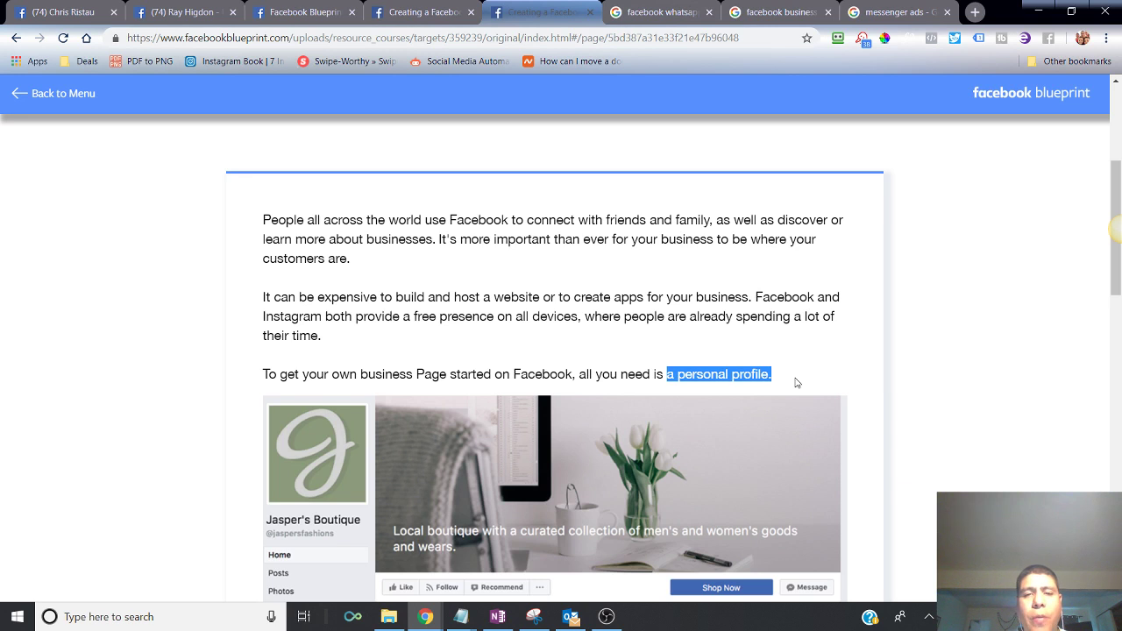
scroll(797, 383, "down", 2)
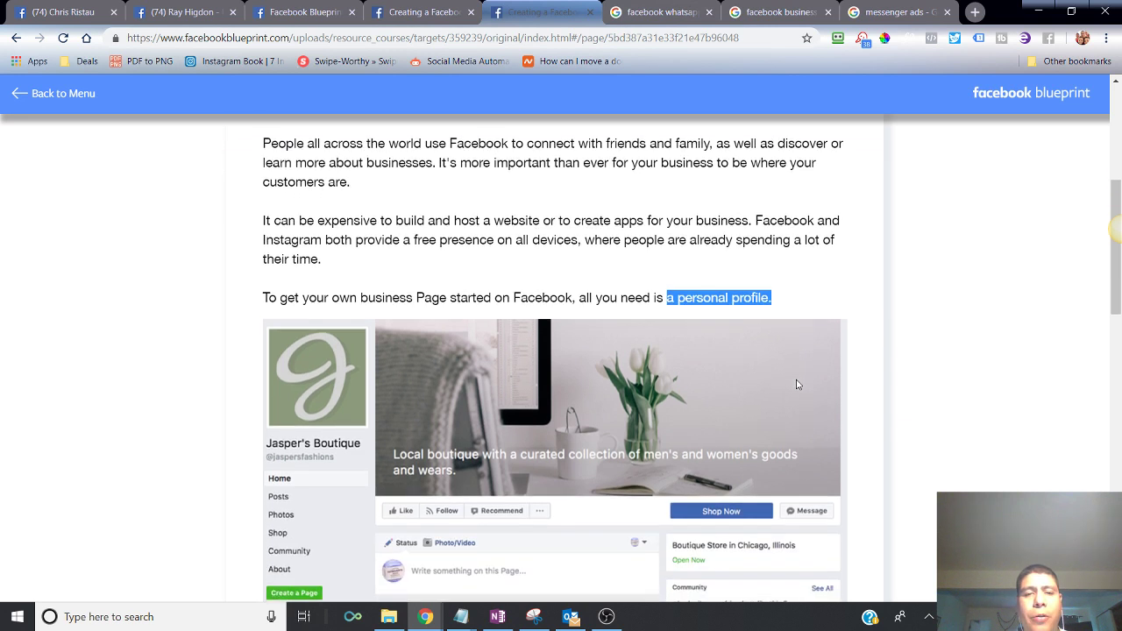
scroll(797, 386, "down", 3)
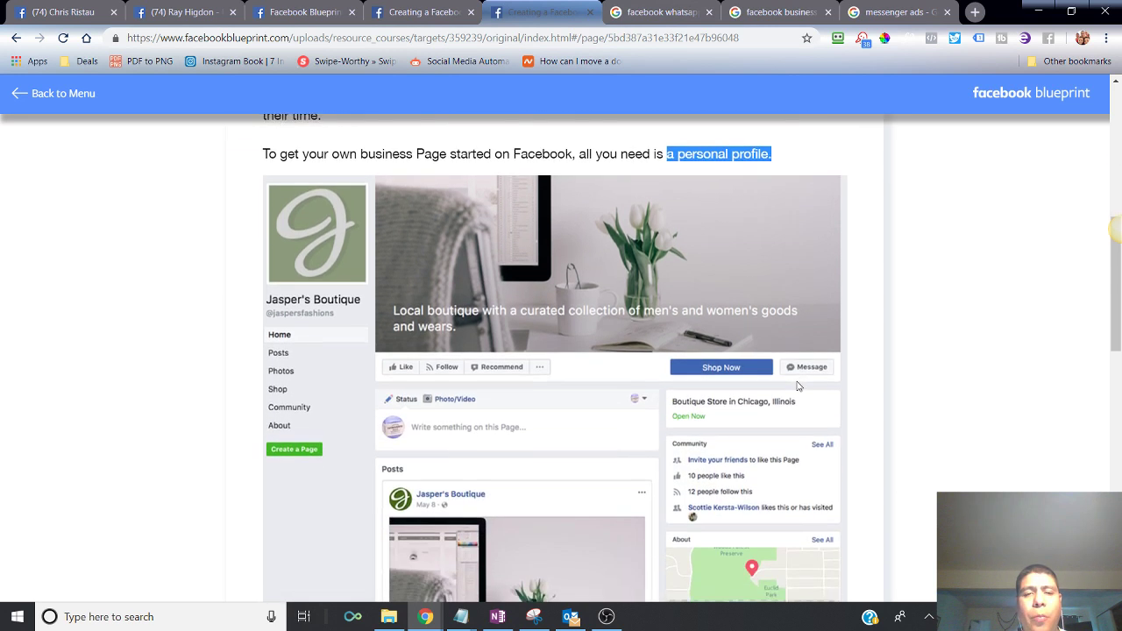
Step: Review the rest of the Jasper's Boutique example, proceed to the Create Your Page lesson, and read how to create a Page from a personal account
scroll(381, 261, "up", 2)
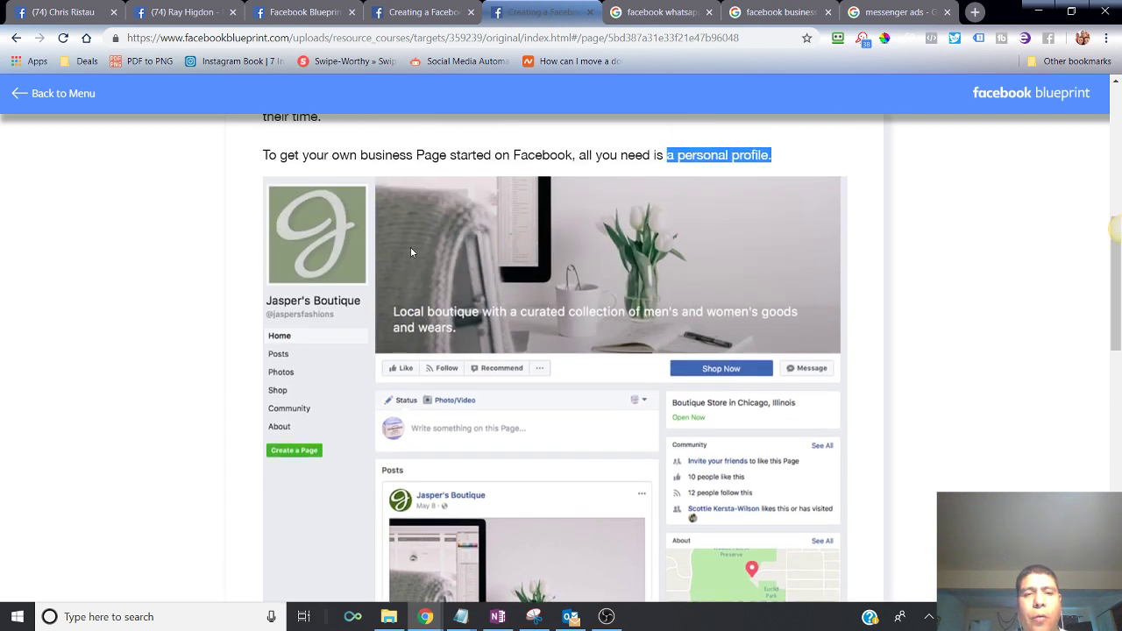
scroll(353, 323, "down", 2)
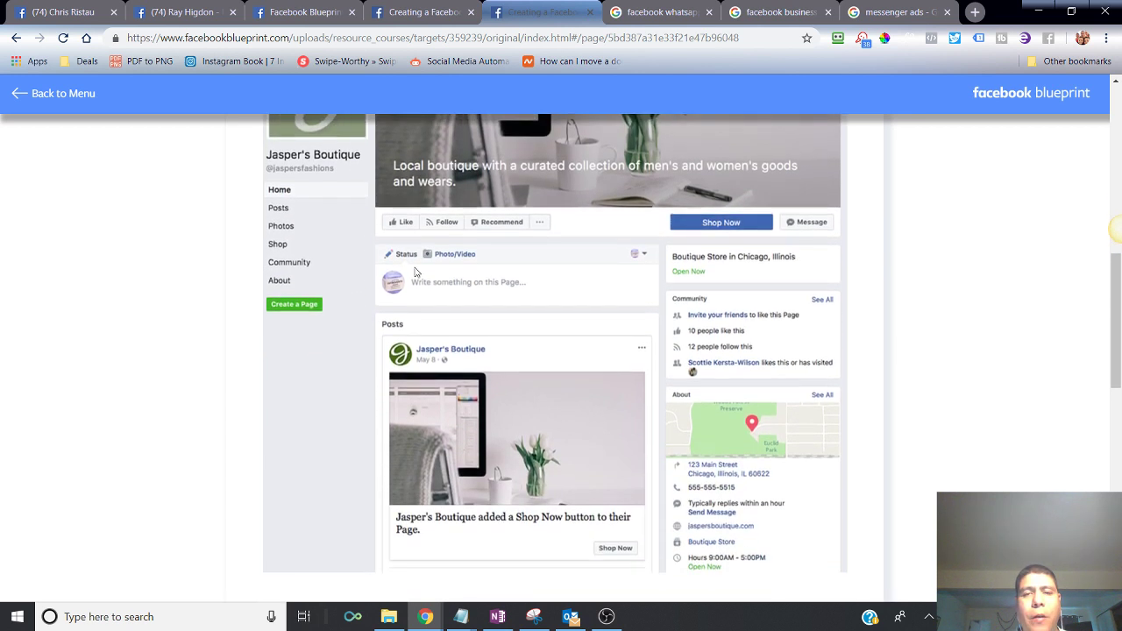
scroll(639, 313, "down", 3)
scroll(759, 324, "down", 7)
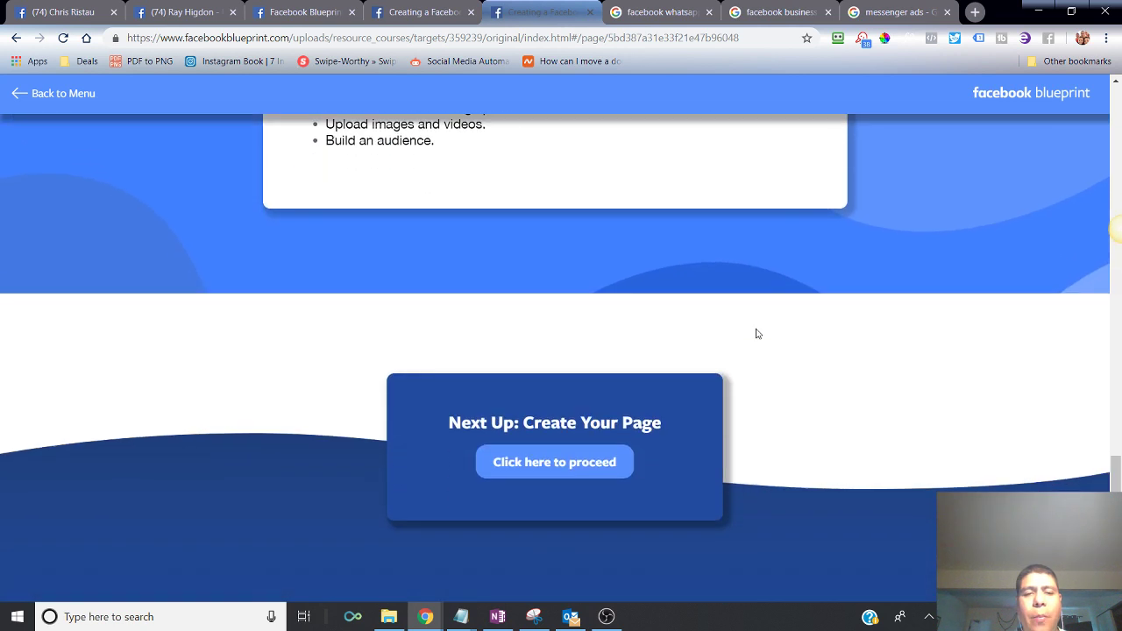
left_click(520, 462)
scroll(710, 404, "down", 3)
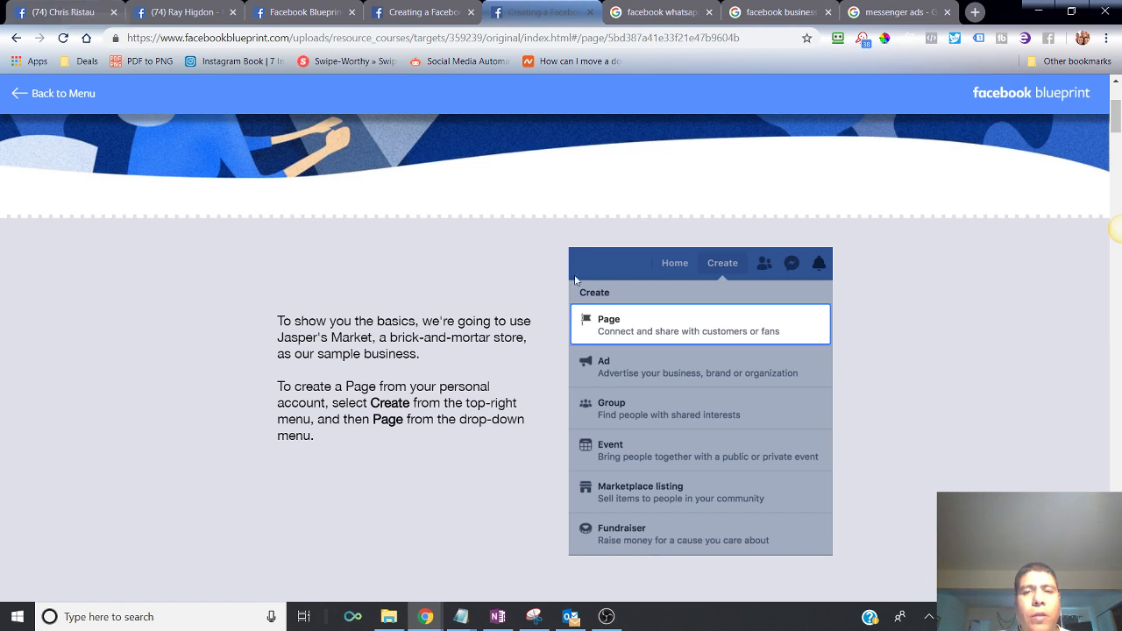
scroll(720, 281, "down", 1)
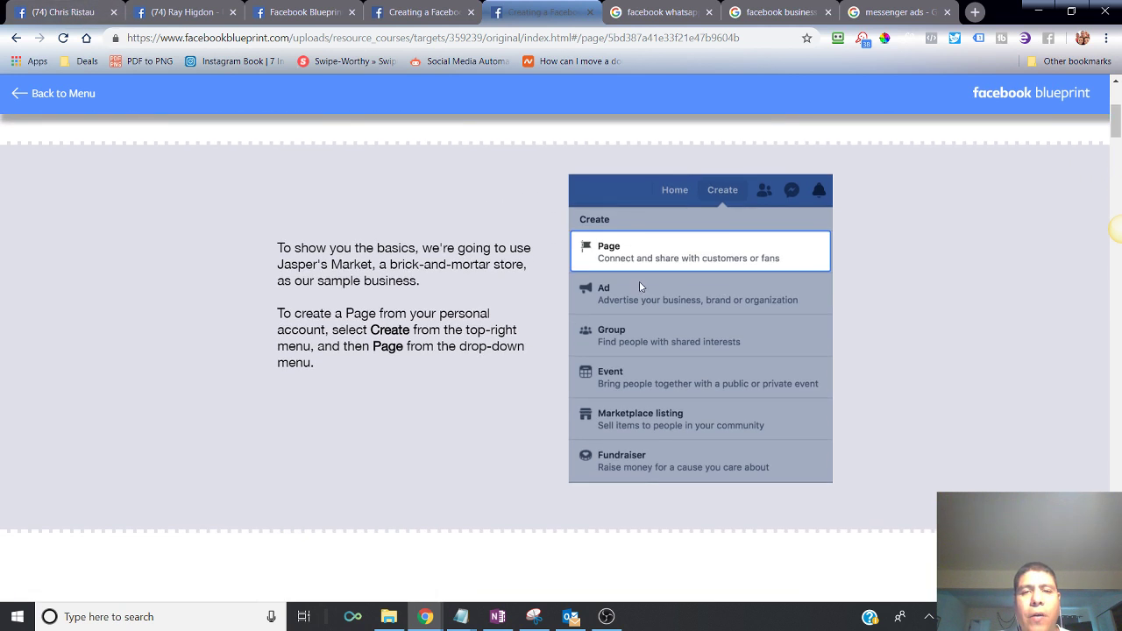
Step: Switch to Facebook, try the account's Create Page option, and dismiss the notice about its new location
left_click(83, 15)
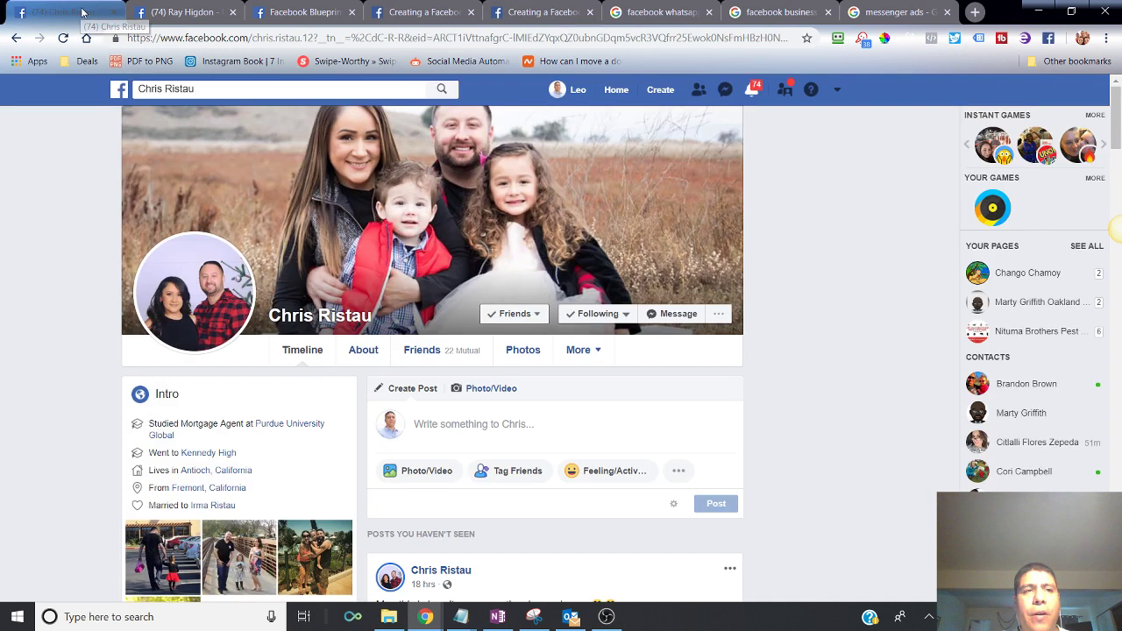
left_click(838, 89)
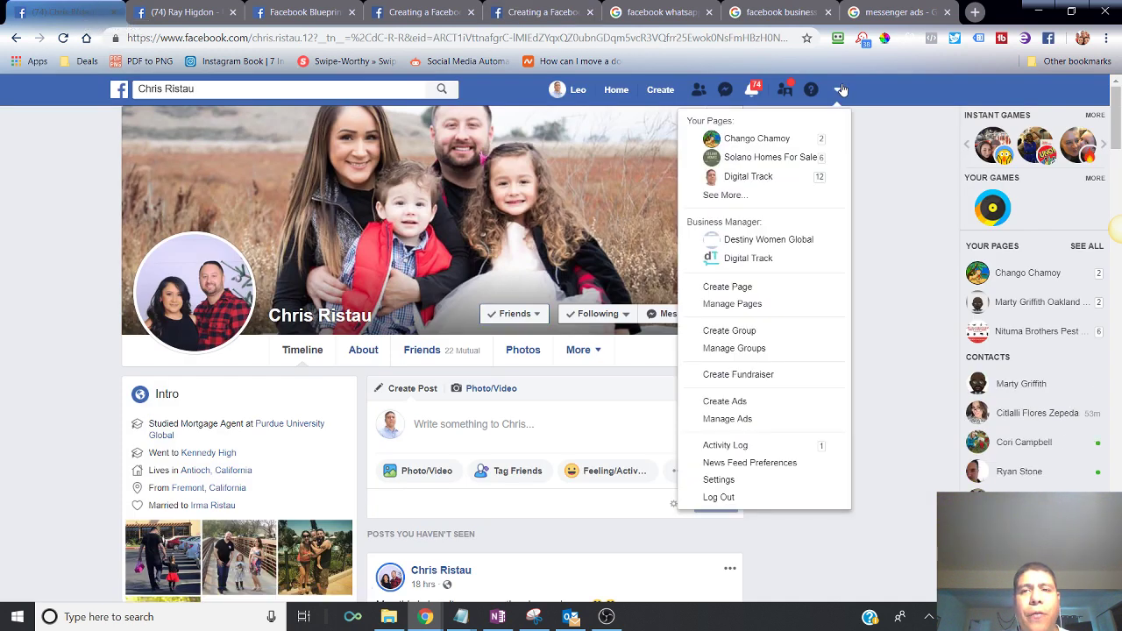
left_click(749, 289)
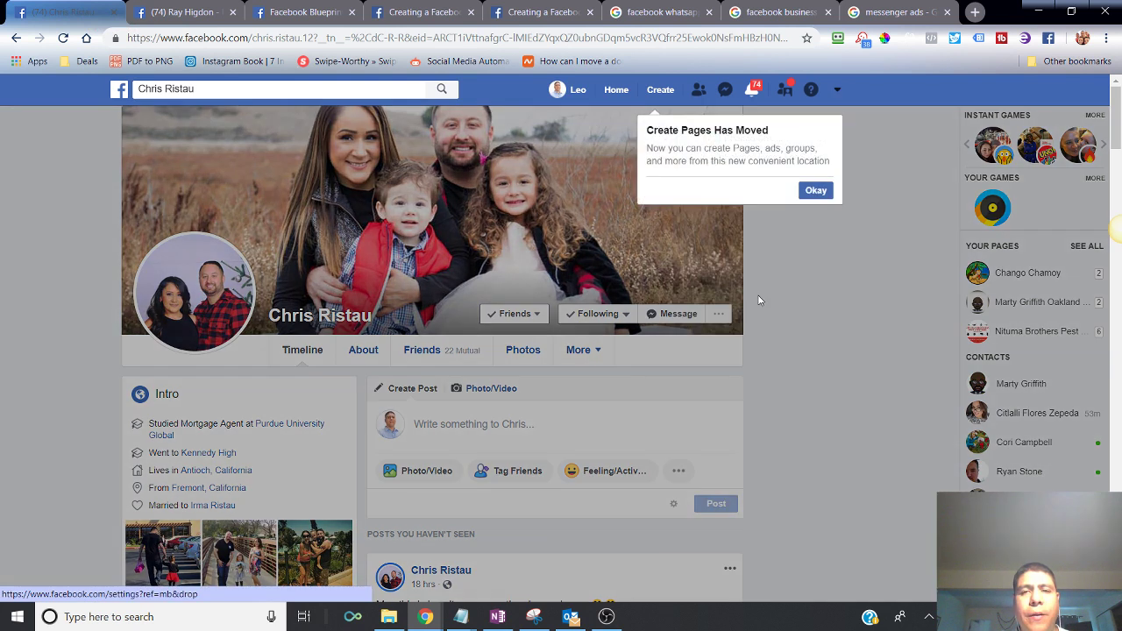
left_click(814, 191)
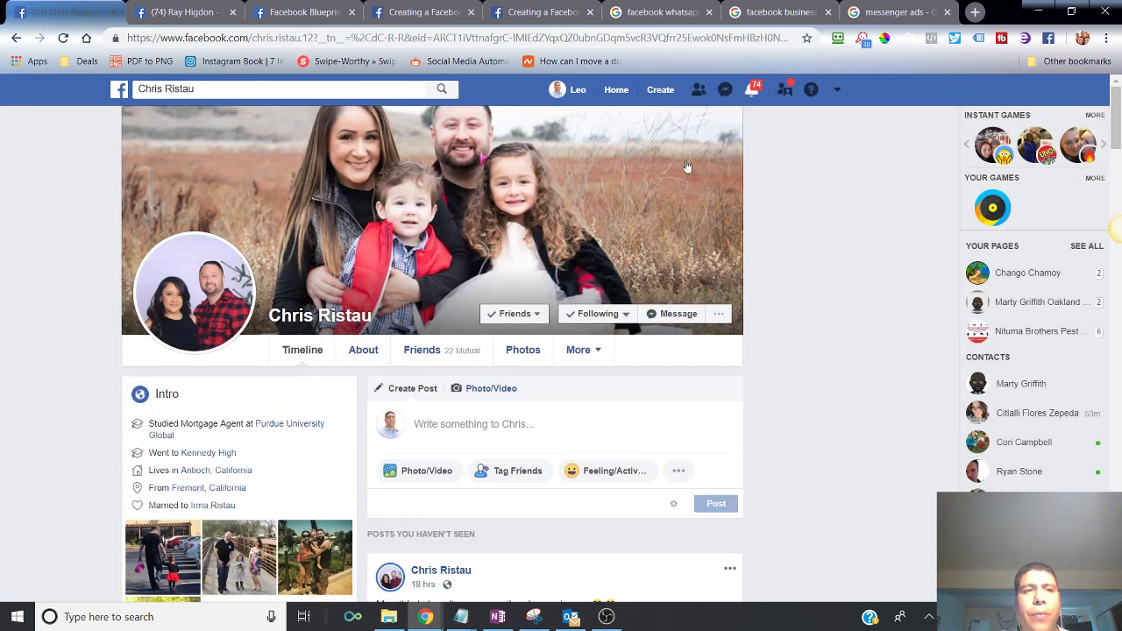
Step: Look for a way to create a Page from the home feed, the account options and the Liked Pages view
left_click(603, 98)
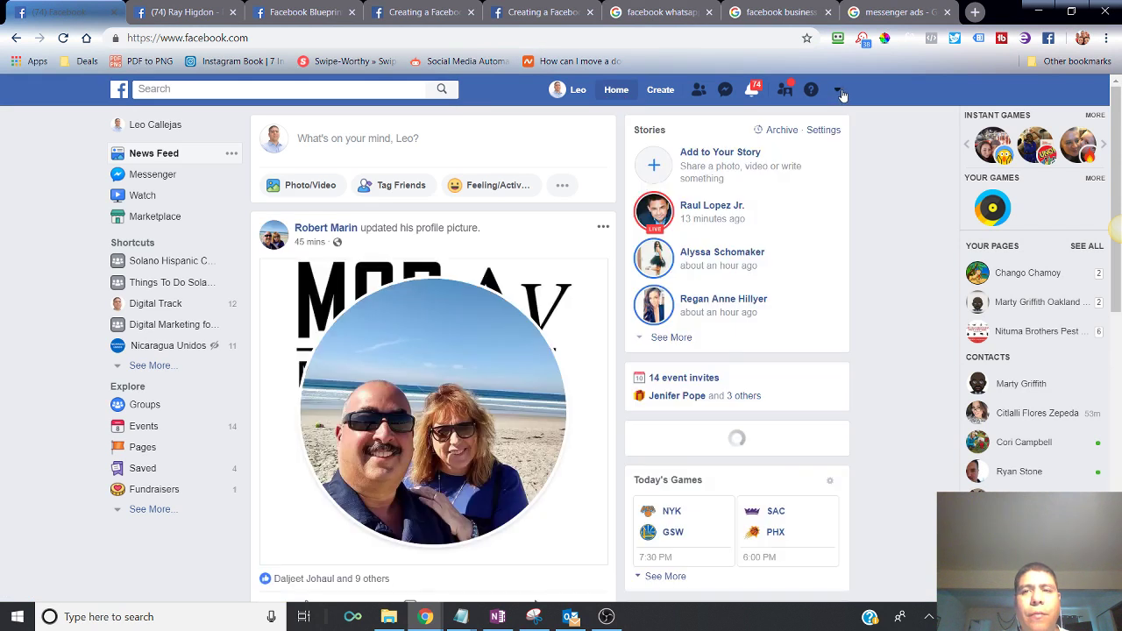
left_click(837, 91)
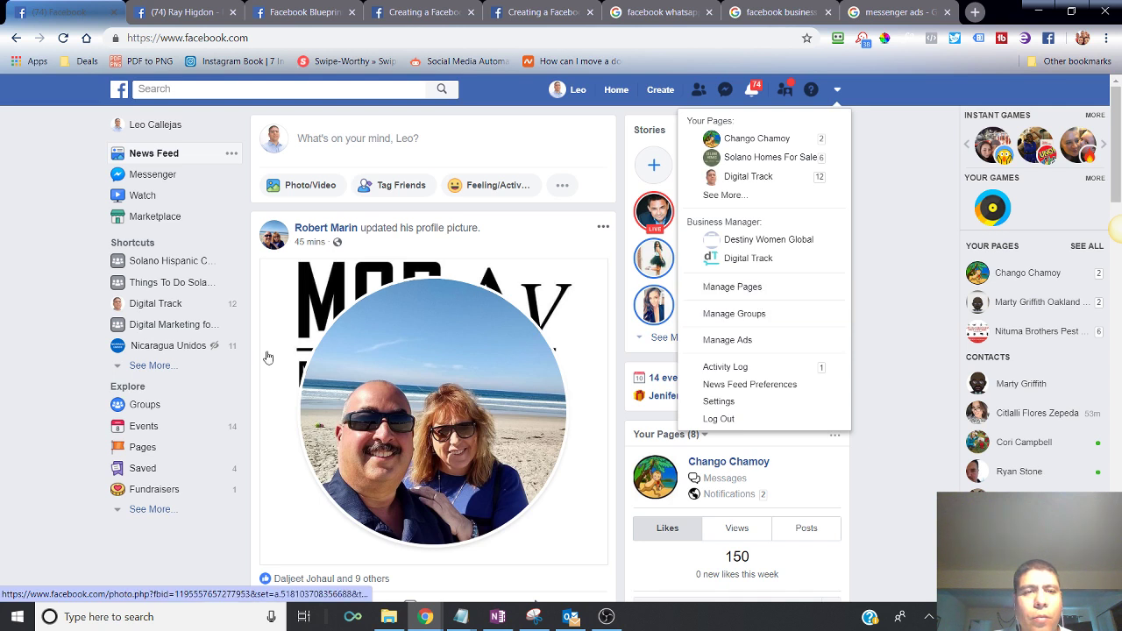
left_click(142, 446)
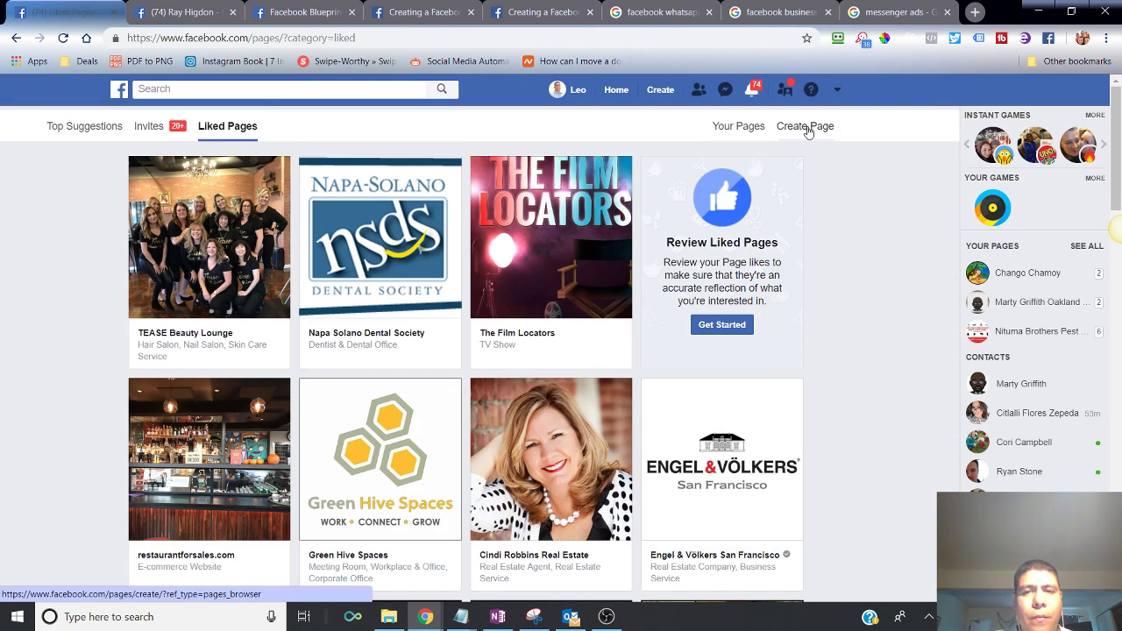
left_click(838, 89)
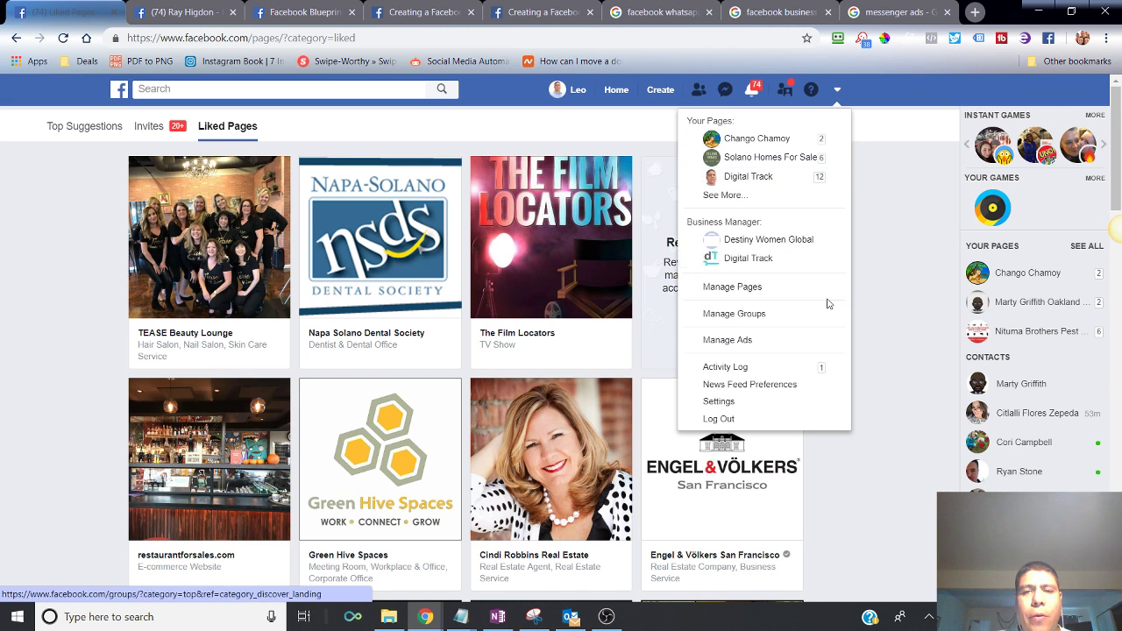
left_click(875, 281)
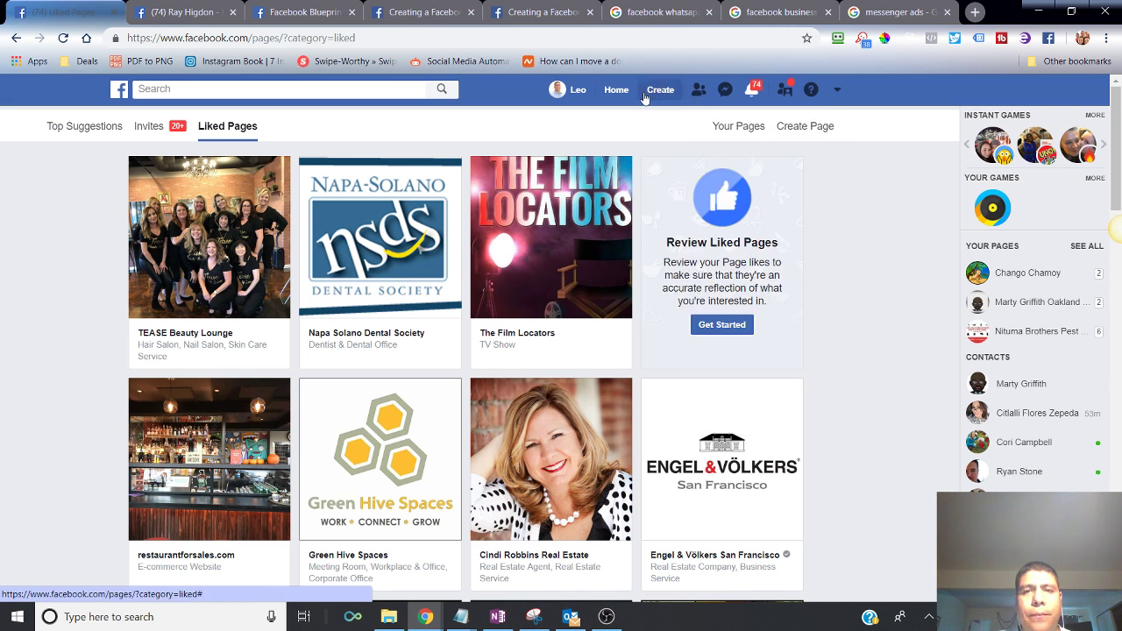
left_click(638, 92)
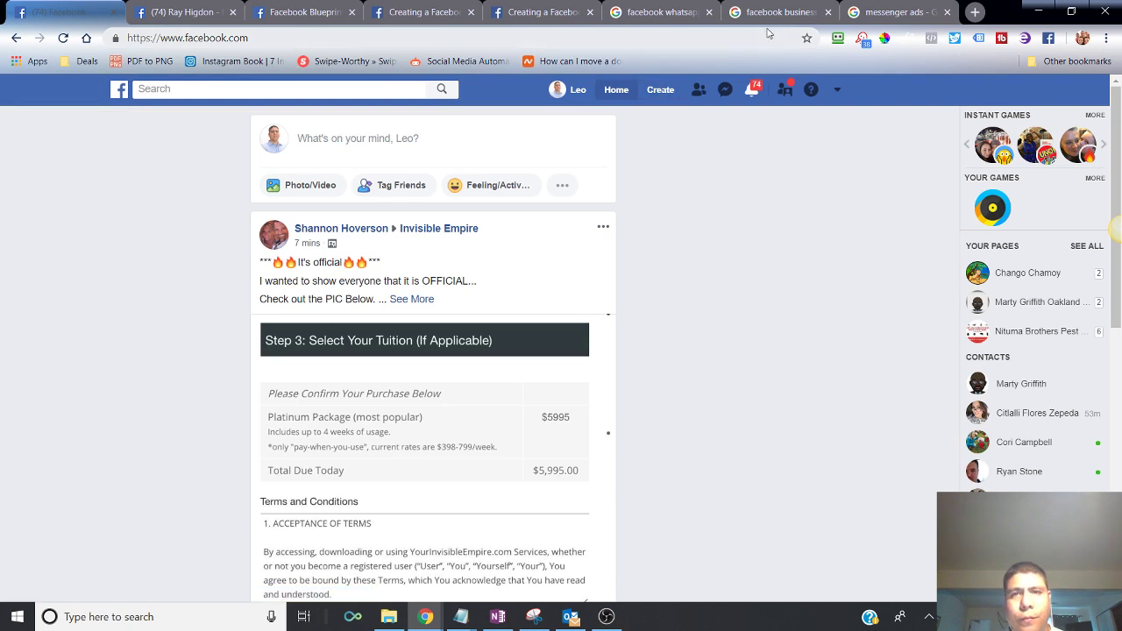
key("alt+Tab")
key("alt+Tab")
key("alt+Tab")
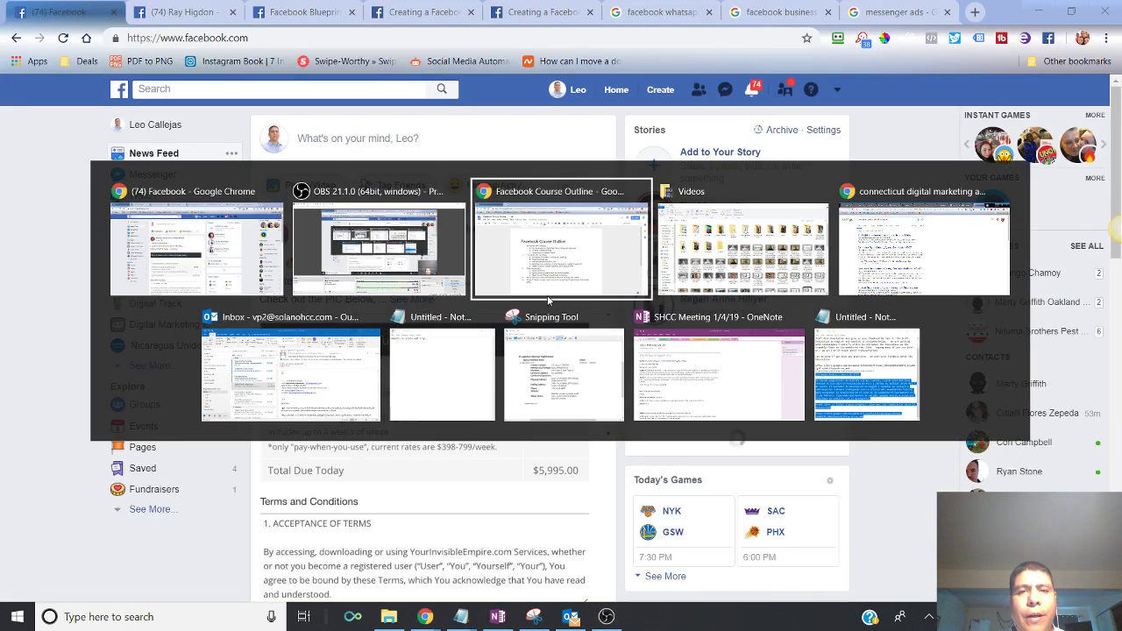
key("alt+Tab")
Step: Check the Blueprint lesson's Create instructions against the Facebook home feed and start creating a new Page
left_click(539, 12)
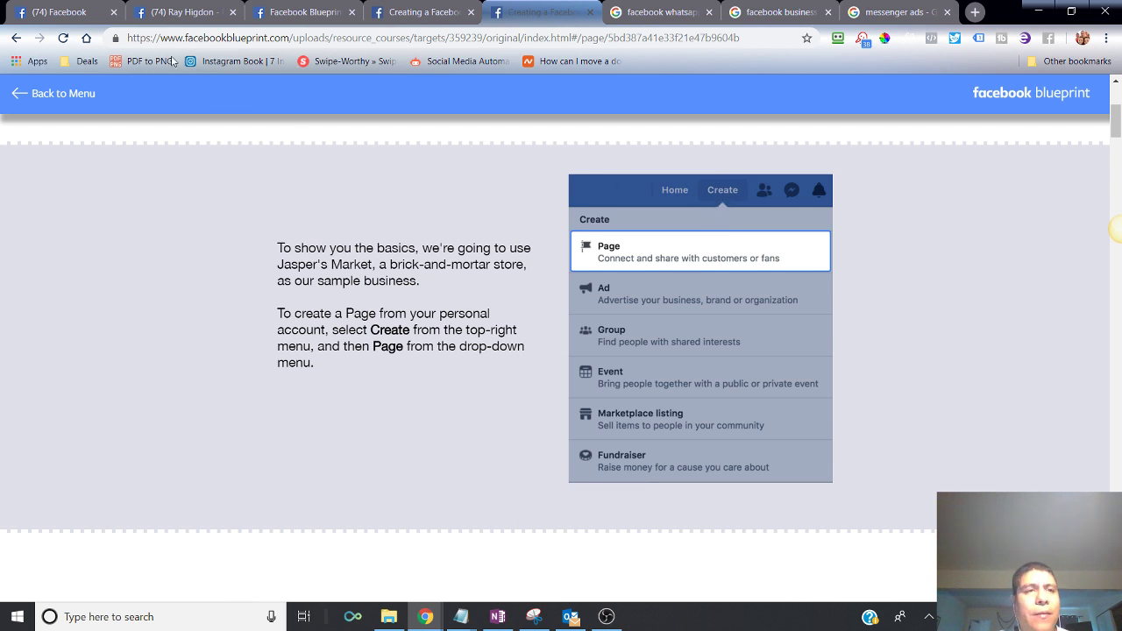
left_click(58, 15)
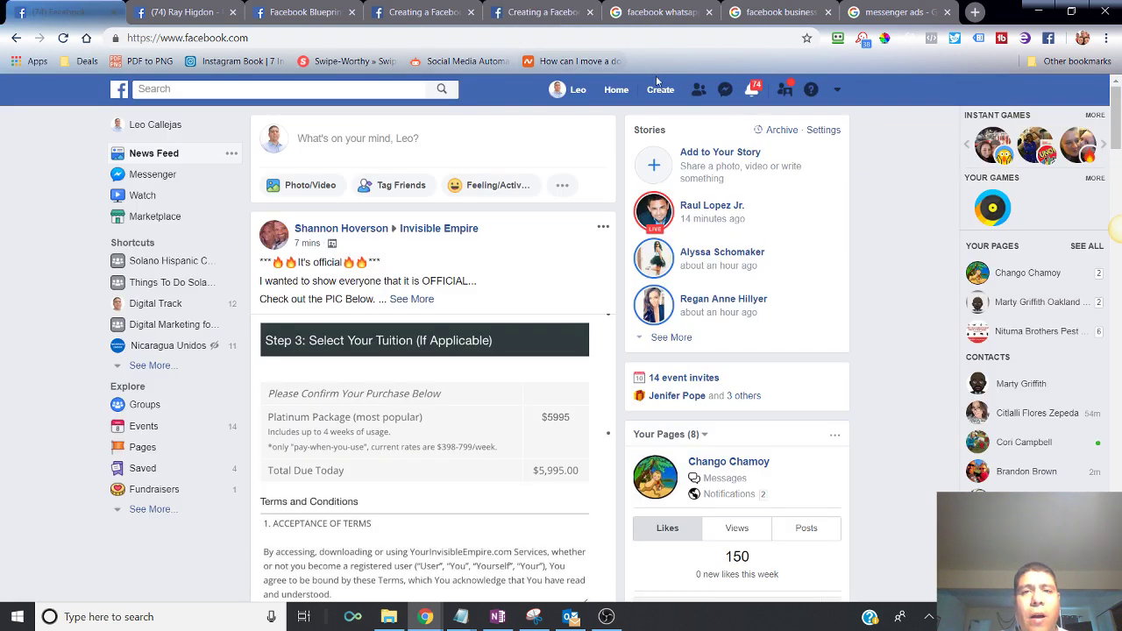
left_click(543, 12)
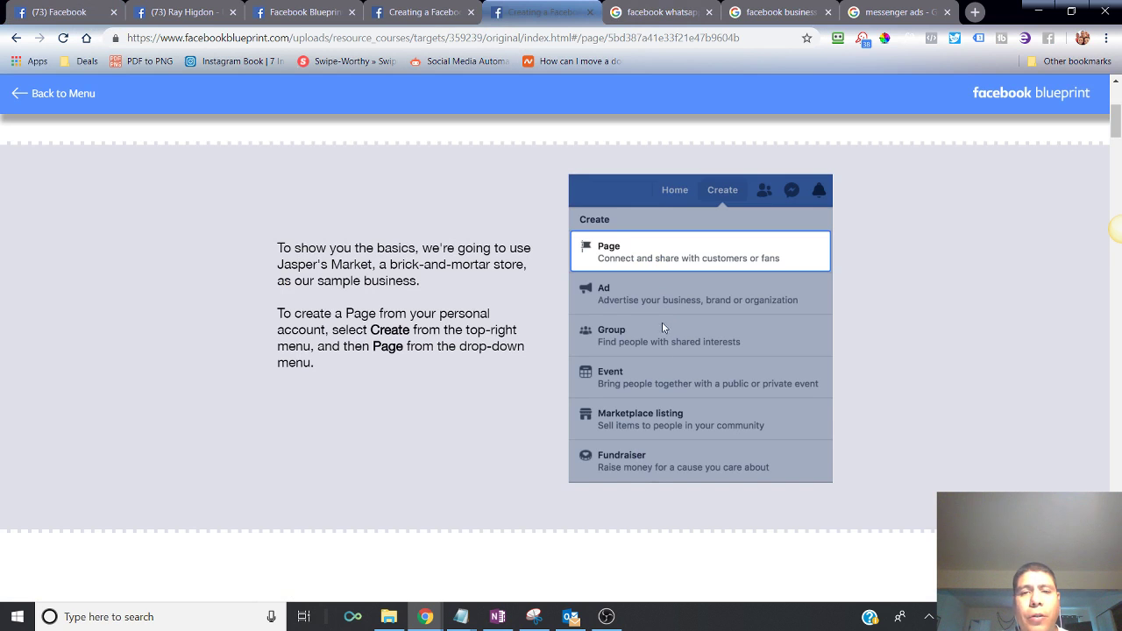
left_click(88, 15)
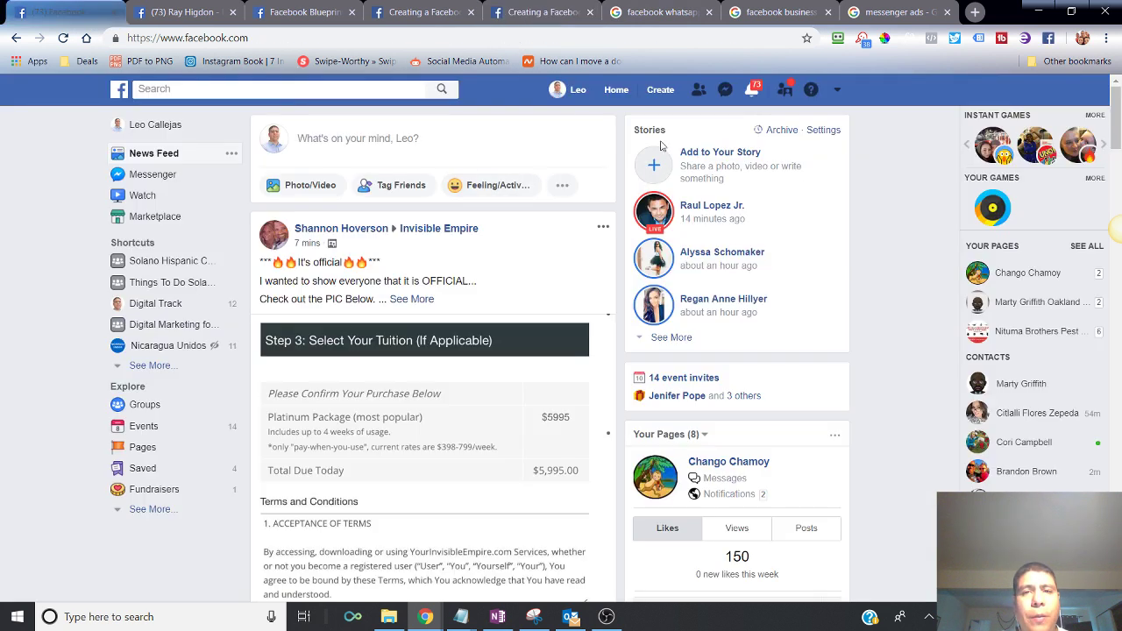
left_click(659, 96)
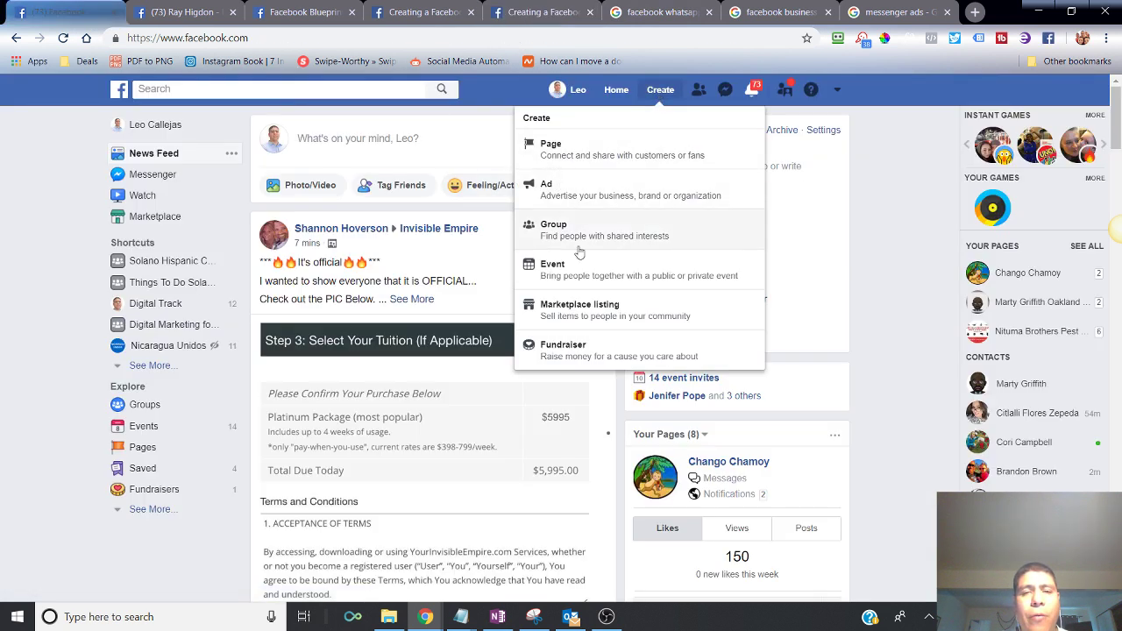
left_click(600, 166)
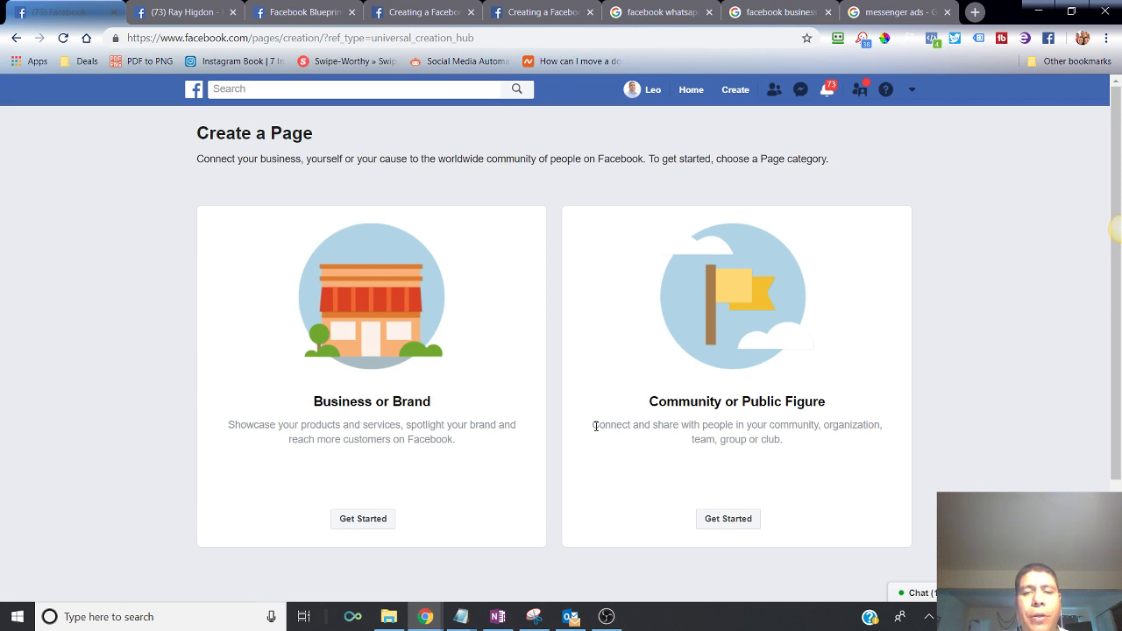
Step: Examine the Community or Public Figure and Business or Brand category descriptions, highlighting parts of their text
left_click_drag(595, 426, 776, 452)
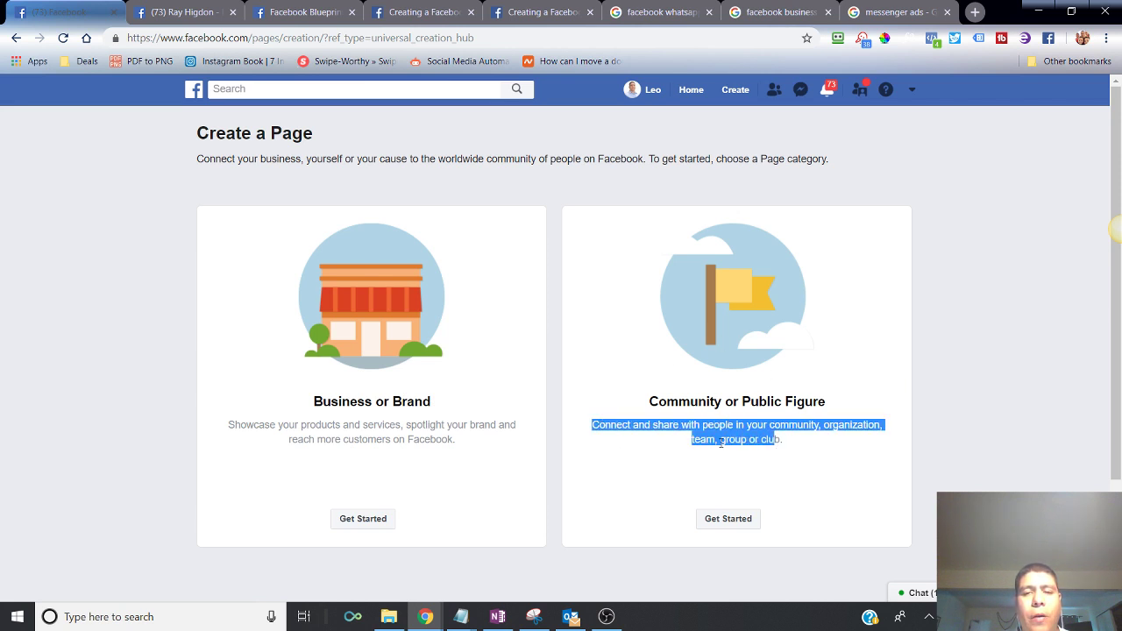
left_click_drag(679, 424, 878, 424)
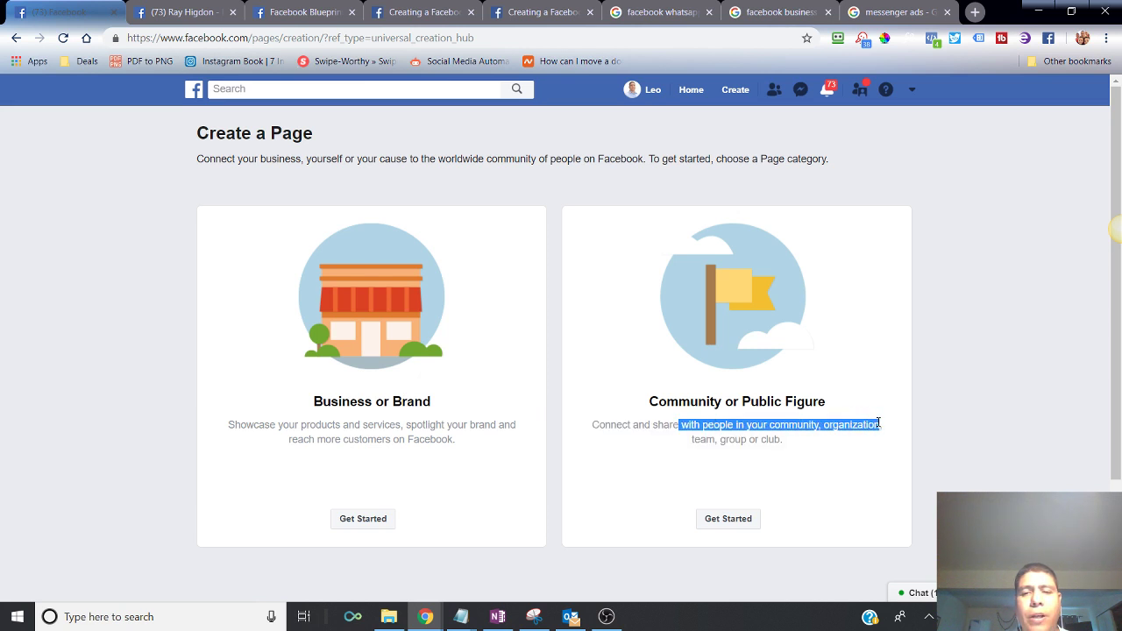
left_click(736, 436)
left_click_drag(720, 439, 795, 441)
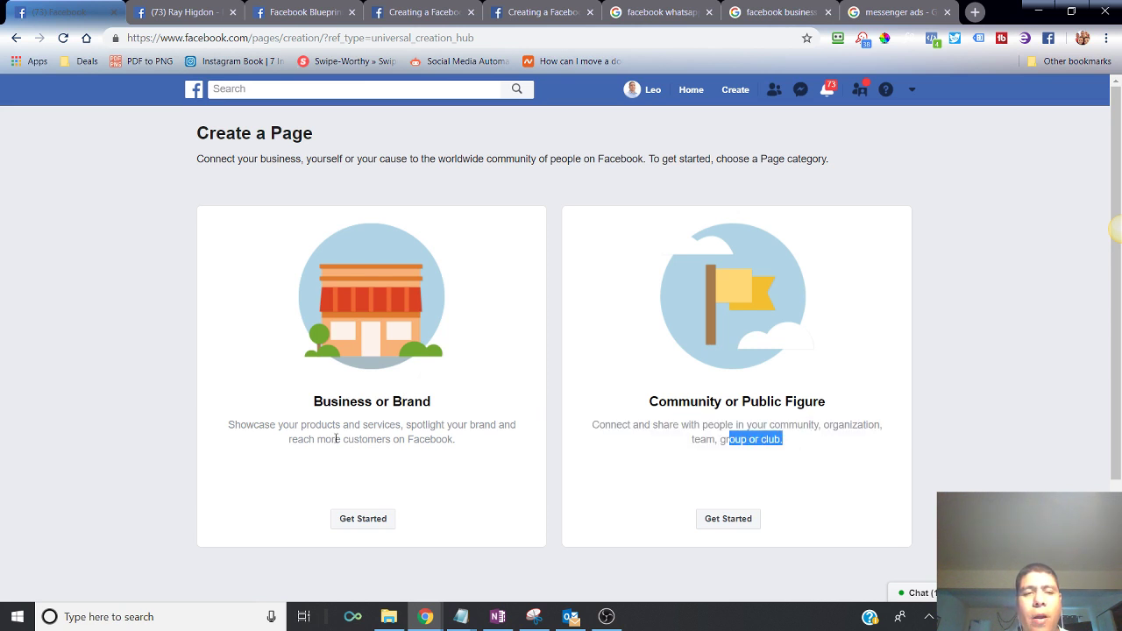
left_click(298, 424)
left_click_drag(248, 424, 470, 447)
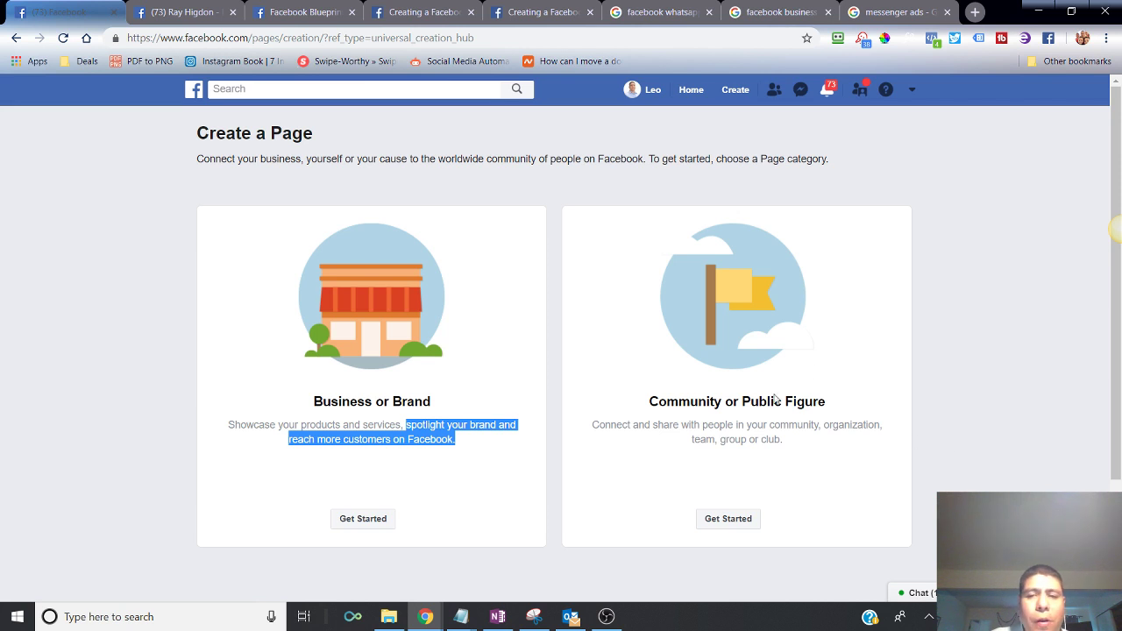
left_click_drag(767, 401, 759, 401)
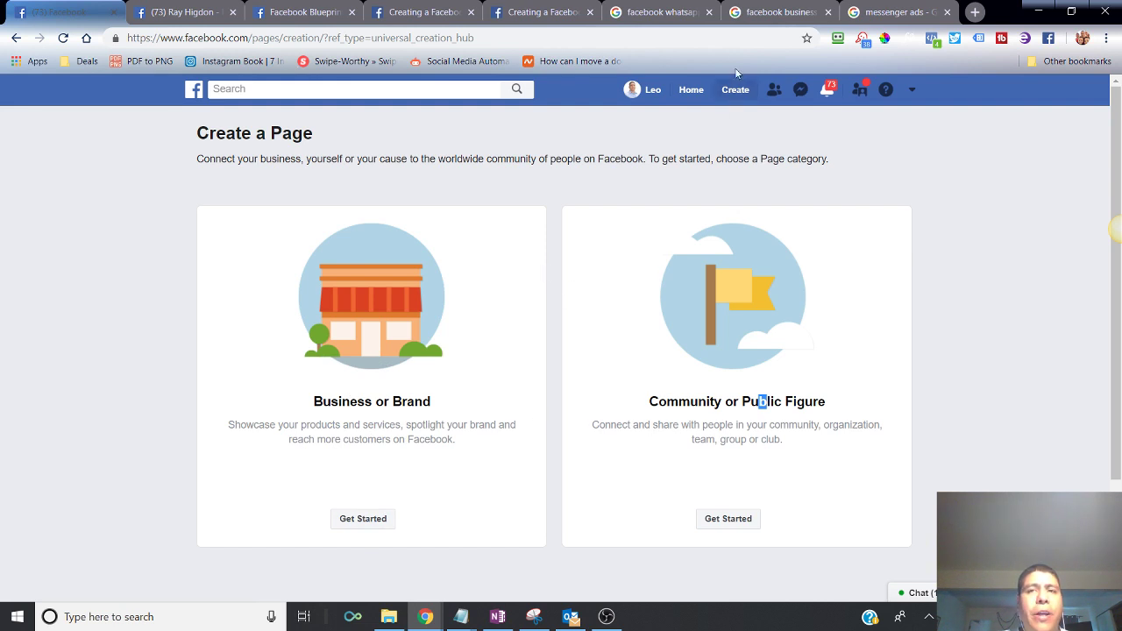
Step: Review the Blueprint lesson on choosing Business or Brand, naming the Page and picking a category, and reveal its address and phone number section
left_click(670, 12)
left_click(560, 7)
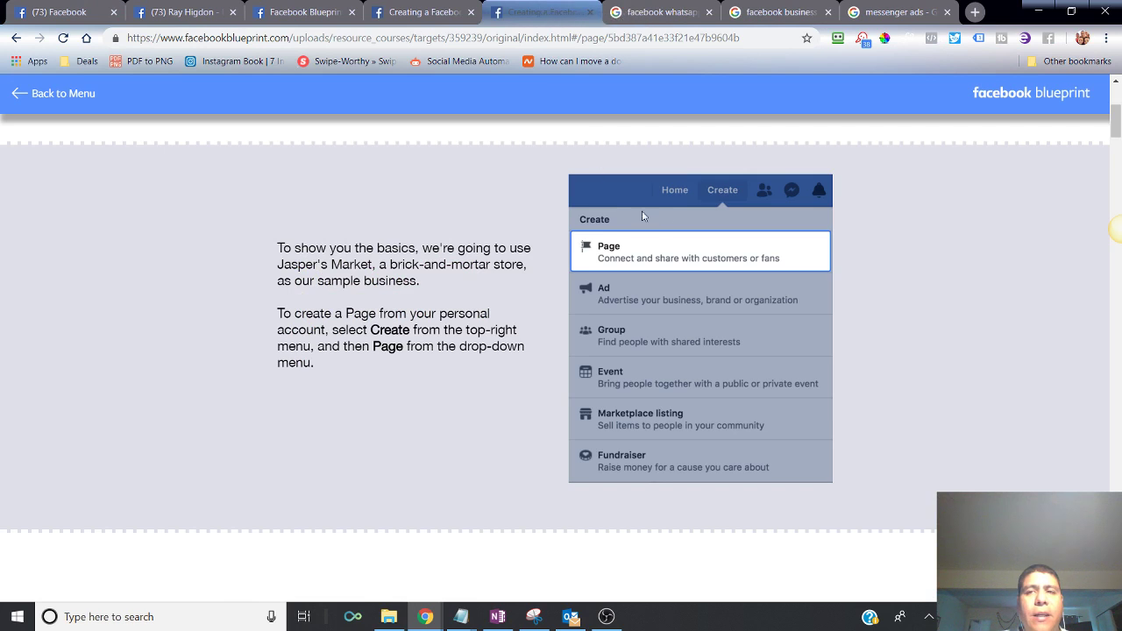
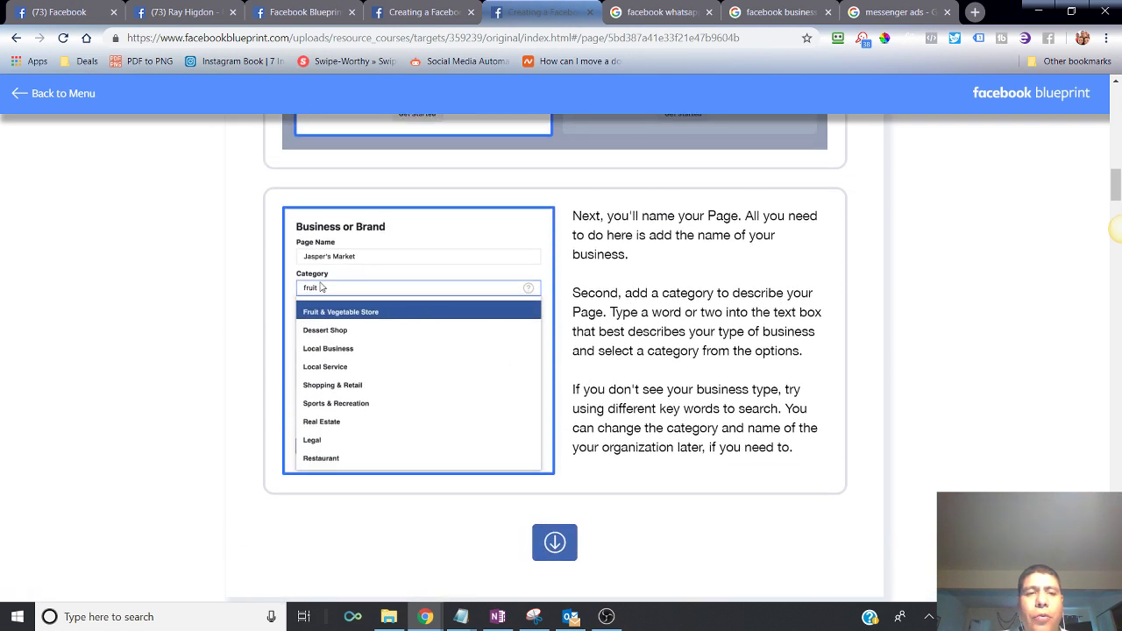
scroll(405, 335, "up", 8)
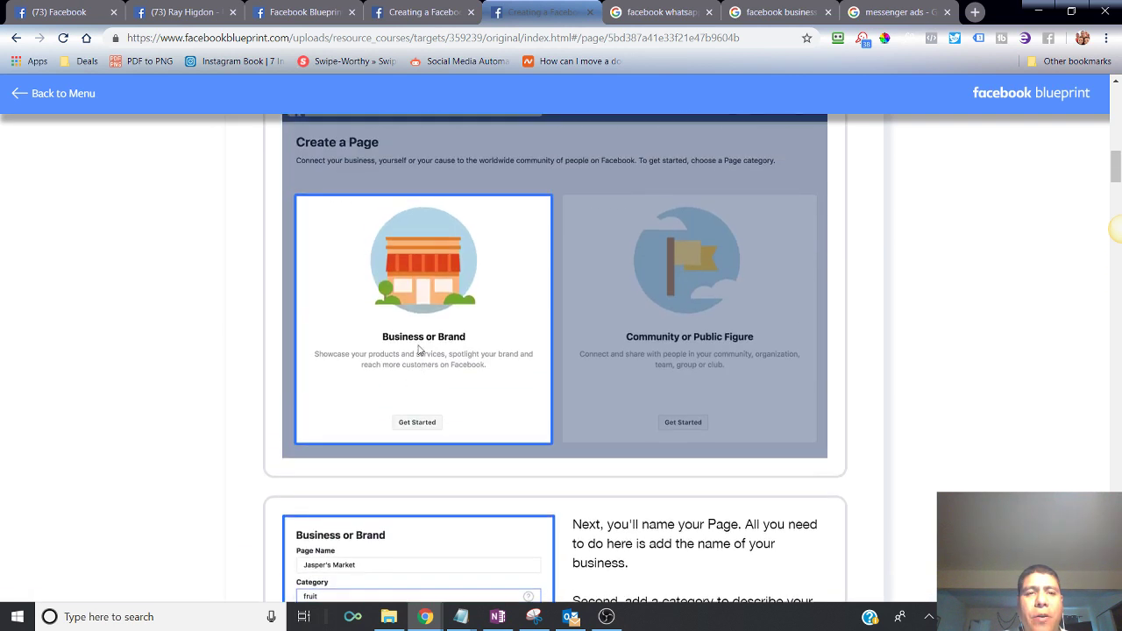
scroll(395, 333, "up", 1)
scroll(395, 333, "down", 9)
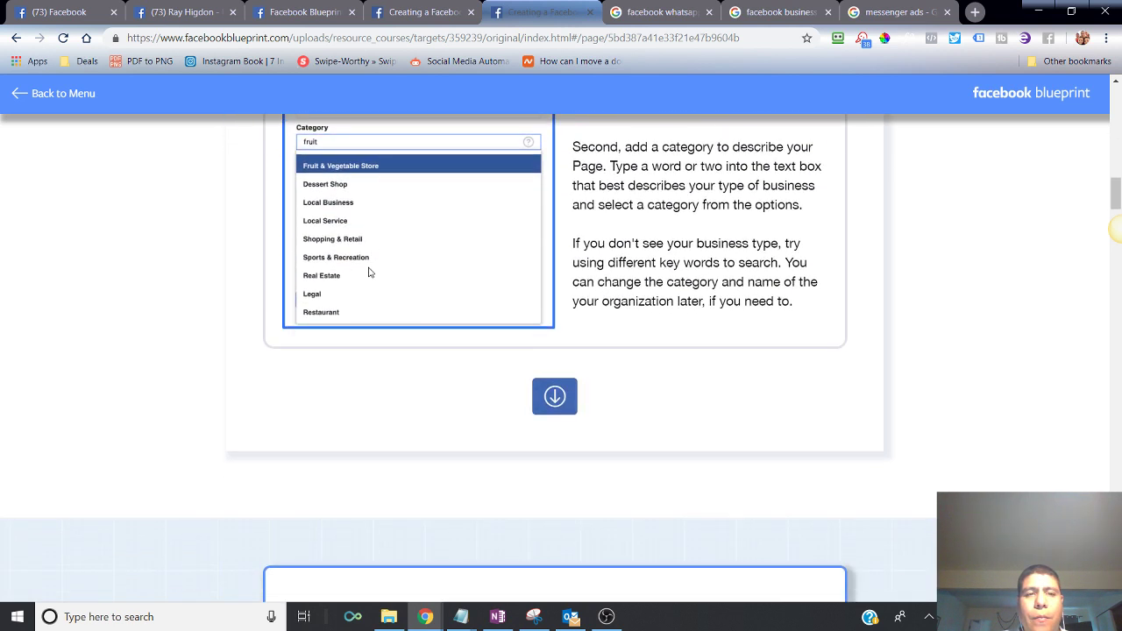
left_click(555, 467)
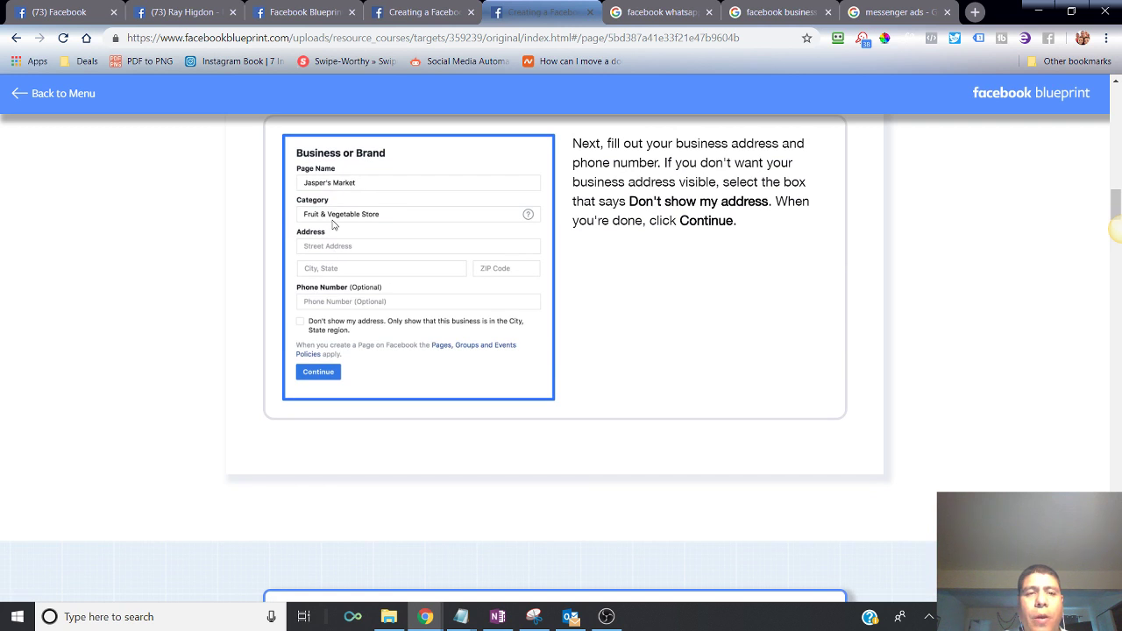
Step: Open the Business or Brand form on Facebook's Create a Page screen and try to continue with Page Name and Category empty
left_click(64, 12)
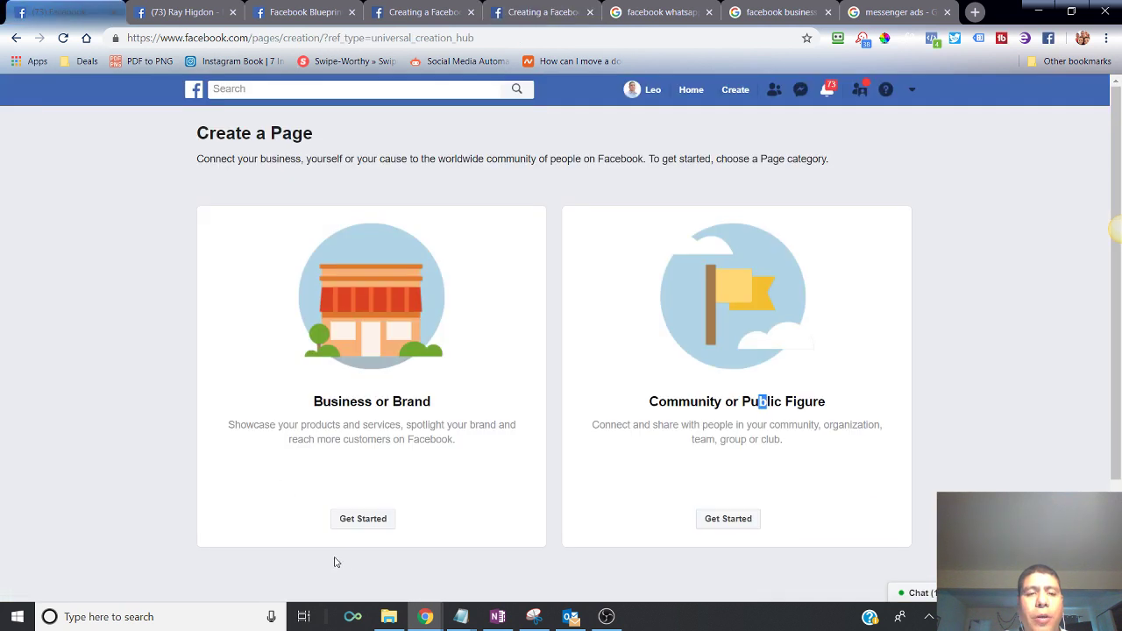
left_click(368, 522)
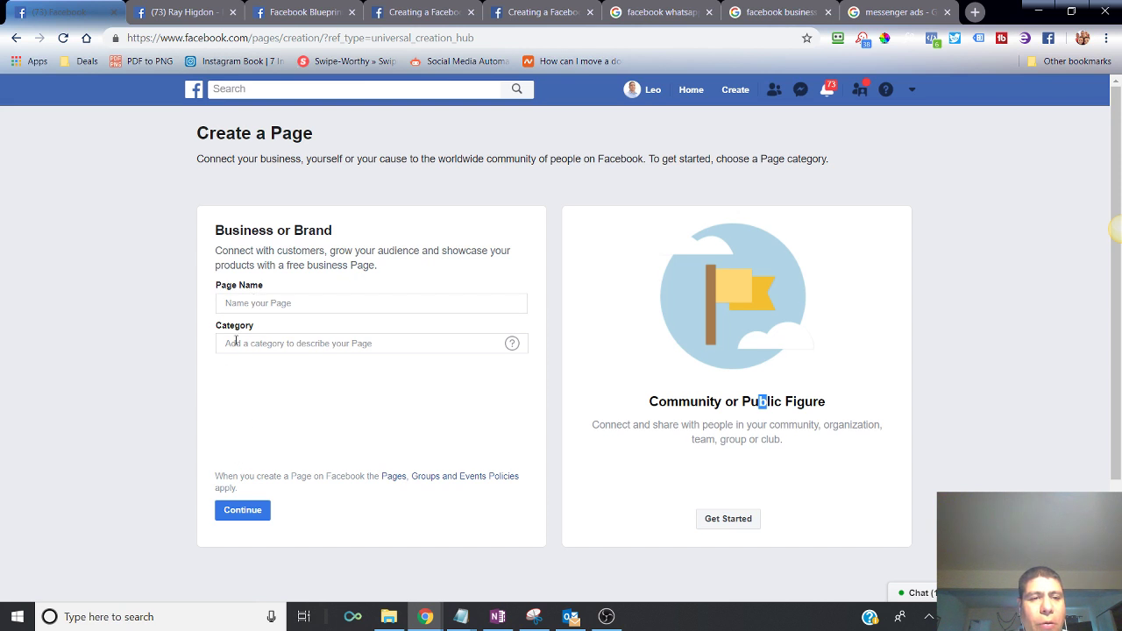
left_click(279, 343)
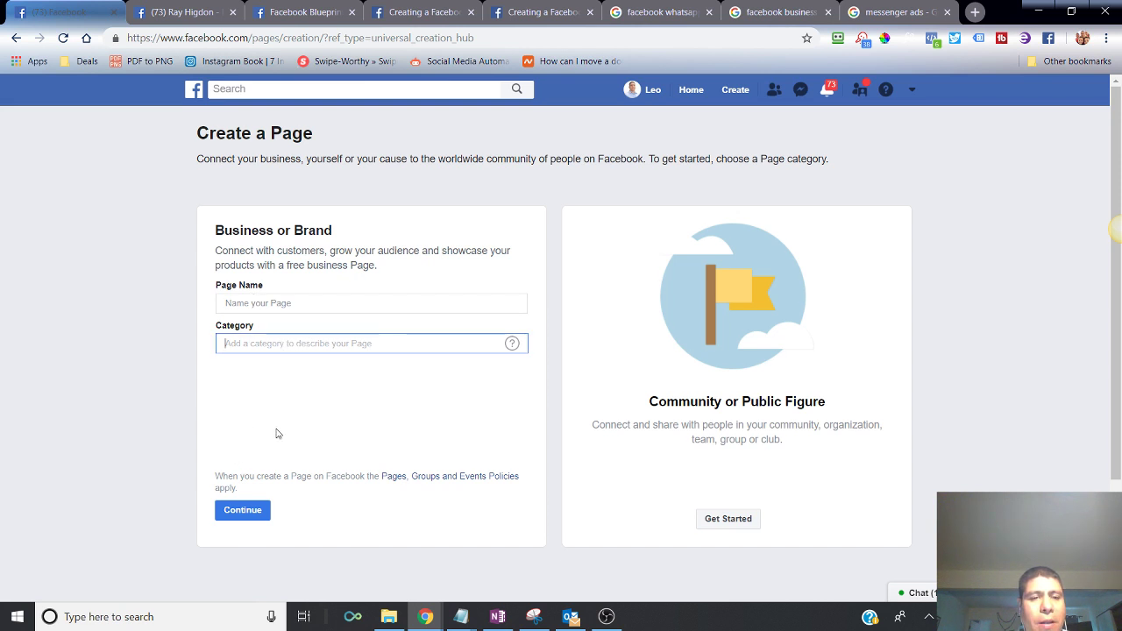
left_click(245, 515)
left_click(274, 344)
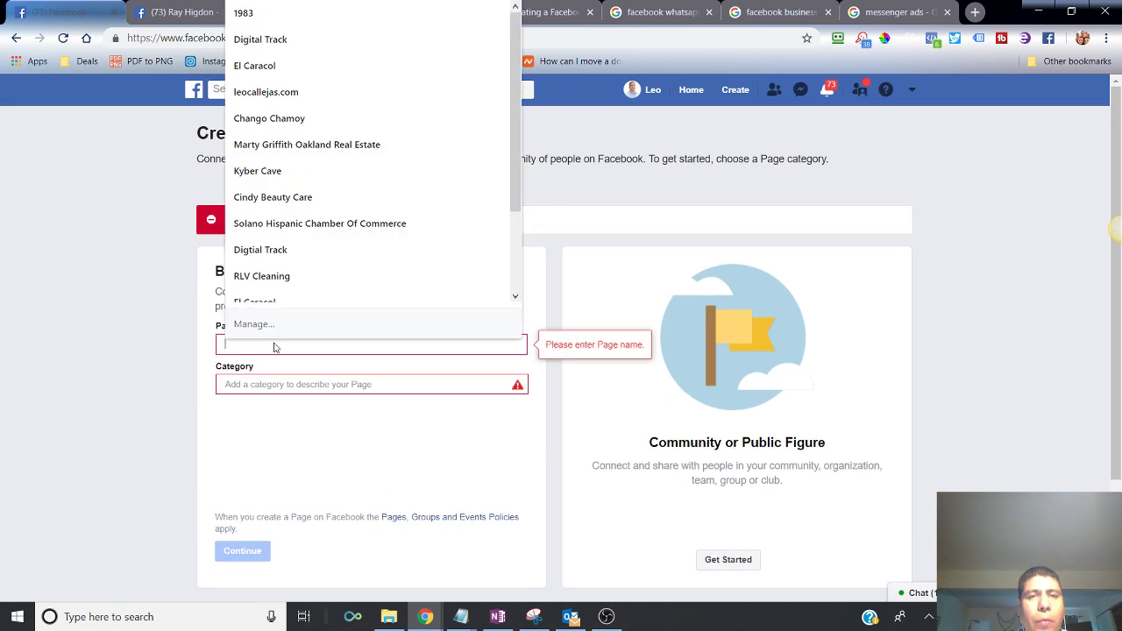
Step: Review the Blueprint lesson's address and phone number instructions and its section on adding a profile picture and a cover photo
left_click(621, 14)
left_click(561, 11)
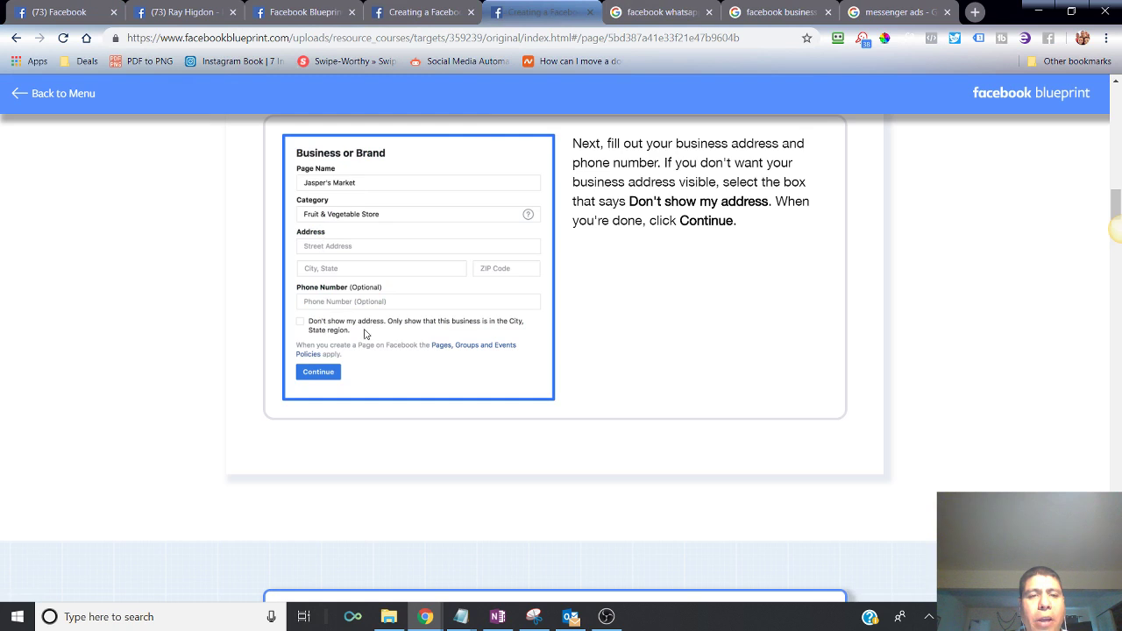
scroll(375, 303, "down", 2)
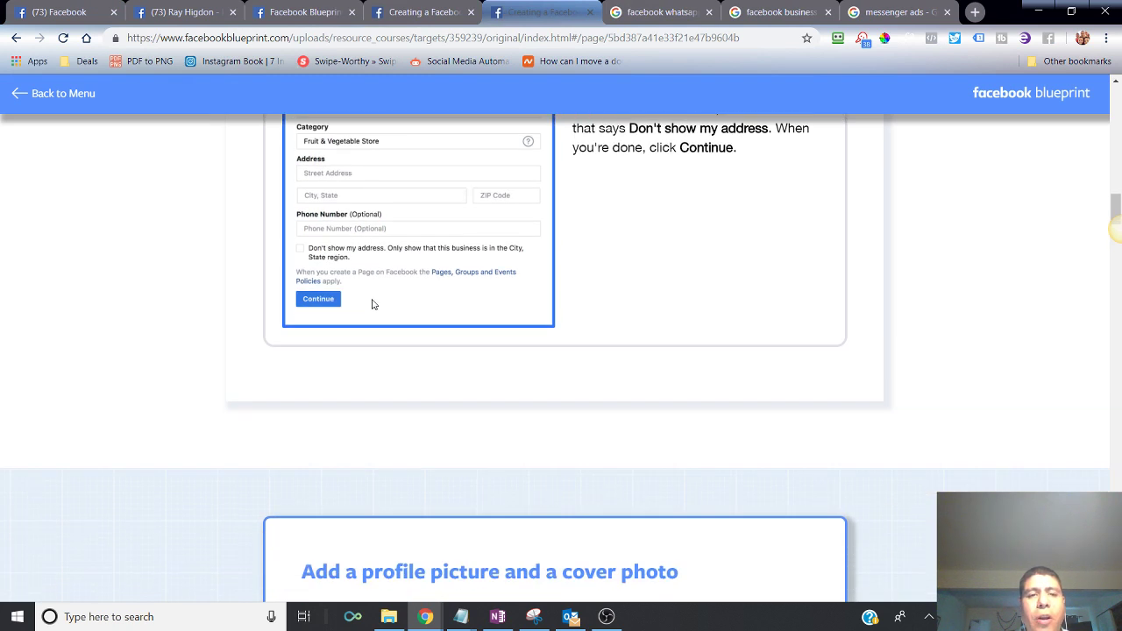
scroll(373, 304, "down", 4)
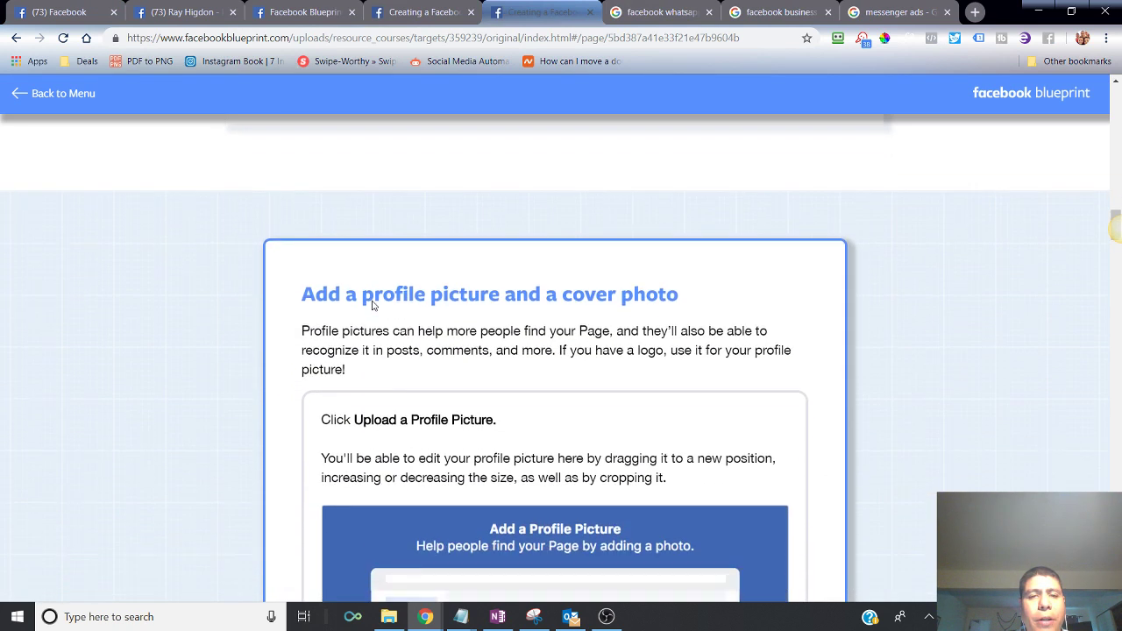
scroll(374, 304, "down", 1)
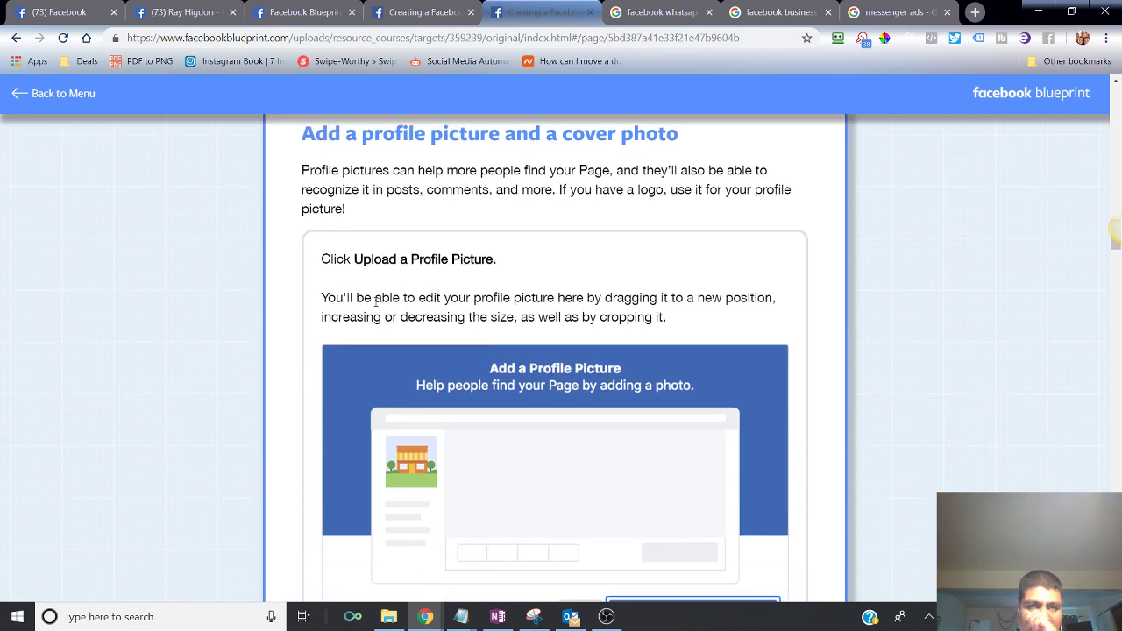
scroll(375, 303, "down", 1)
scroll(375, 303, "up", 2)
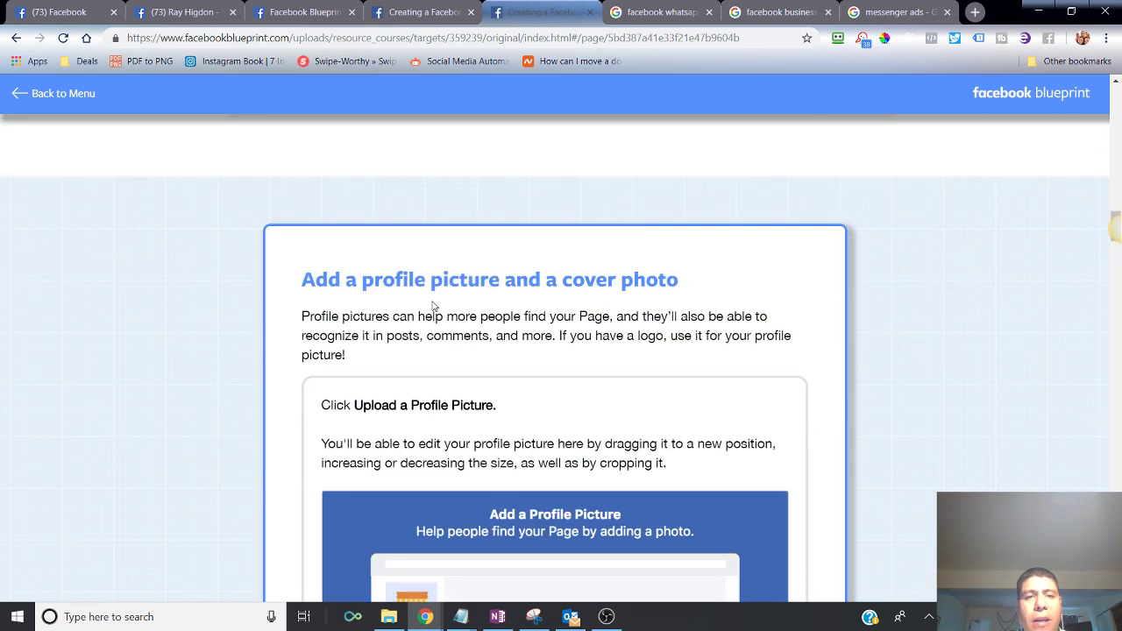
scroll(552, 311, "down", 2)
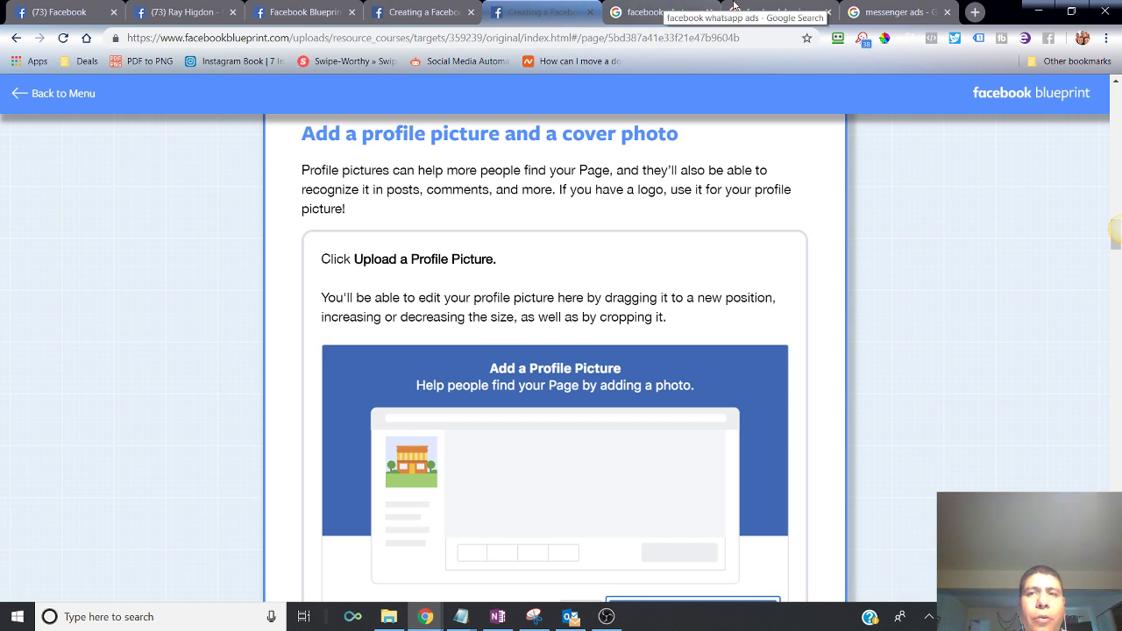
Step: Search Google for "logo free builder" in place of the Facebook business page image results
left_click(868, 11)
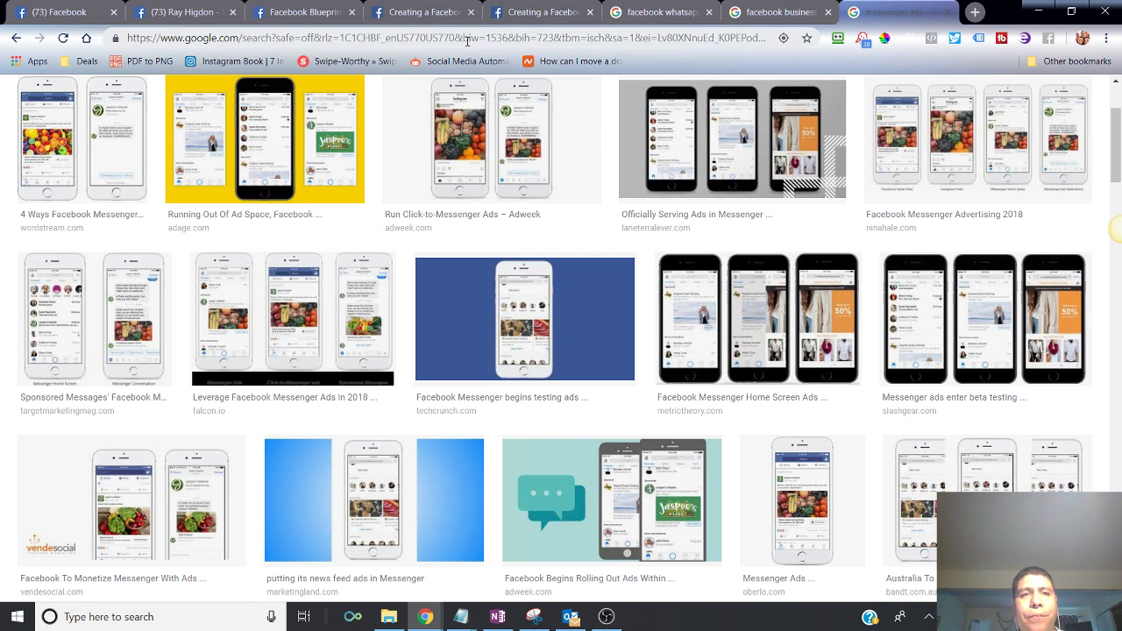
left_click(755, 11)
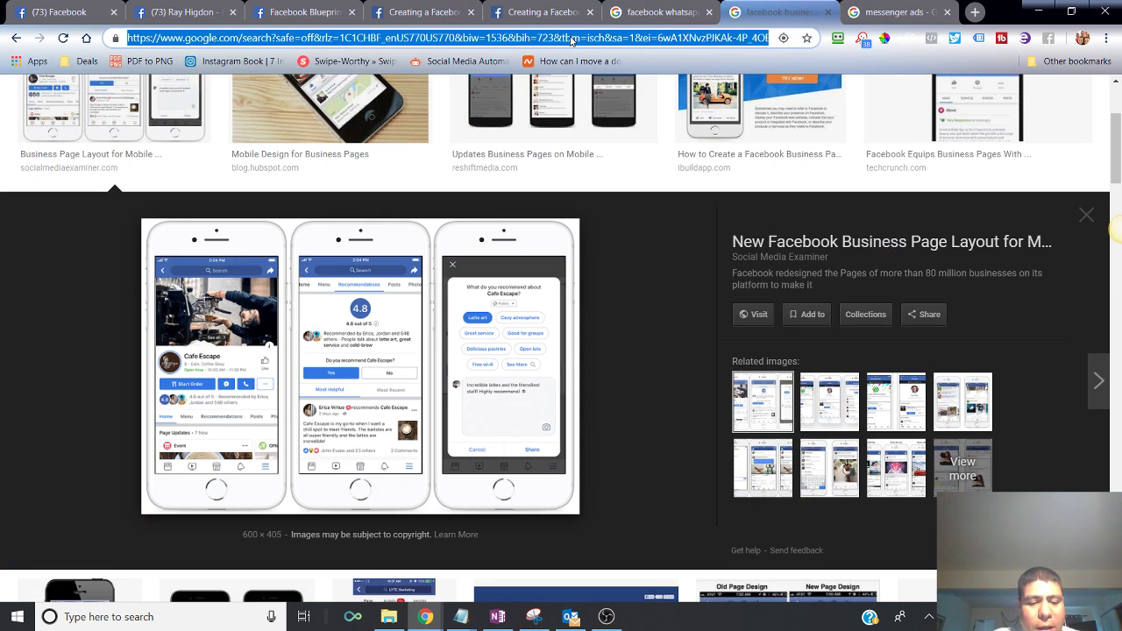
type("logo ")
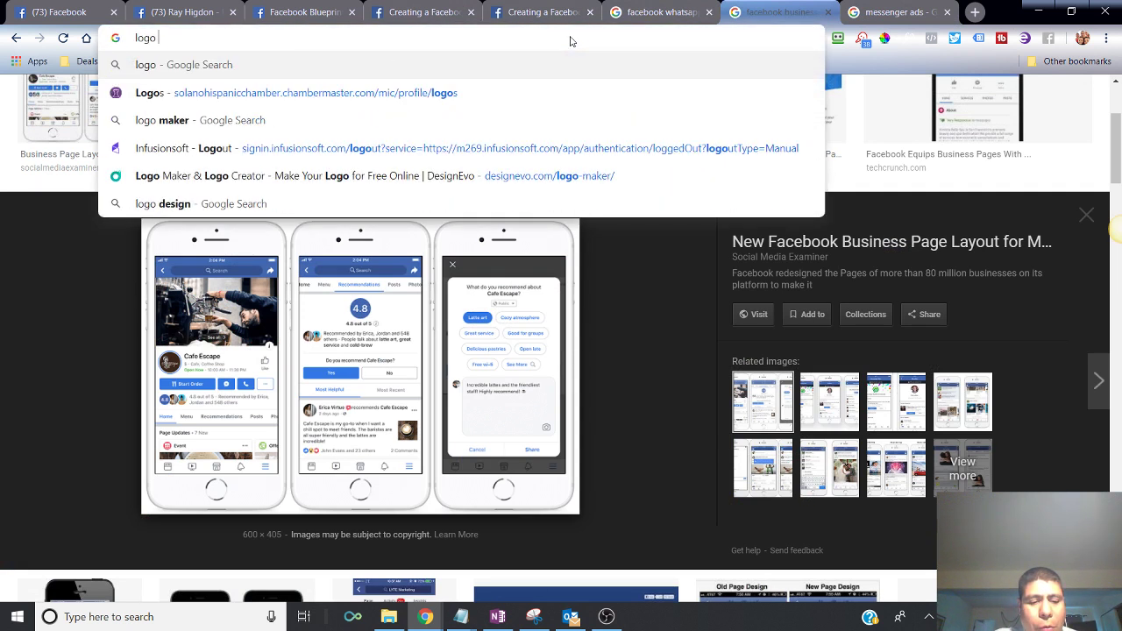
type("free build")
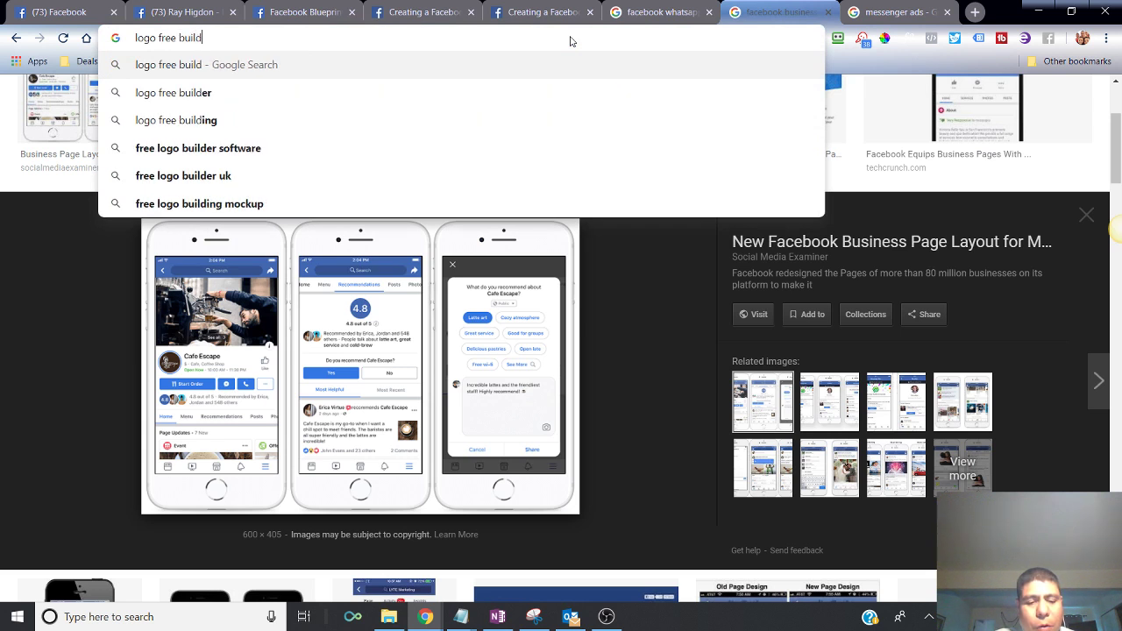
type("er")
key("Return")
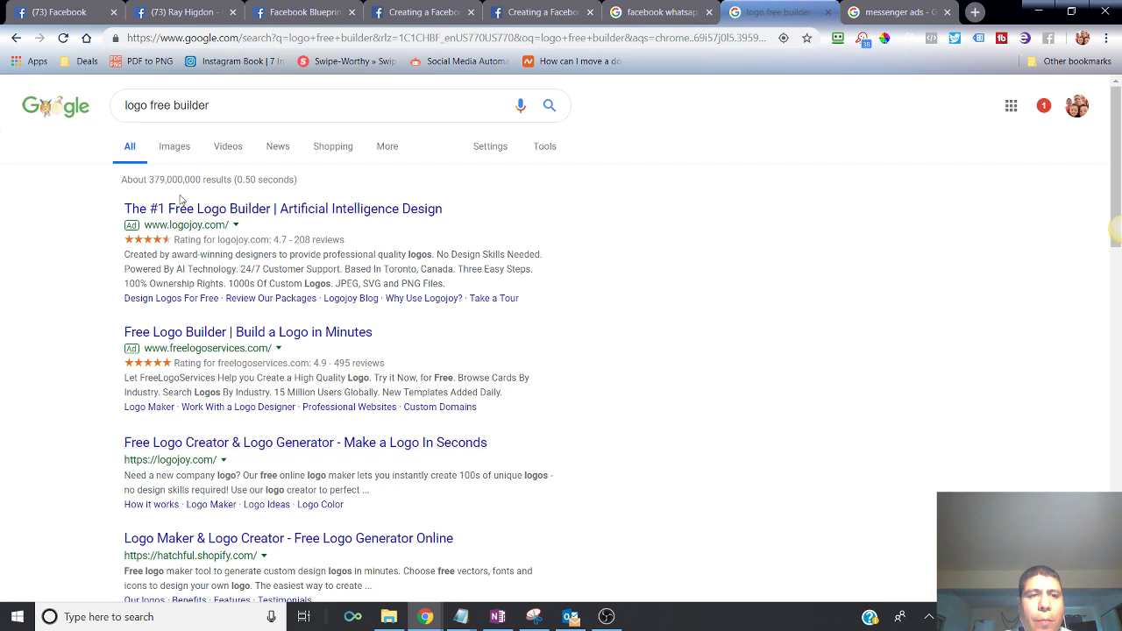
Step: Replace the logo builder query with a Google search for "fiverr"
triple_click(243, 105)
key("BackSpace")
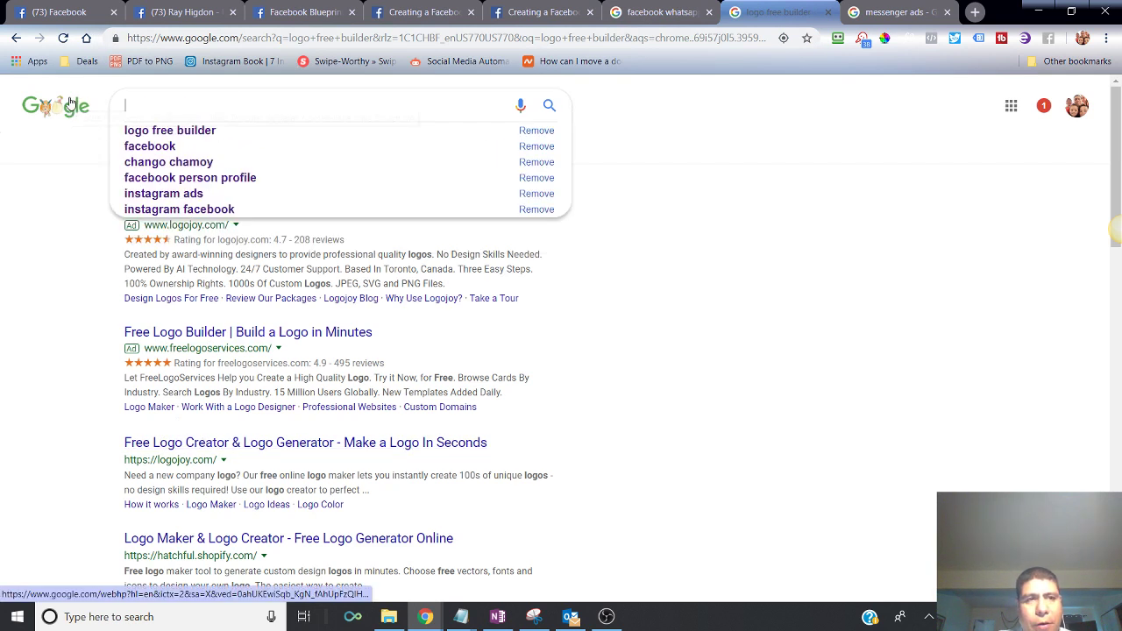
type("fiverr")
key("Return")
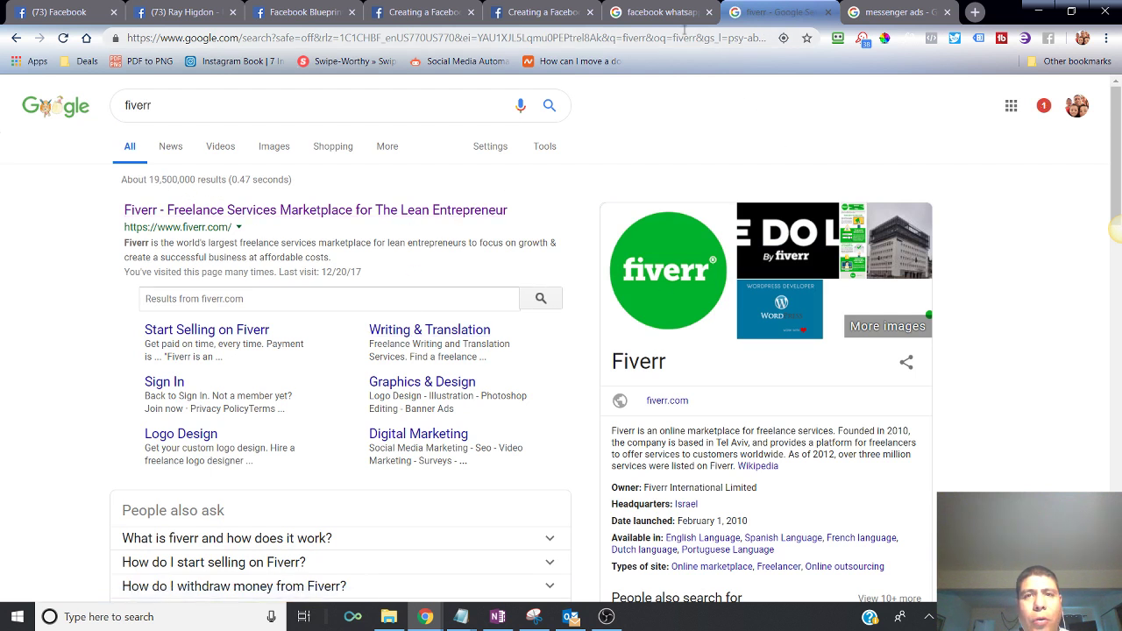
Step: Search Google for "facebook business page profile picture size" in place of the WhatsApp ads results
left_click(674, 12)
left_click(626, 38)
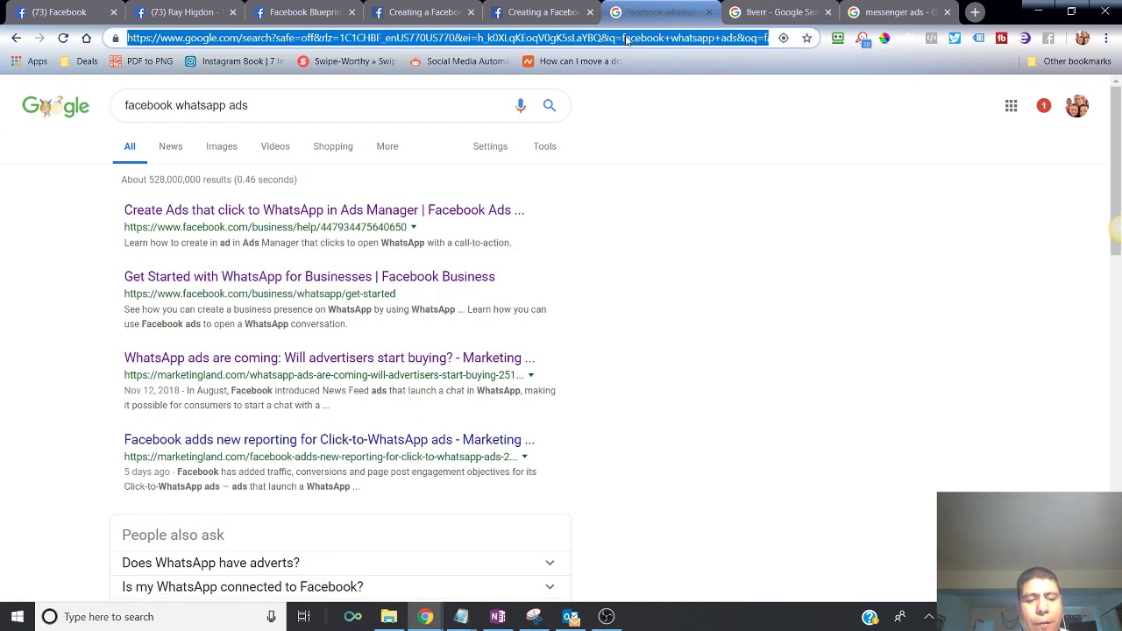
type("face")
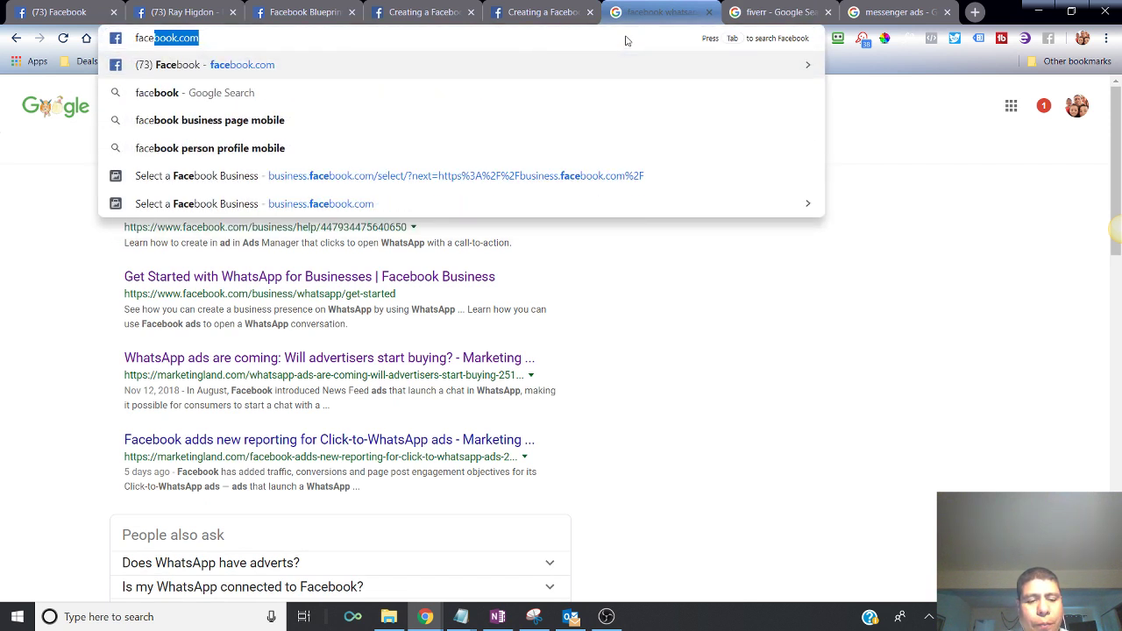
type("book ")
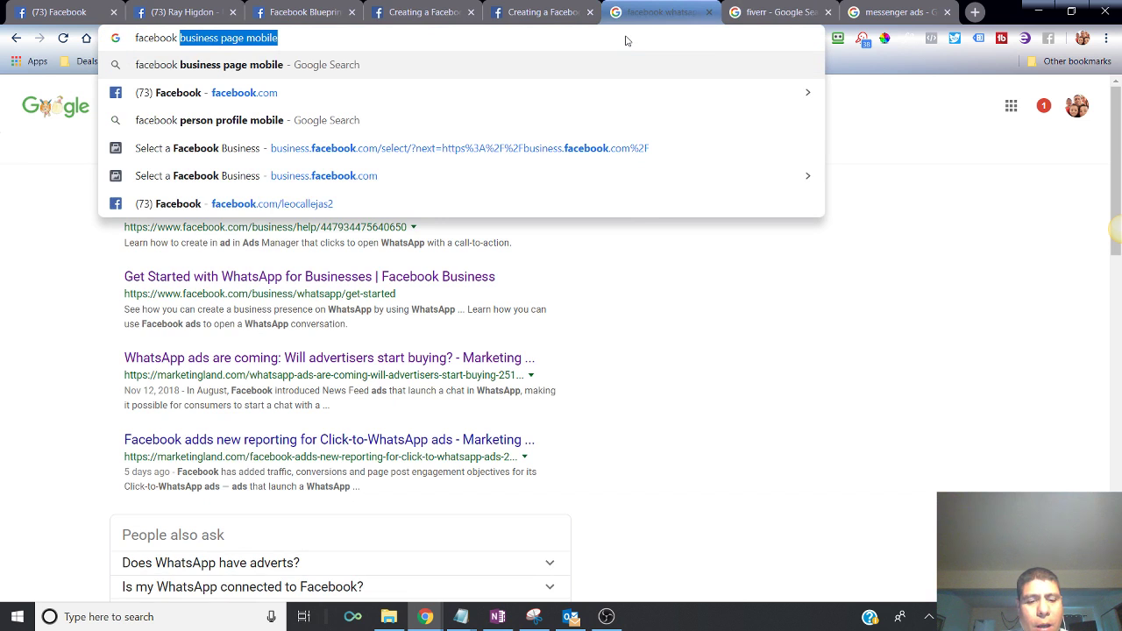
type("bus")
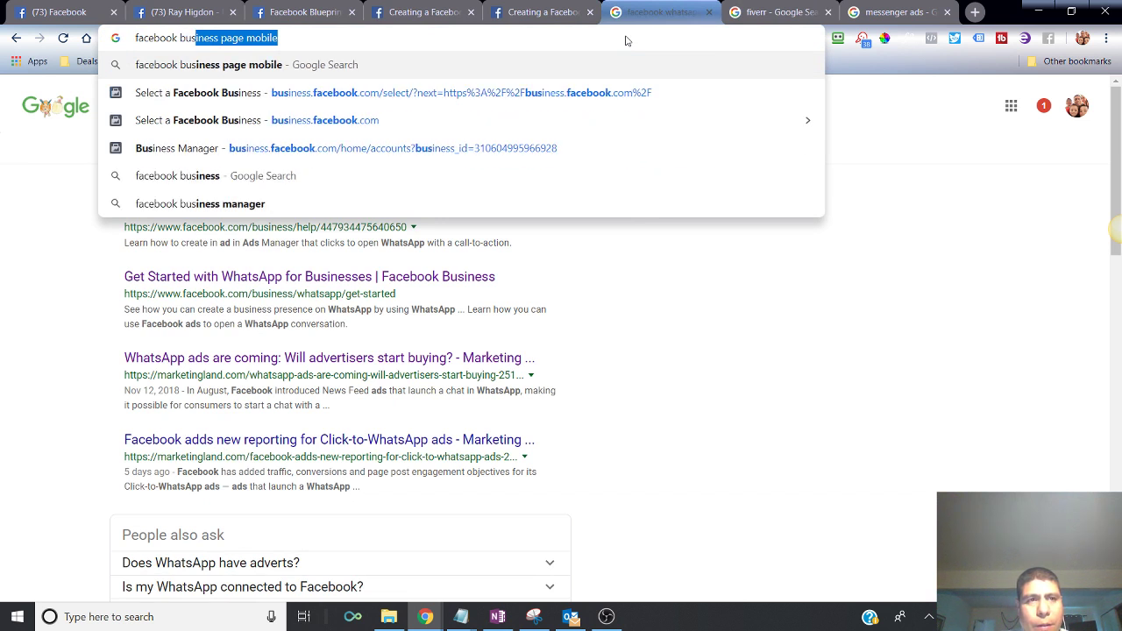
type("iness")
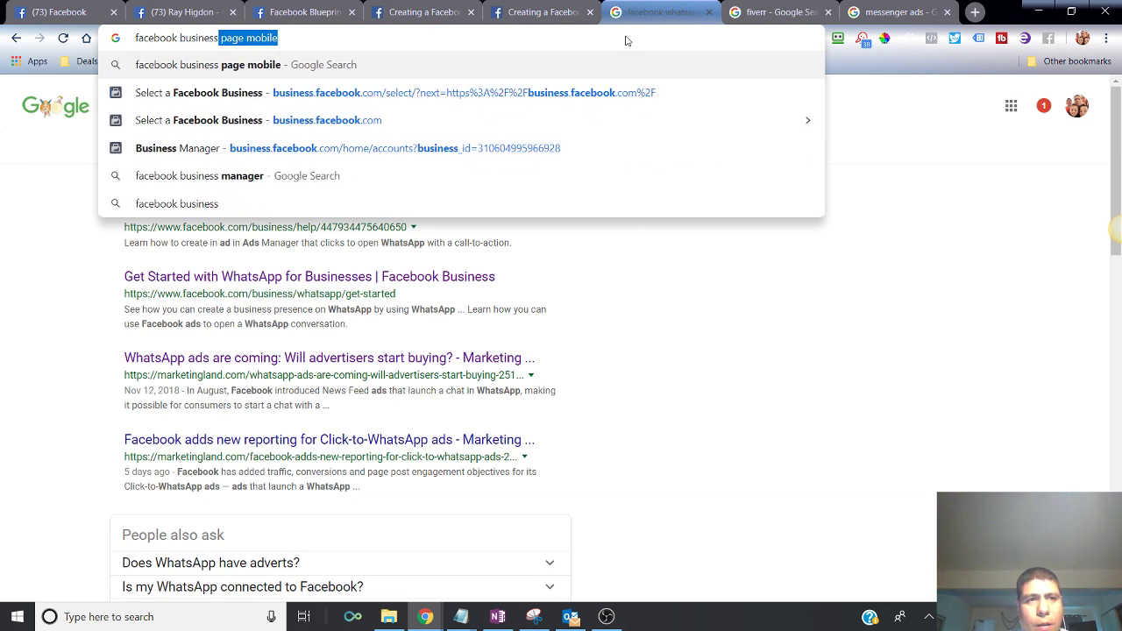
type(" page prof")
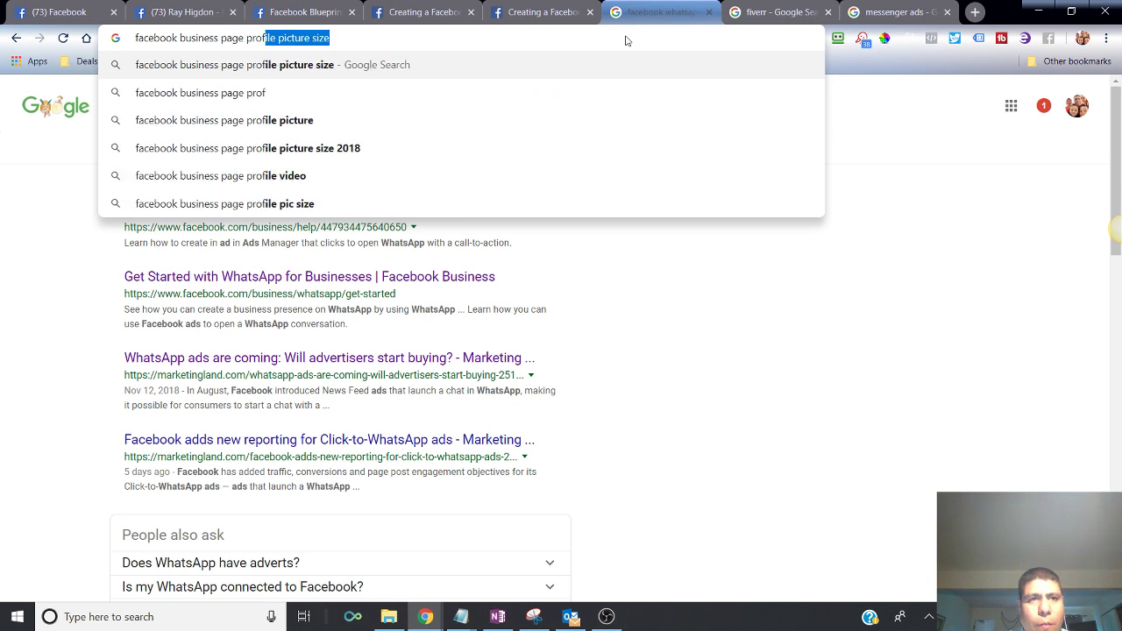
key("Return")
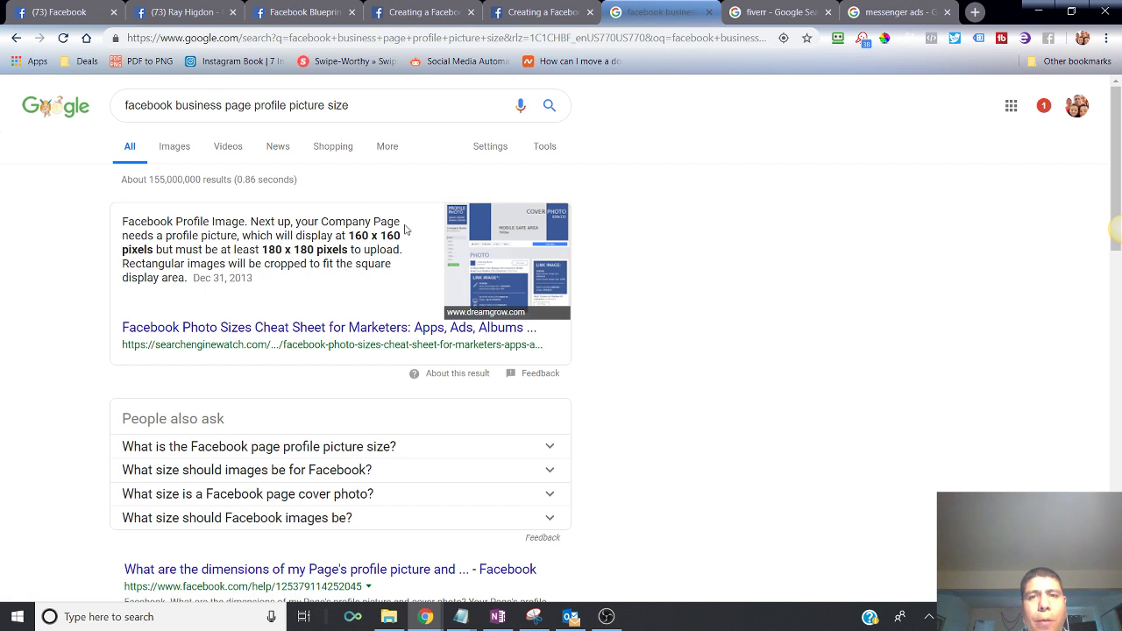
Step: Open canva.com in a new browser tab
left_click(880, 9)
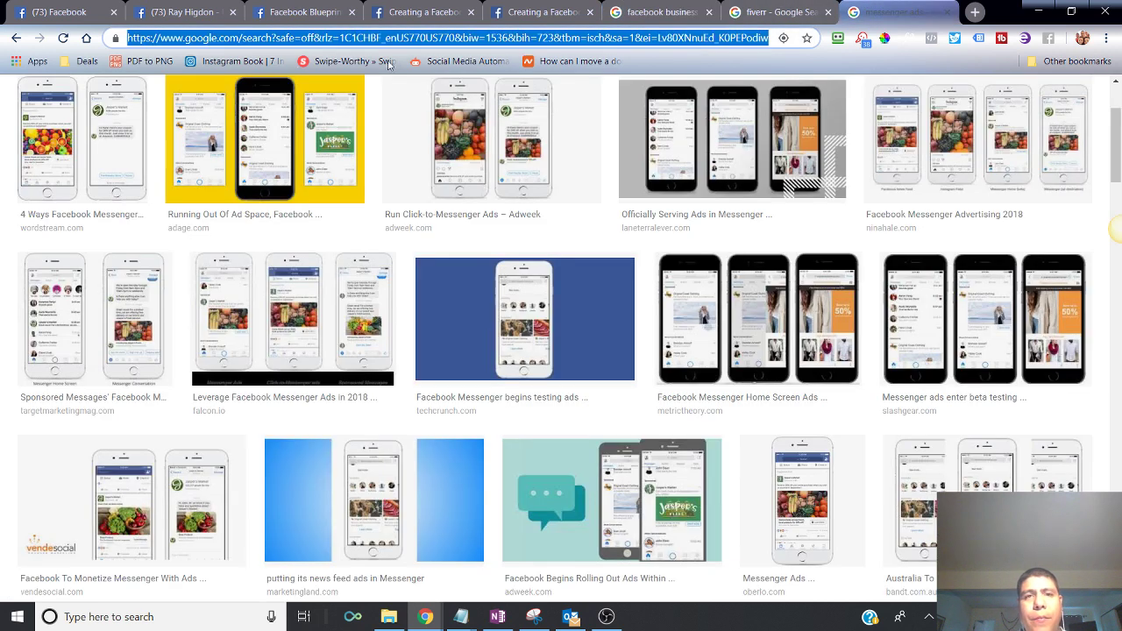
left_click(974, 13)
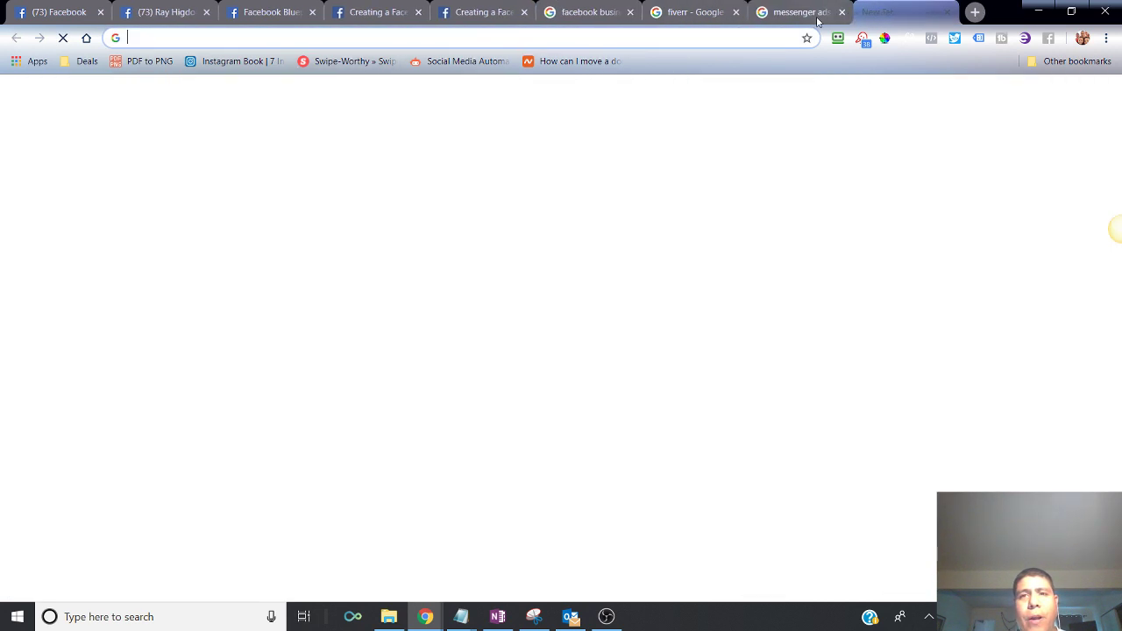
type("c")
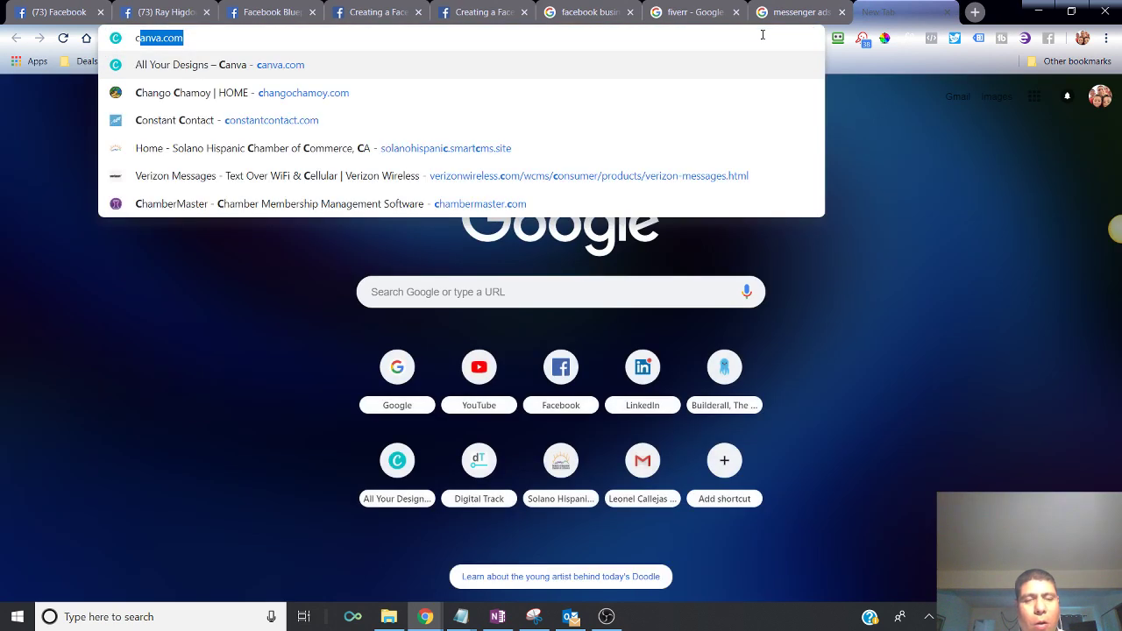
key("Return")
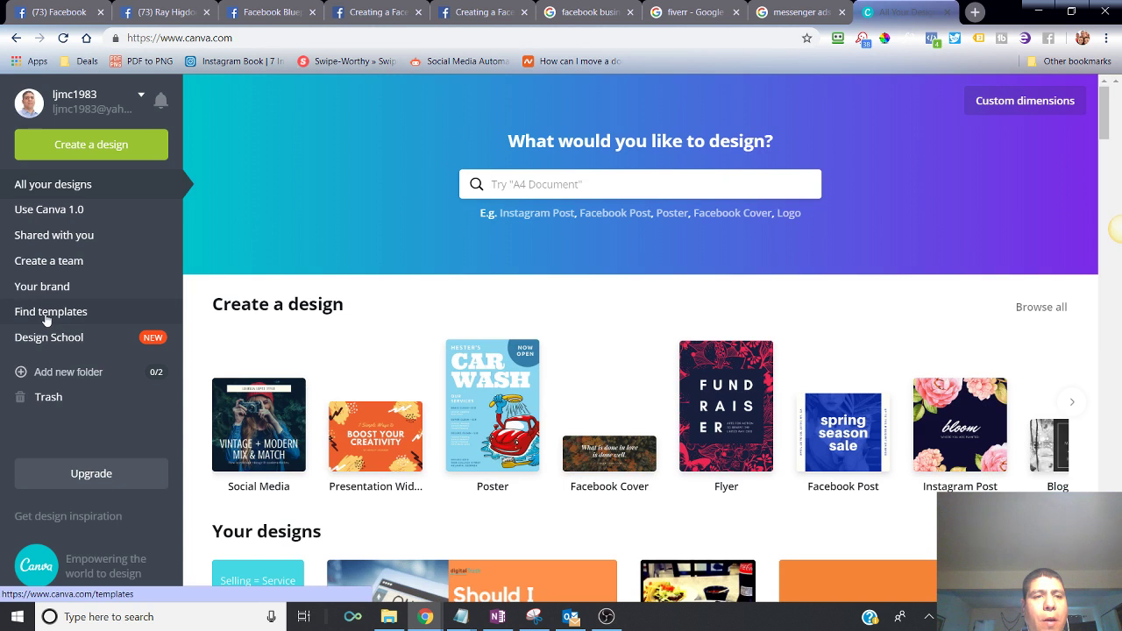
Step: Look through Canva's Facebook design types by searching "faceboo", and replace the search text with "logo"
left_click(554, 173)
type("faceboo")
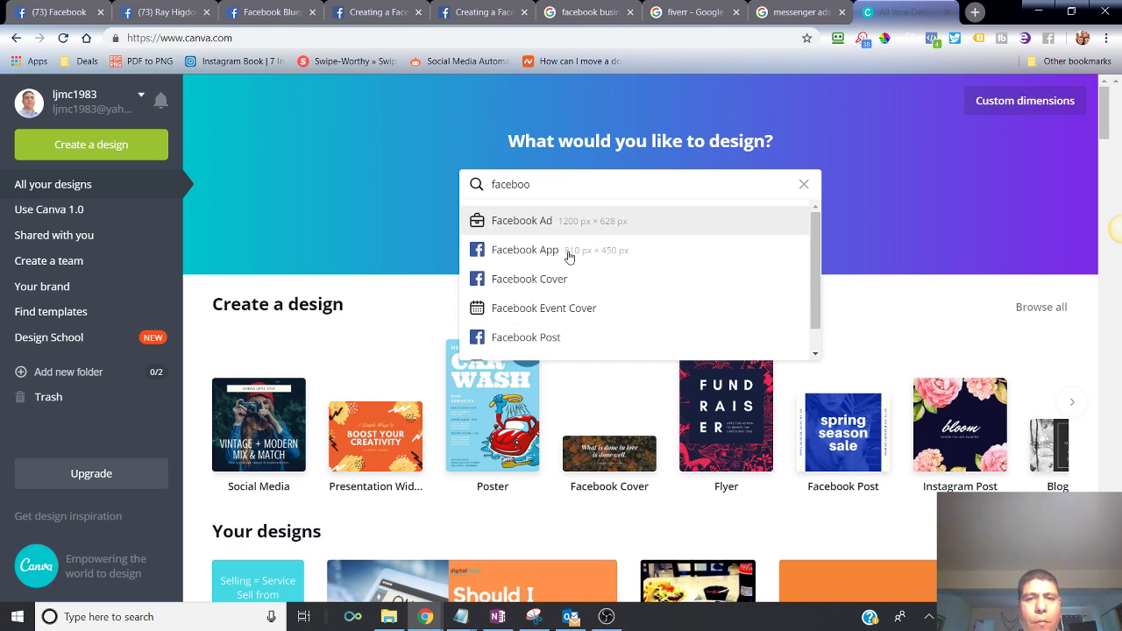
scroll(539, 316, "down", 1)
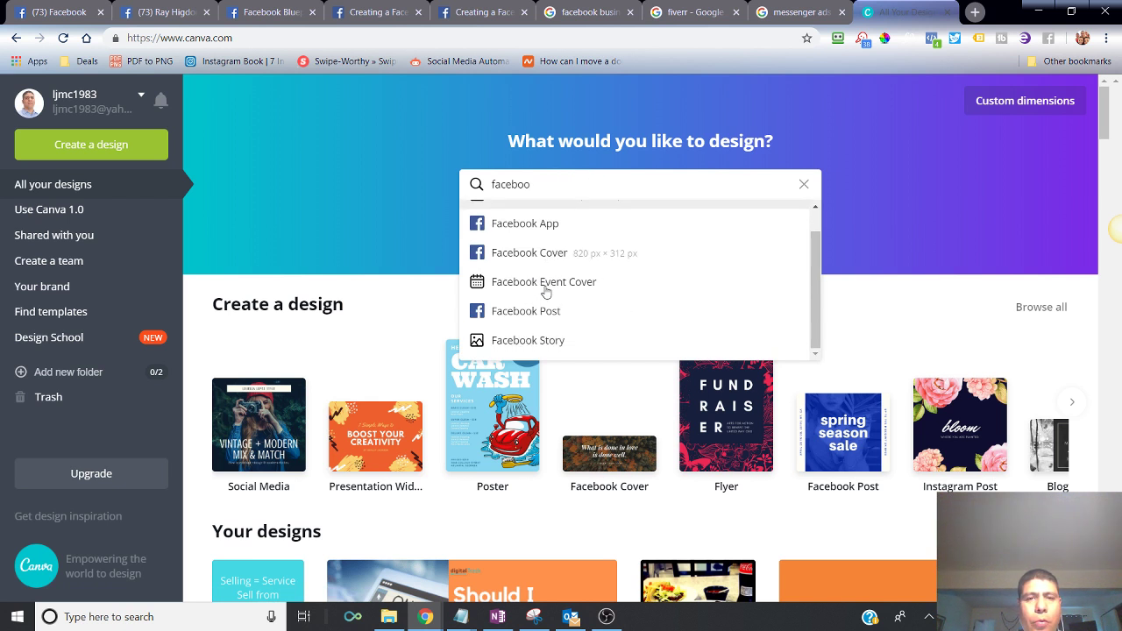
scroll(557, 326, "up", 1)
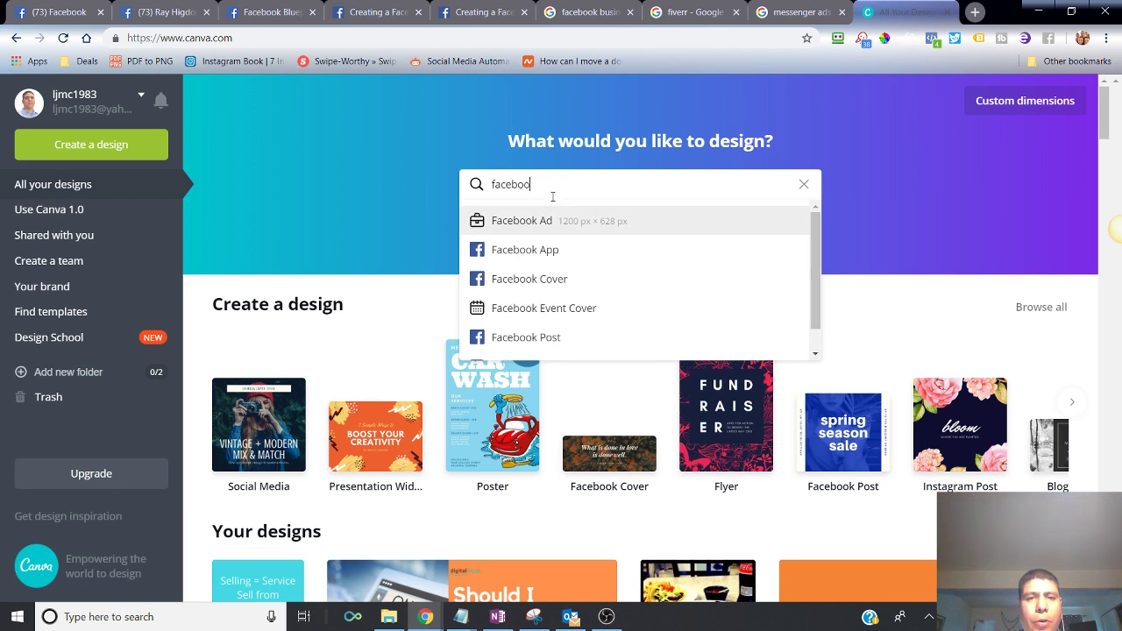
left_click_drag(579, 185, 449, 185)
type("logo")
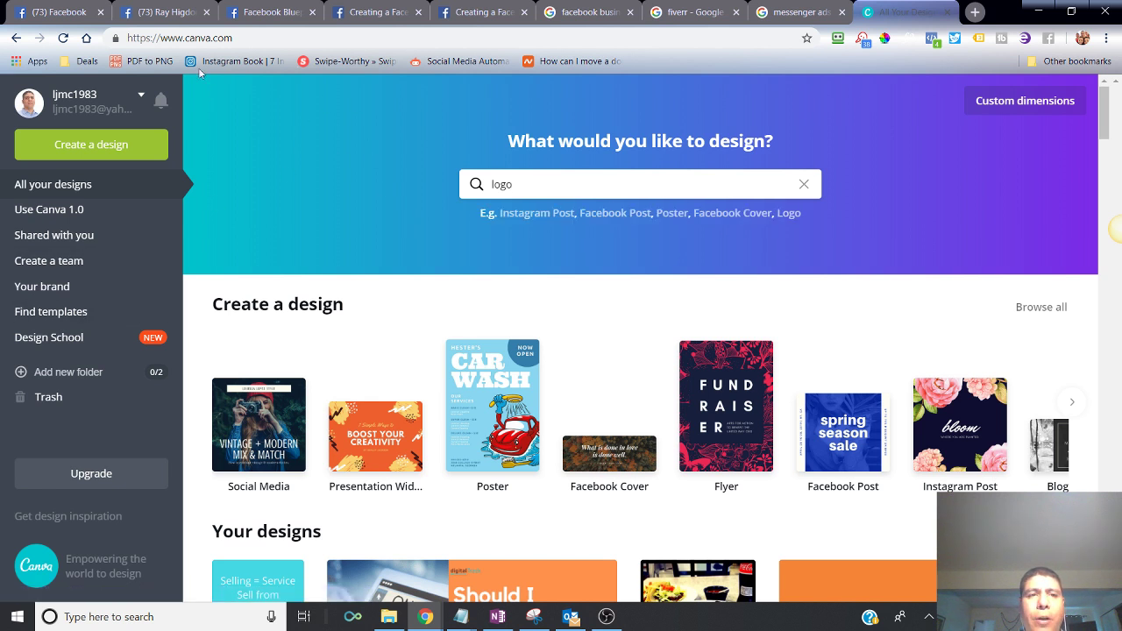
Step: Return to the Blueprint lesson's section on adding a profile picture and a cover photo
left_click_drag(187, 40, 266, 45)
left_click(259, 7)
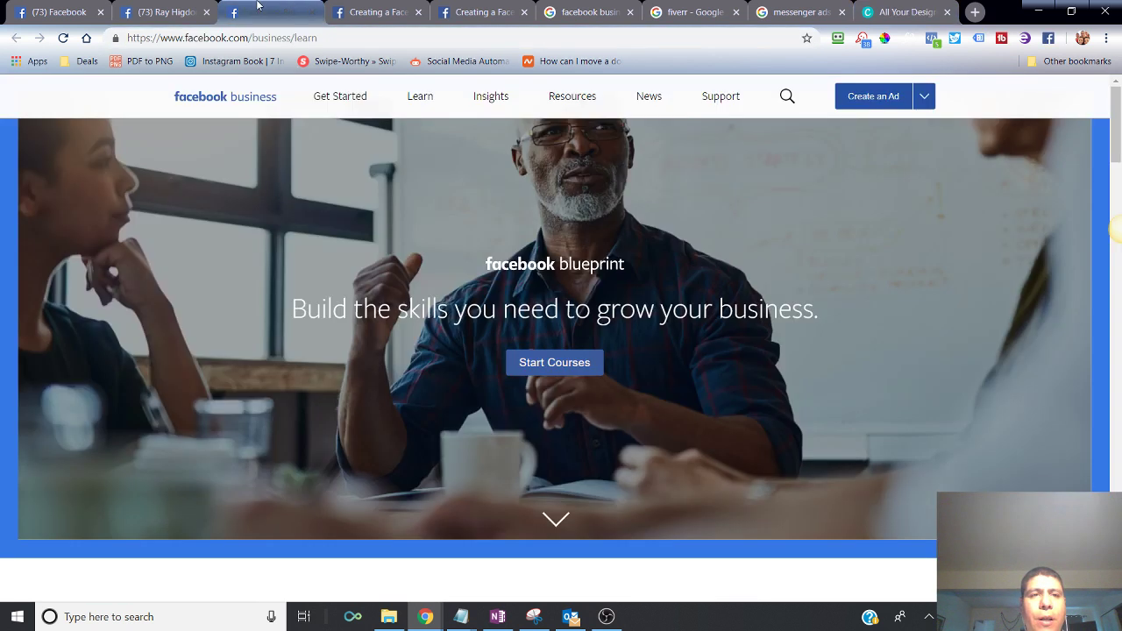
left_click(177, 7)
left_click(373, 12)
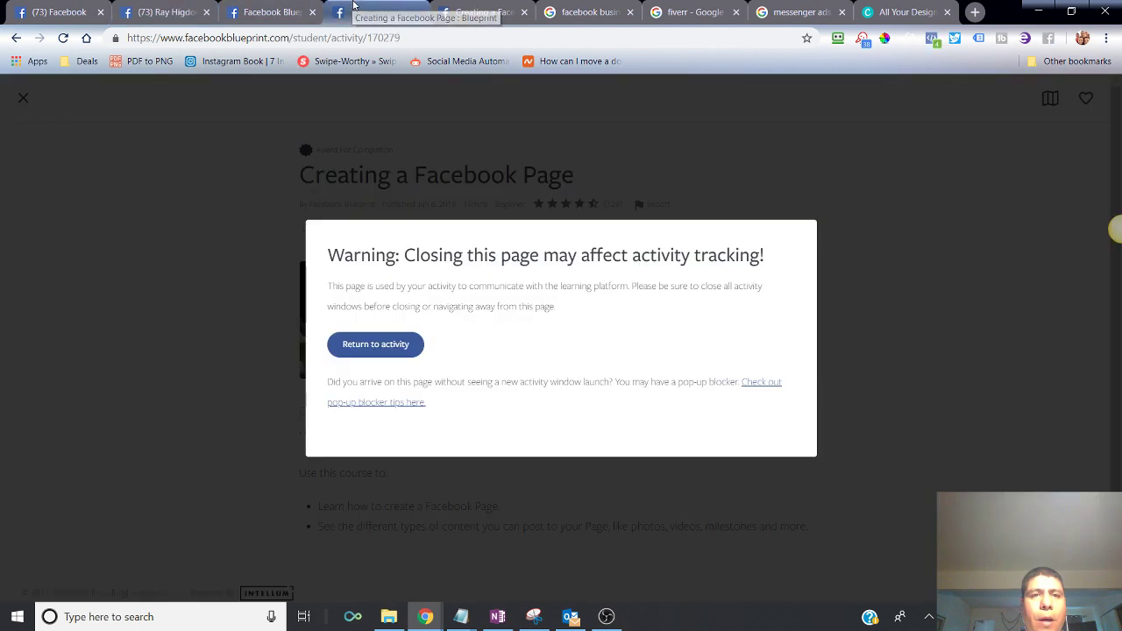
left_click(471, 9)
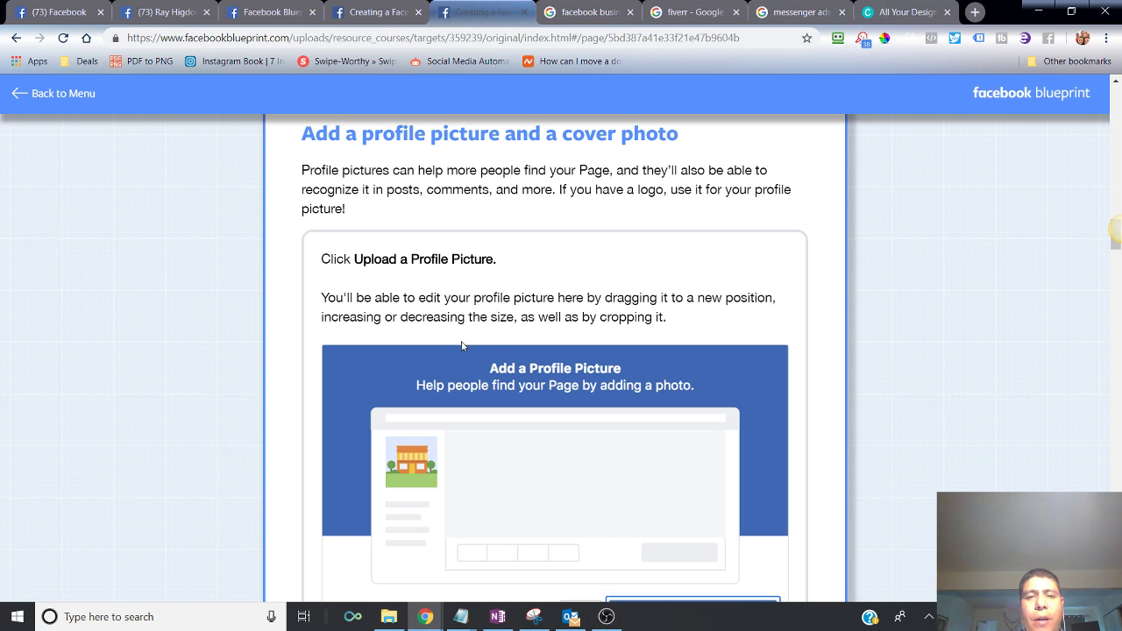
Step: Reveal the lesson's instructions for adding a cover photo and view the Ray Higdon Page's cover as an example
scroll(463, 346, "down", 5)
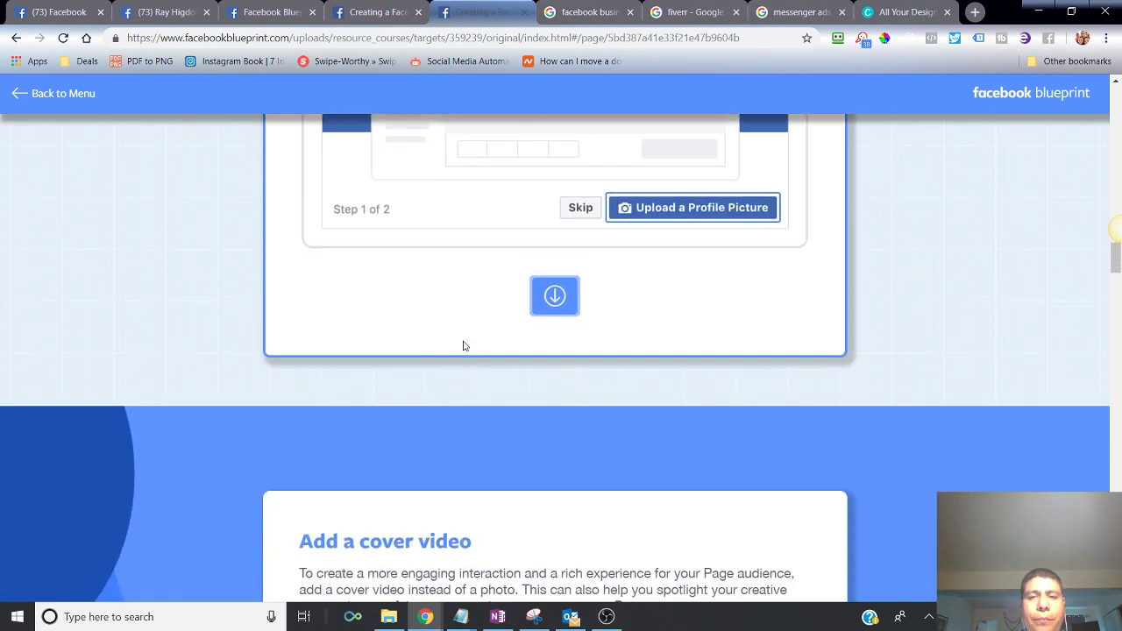
left_click(555, 261)
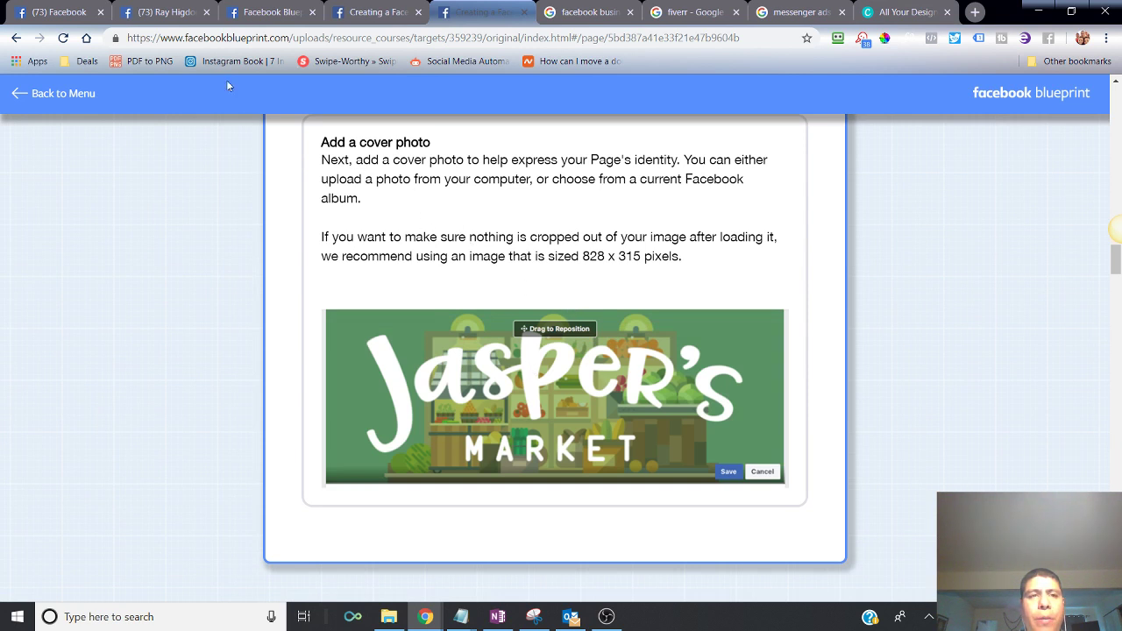
left_click(260, 10)
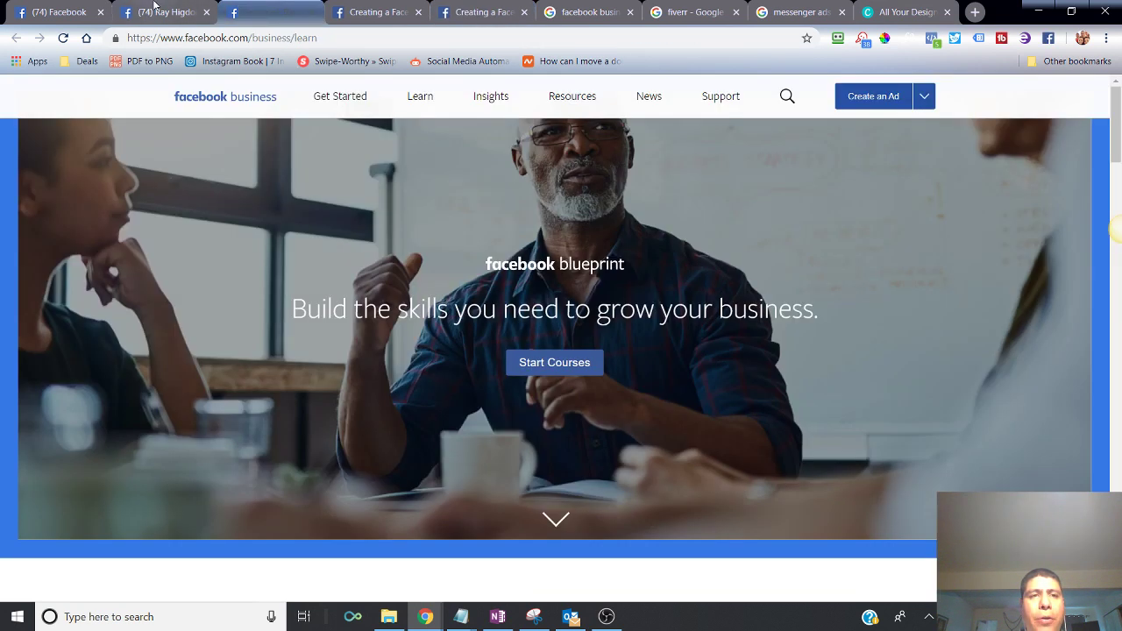
left_click(156, 10)
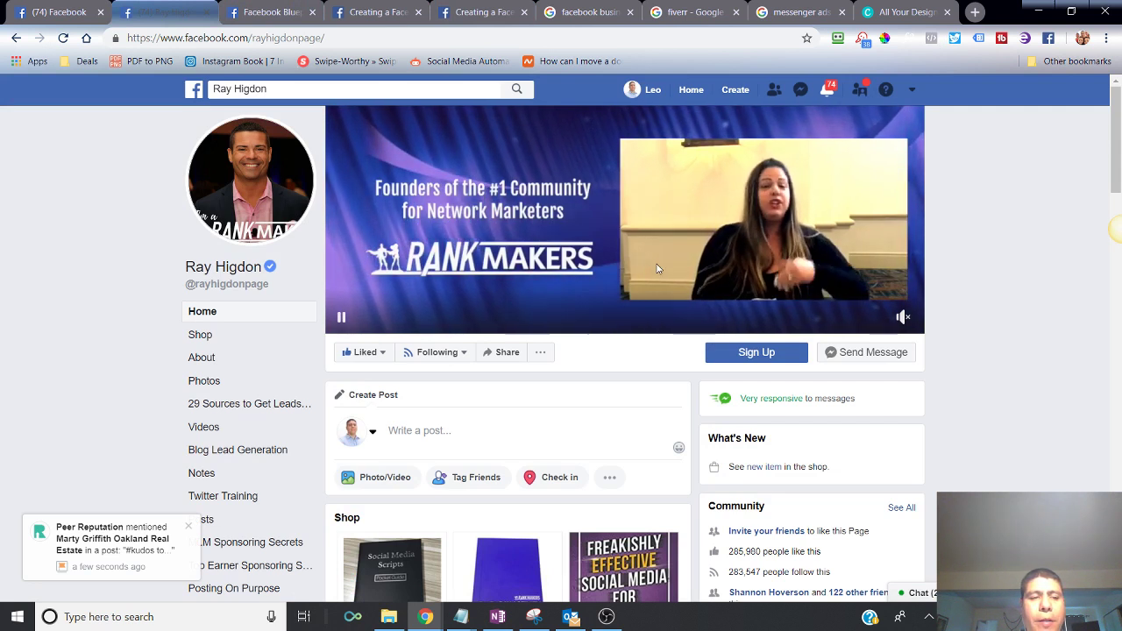
Step: Search Google for "facebook business page cover picture size" in place of the profile picture size query
left_click(556, 6)
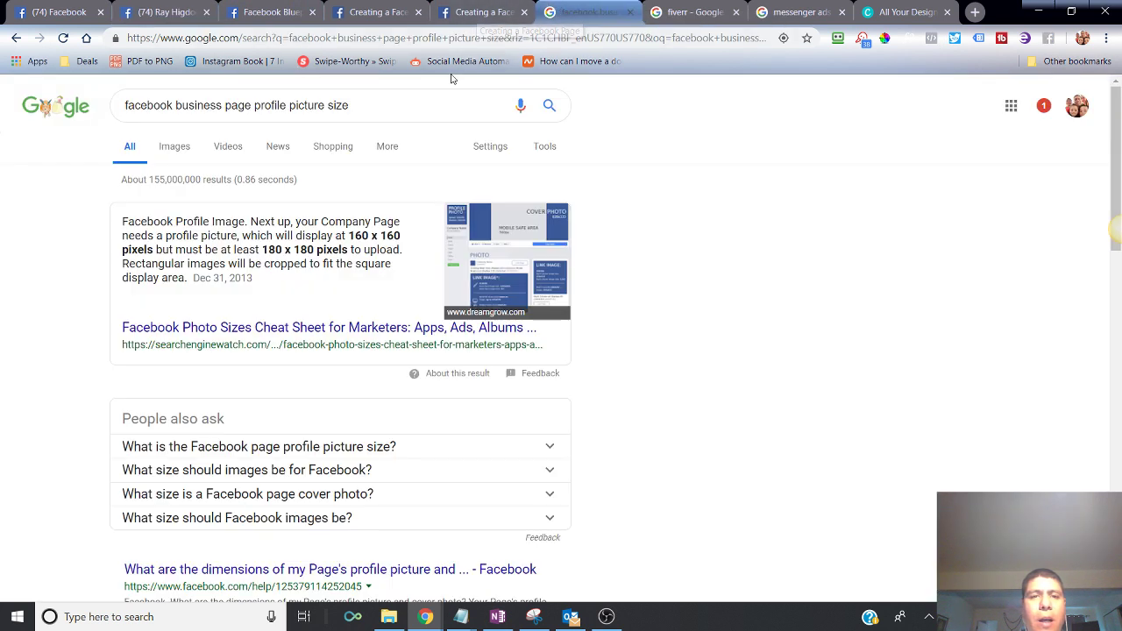
left_click(509, 7)
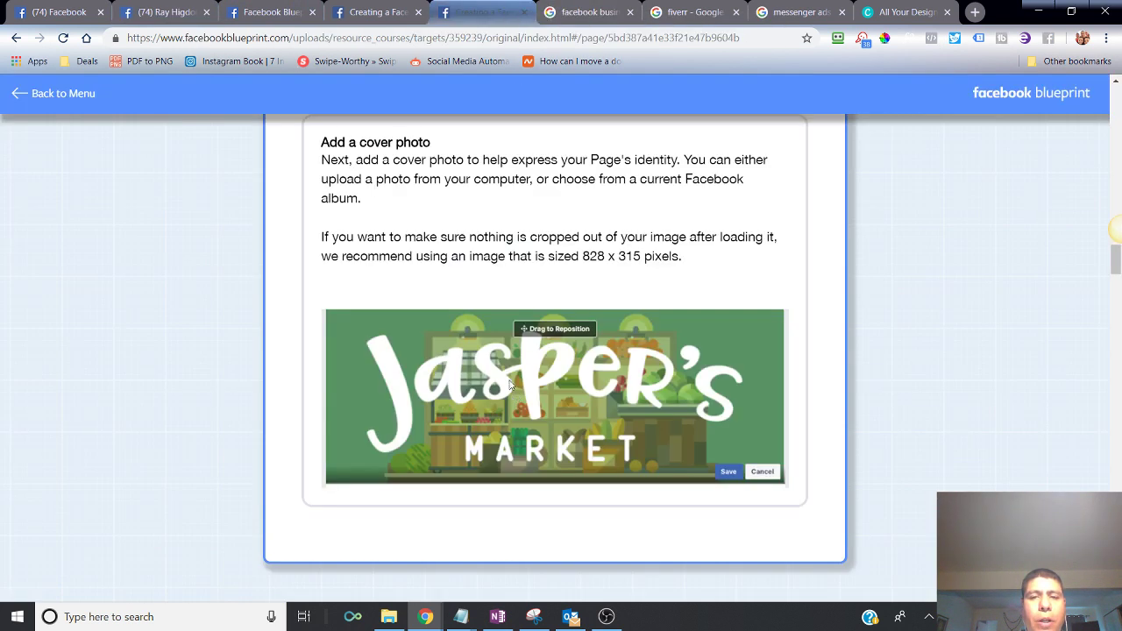
left_click(583, 10)
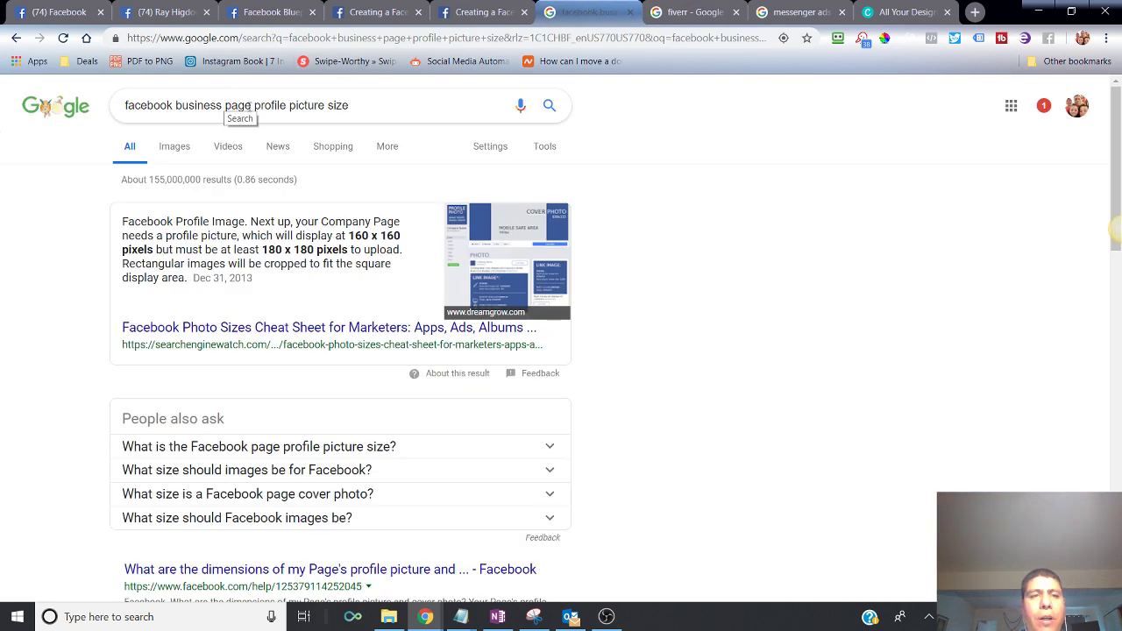
left_click_drag(253, 105, 396, 105)
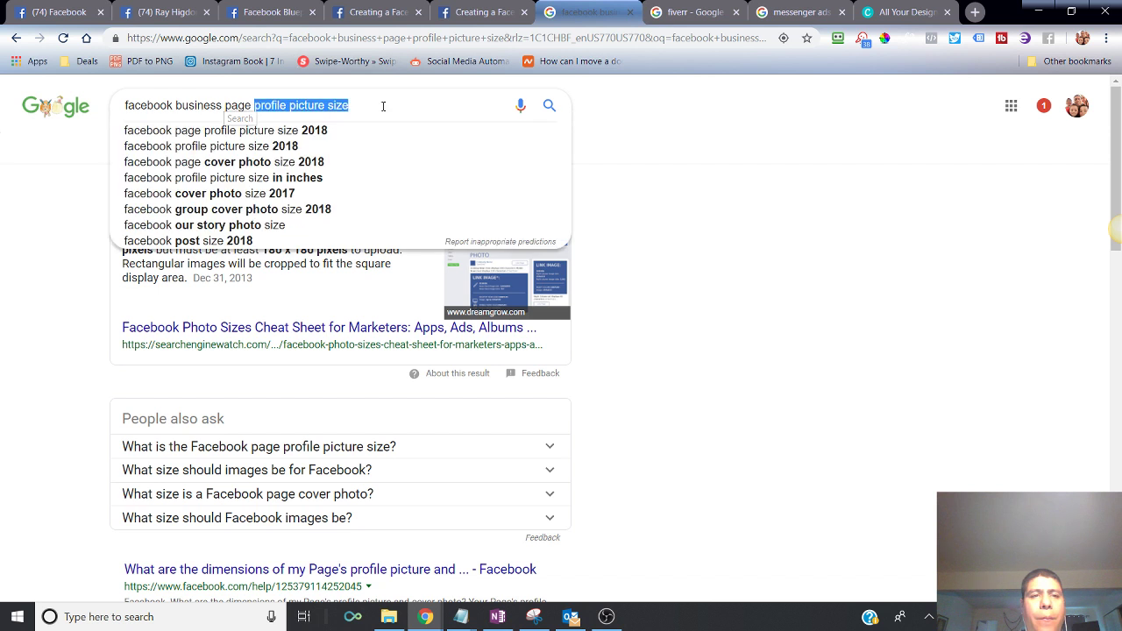
double_click(284, 105)
type("coe")
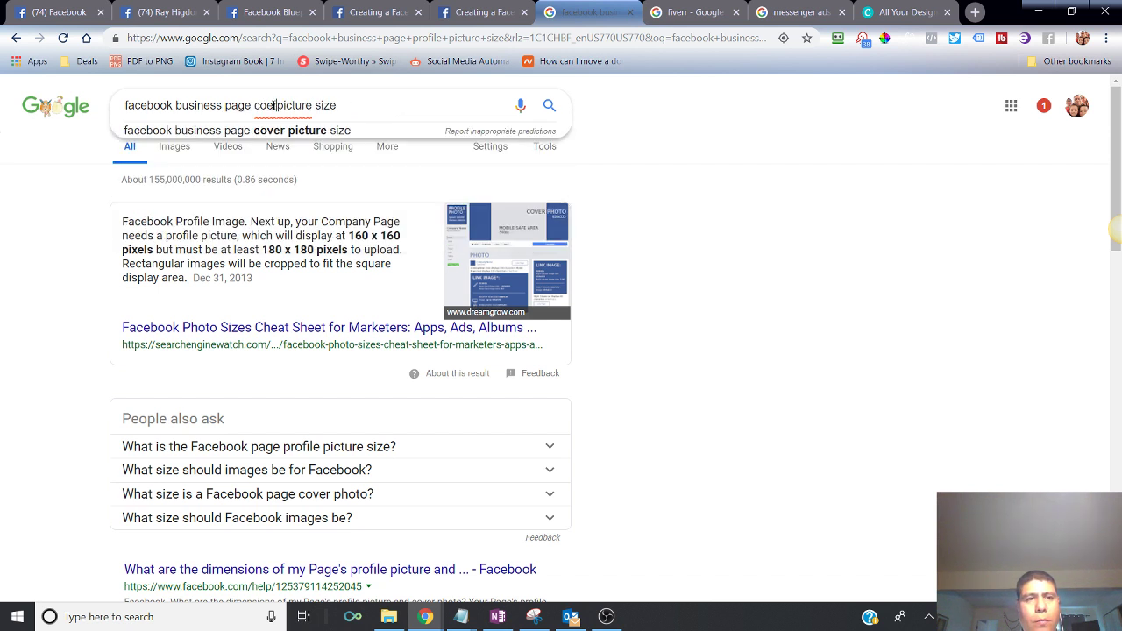
left_click(294, 130)
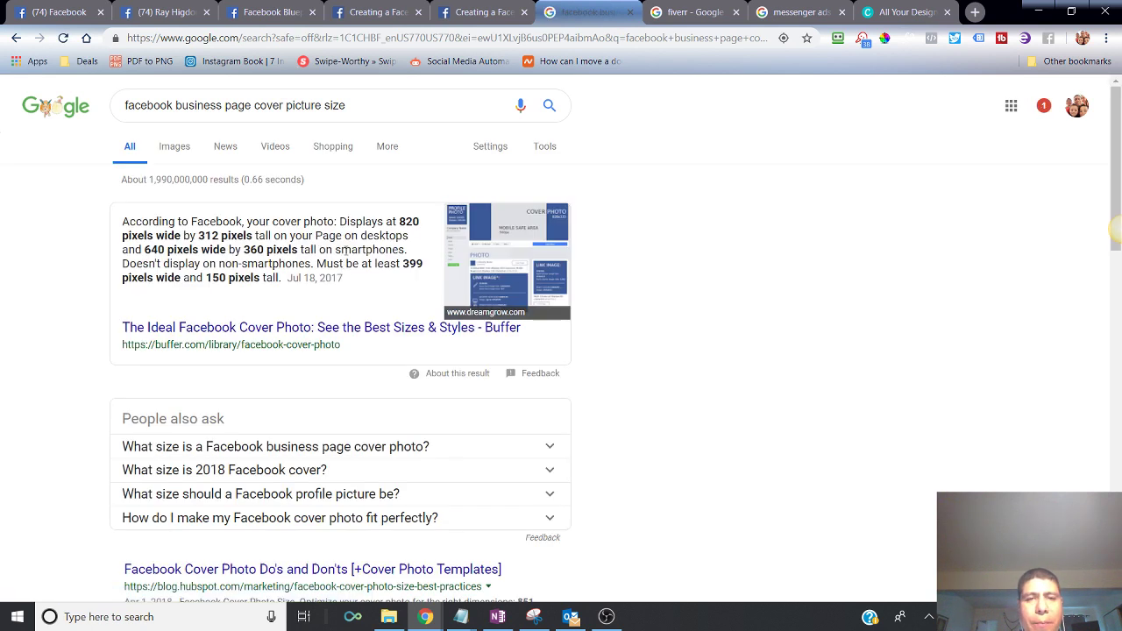
Step: Create a blank Facebook Cover design in Canva by searching the design types for "faceb" instead of "logo"
left_click(900, 5)
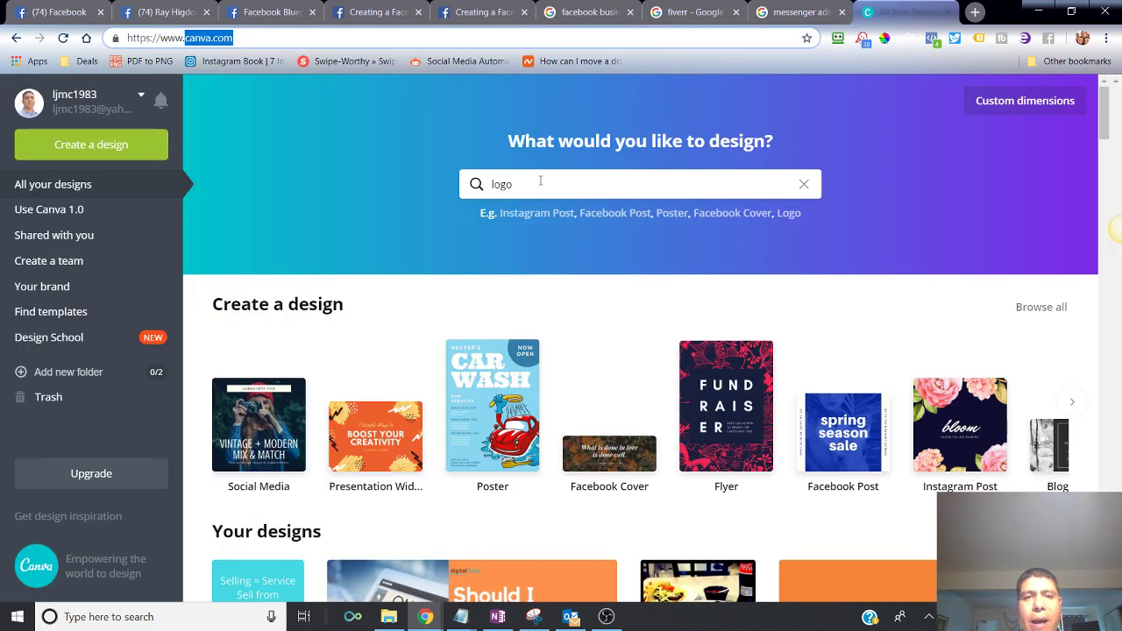
left_click_drag(540, 181, 457, 182)
type("faceb")
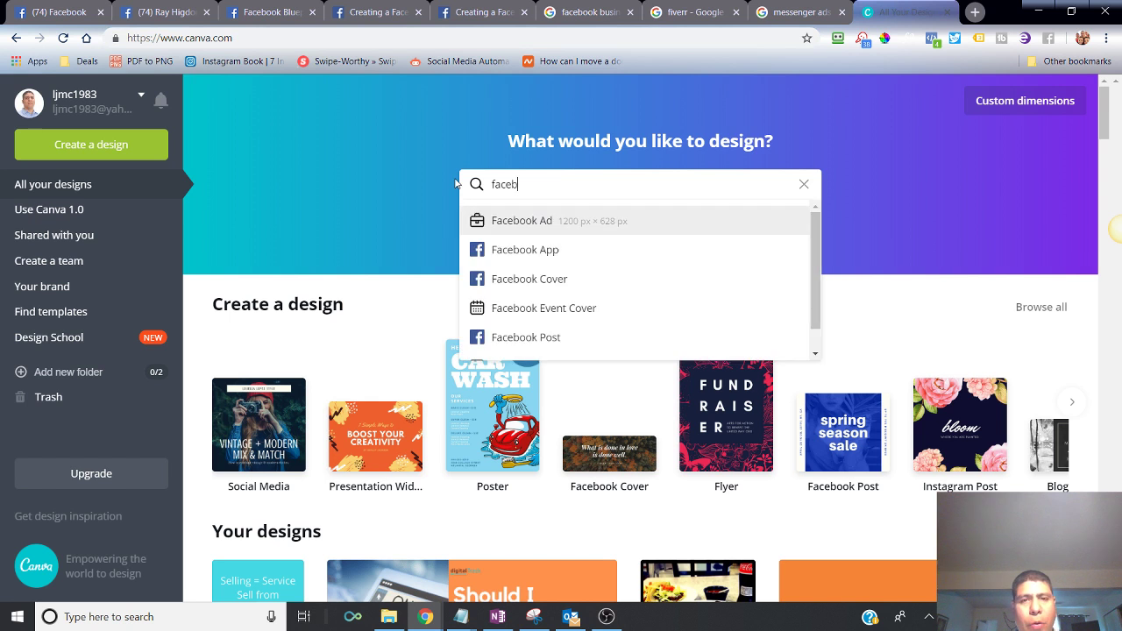
left_click(541, 280)
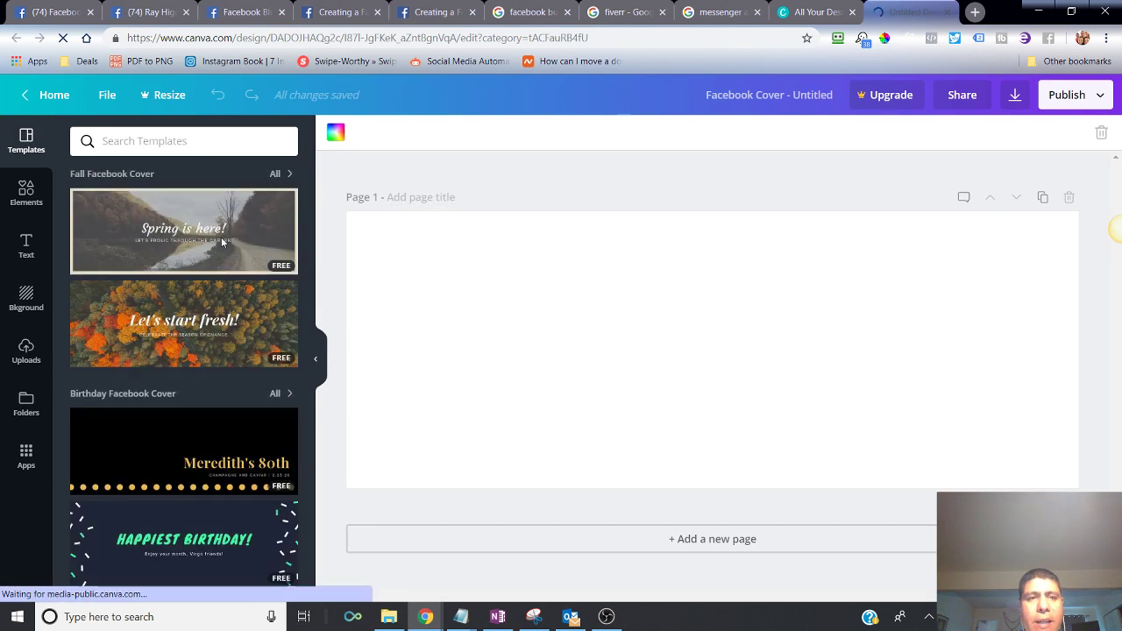
Step: Revisit Canva's design types and the Google results for Fiverr as resources for making the cover
left_click(807, 6)
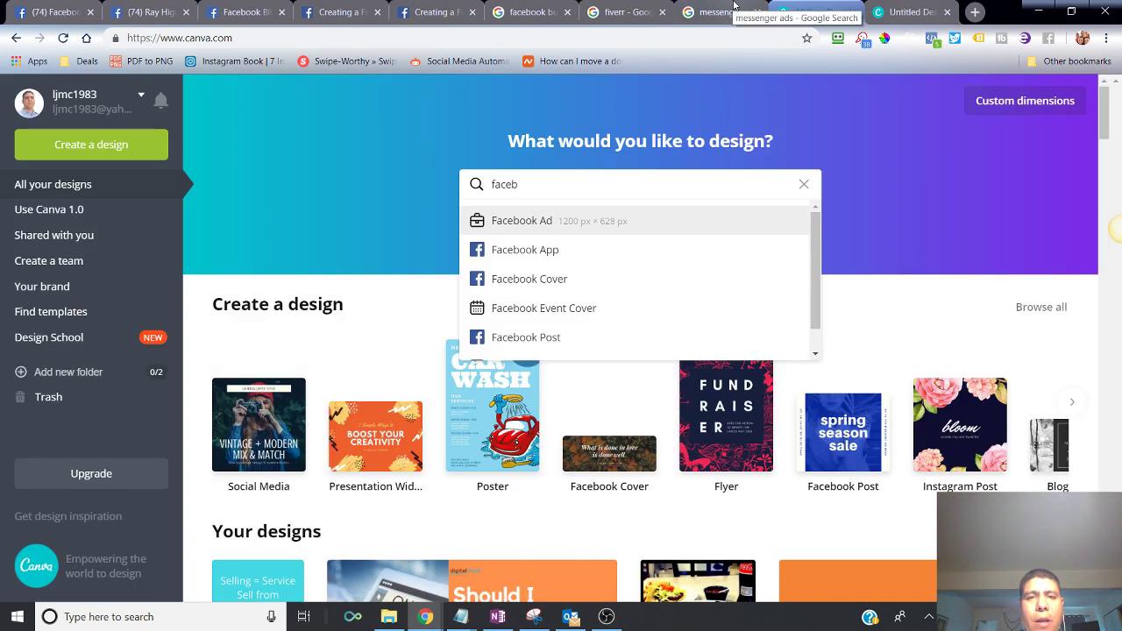
left_click(735, 6)
left_click(615, 10)
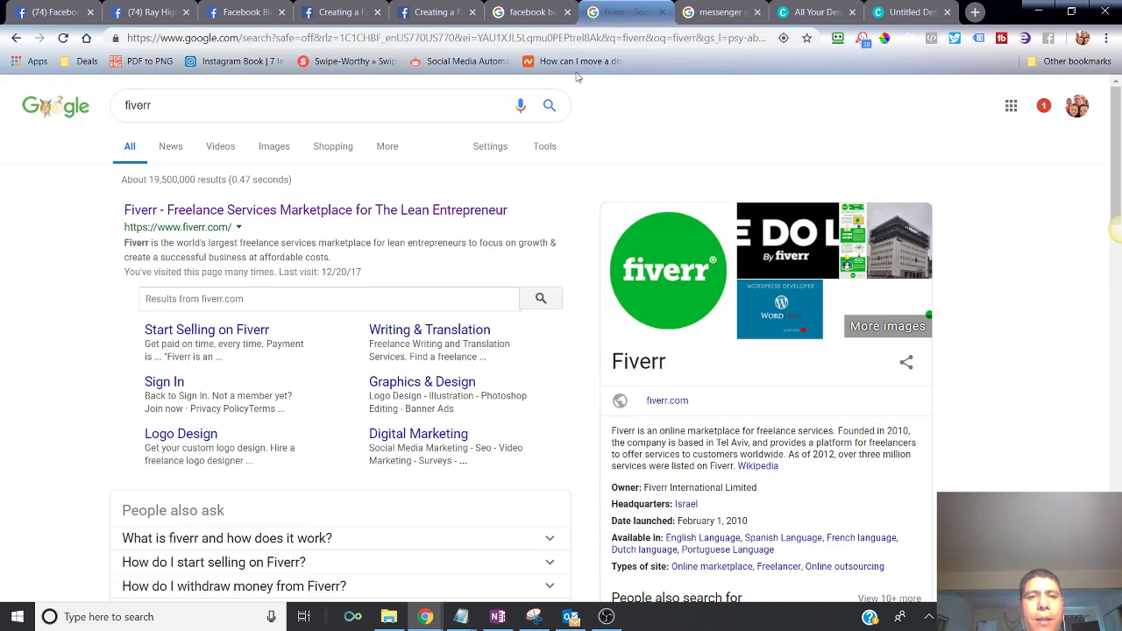
Step: Return to the Blueprint lesson and read from the cover video section to "Share more about your business"
left_click(232, 11)
left_click(340, 11)
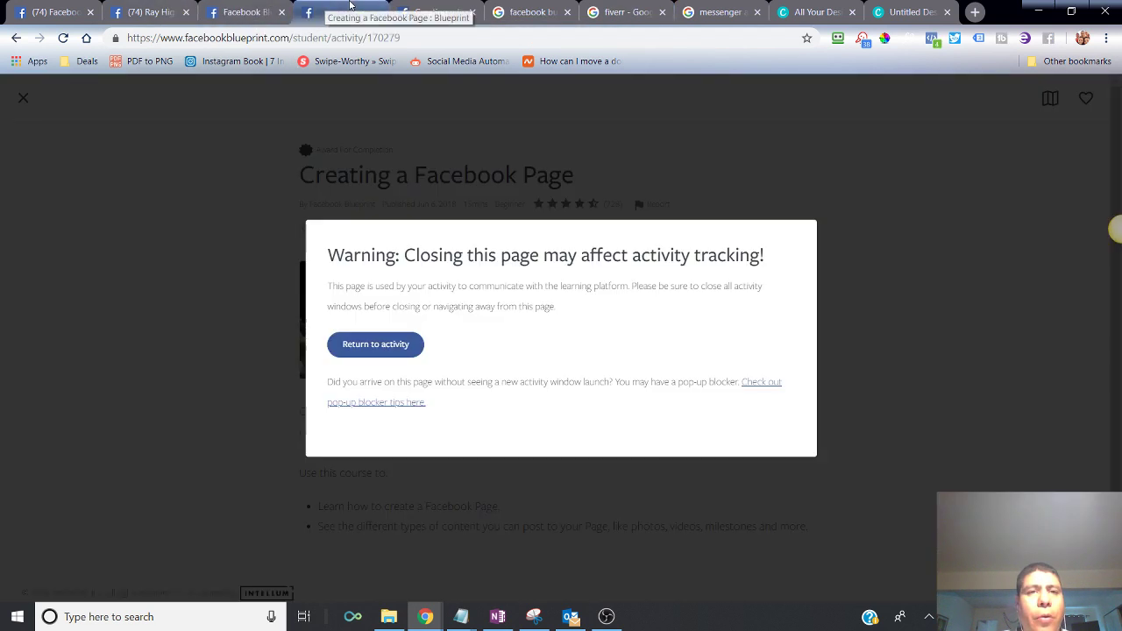
left_click(424, 9)
scroll(443, 263, "down", 1)
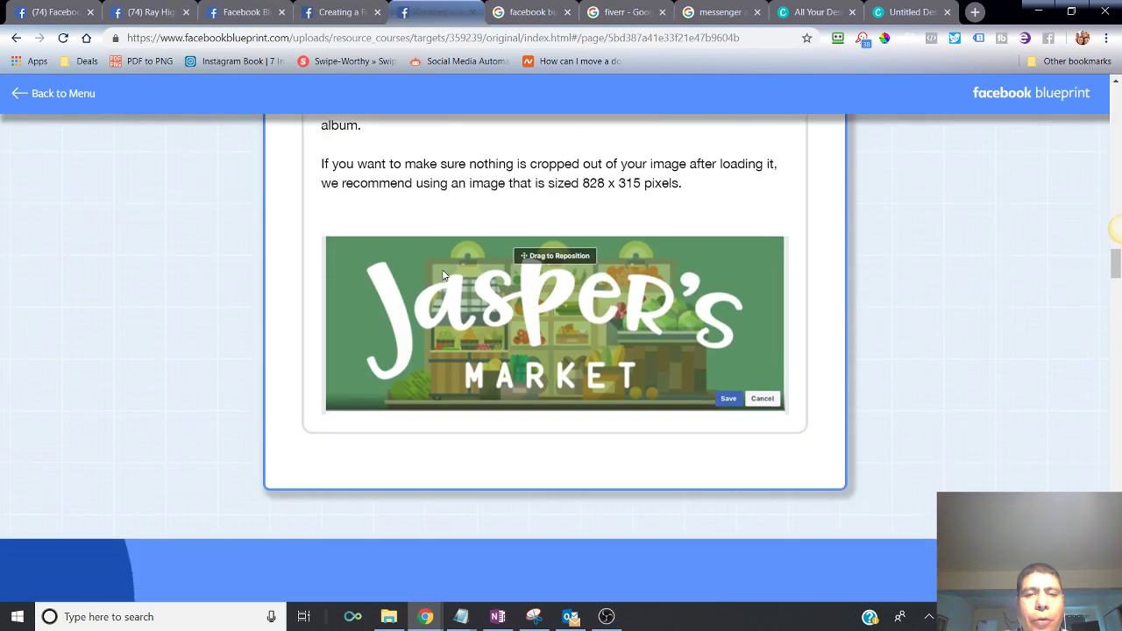
scroll(841, 383, "down", 3)
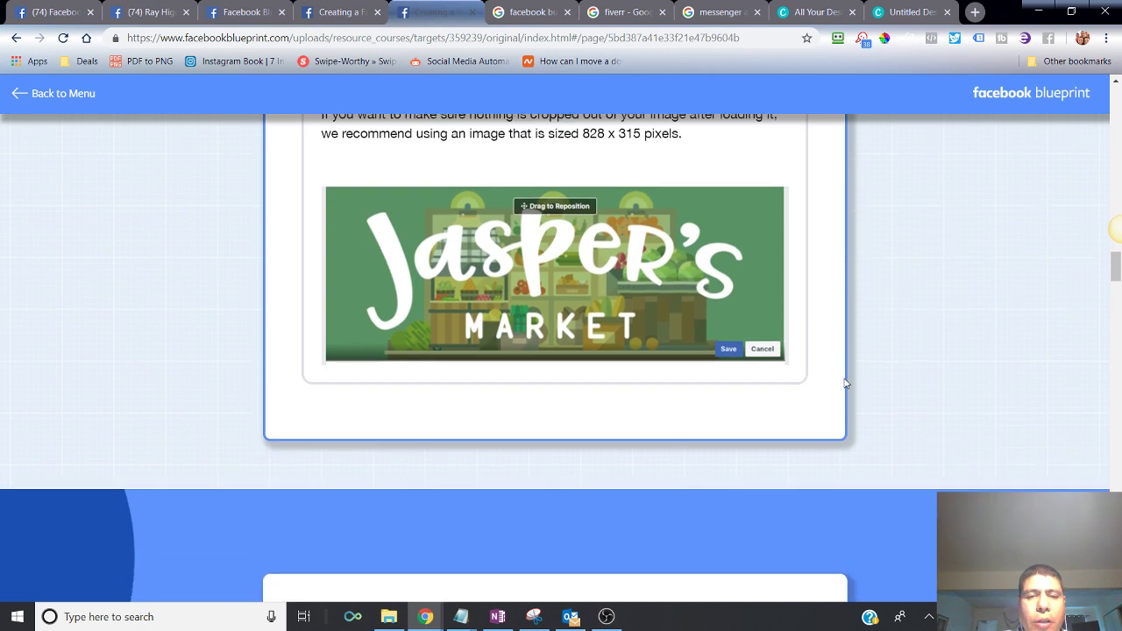
scroll(845, 386, "down", 3)
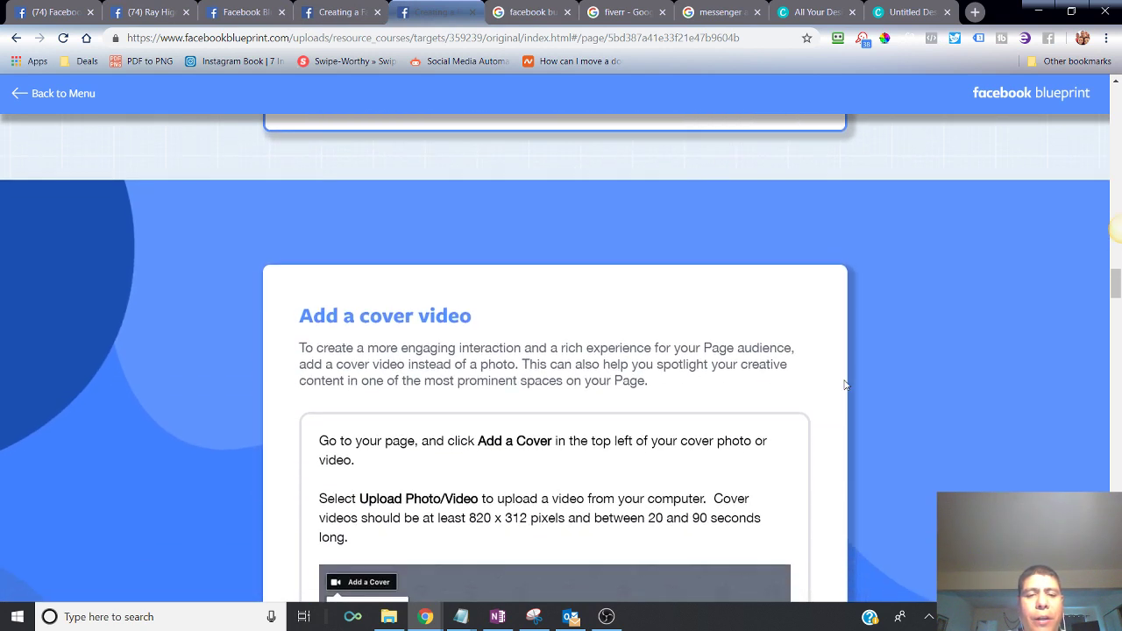
scroll(383, 265, "down", 8)
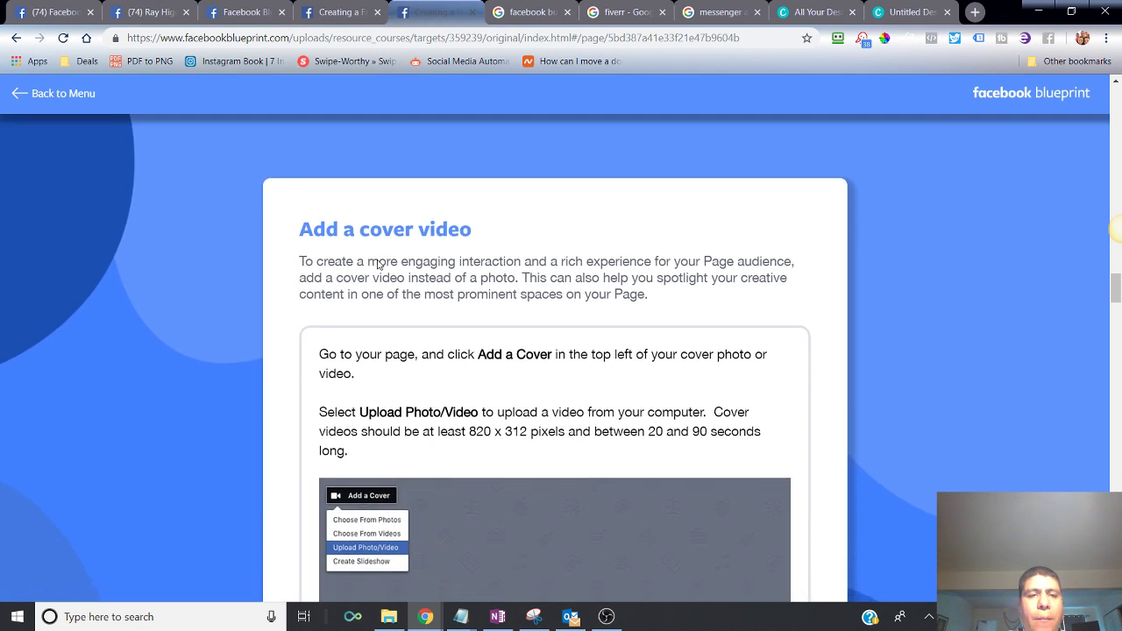
scroll(485, 273, "down", 3)
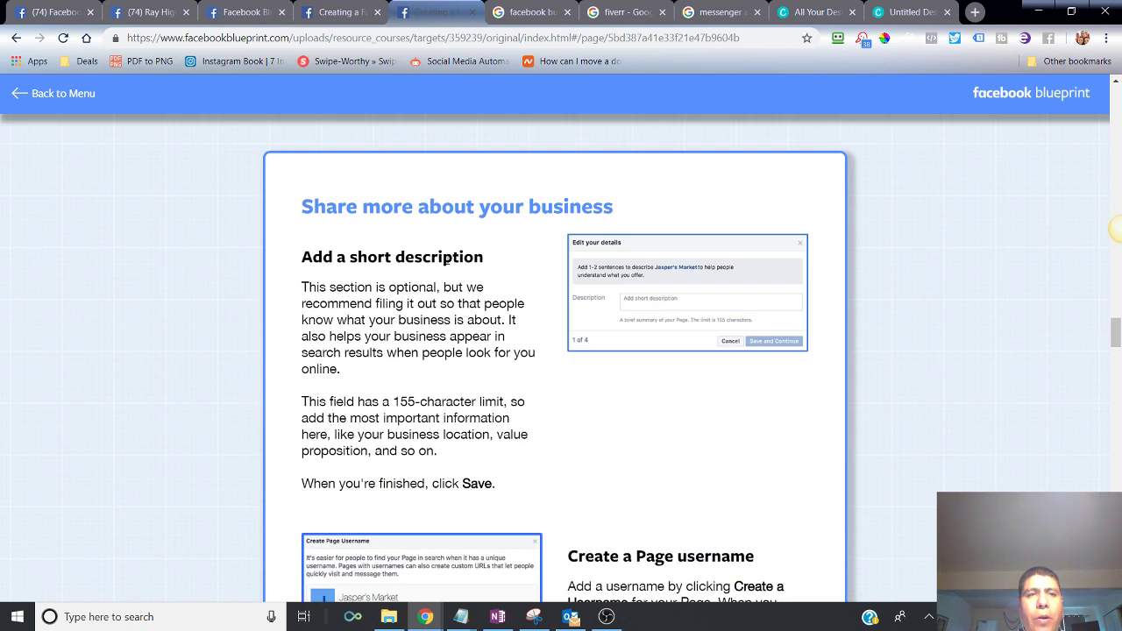
Step: Open the About section of the Ray Higdon Page and look through its contact info and description
left_click(112, 16)
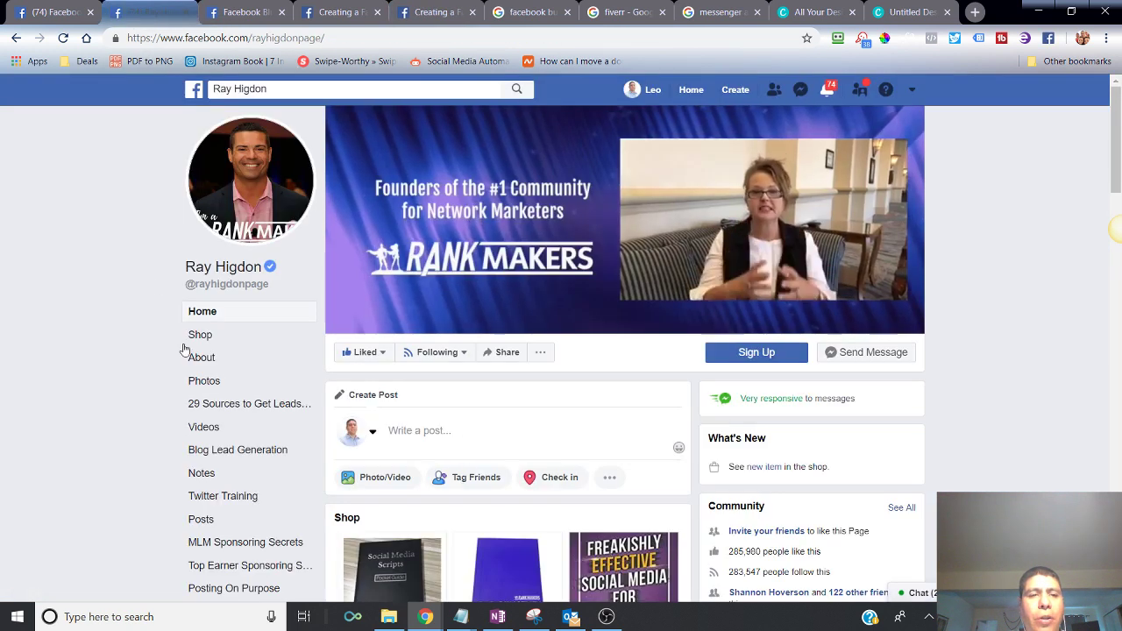
left_click(206, 360)
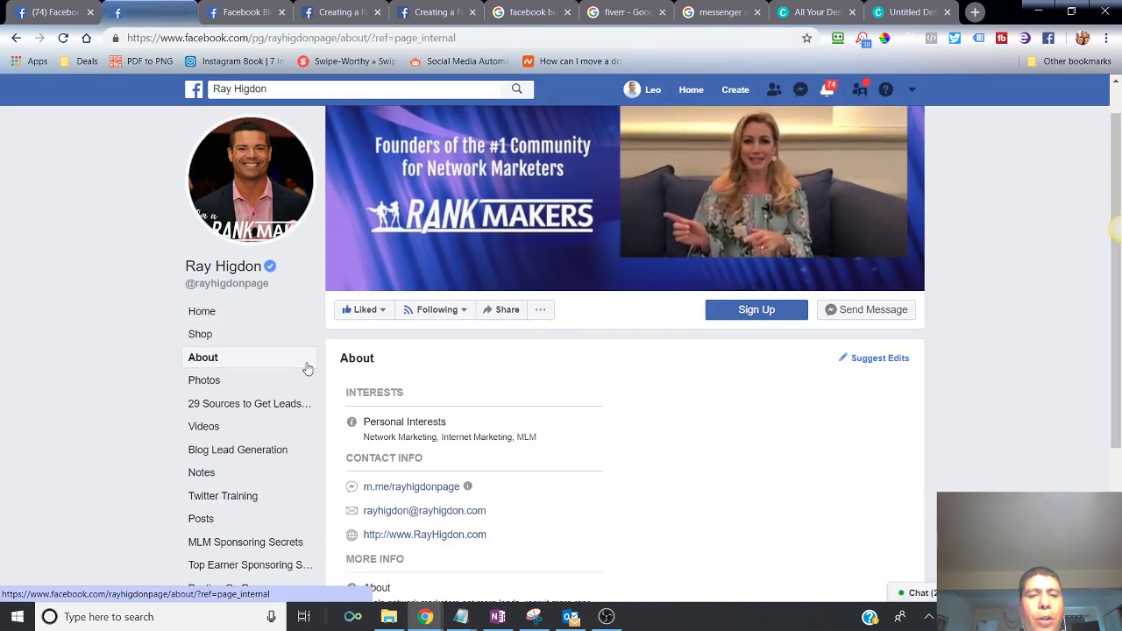
scroll(308, 369, "down", 2)
scroll(308, 368, "down", 1)
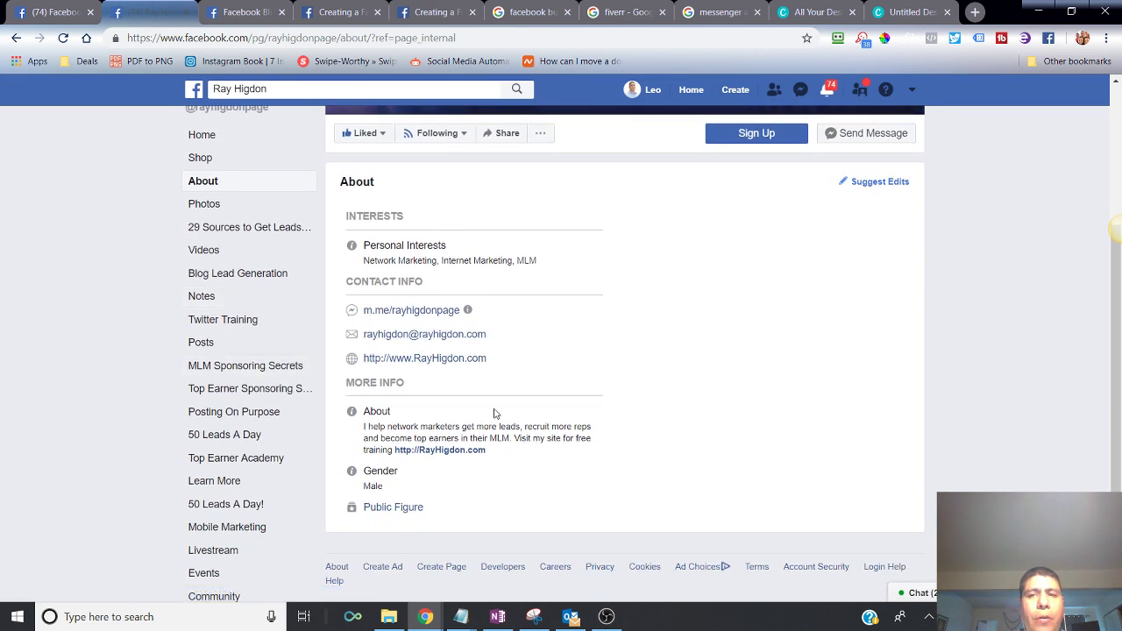
scroll(432, 438, "up", 3)
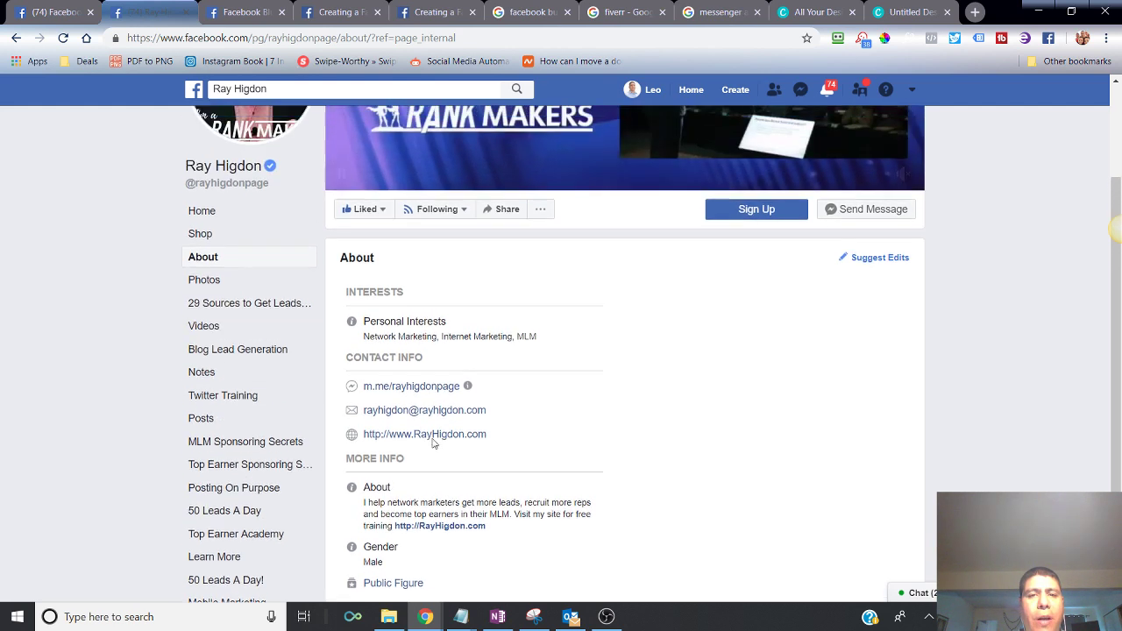
Step: Search Facebook for "neil patel" from the Create a Page tab and open the Neil Patel Page
left_click(292, 90)
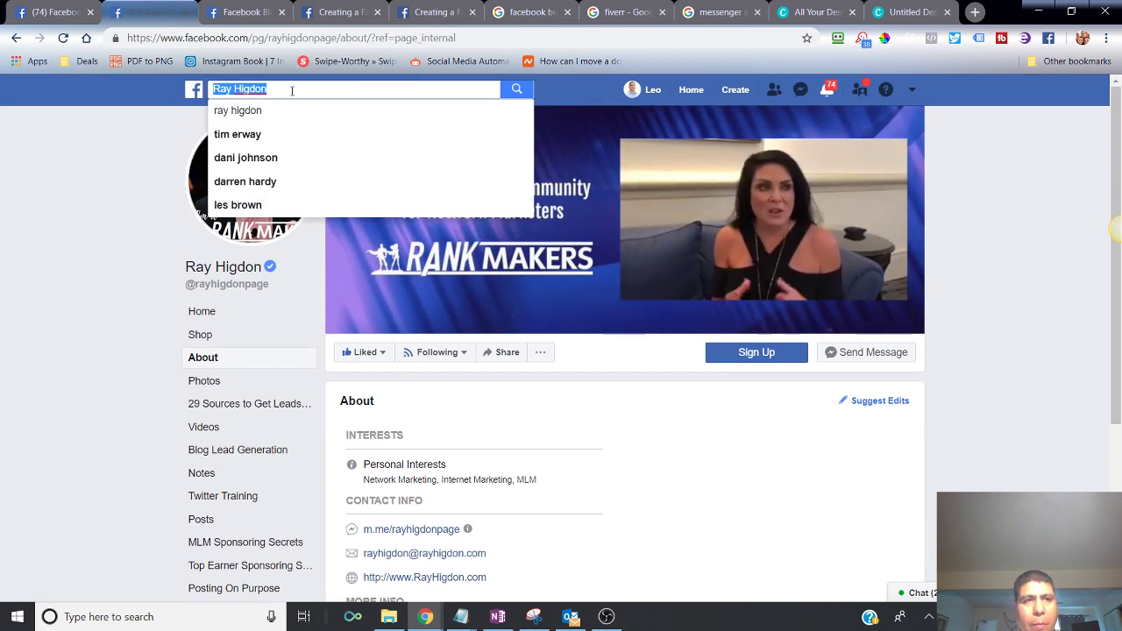
left_click(38, 8)
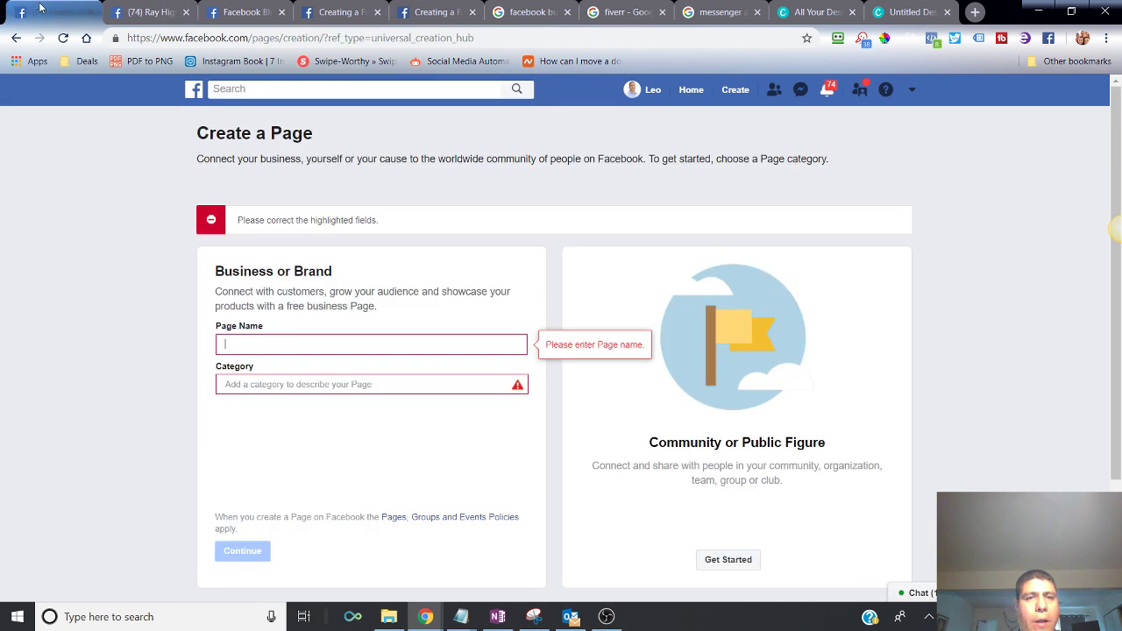
left_click(283, 85)
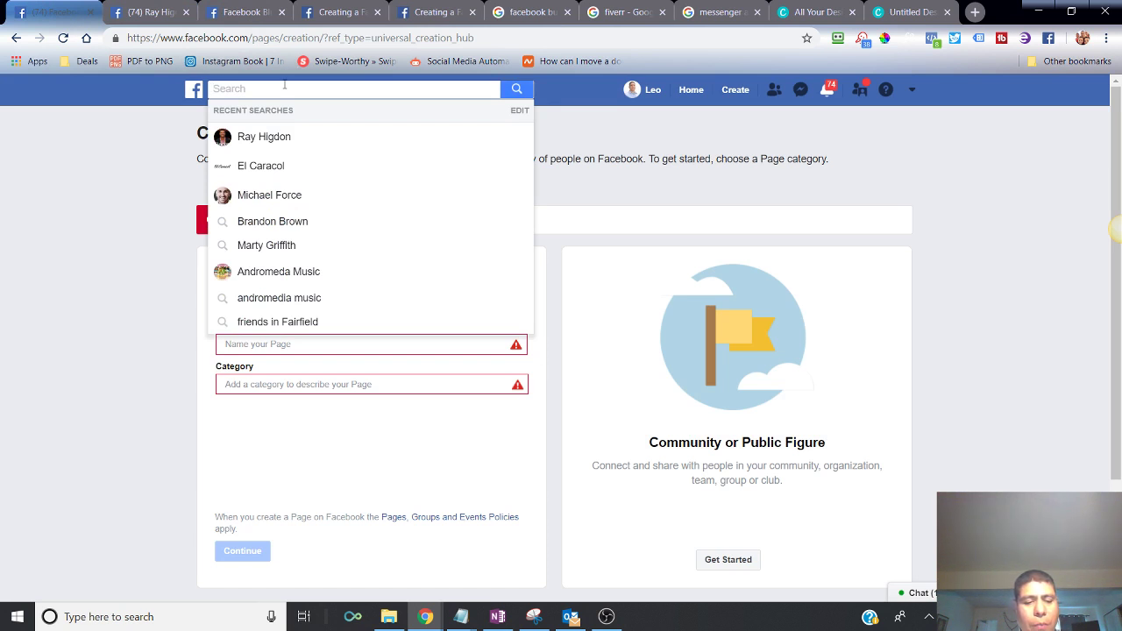
type("neil")
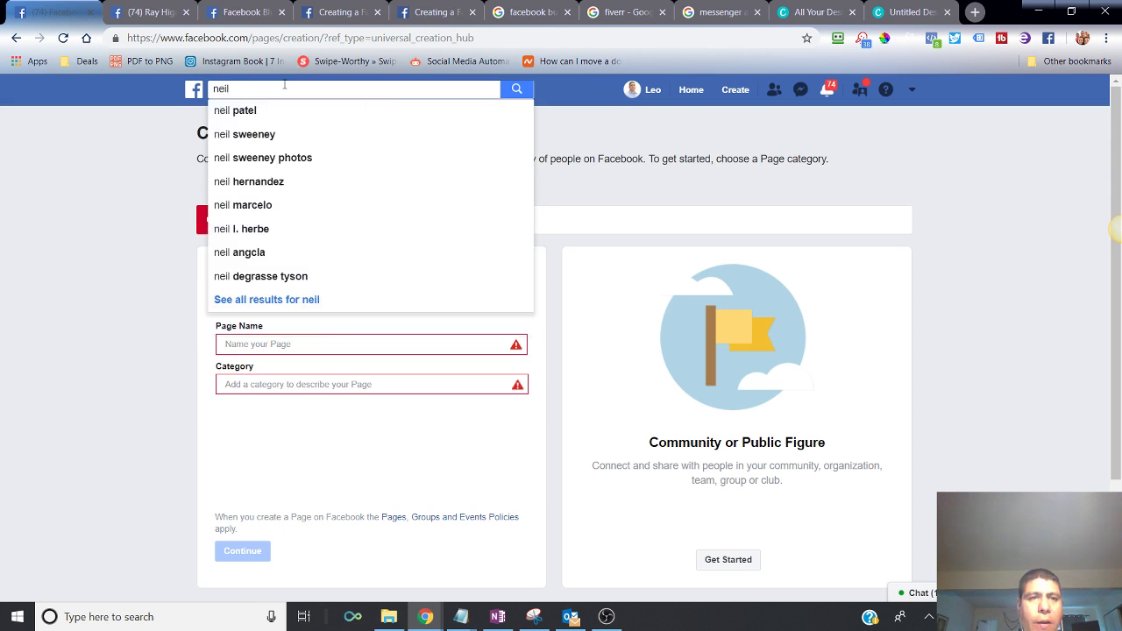
left_click(285, 110)
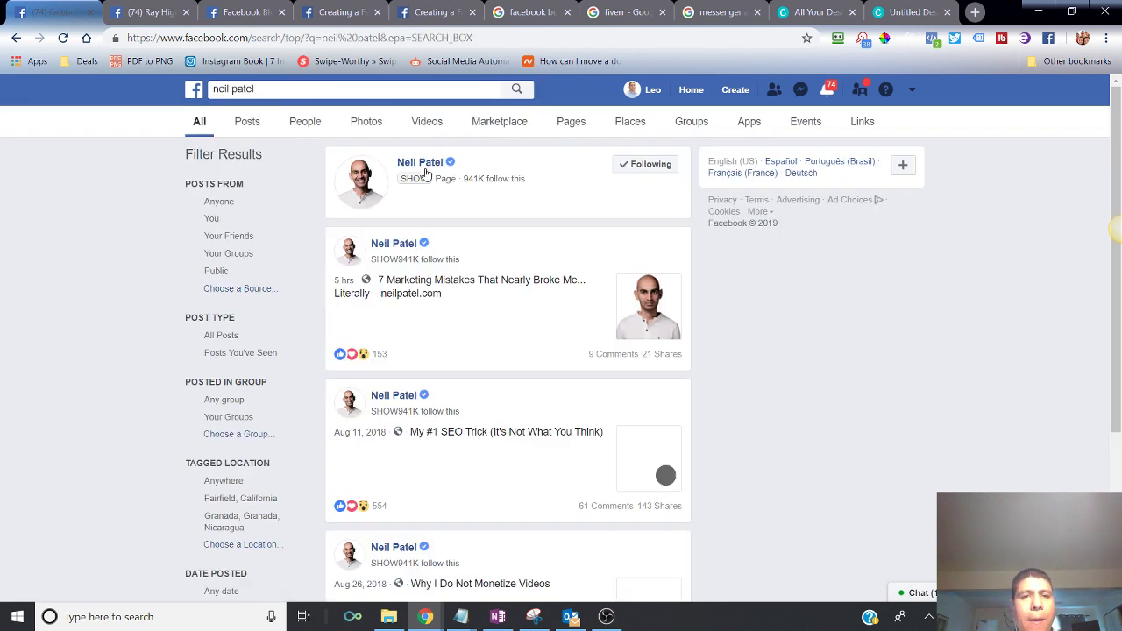
left_click(422, 164)
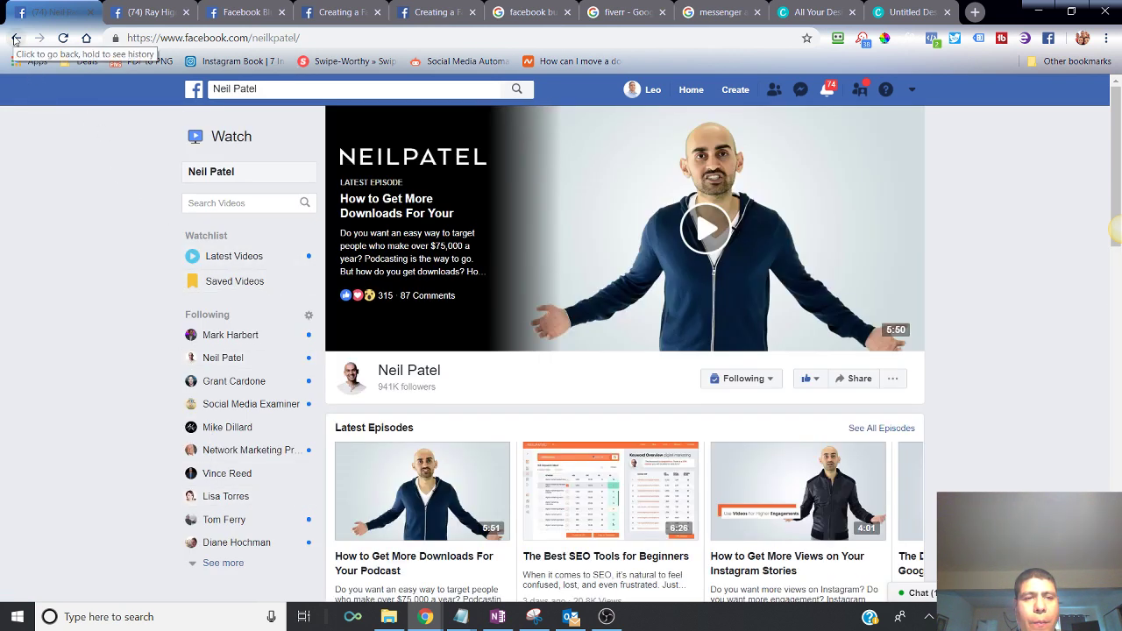
Step: Reopen the Neil Patel Page from the search results under Pages and look through its videos, posts and About details
left_click(14, 39)
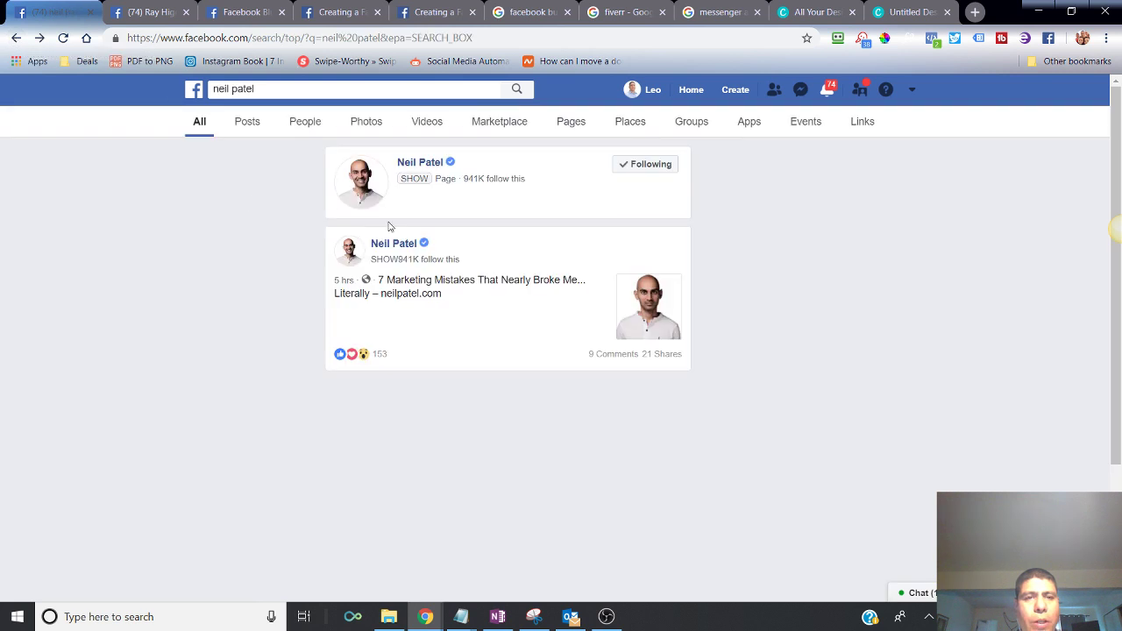
left_click(569, 122)
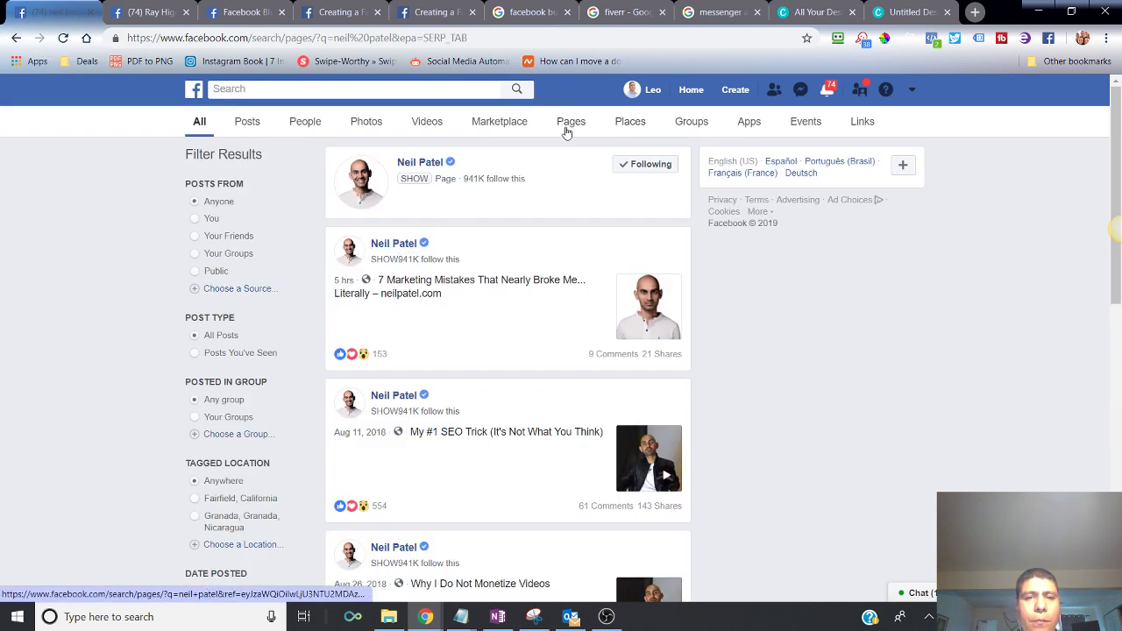
left_click(417, 171)
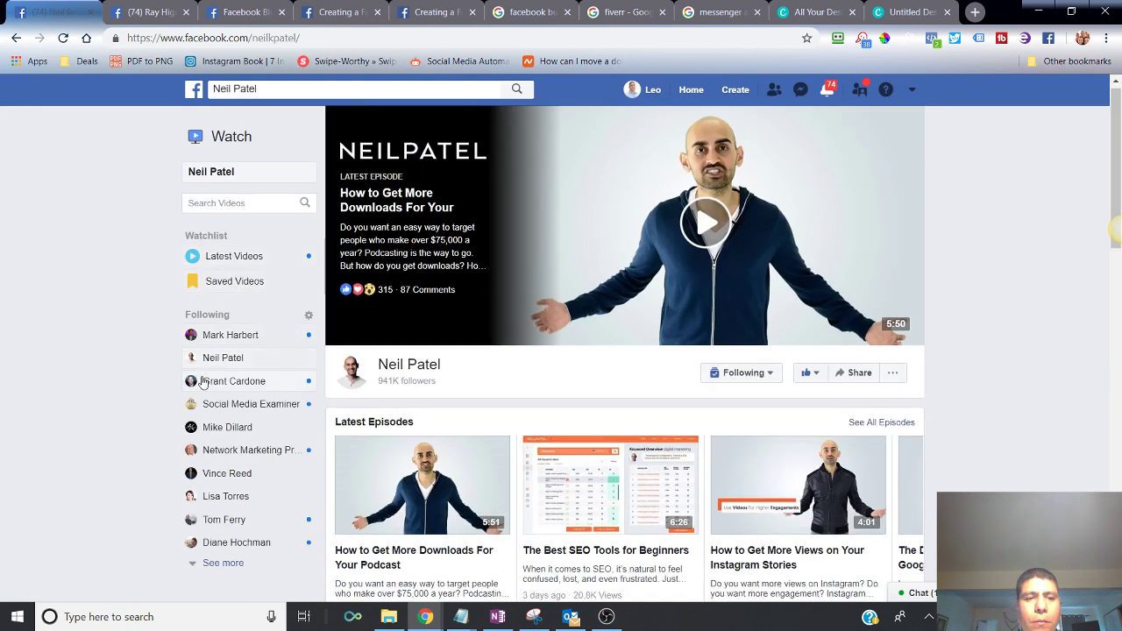
scroll(276, 385, "down", 2)
scroll(377, 398, "down", 5)
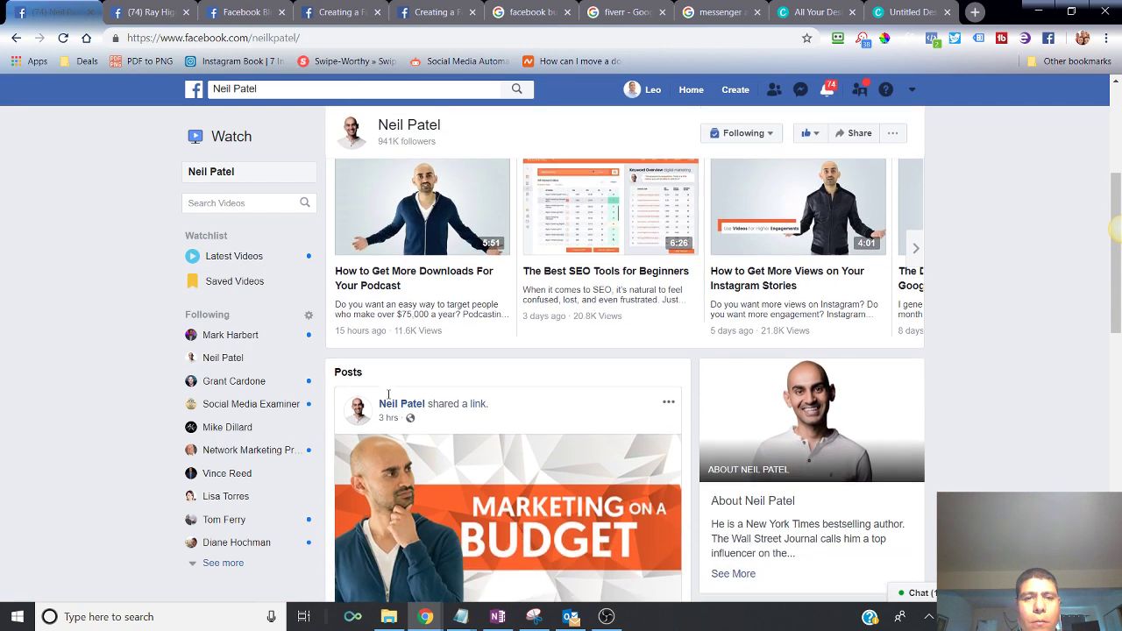
Step: Look through the remaining posts and videos on the Neil Patel Page and return to the Pages search results
scroll(388, 399, "down", 4)
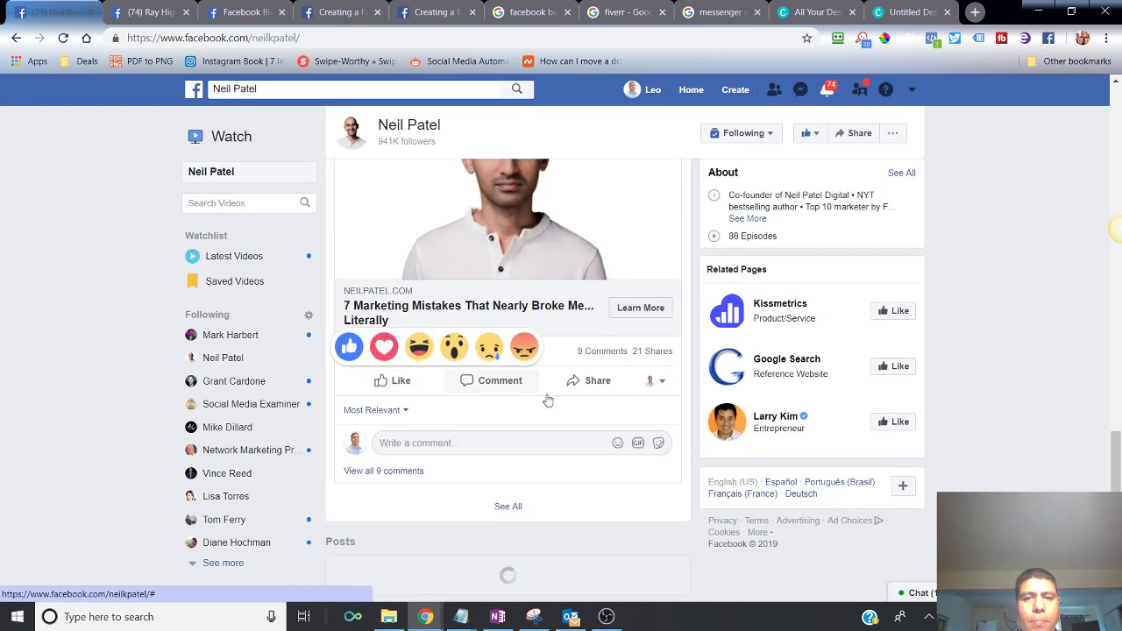
scroll(517, 424, "down", 15)
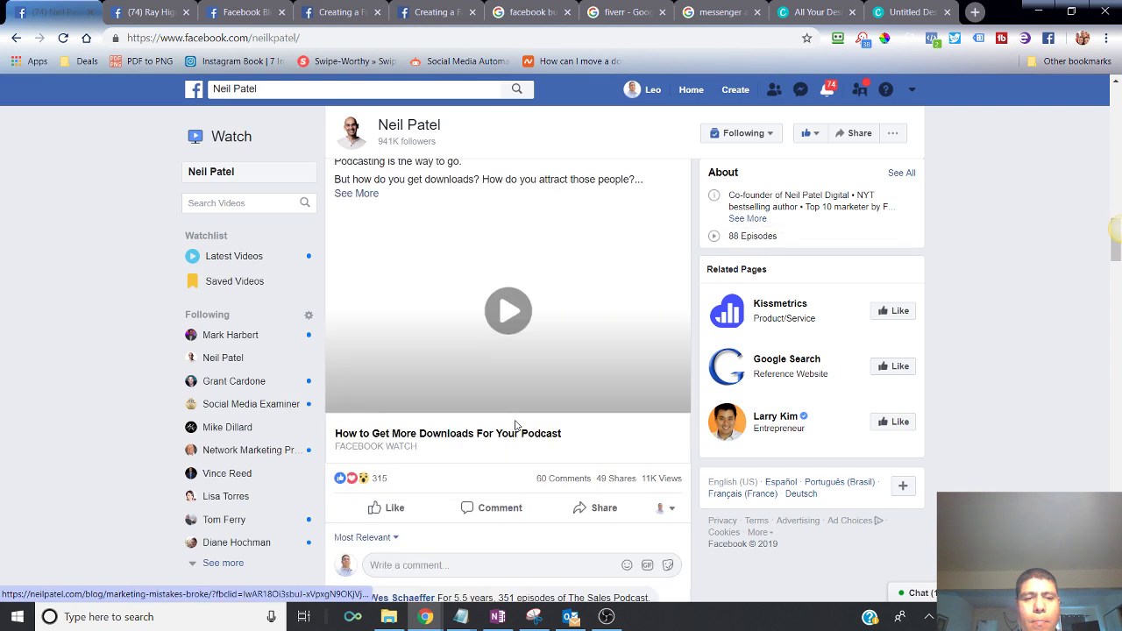
left_click(508, 552)
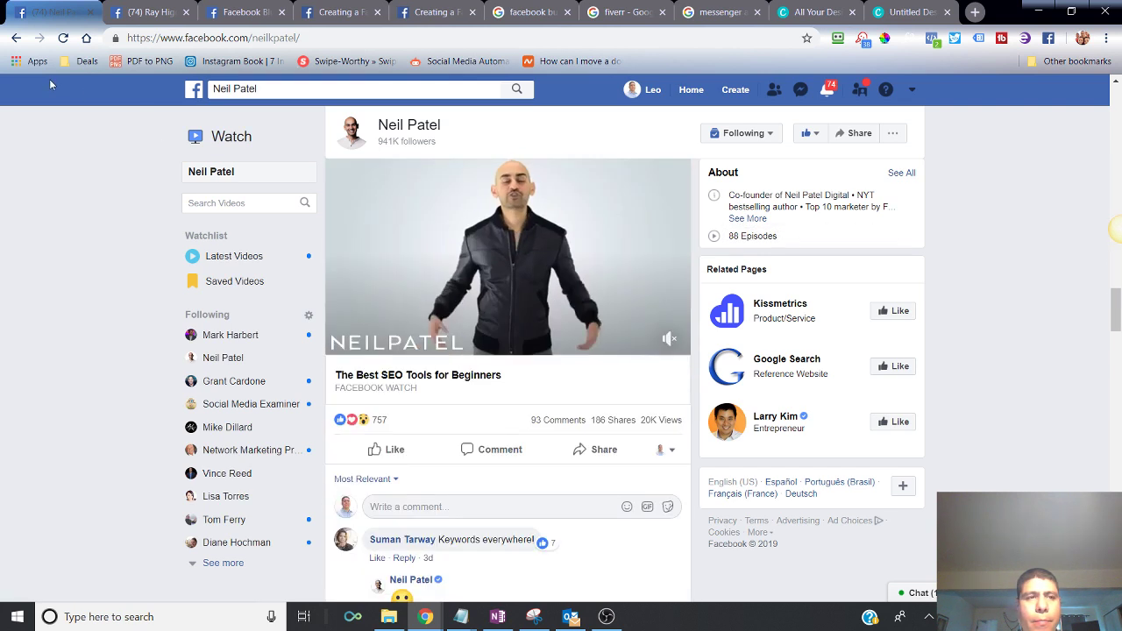
left_click(16, 39)
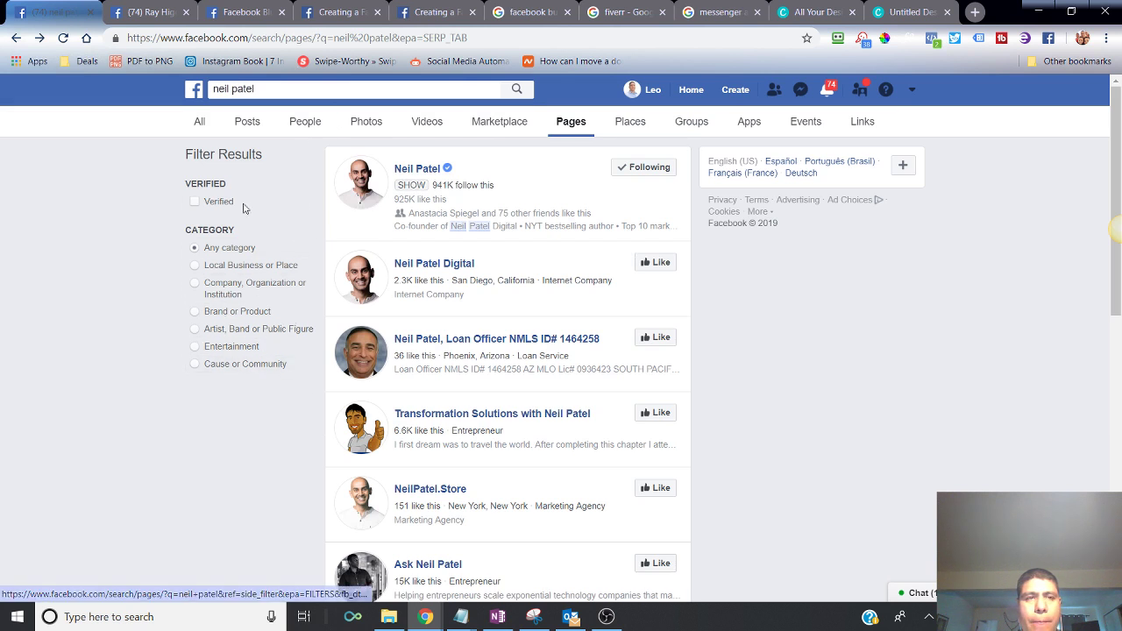
Step: Search Facebook for the account owner's own marketing Page and open its About section
left_click(269, 83)
type("leo c")
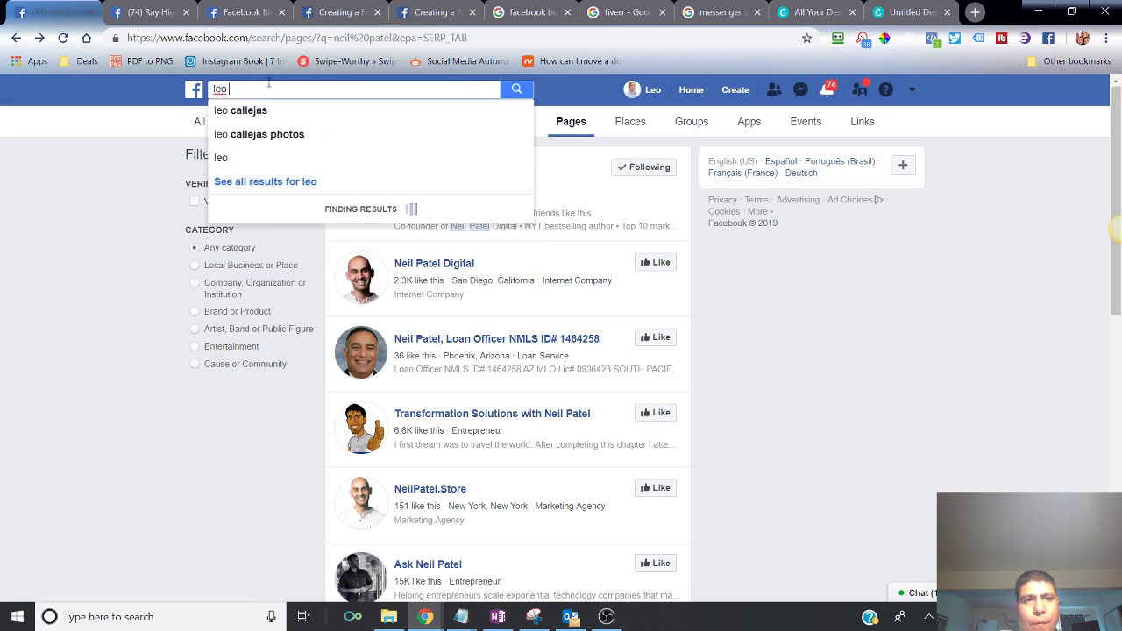
left_click(274, 110)
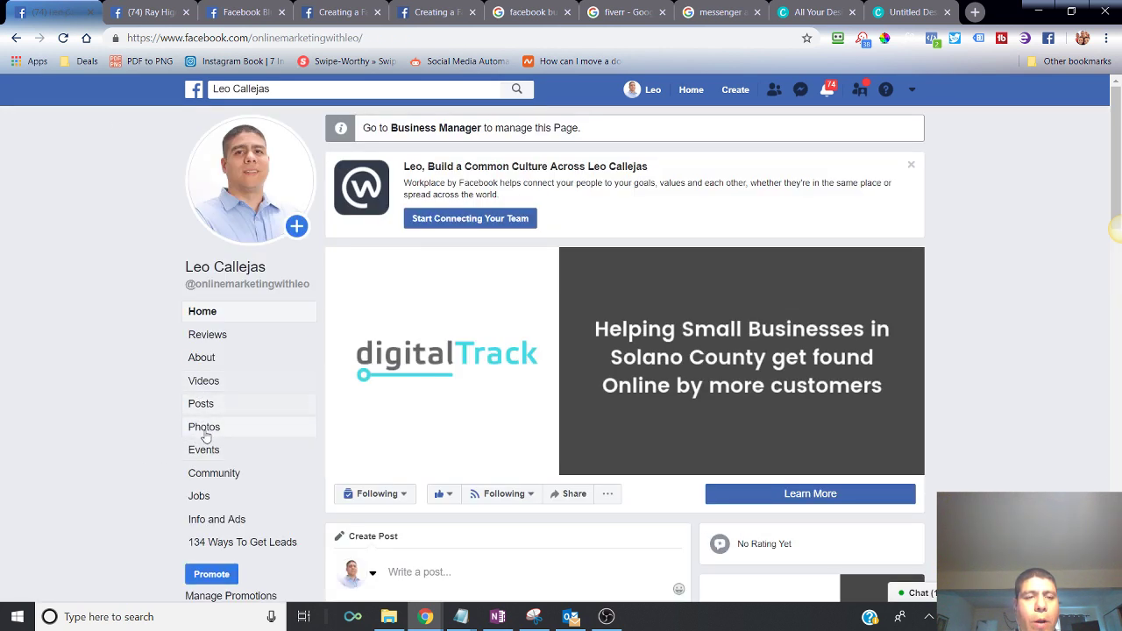
left_click(210, 360)
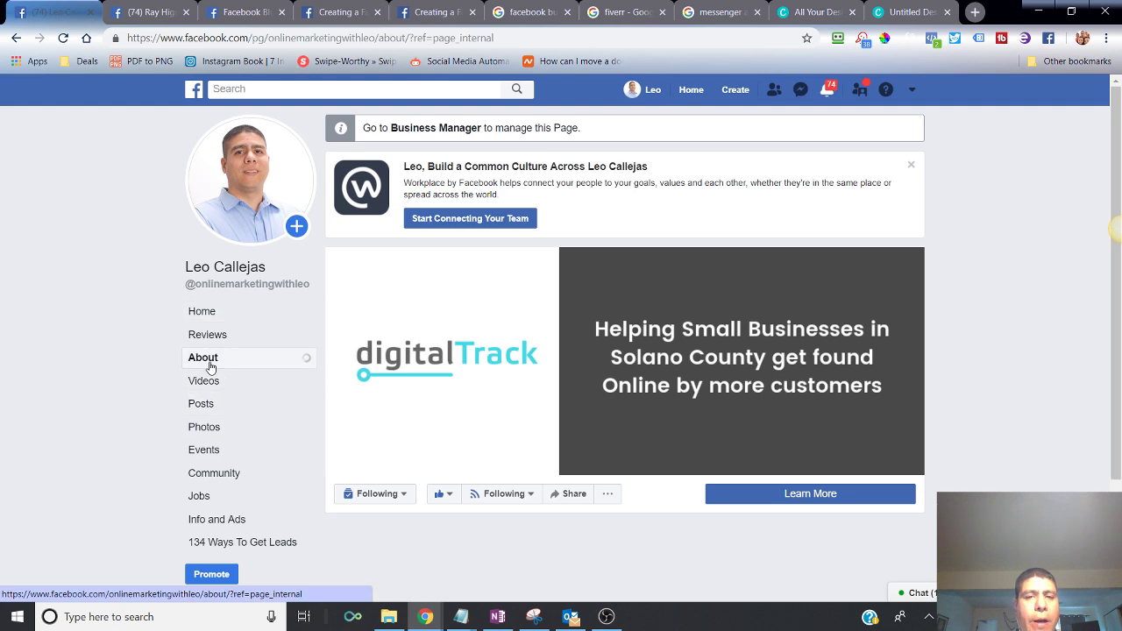
left_click(226, 362)
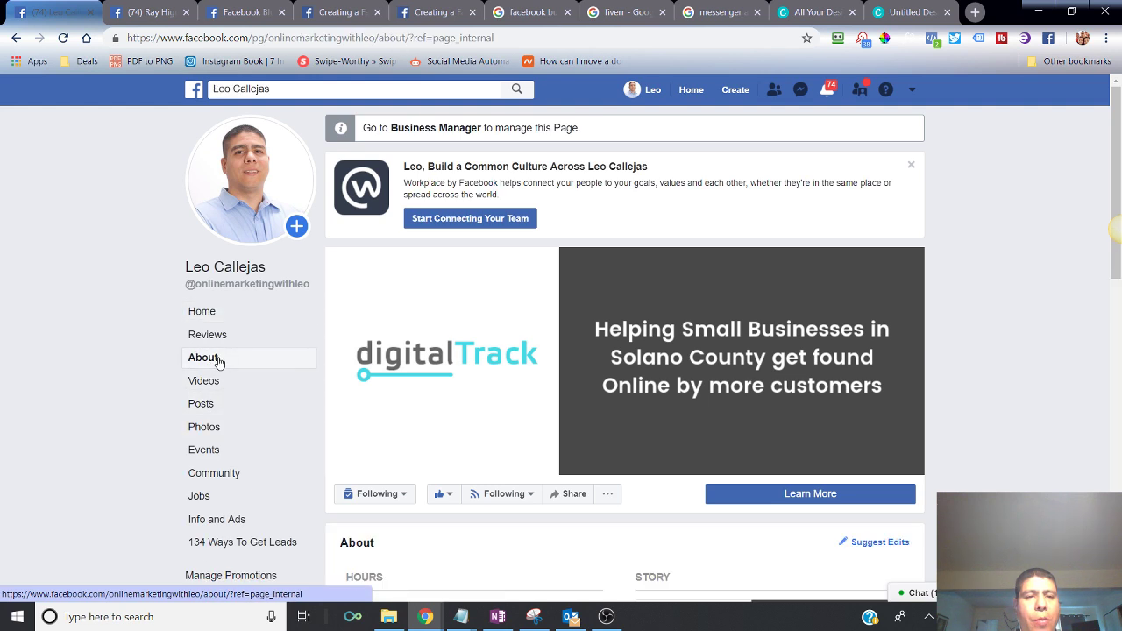
Step: Examine the Page's About details, covering hours, interests, contact info, story, company overview and biography
scroll(322, 372, "down", 3)
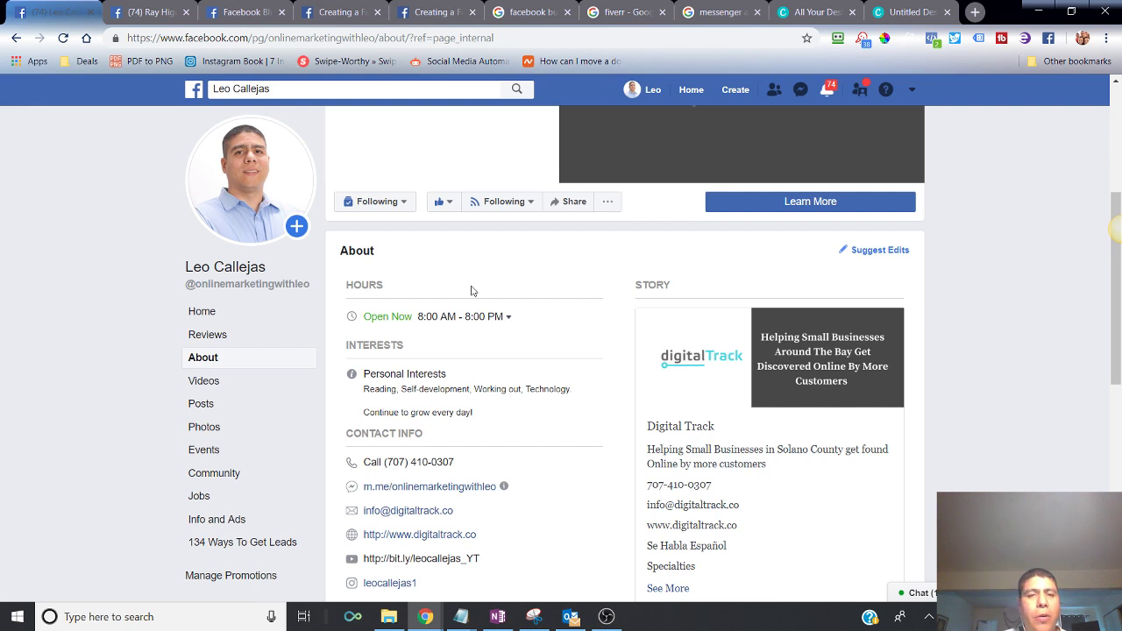
scroll(399, 311, "down", 3)
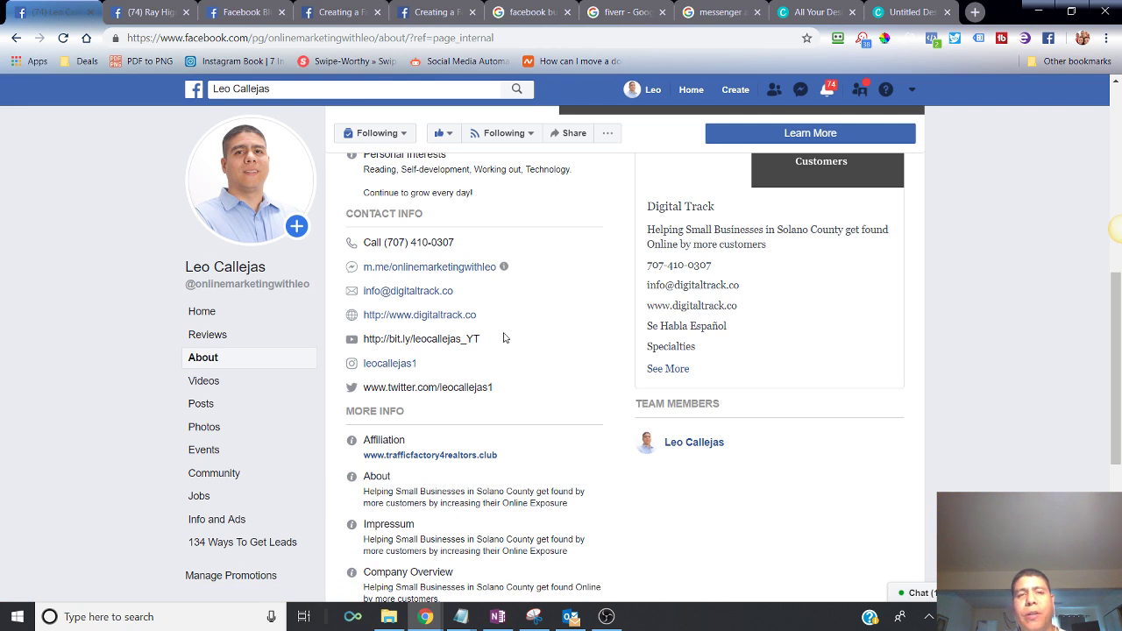
scroll(503, 338, "up", 1)
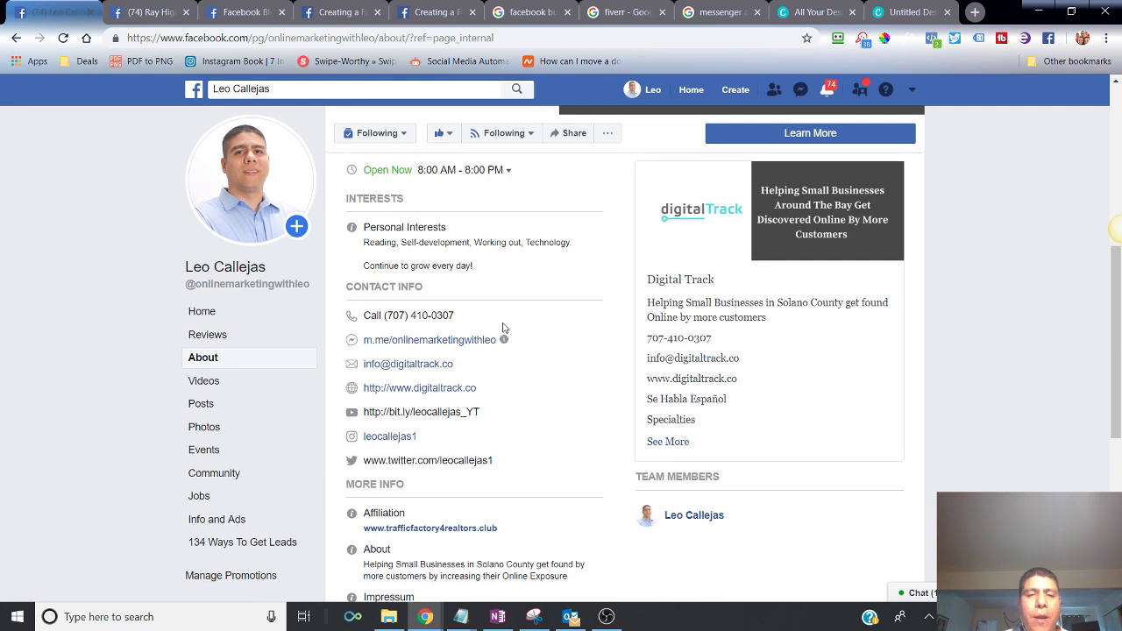
scroll(503, 329, "down", 3)
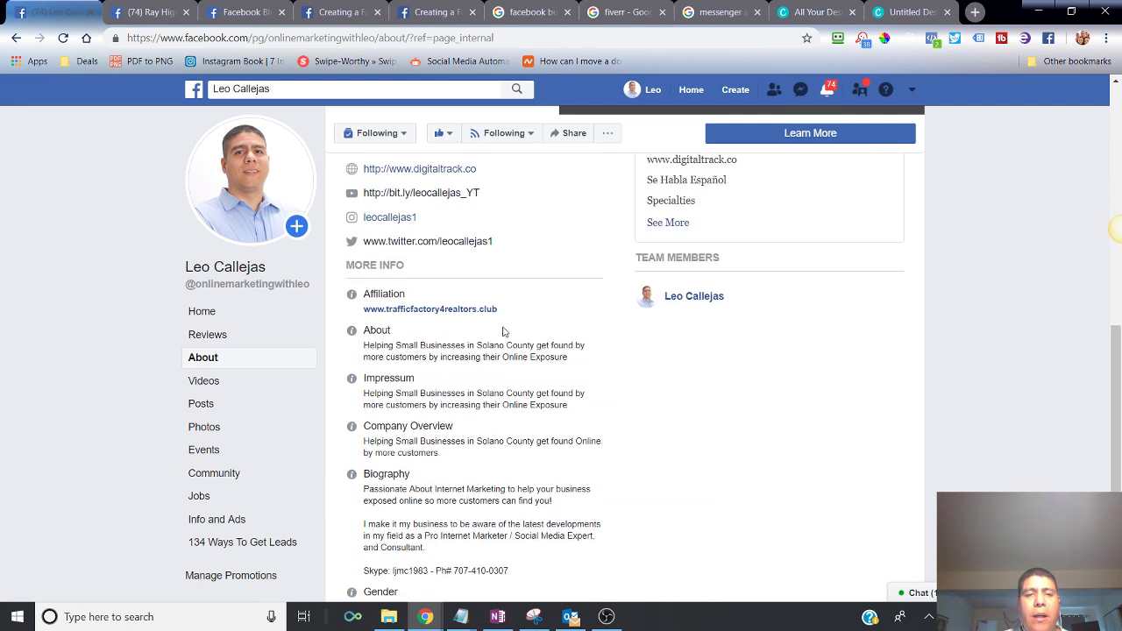
scroll(503, 350, "up", 4)
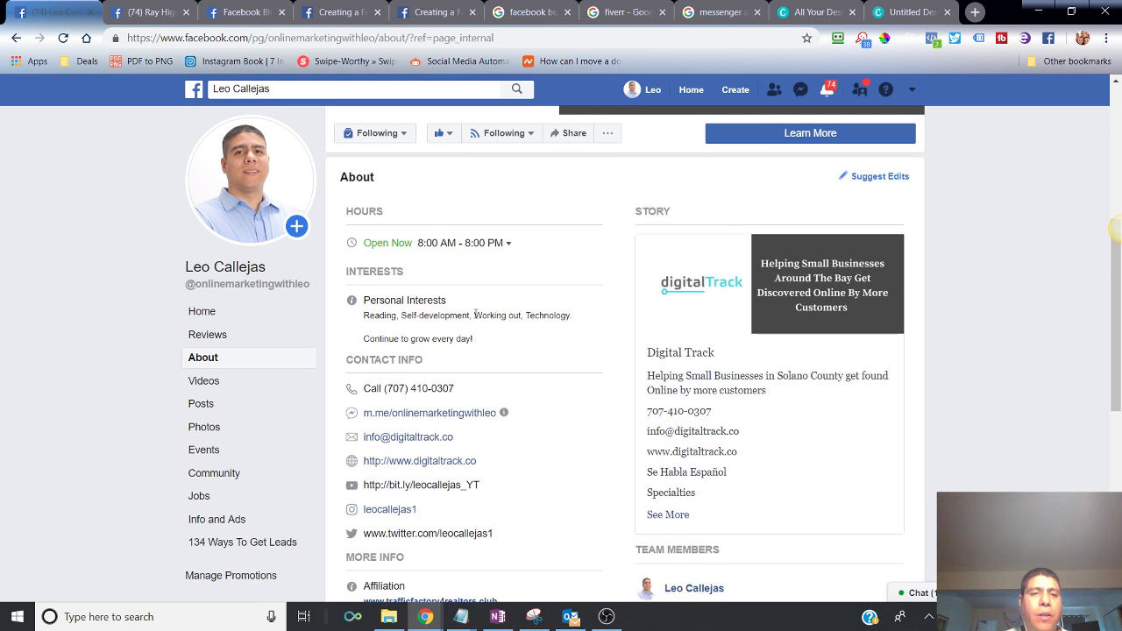
scroll(429, 266, "up", 1)
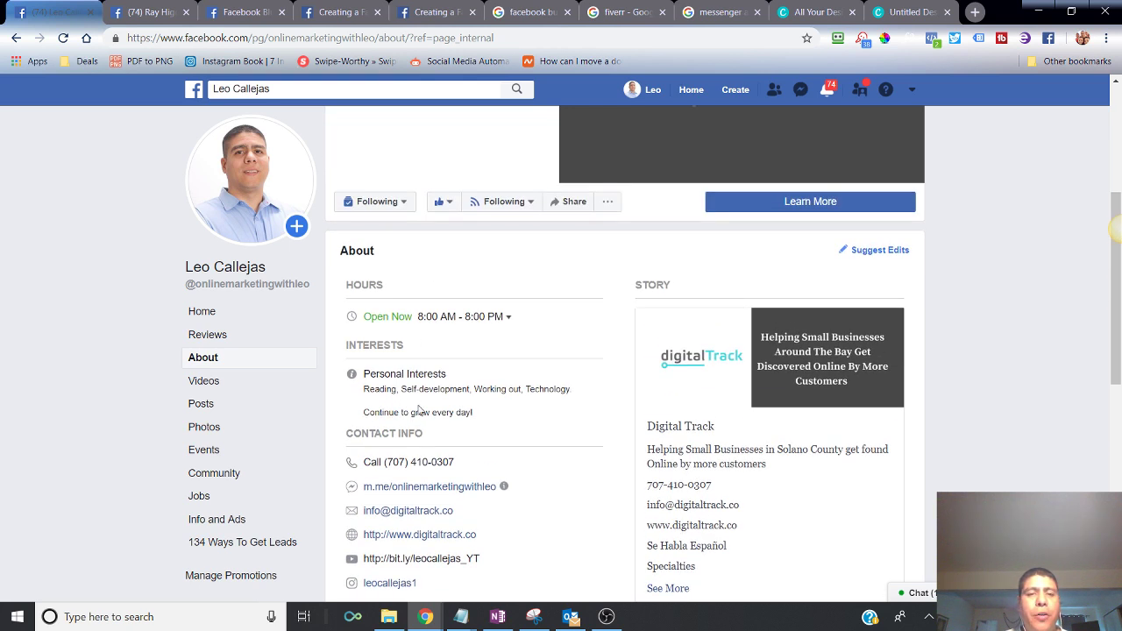
scroll(441, 385, "down", 2)
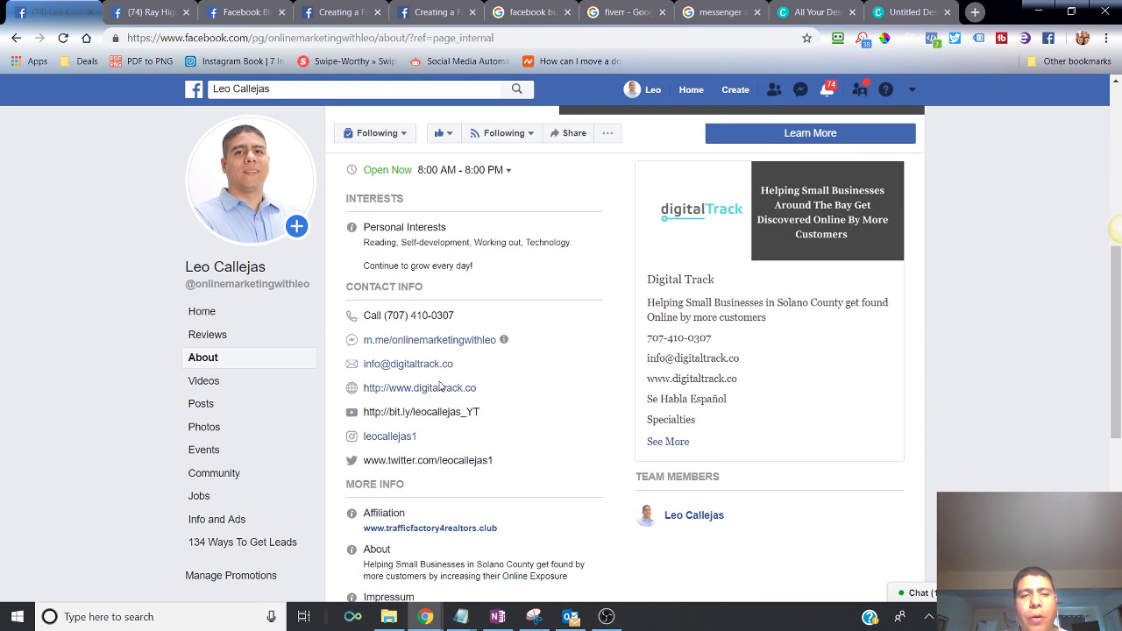
scroll(441, 385, "down", 3)
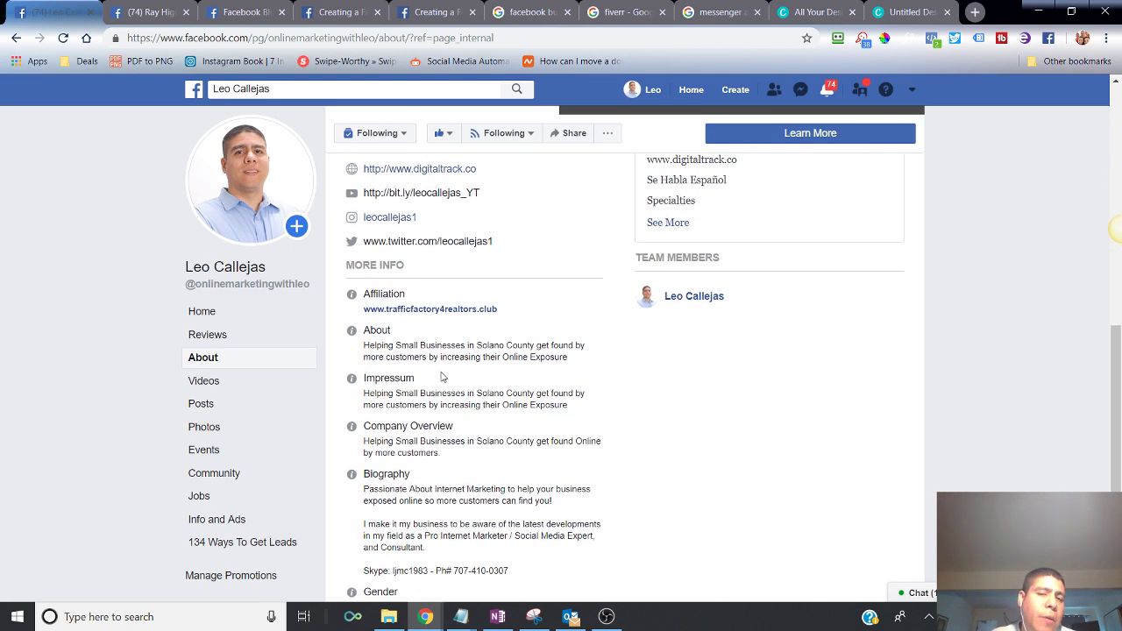
scroll(443, 376, "down", 1)
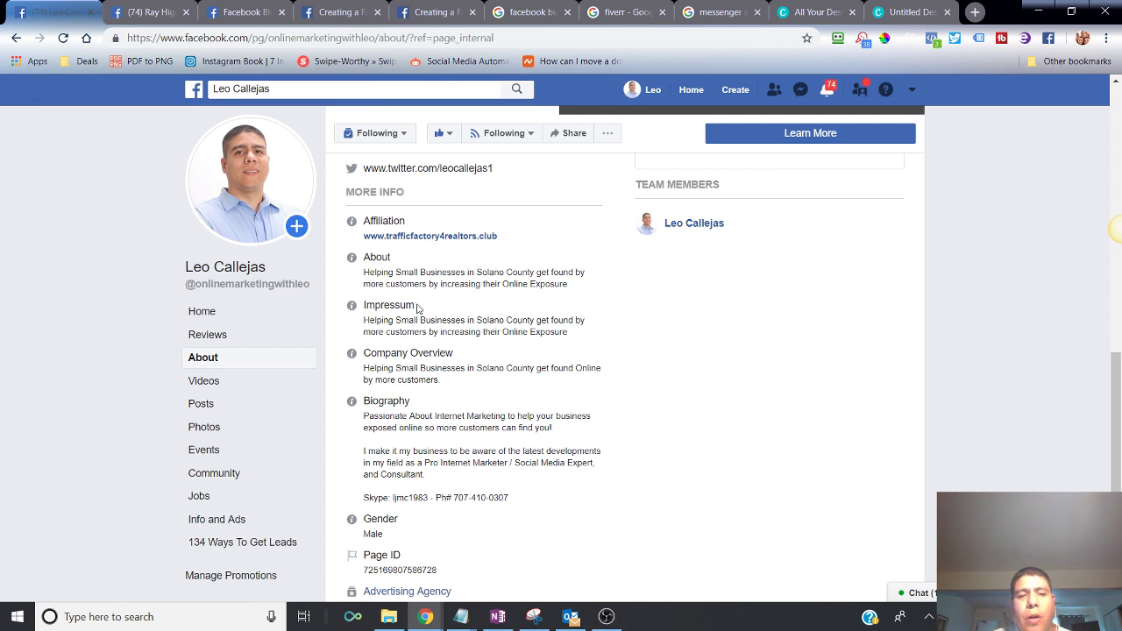
scroll(437, 428, "down", 2)
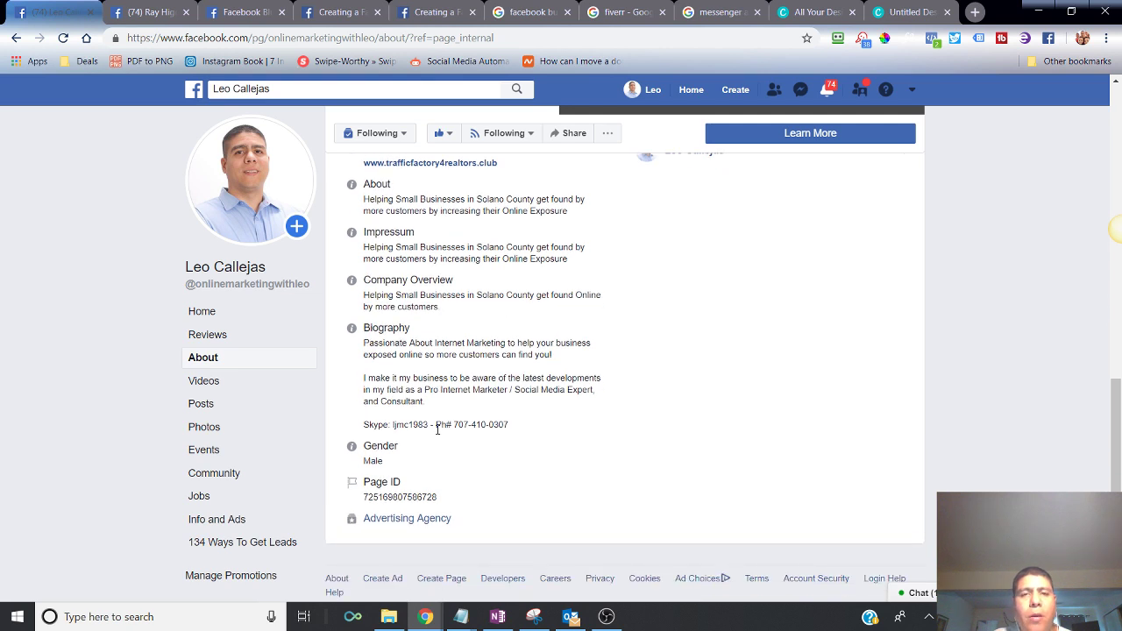
scroll(443, 407, "up", 2)
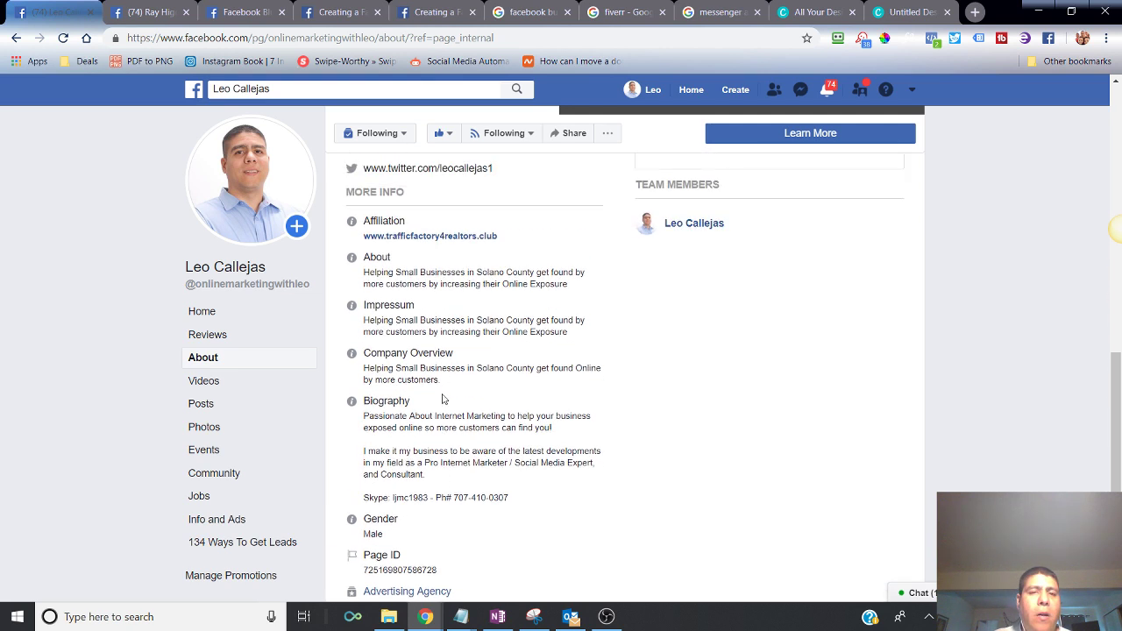
scroll(506, 390, "up", 8)
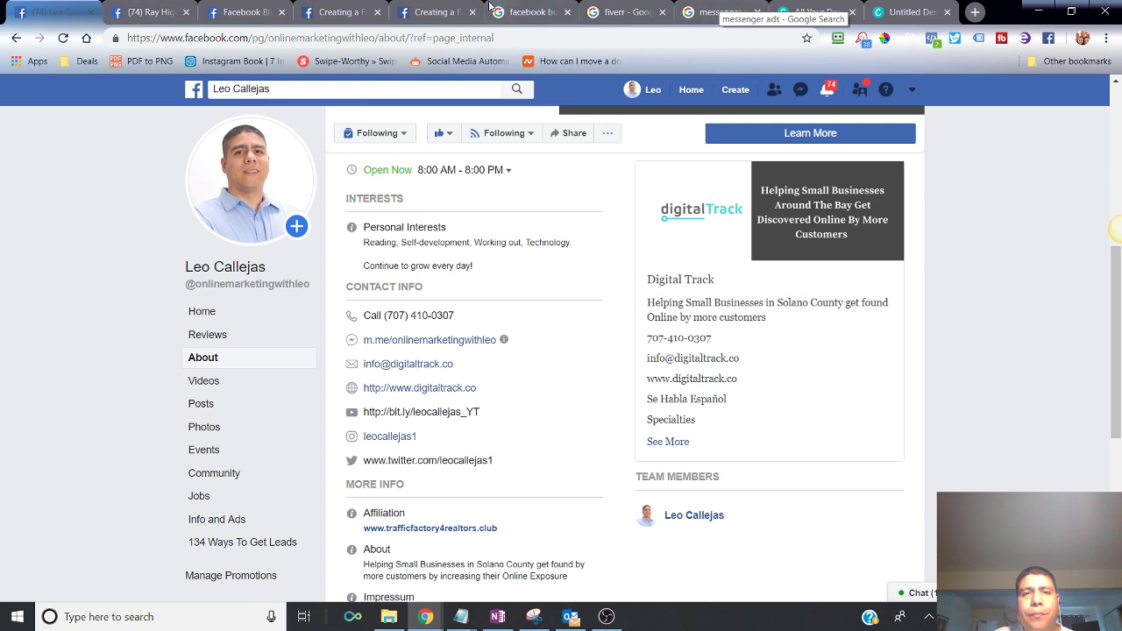
Step: Return to the Blueprint lesson, read on to "Create a Page username" and highlight that heading
left_click(455, 11)
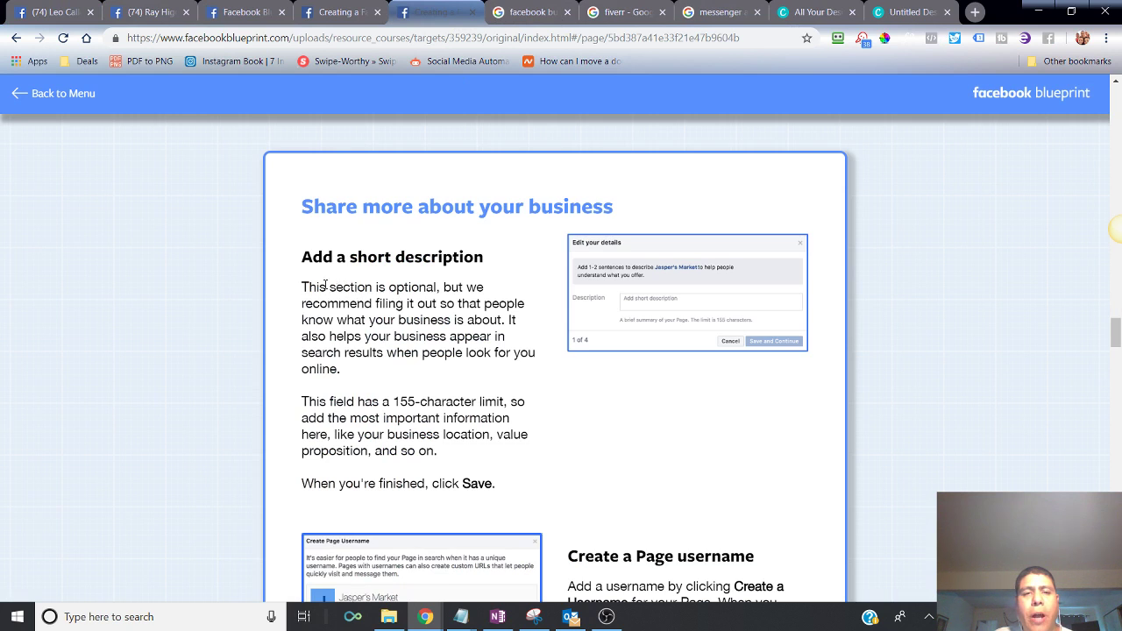
scroll(325, 285, "down", 1)
scroll(488, 317, "down", 2)
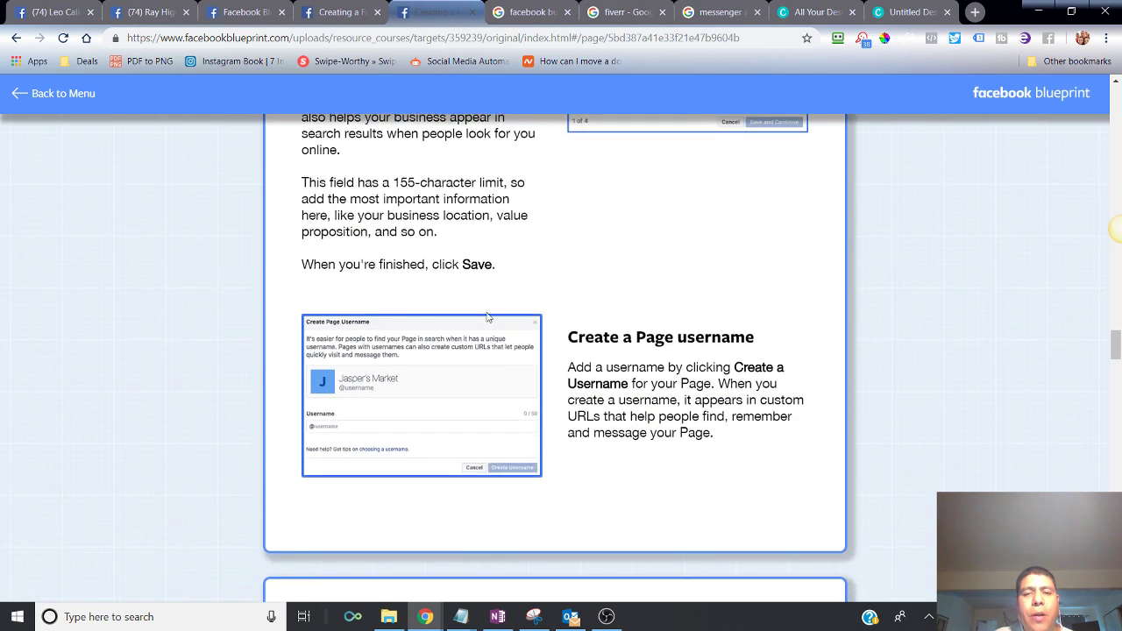
left_click_drag(578, 333, 756, 343)
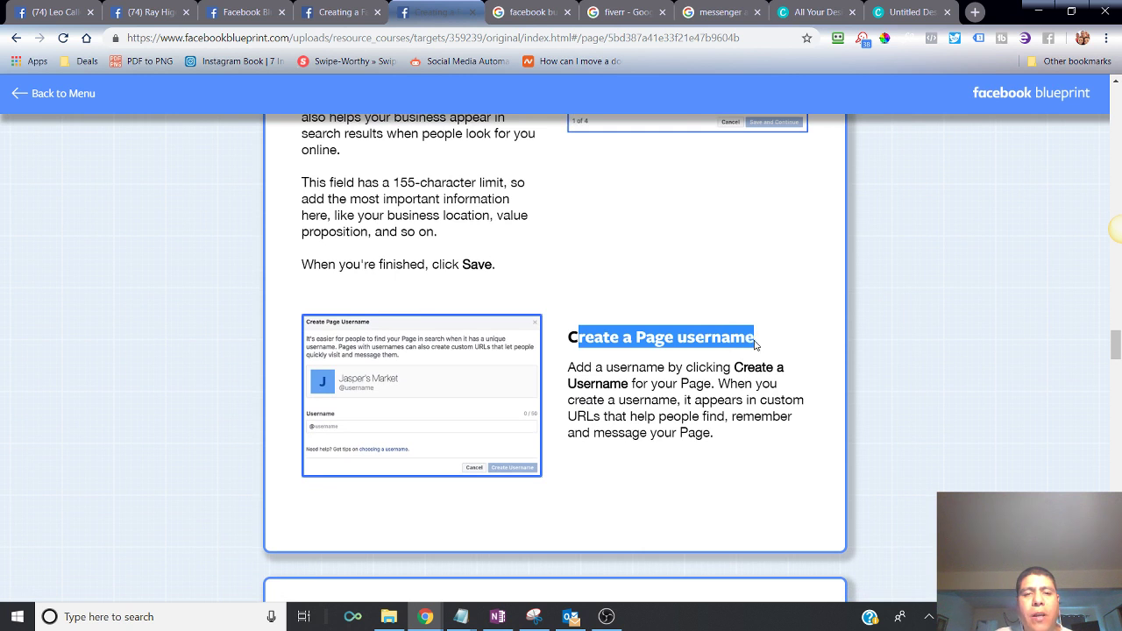
left_click(586, 343)
left_click_drag(573, 337, 752, 338)
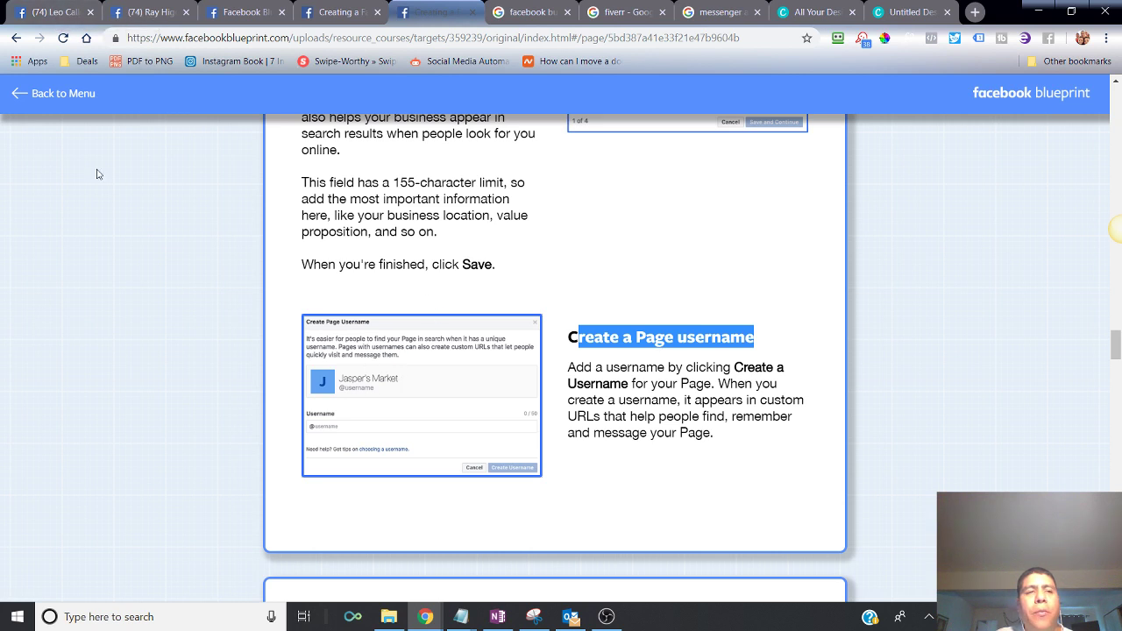
Step: Switch back to the Facebook Page tab and open the Solano Homes For Sale Page from the list of managed Pages
left_click(55, 13)
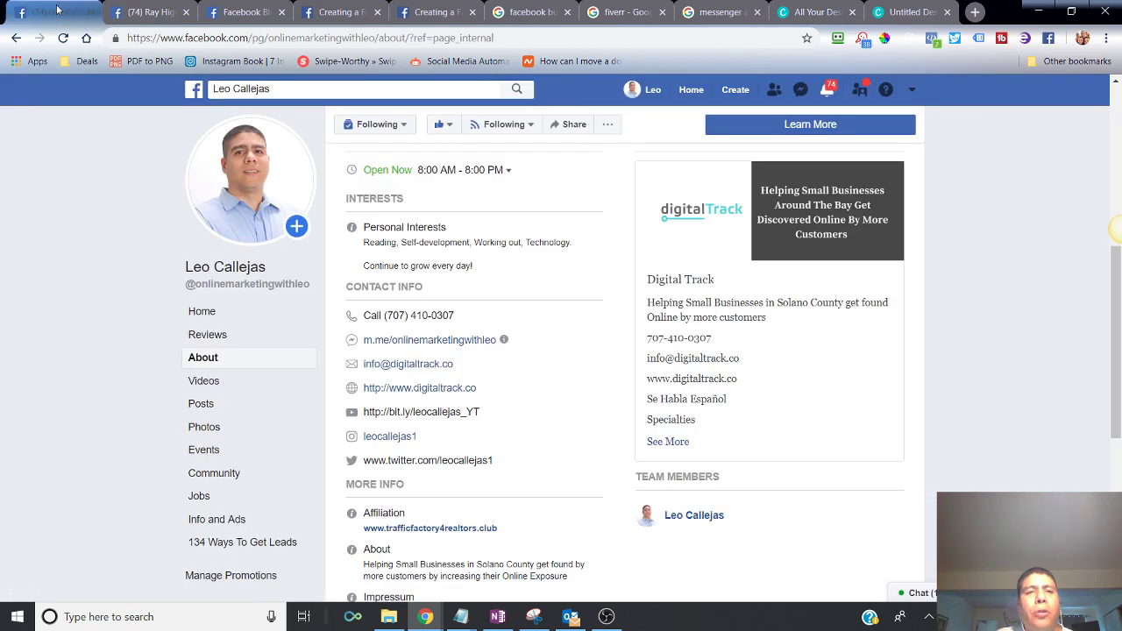
left_click(301, 92)
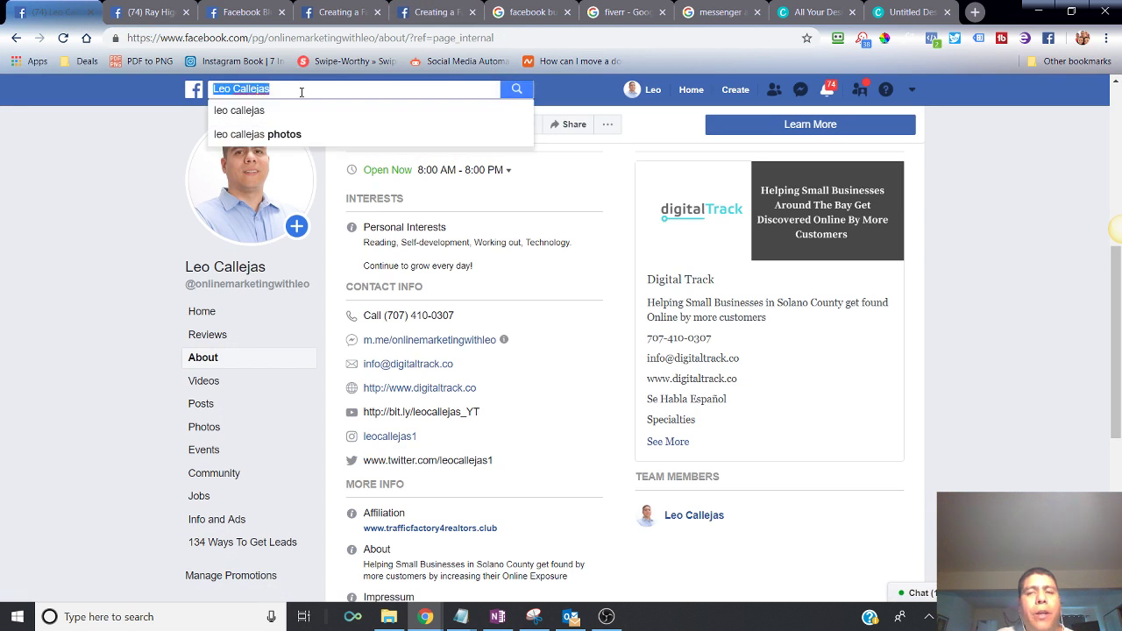
left_click(909, 90)
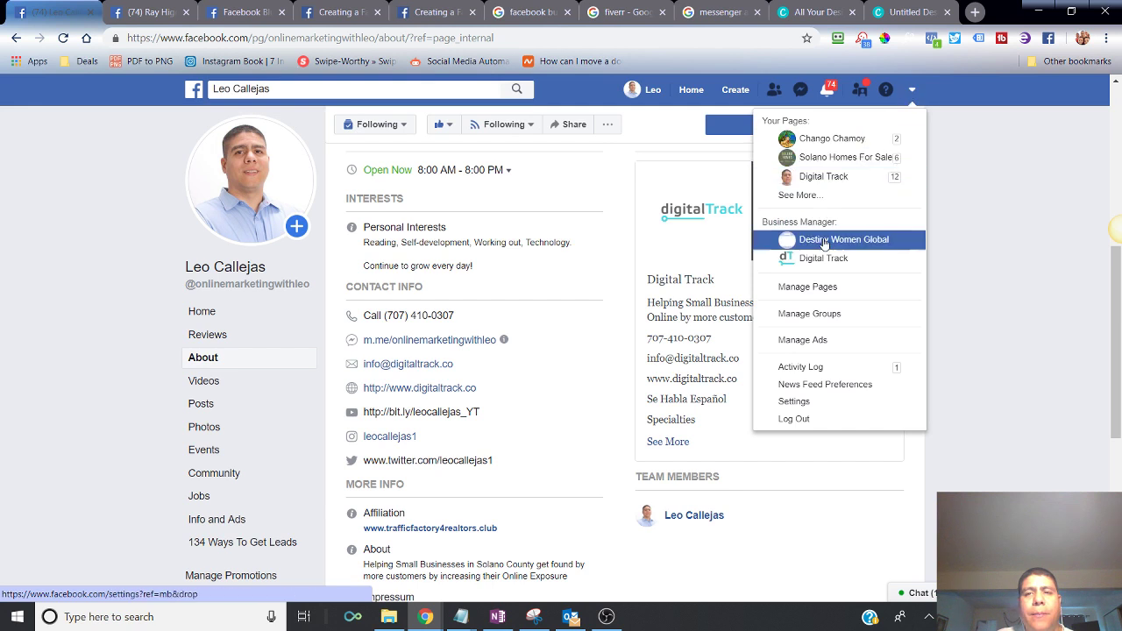
left_click(807, 287)
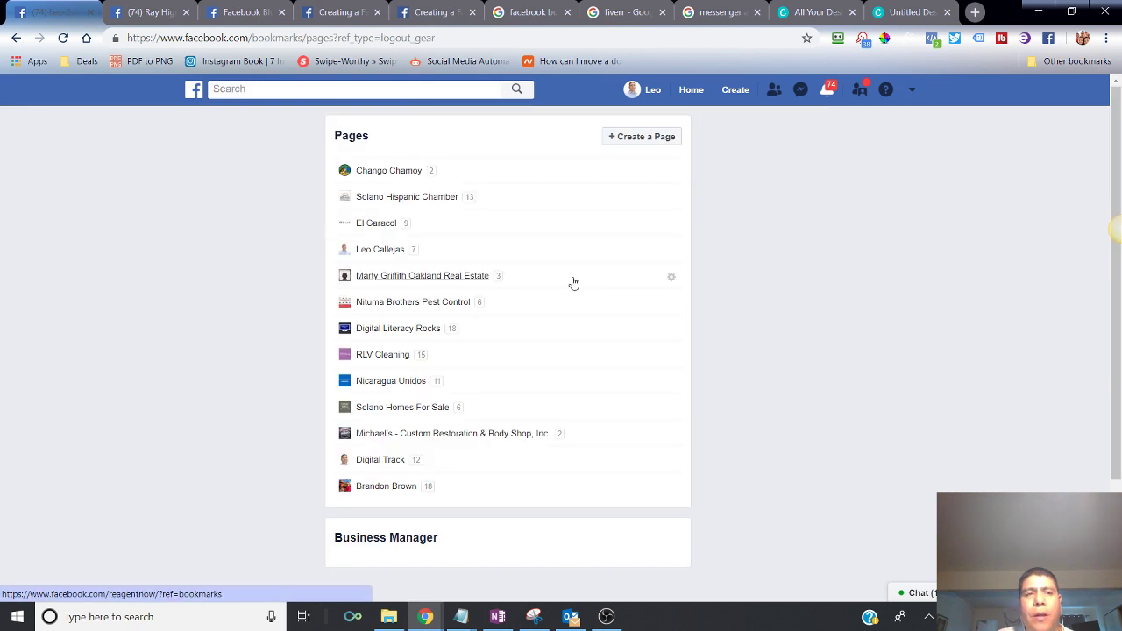
left_click(382, 408)
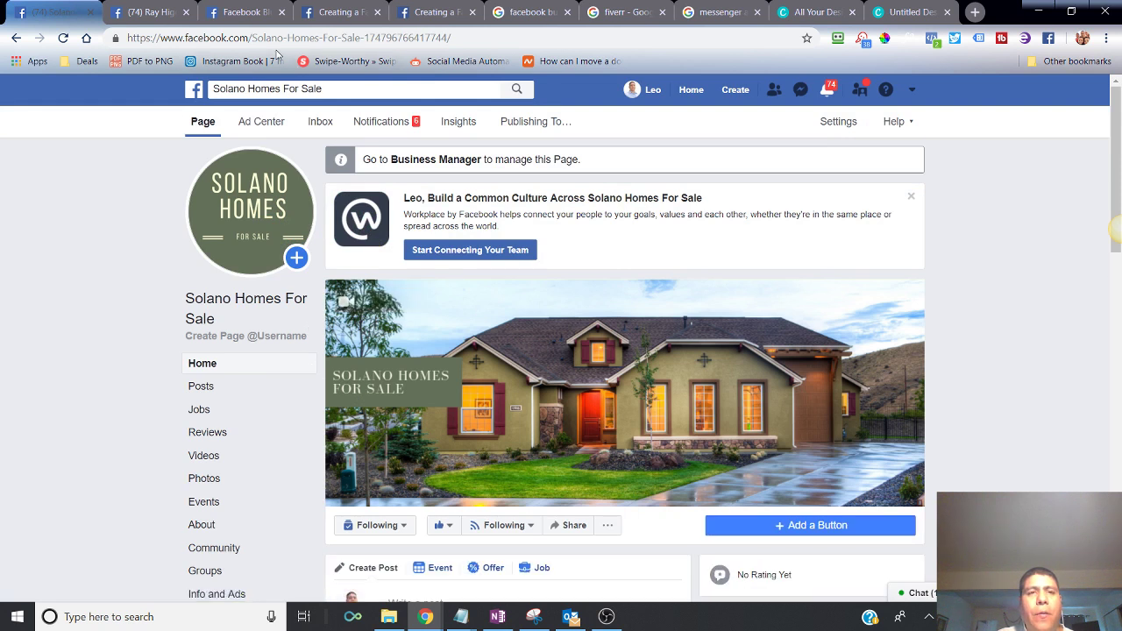
Step: Highlight the Page name and number portion of the Solano Homes For Sale web address
left_click_drag(257, 38, 452, 35)
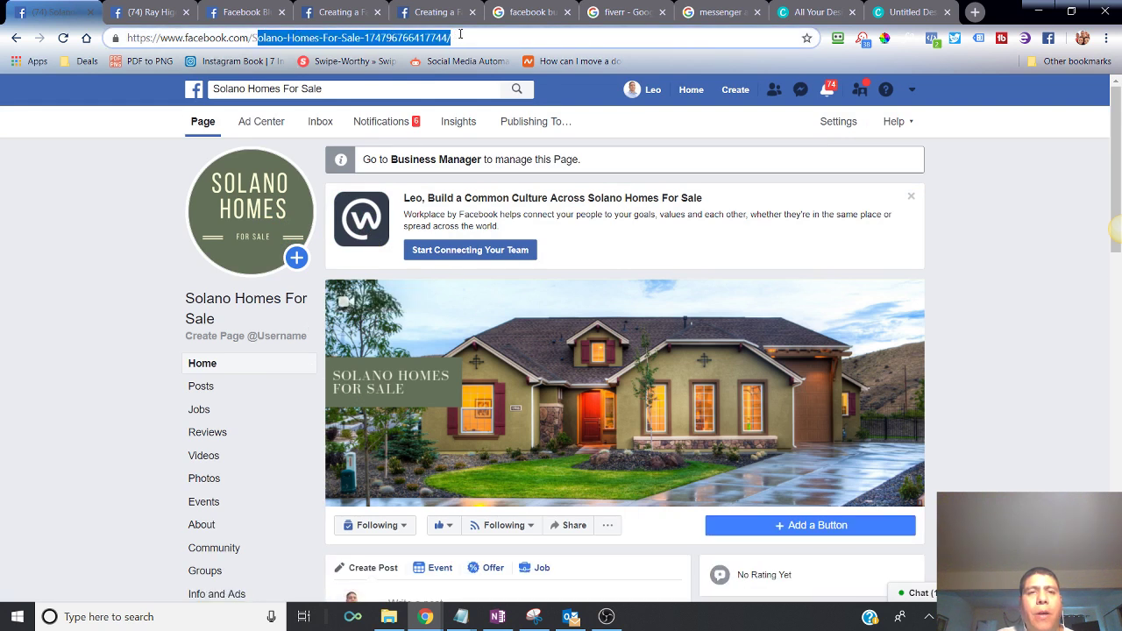
left_click(398, 37)
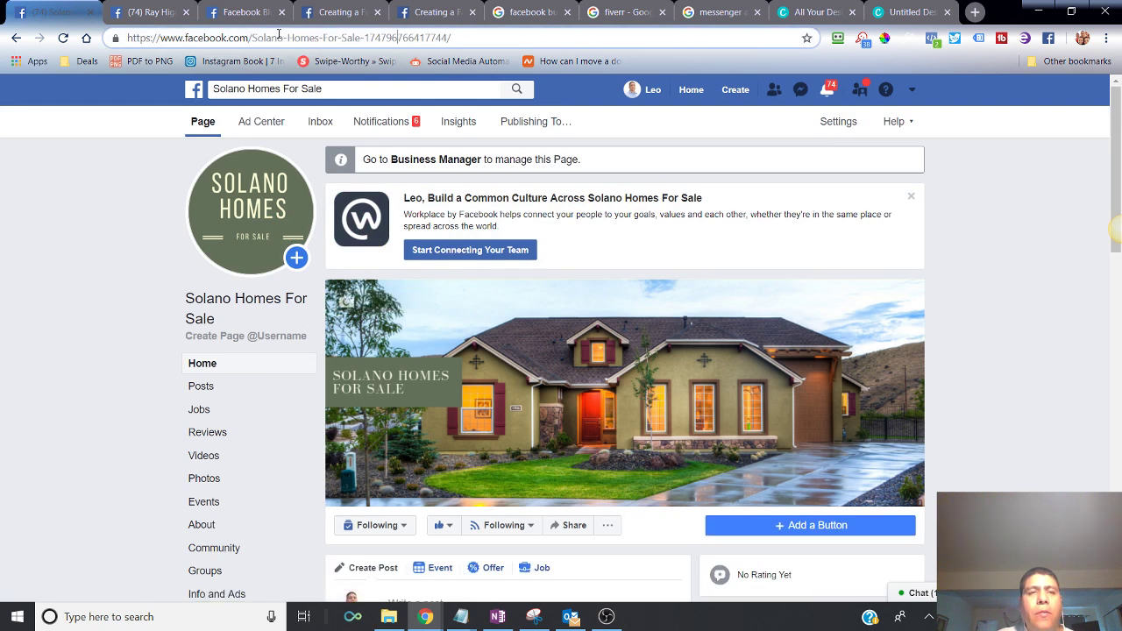
left_click_drag(255, 38, 426, 37)
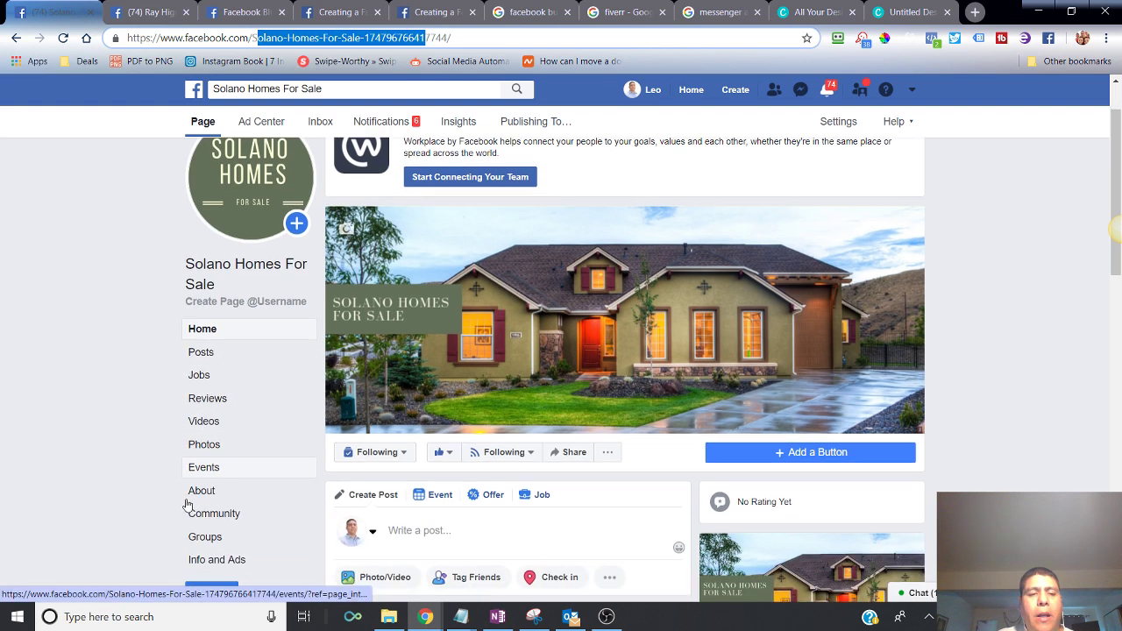
Step: Open the About section of the Solano Homes For Sale Page and examine its Messenger link and username entry
scroll(188, 507, "down", 1)
left_click(194, 490)
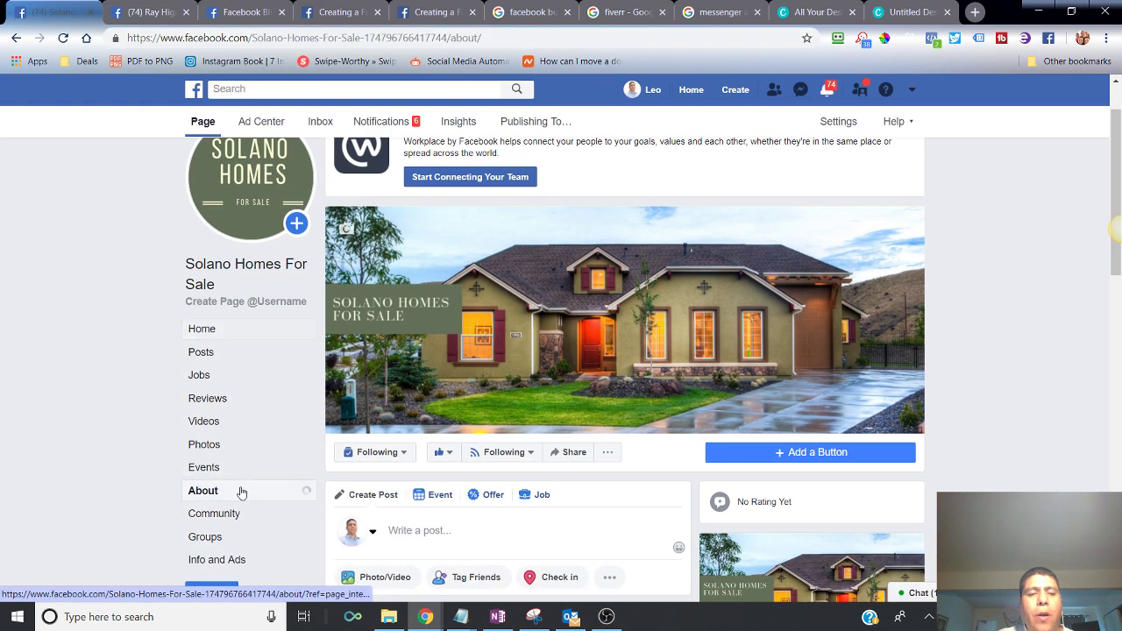
scroll(278, 478, "down", 3)
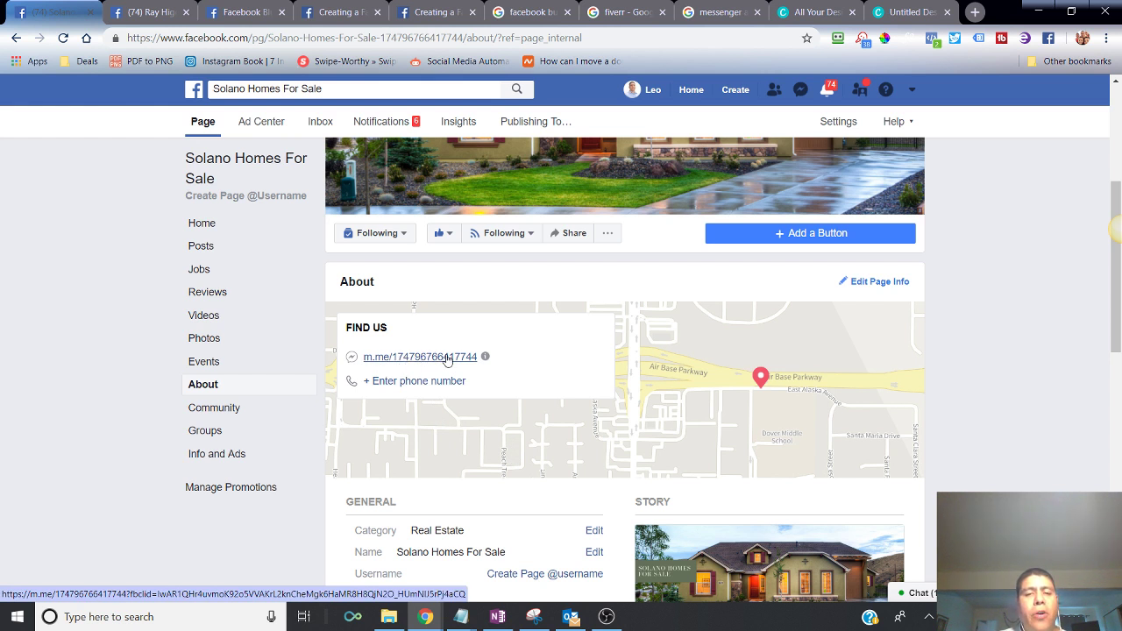
scroll(453, 363, "down", 1)
scroll(458, 363, "up", 2)
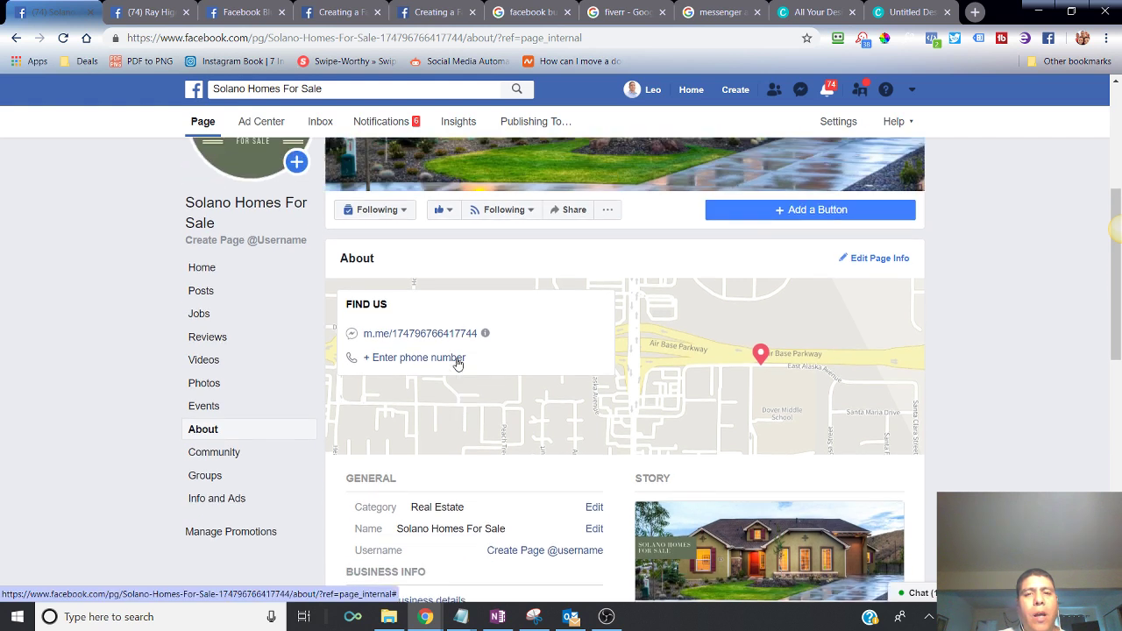
Step: Start creating a Page username from the General details of Solano Homes For Sale and try solanohomesforsale
scroll(576, 312, "down", 1)
scroll(576, 311, "up", 1)
scroll(573, 316, "down", 2)
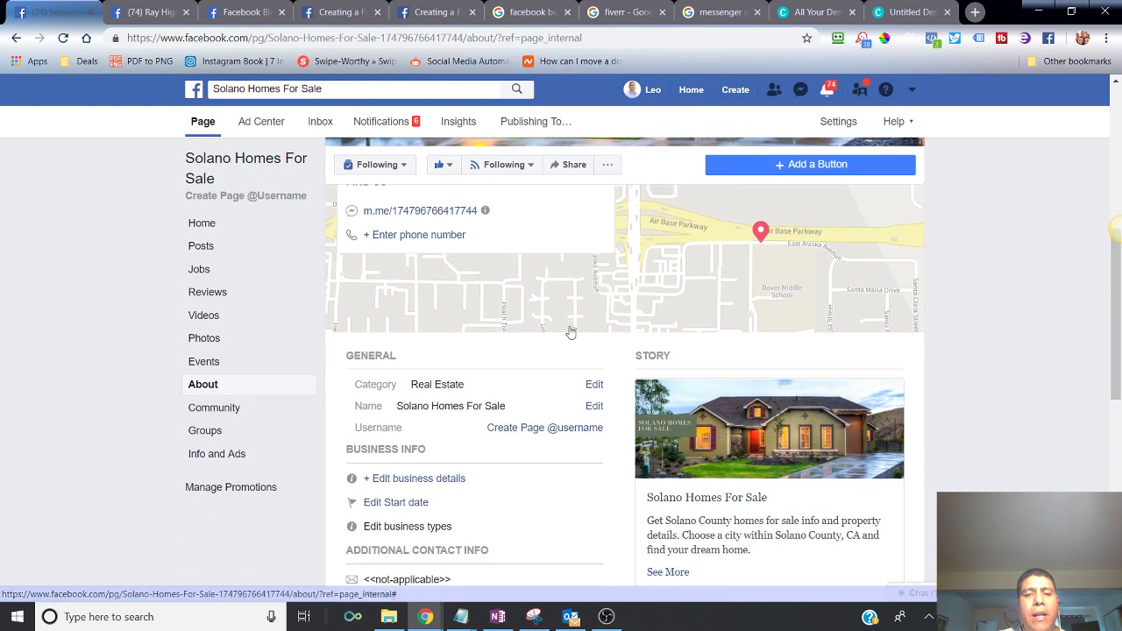
left_click(534, 430)
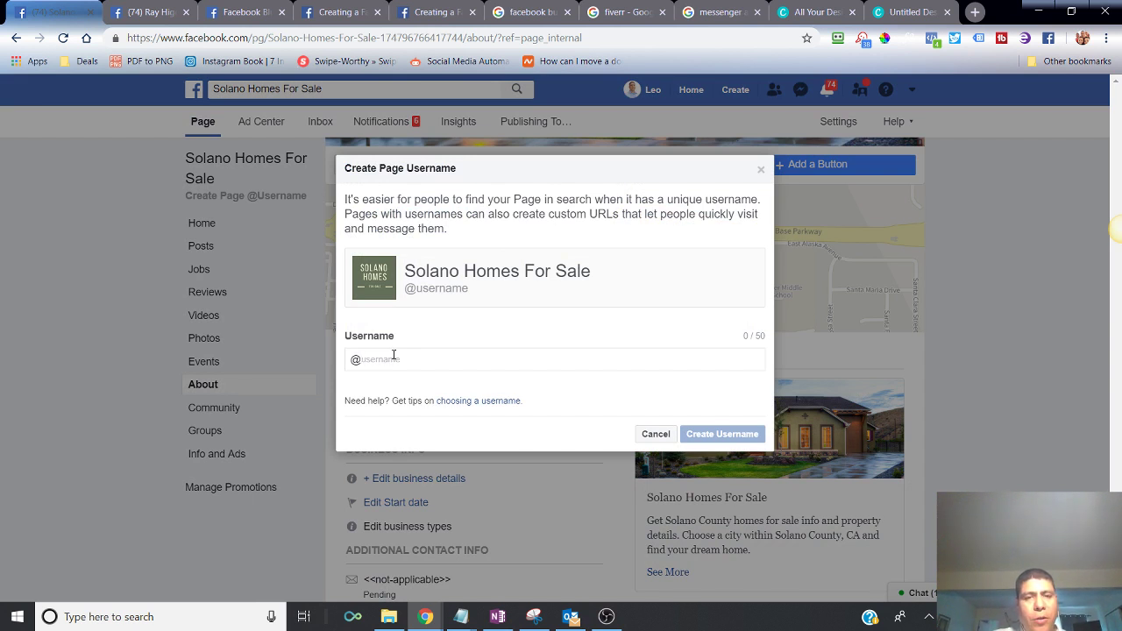
type("solano")
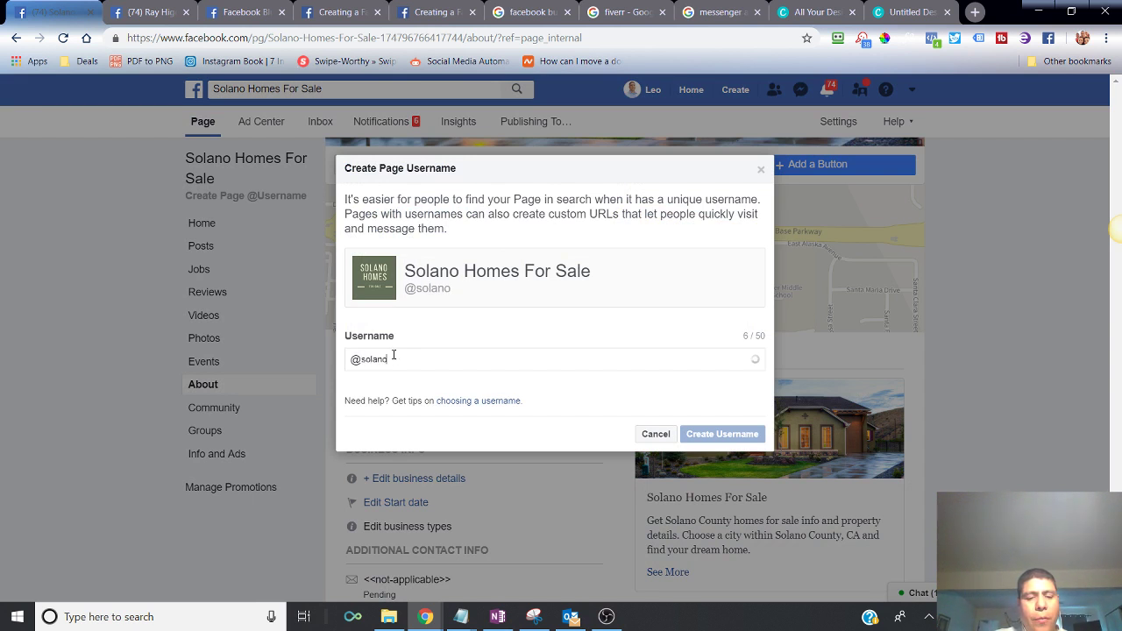
type("homesforsale")
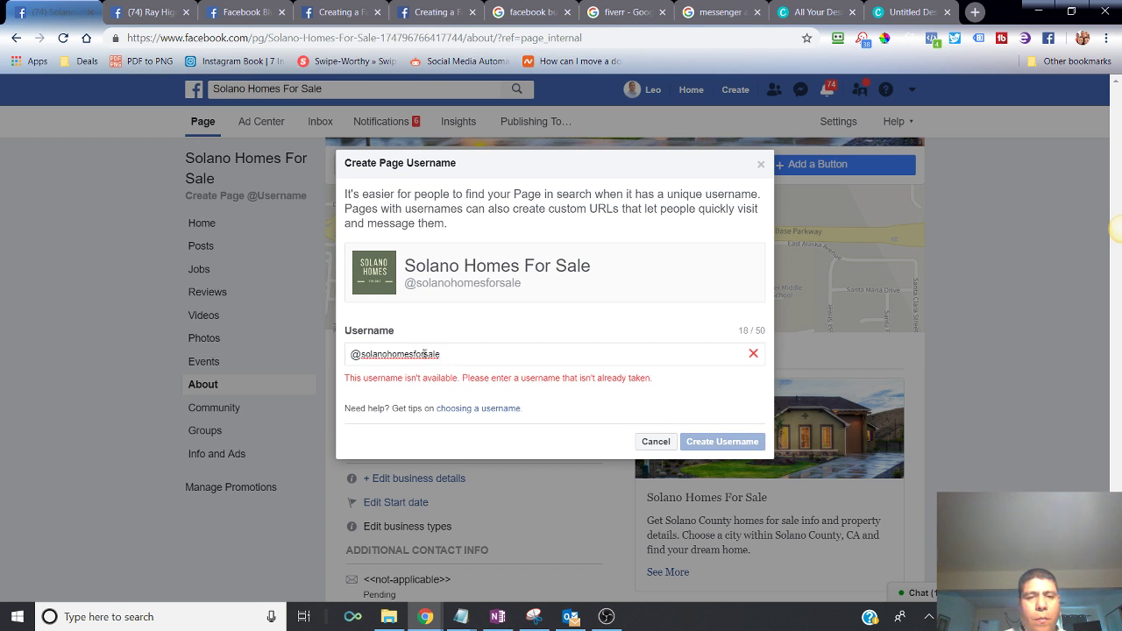
Step: Change the proposed username to solanohomes4sale, create it for the Page and close the confirmation
left_click(424, 353)
key("BackSpace")
key("BackSpace")
key("BackSpace")
type("4")
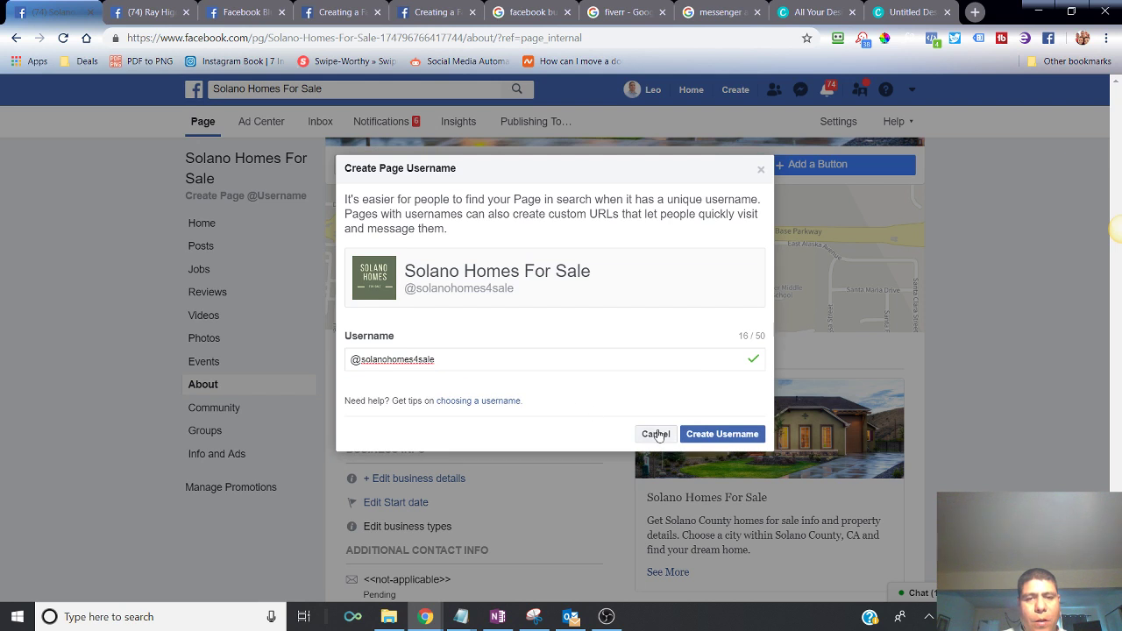
left_click(711, 433)
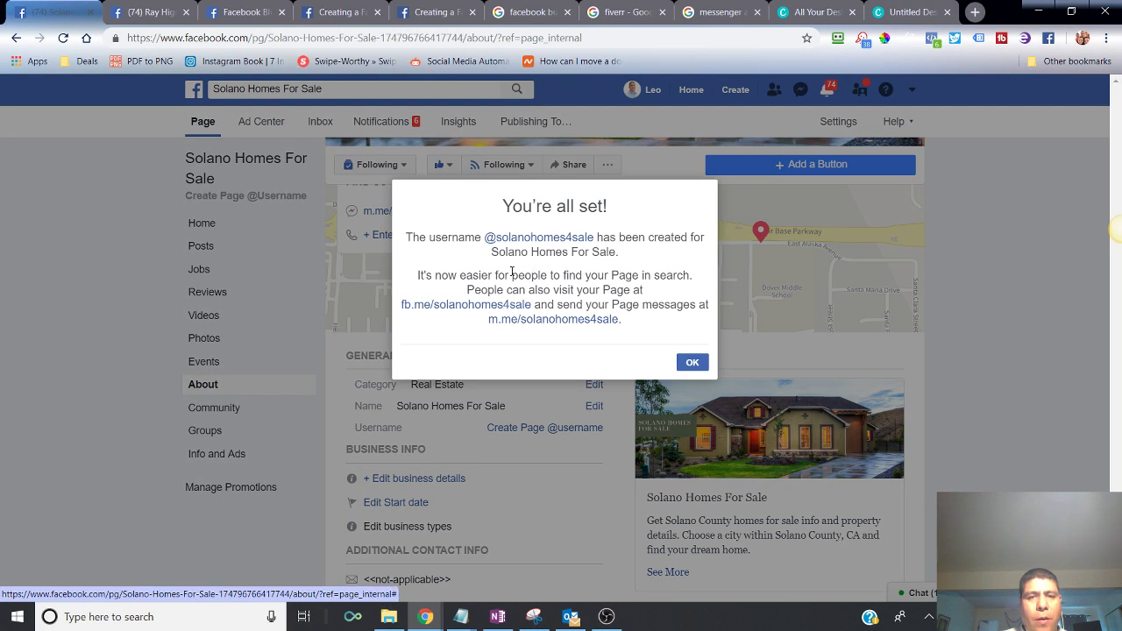
left_click(688, 362)
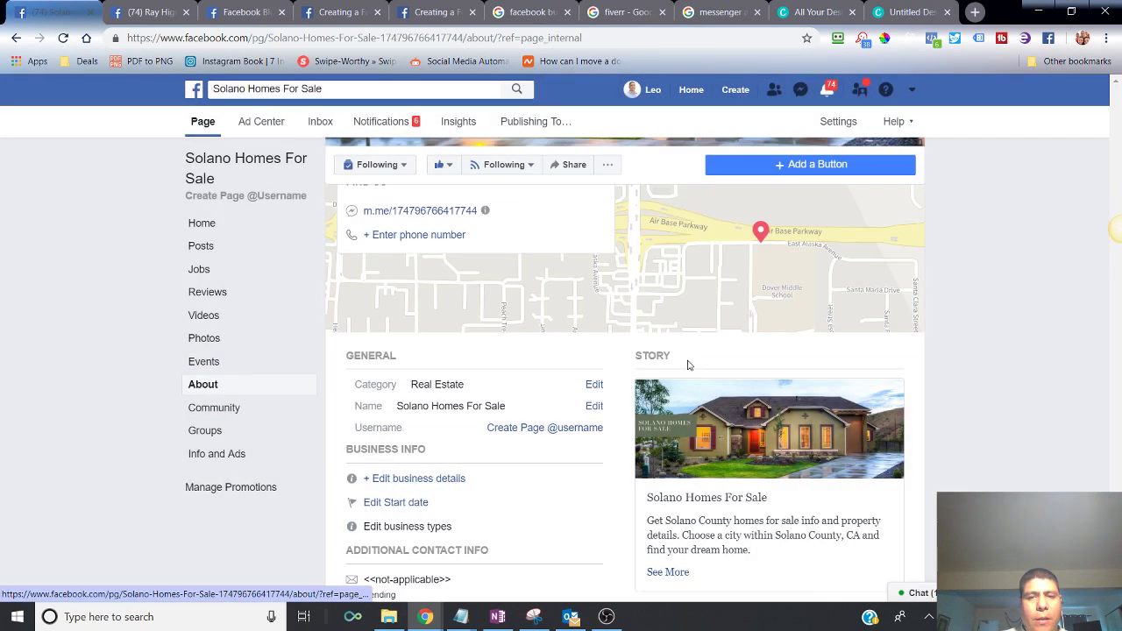
Step: Reload the Page's About section and check its Messenger link, username and remaining business details
scroll(538, 450, "up", 10)
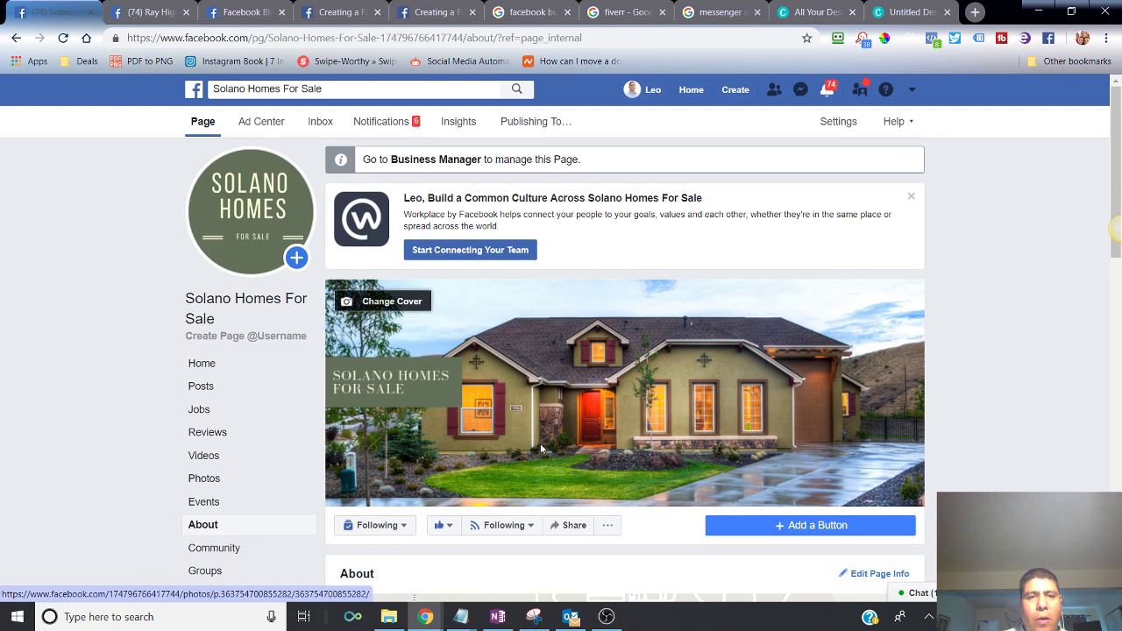
scroll(541, 449, "down", 3)
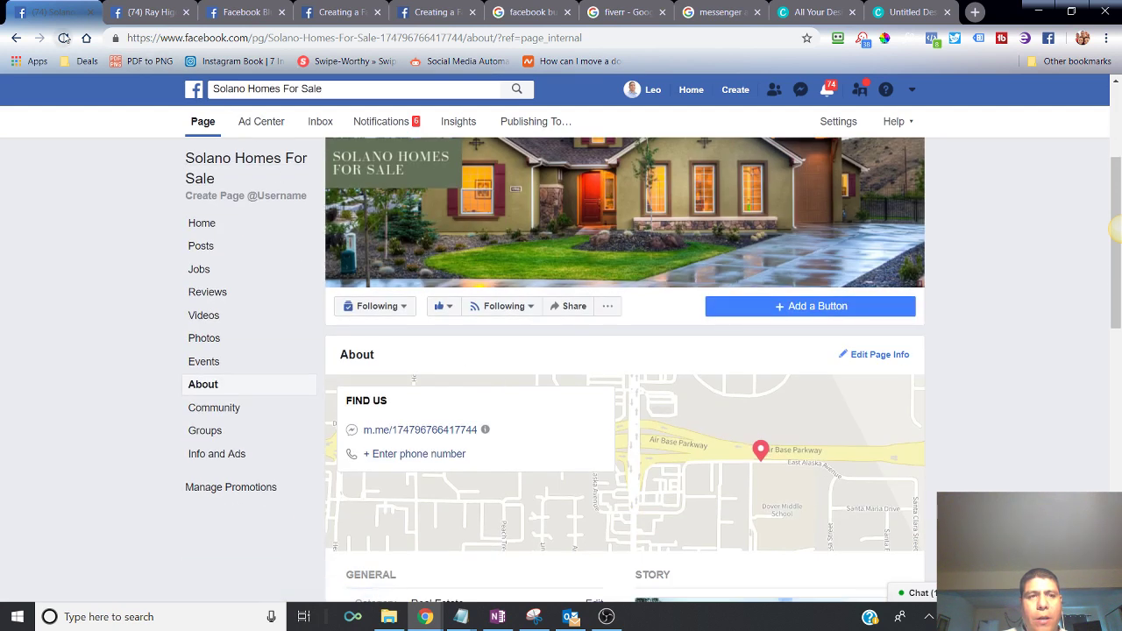
left_click(64, 38)
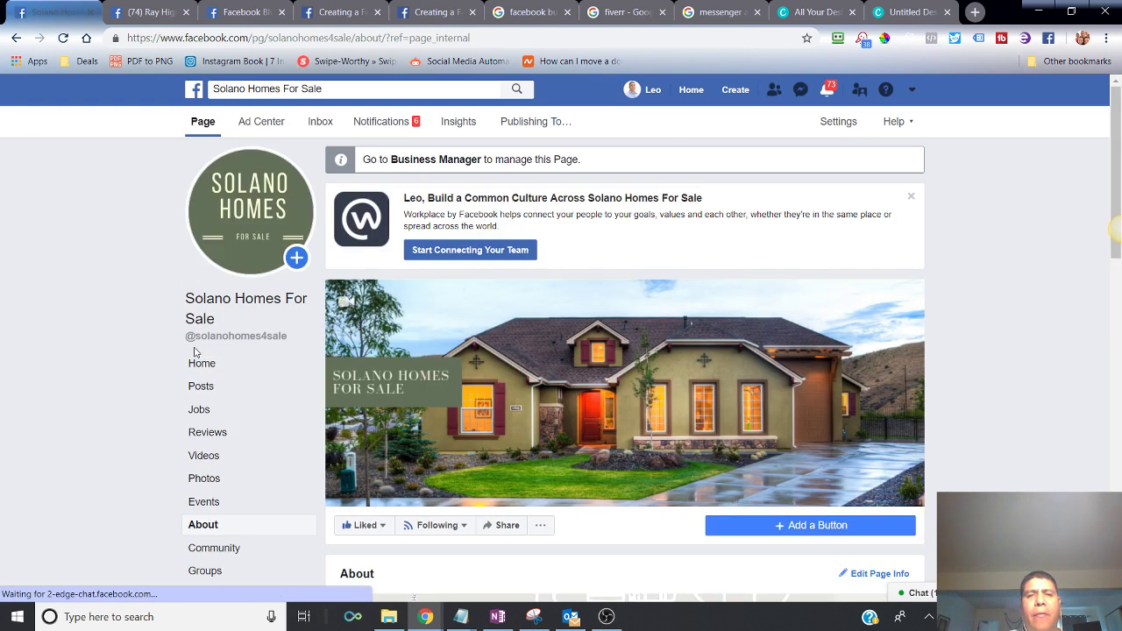
scroll(195, 352, "down", 4)
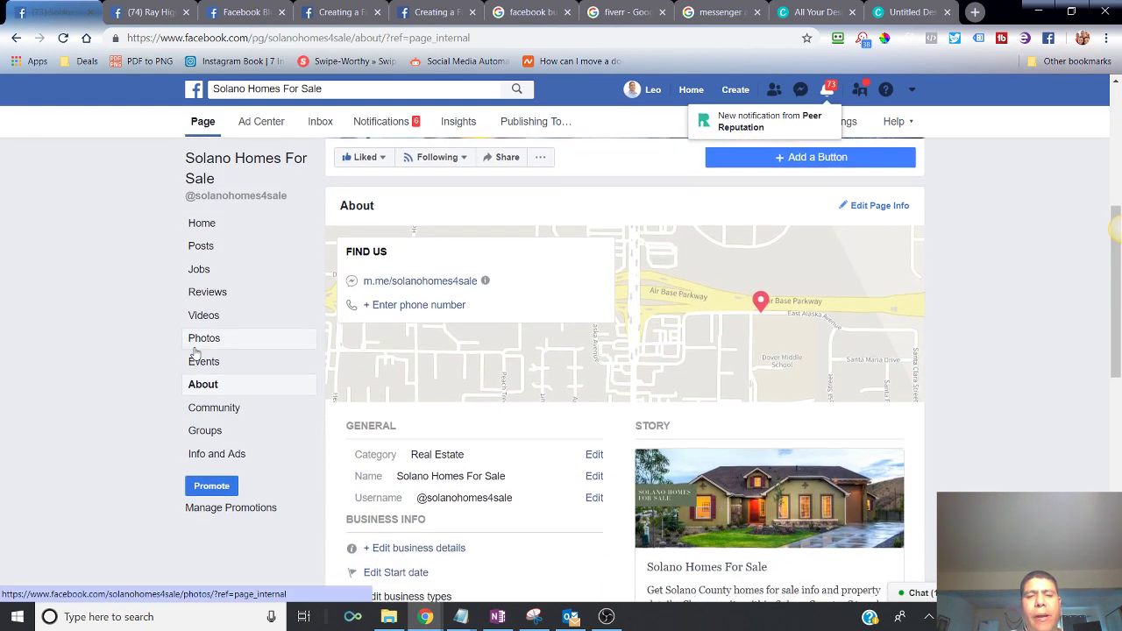
scroll(195, 352, "down", 2)
scroll(195, 352, "down", 2)
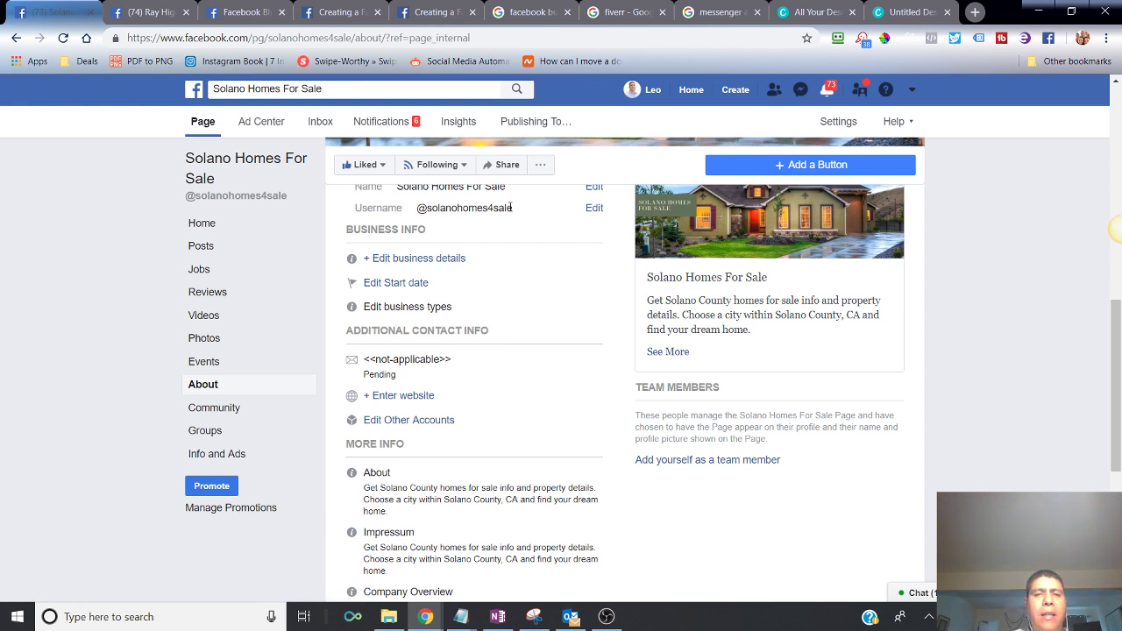
Step: Highlight the username solanohomes4sale in the General details of the About section
left_click_drag(514, 211, 436, 207)
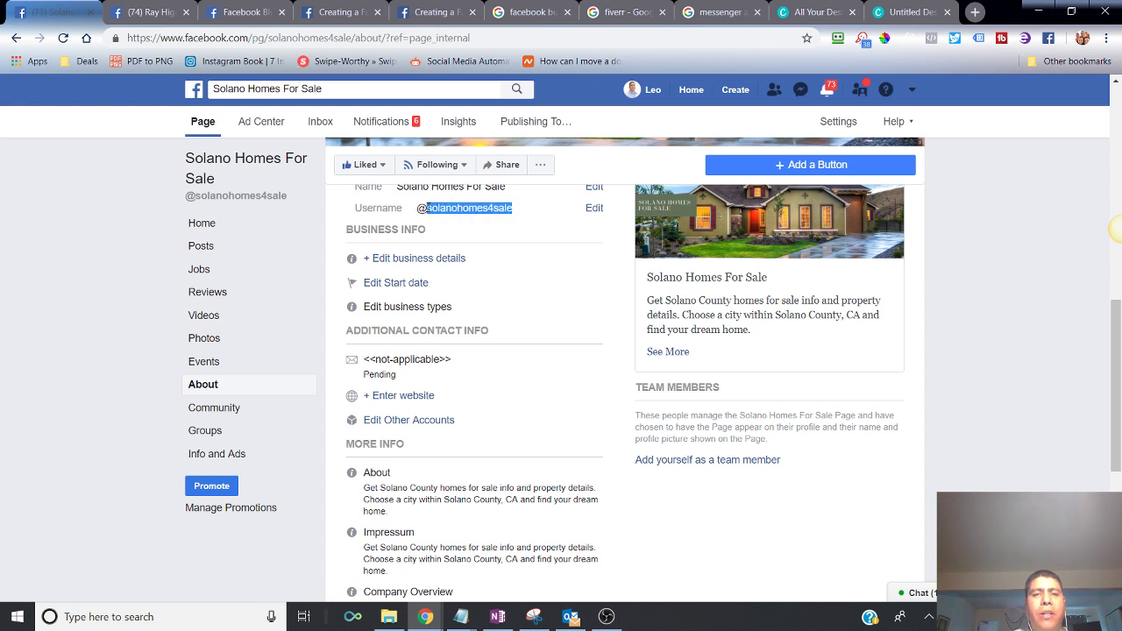
left_click(447, 207)
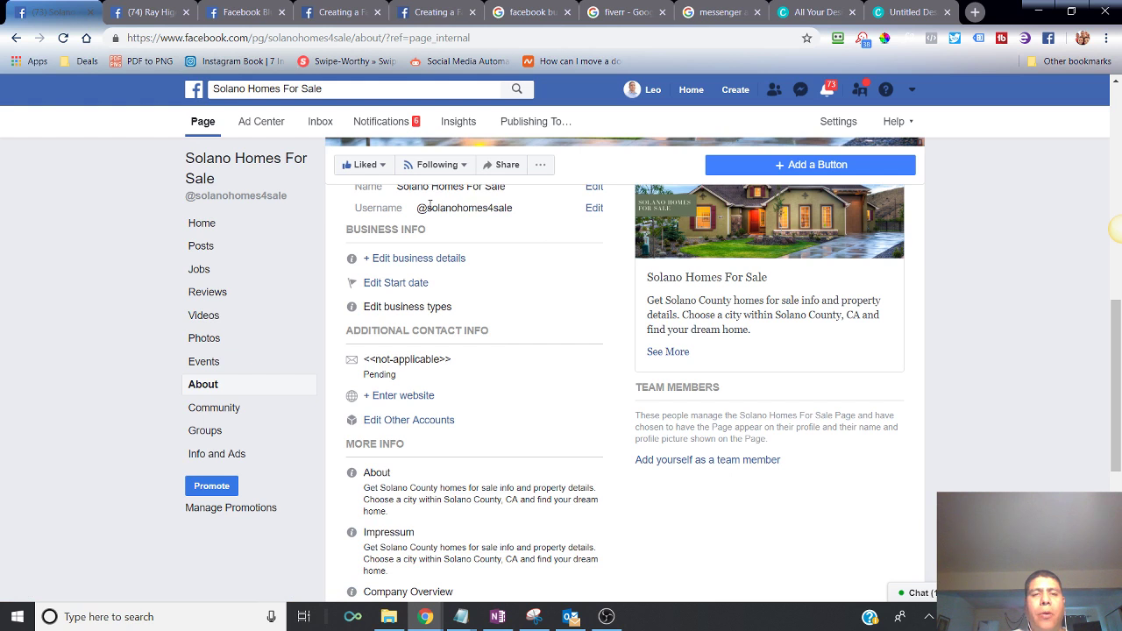
left_click_drag(427, 208, 517, 208)
Step: Open the Home section of the Solano Homes For Sale Page and look through its posts, Page Tips and Community information
scroll(510, 210, "up", 1)
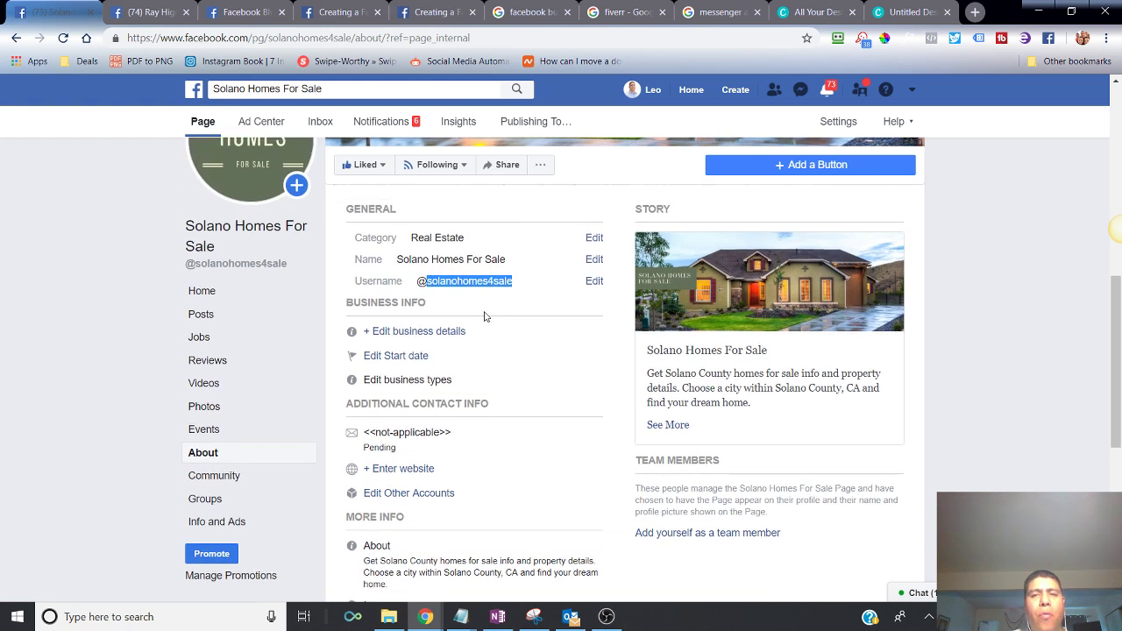
scroll(484, 317, "up", 3)
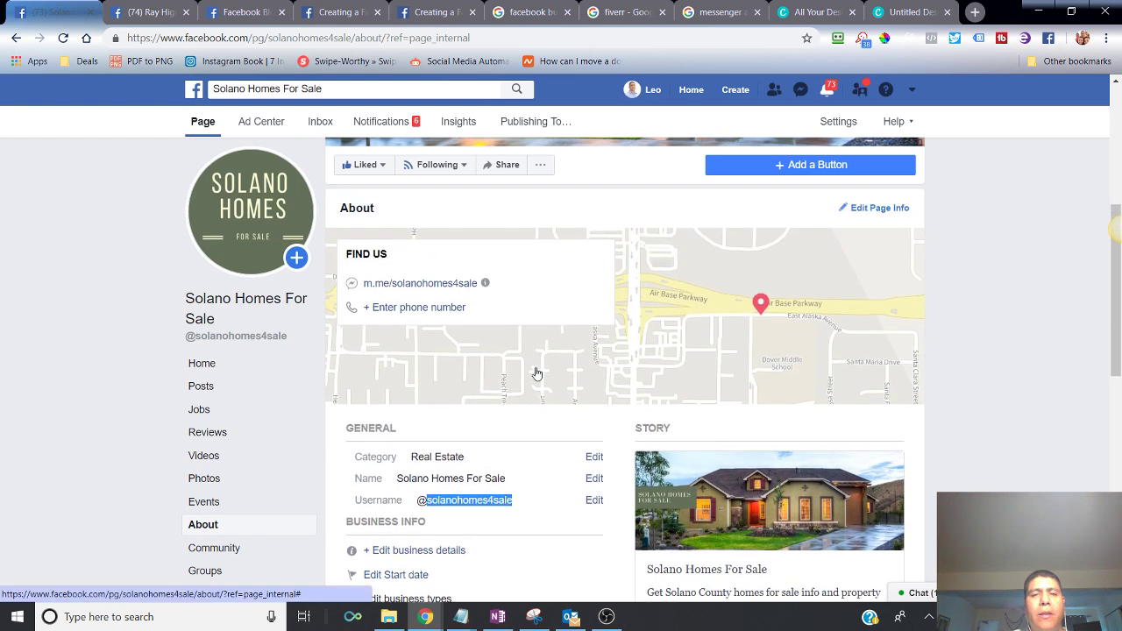
scroll(535, 373, "up", 3)
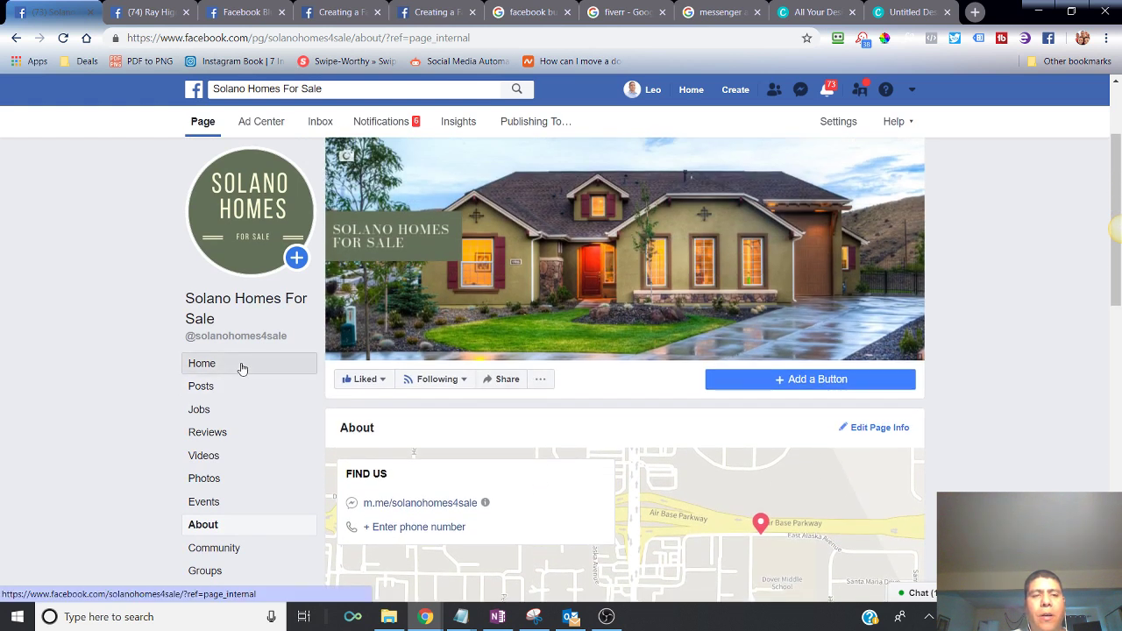
left_click(242, 368)
scroll(824, 383, "down", 5)
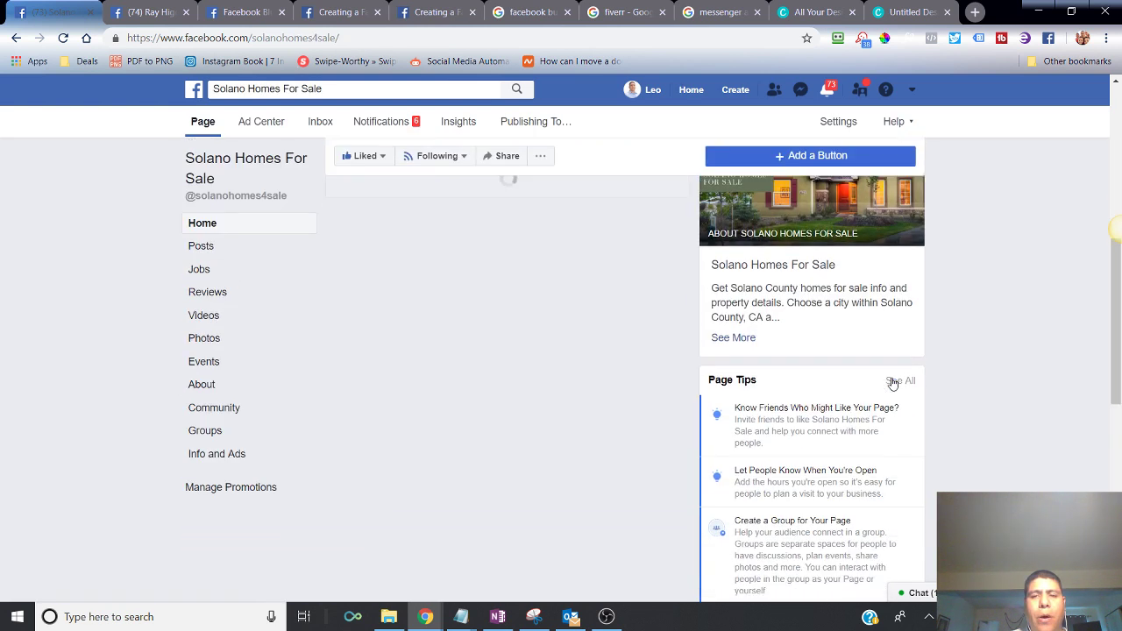
scroll(937, 381, "down", 5)
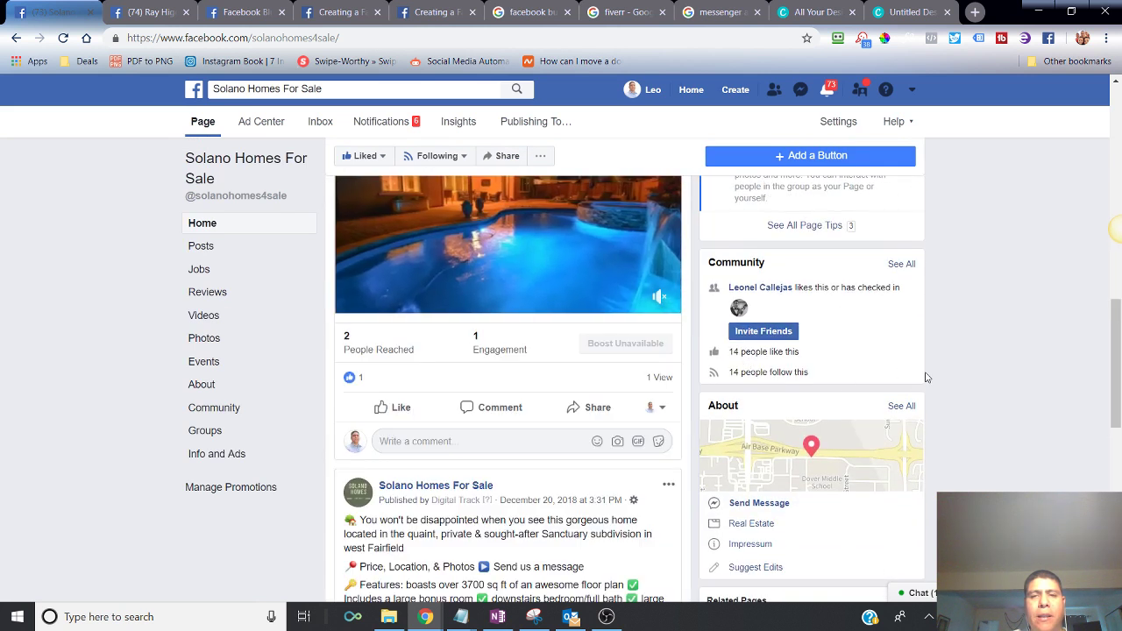
scroll(952, 309, "up", 1)
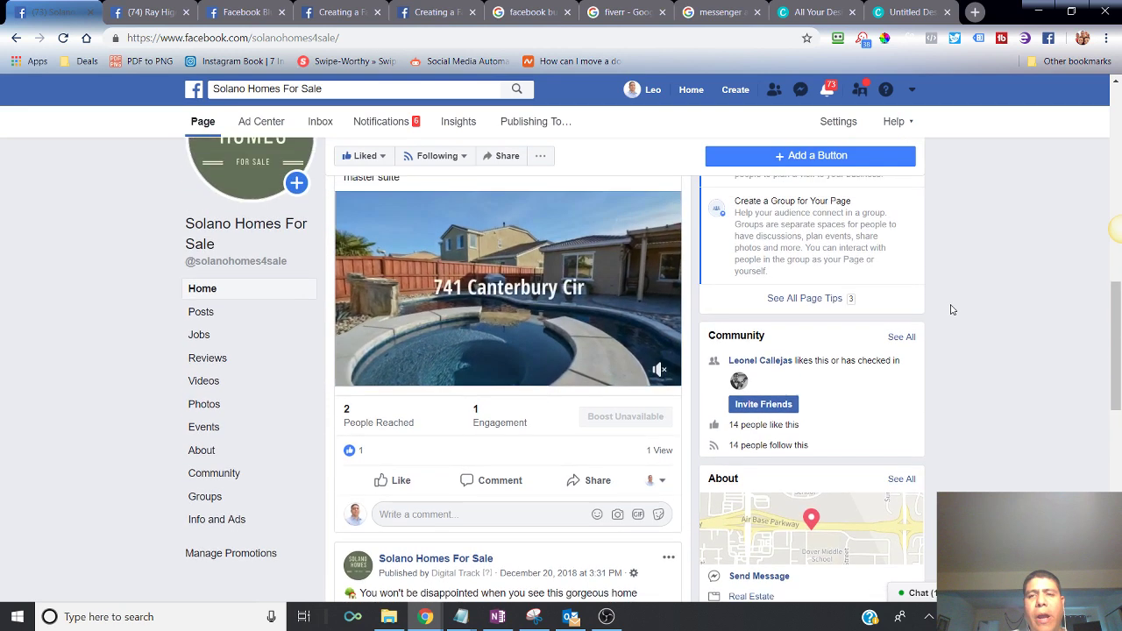
scroll(952, 309, "up", 2)
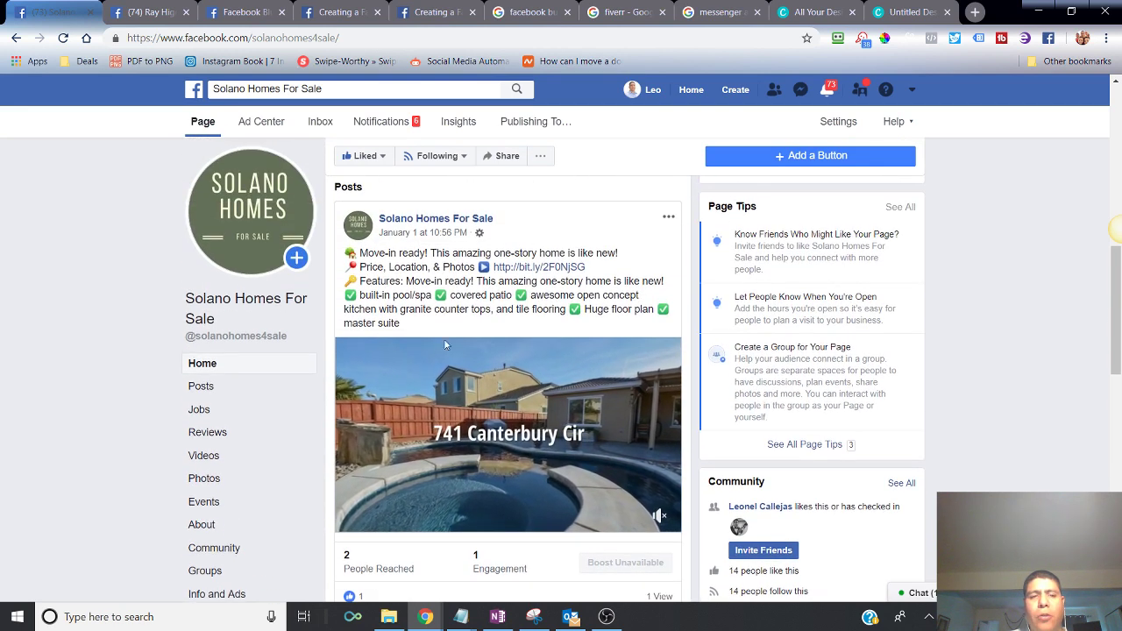
Step: Return to the Page's About section, highlight the username text and review the contact and More Info entries
left_click(206, 527)
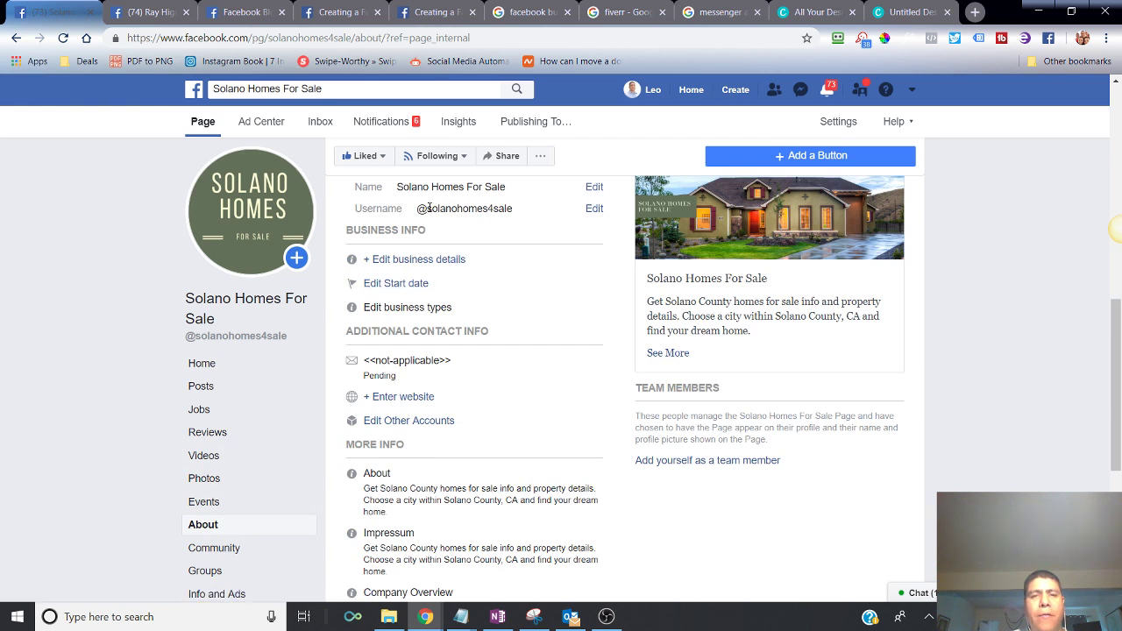
left_click_drag(428, 207, 505, 207)
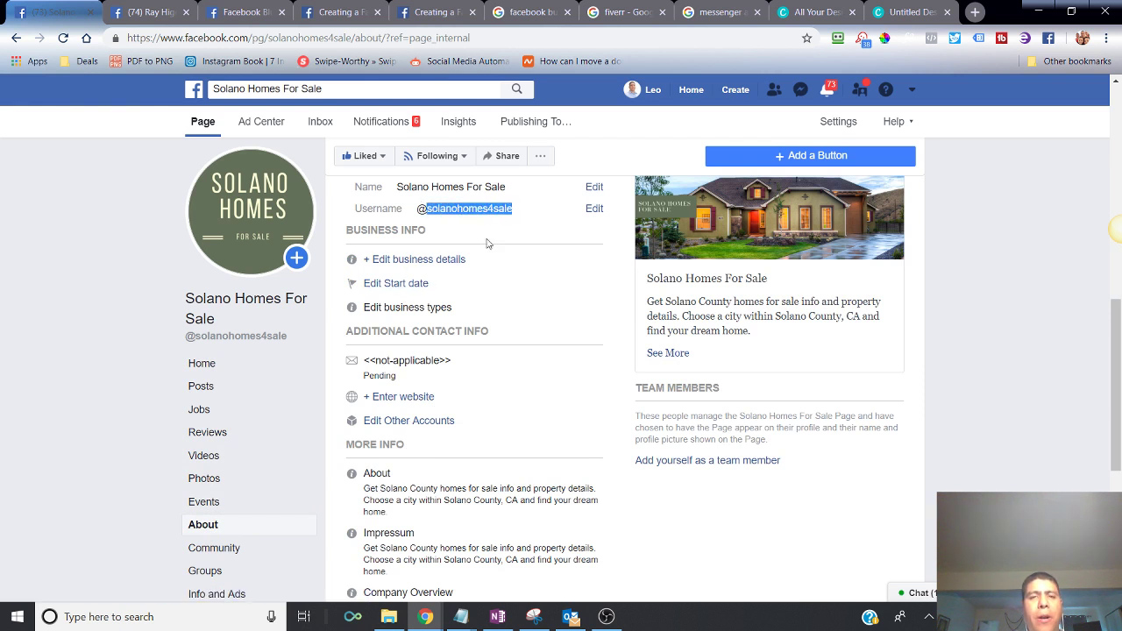
mouse_move(455, 363)
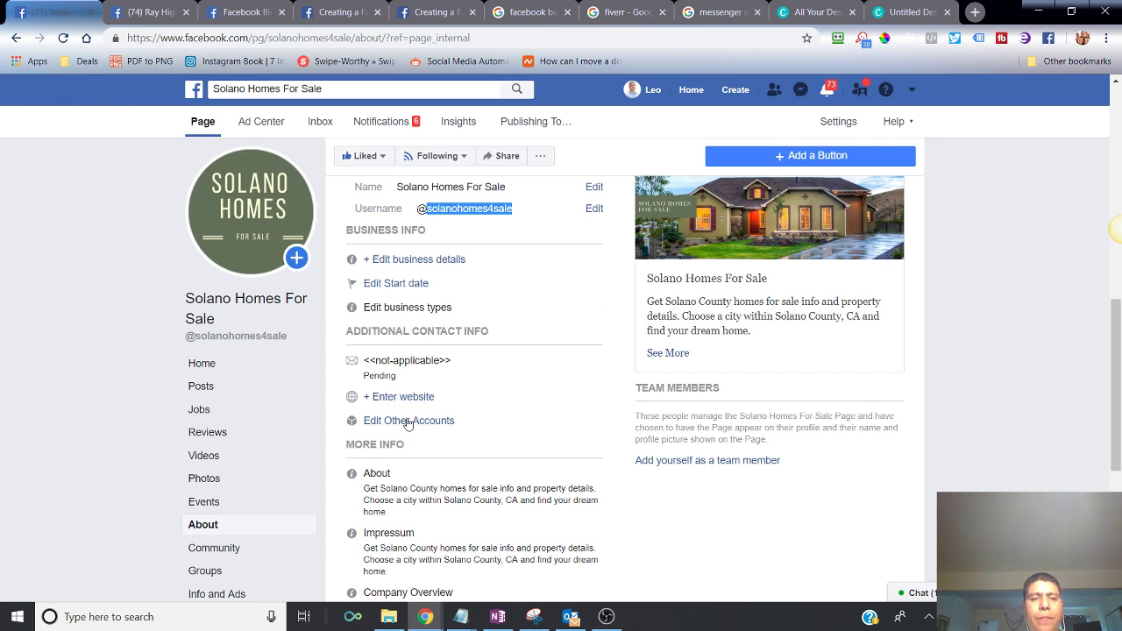
mouse_move(424, 481)
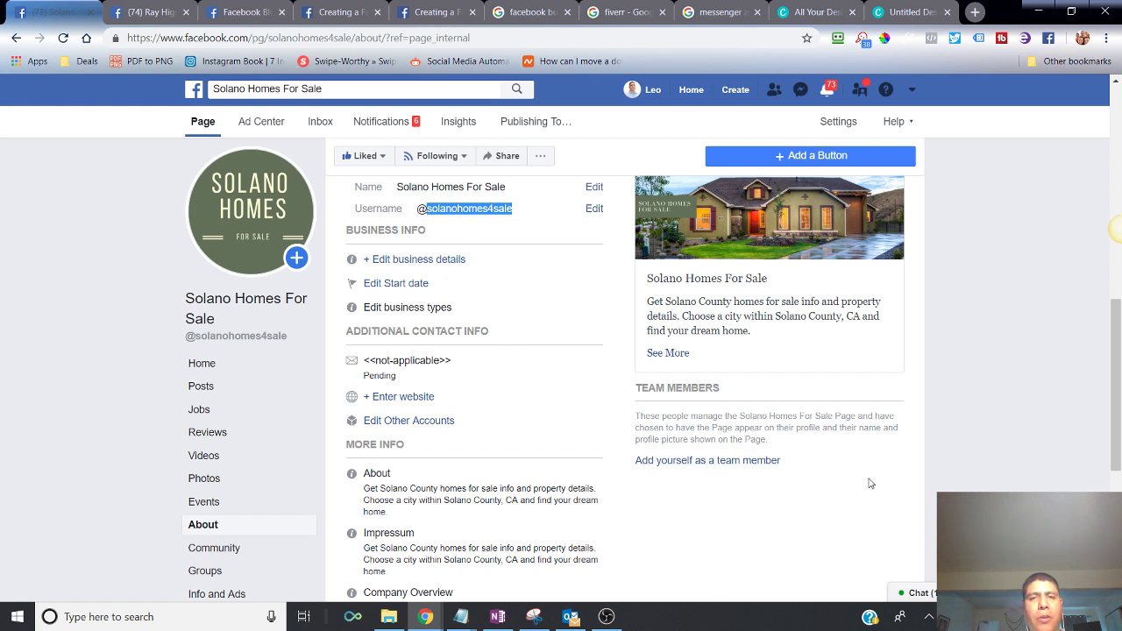
Step: Open Page Roles in the Page's settings and examine the person field and role selector for assigning a new role
left_click(840, 125)
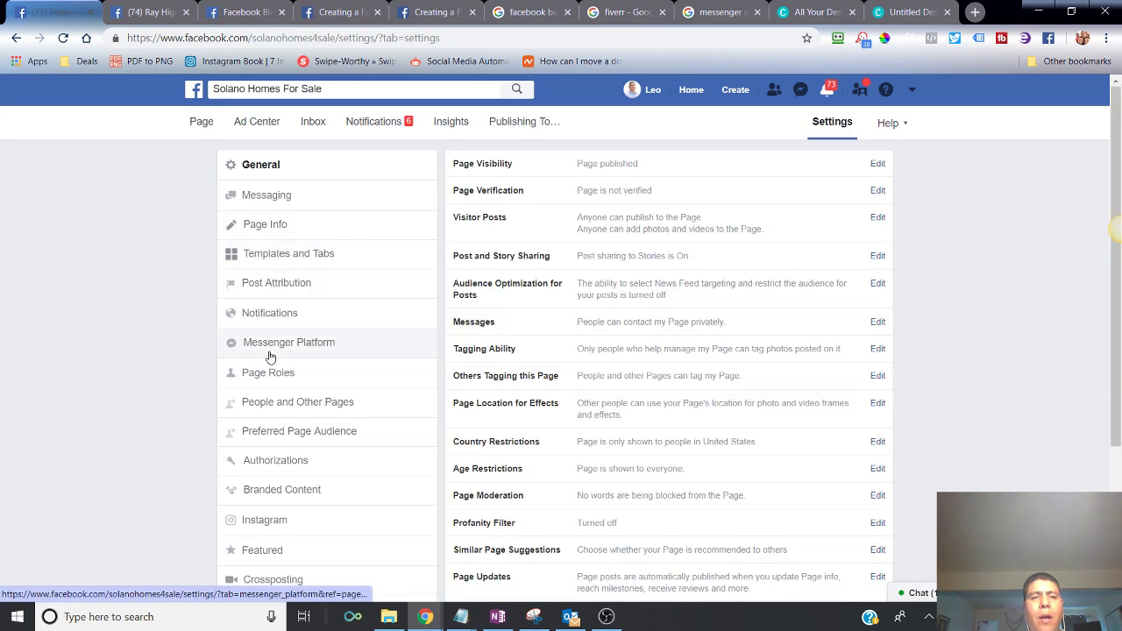
left_click(268, 374)
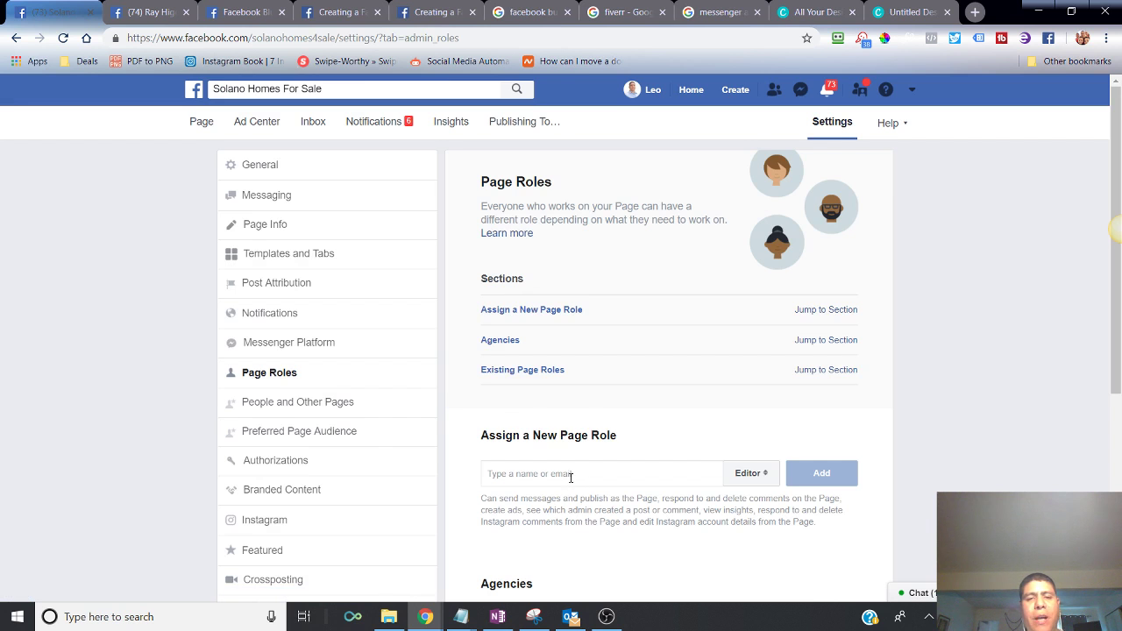
left_click(570, 474)
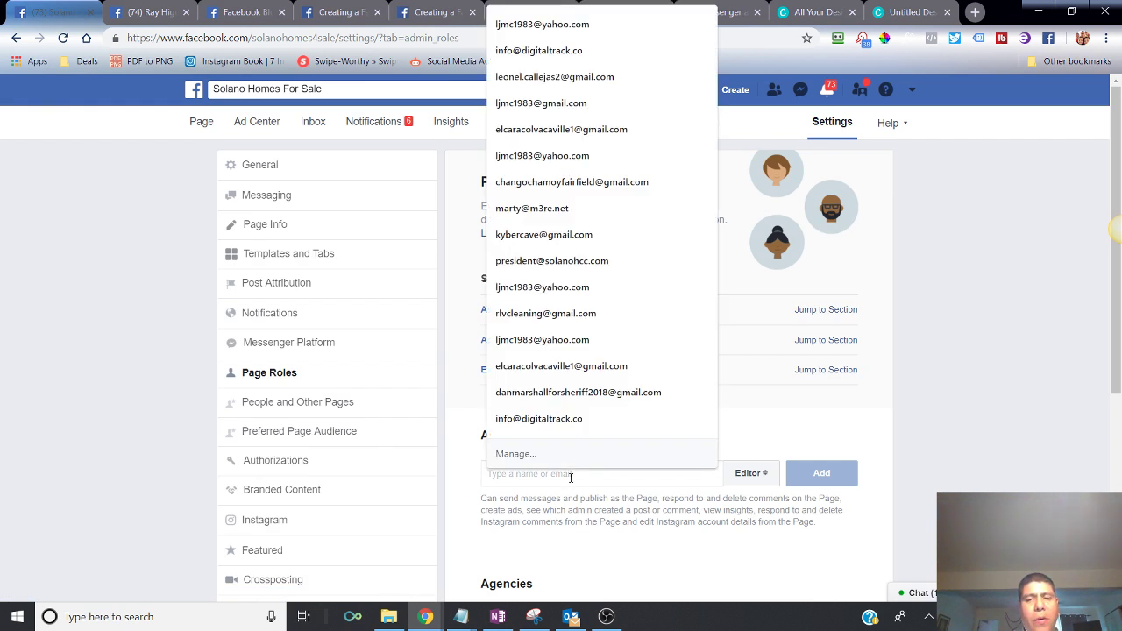
left_click(751, 472)
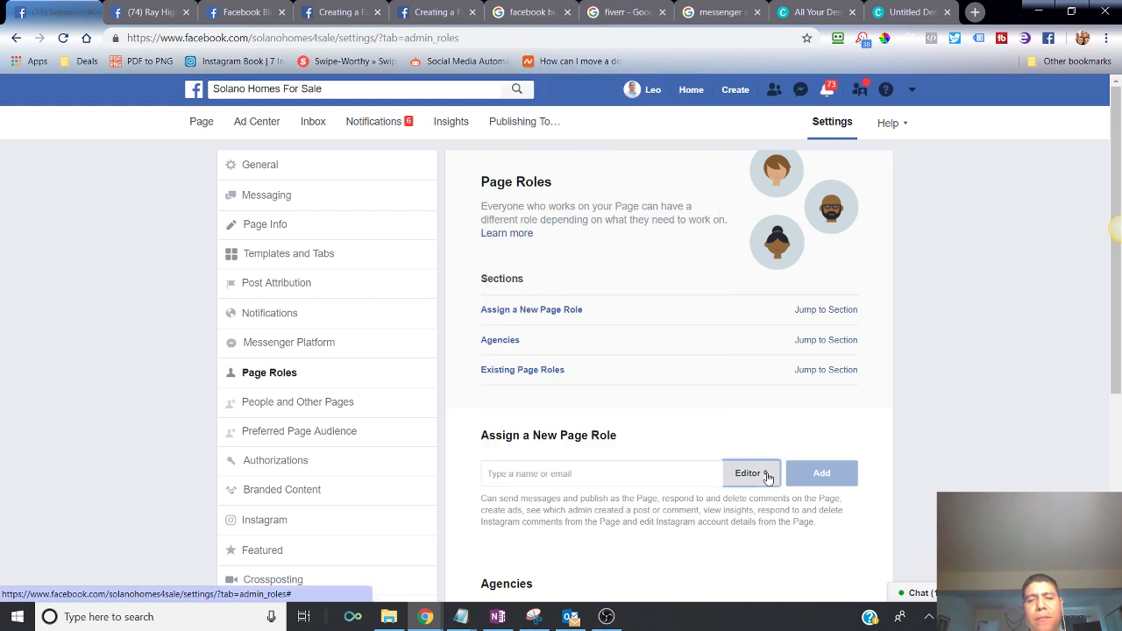
left_click(864, 448)
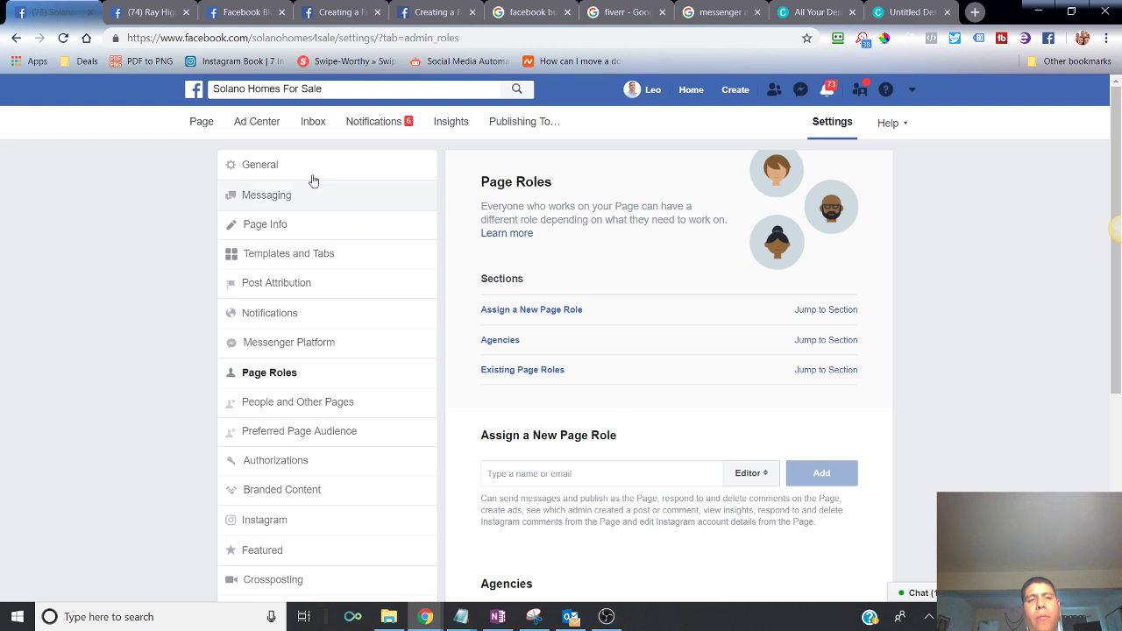
Step: Leave the settings, return to the Solano Homes For Sale Page and reopen its About section down to the General details
left_click(200, 129)
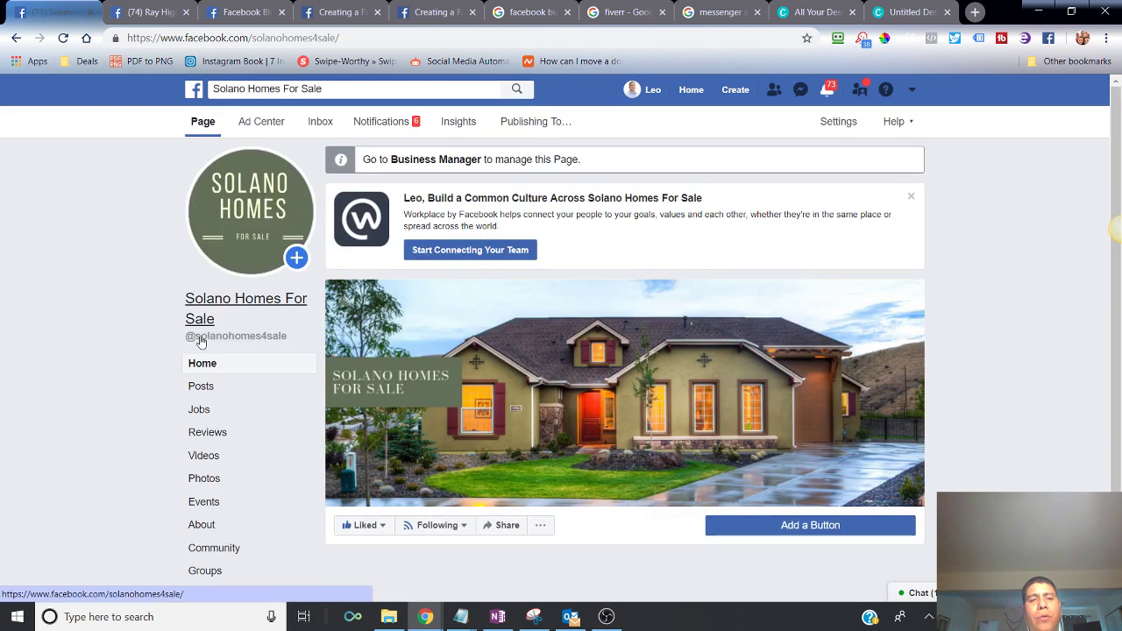
scroll(204, 456, "down", 3)
left_click(202, 509)
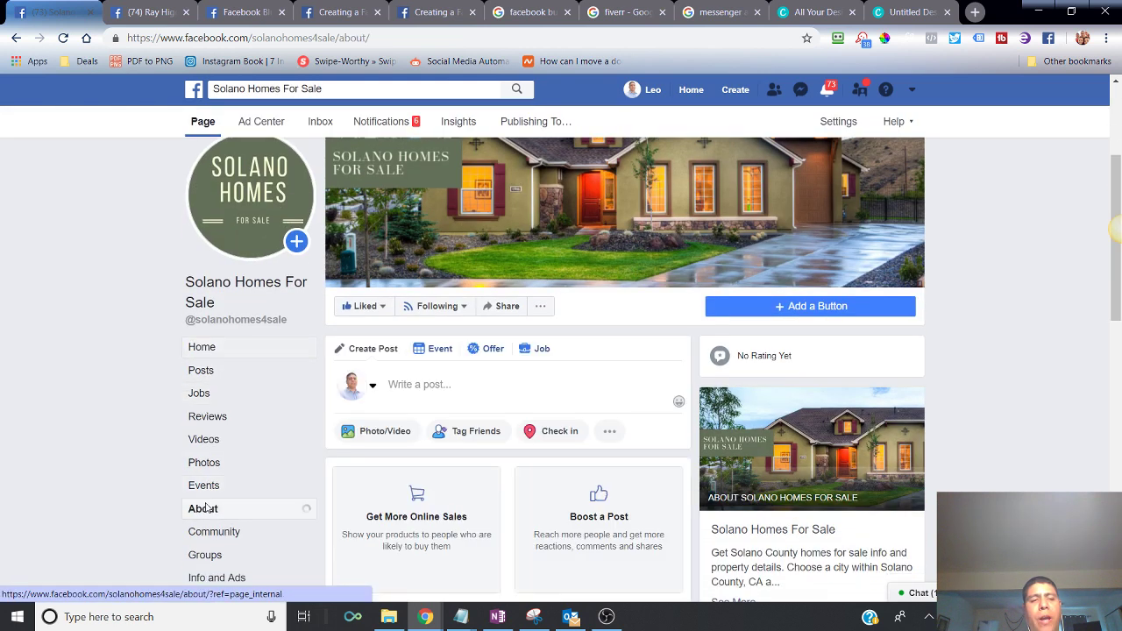
scroll(425, 449, "down", 2)
scroll(423, 448, "down", 1)
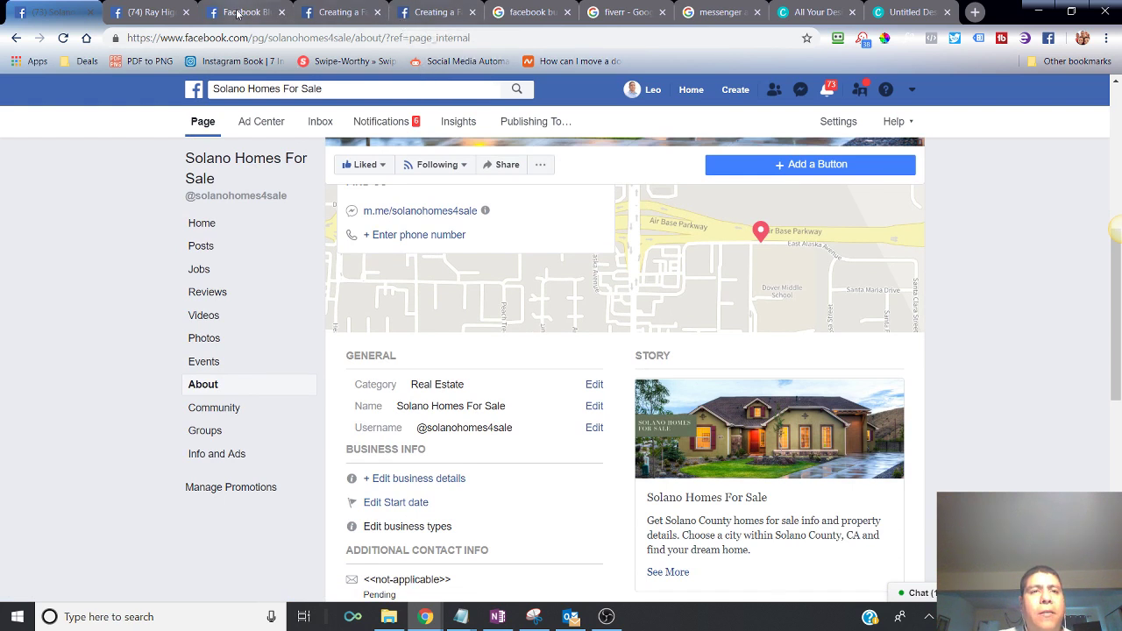
Step: Return to the Blueprint lesson, read the Add additional information section and advance past the Edit Page Info card
left_click(419, 11)
scroll(553, 226, "down", 5)
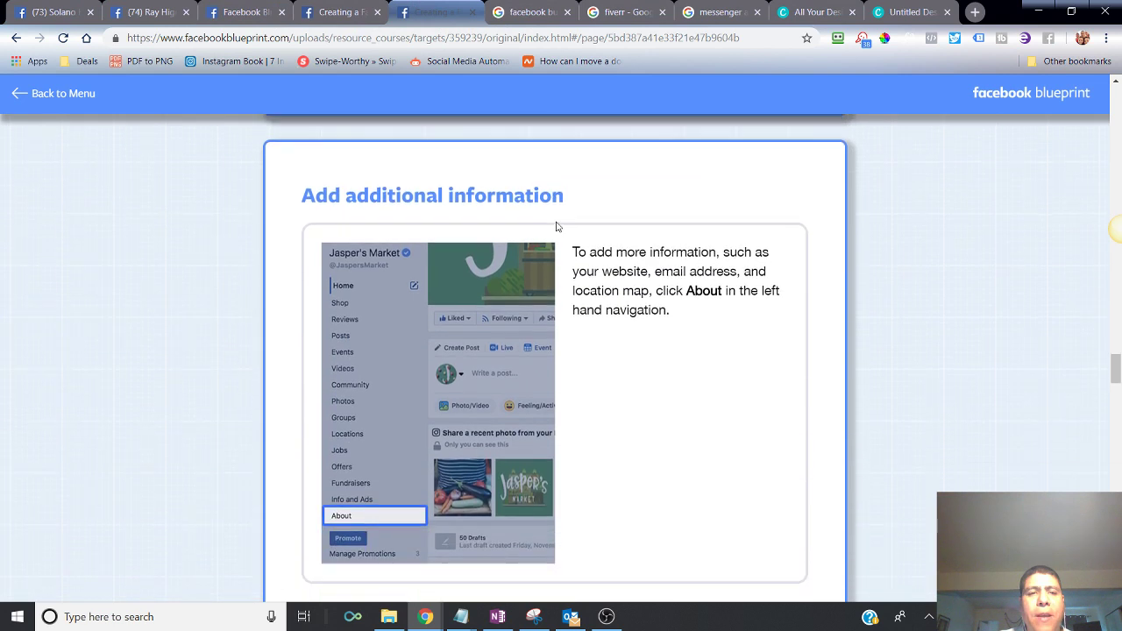
scroll(581, 242, "down", 6)
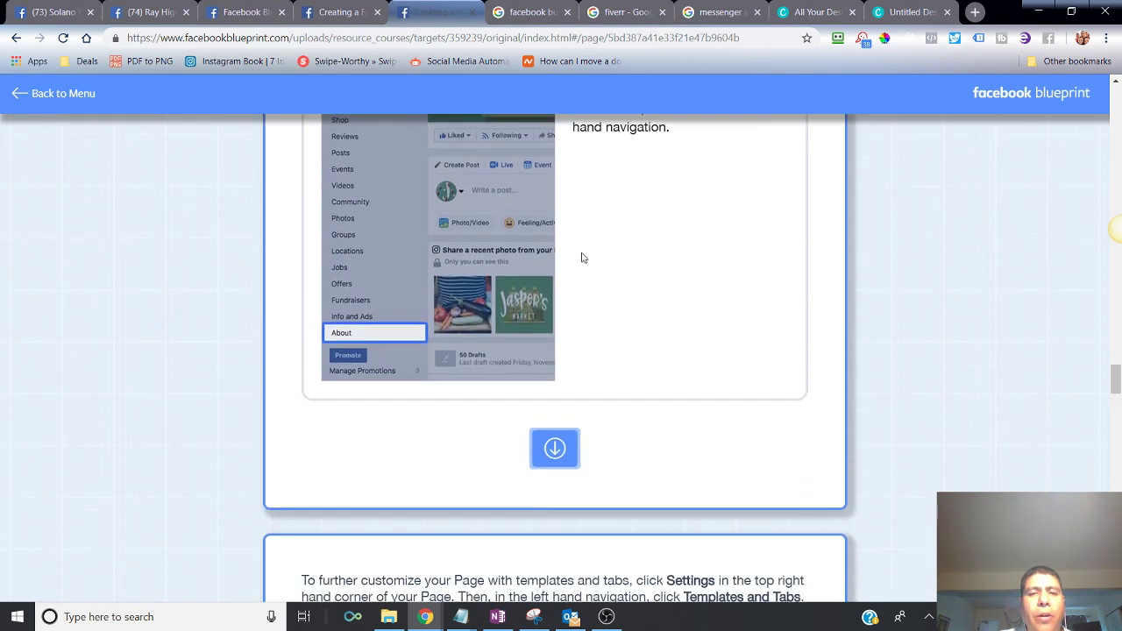
scroll(654, 200, "up", 5)
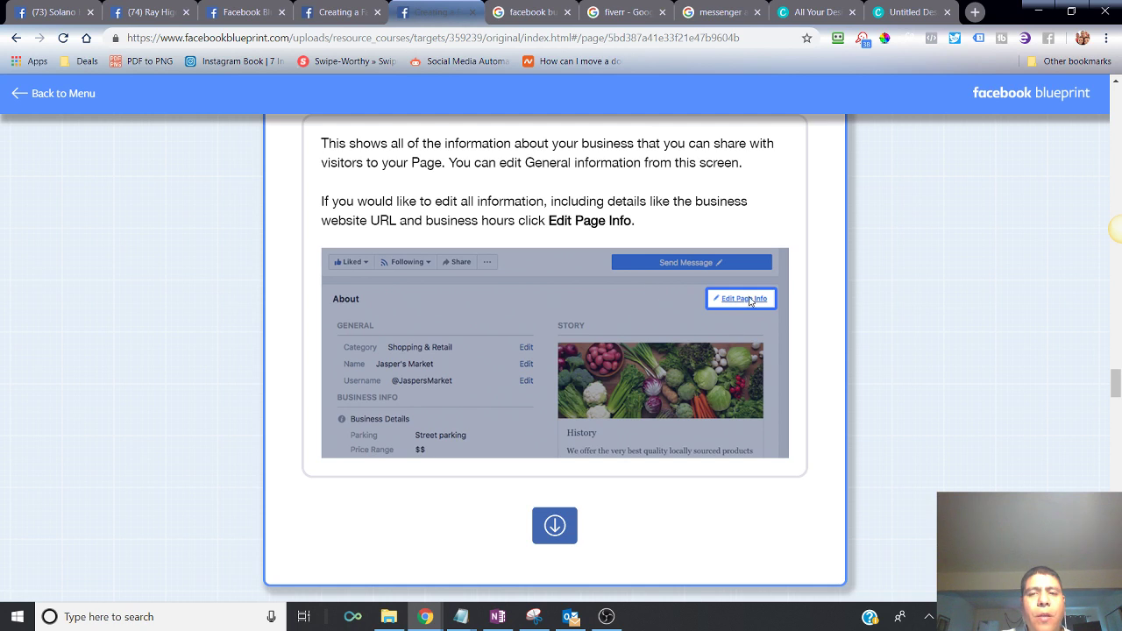
left_click(554, 525)
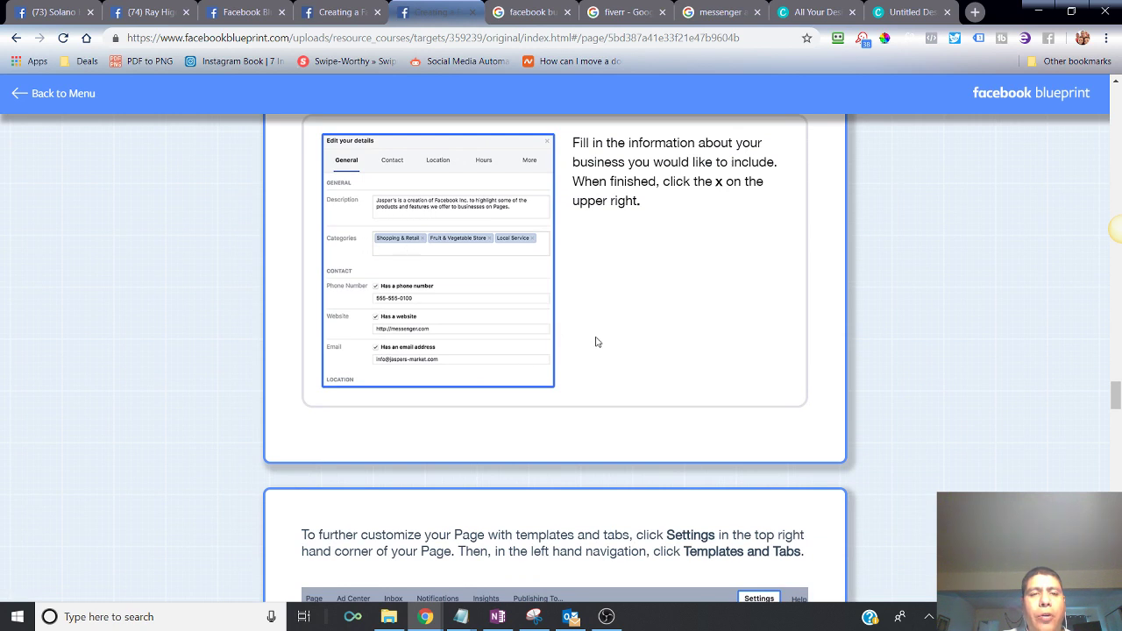
Step: Read the lesson's instructions and example for customizing a Page with Templates and Tabs
scroll(605, 337, "down", 2)
scroll(618, 324, "down", 2)
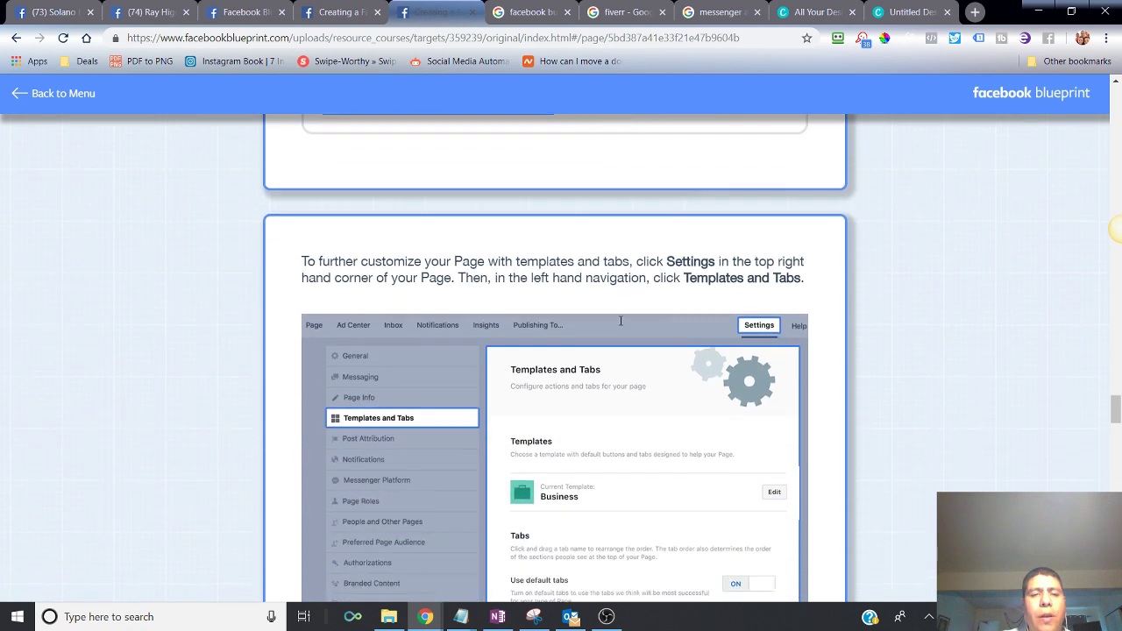
scroll(620, 325, "down", 1)
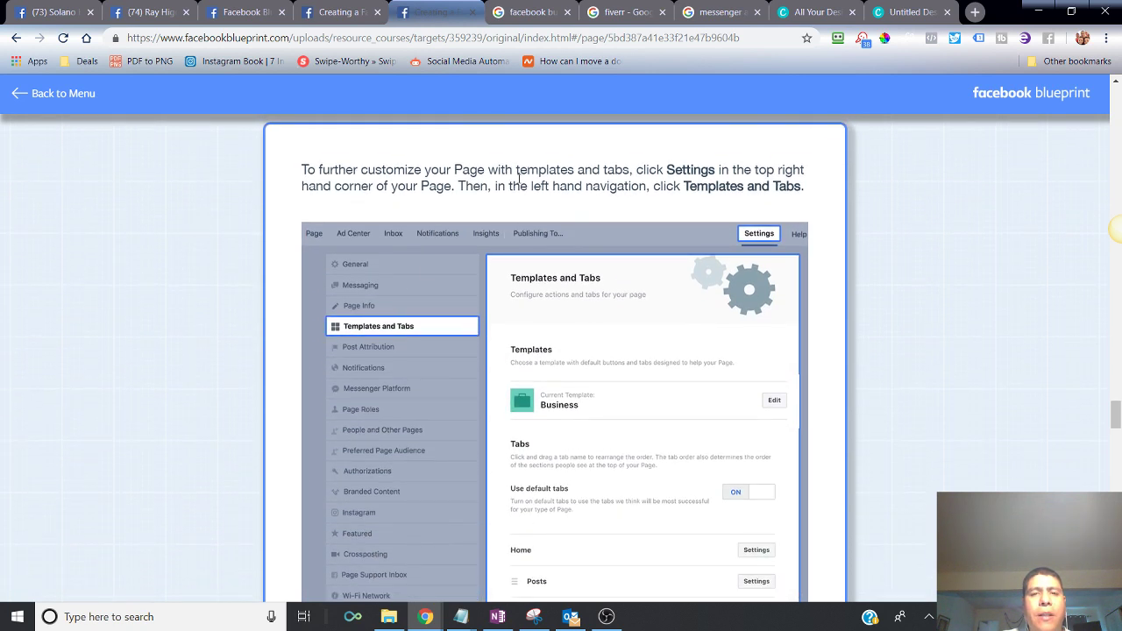
scroll(626, 262, "down", 2)
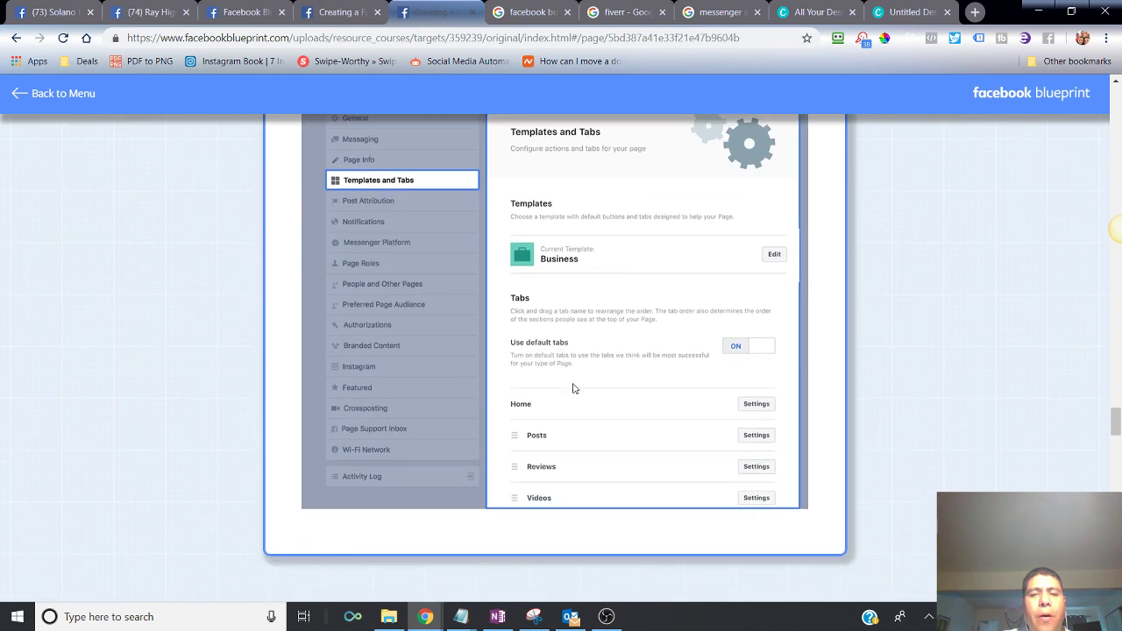
Step: Switch to the Solano Homes For Sale Page and open Templates and Tabs in its settings
left_click(60, 7)
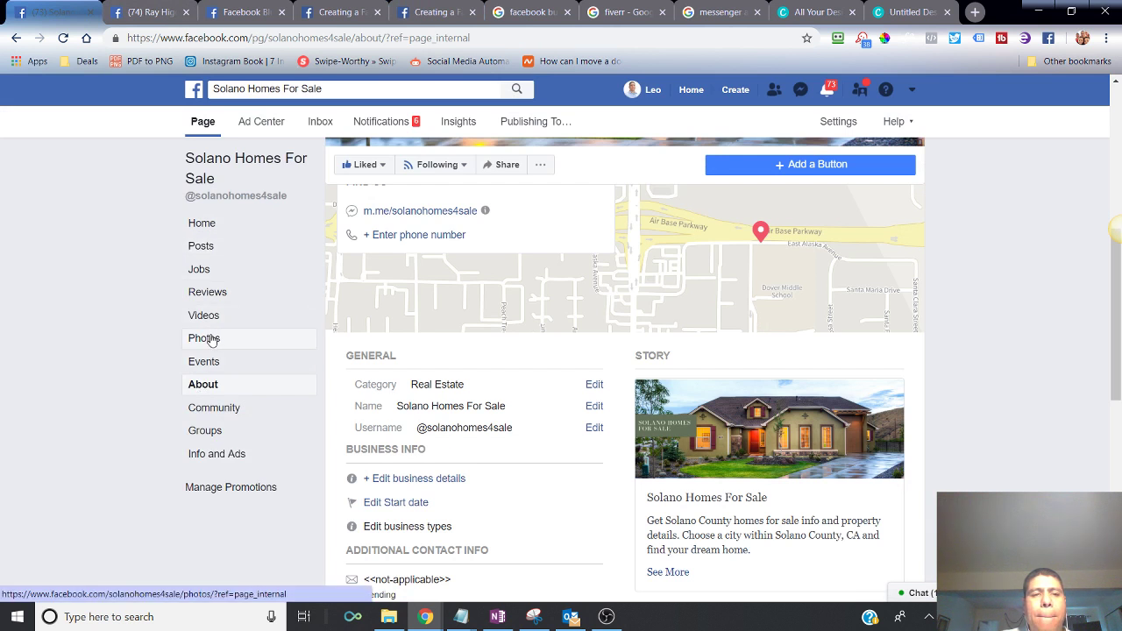
left_click(834, 121)
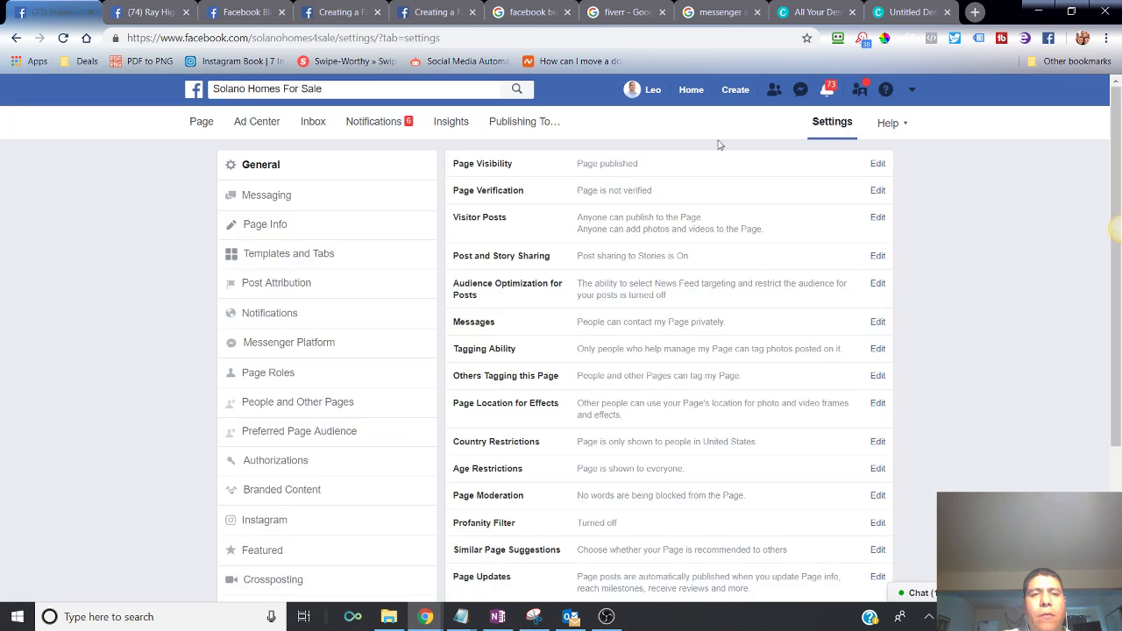
left_click(327, 257)
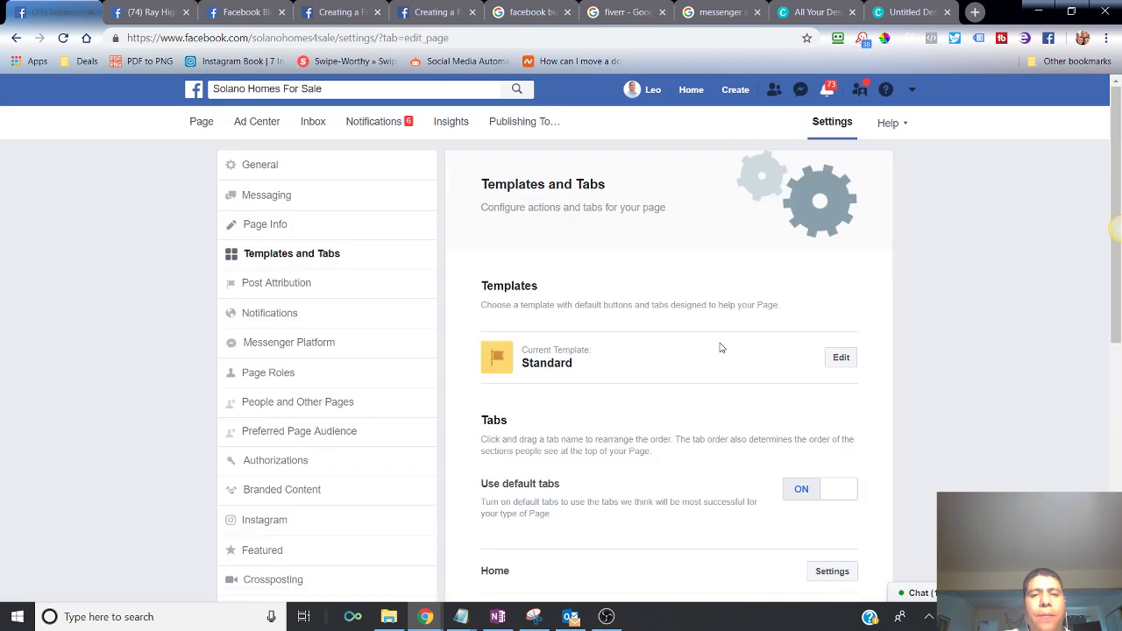
scroll(719, 348, "down", 1)
scroll(721, 348, "down", 2)
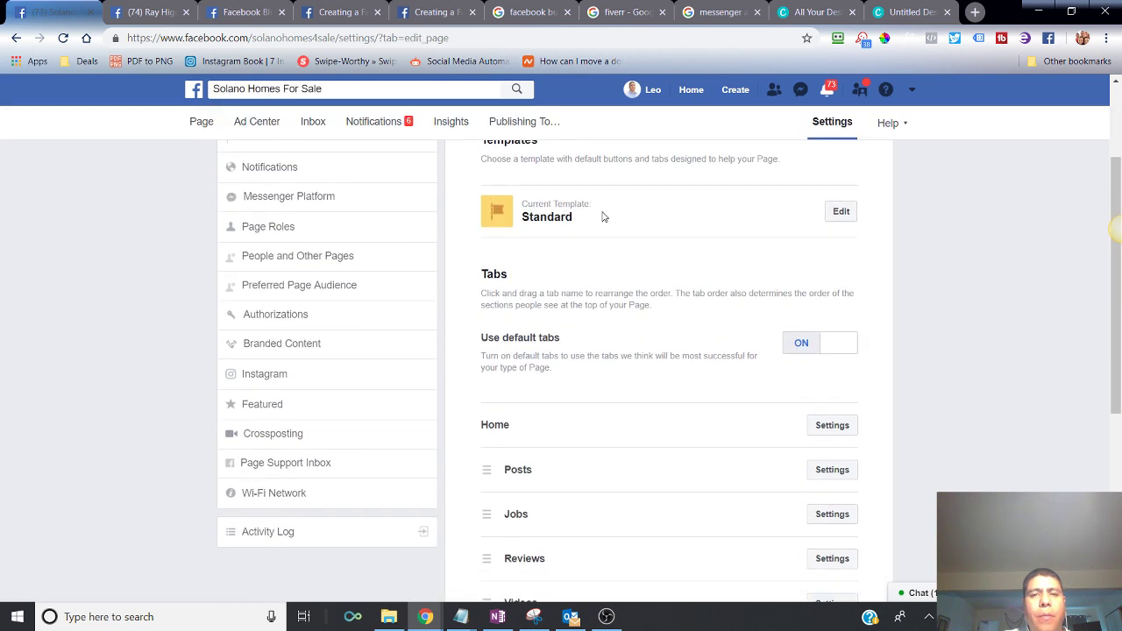
Step: Open the Page's template chooser, browse the available templates from Standard to Video Page, and close it without choosing one
left_click(839, 212)
scroll(496, 474, "down", 3)
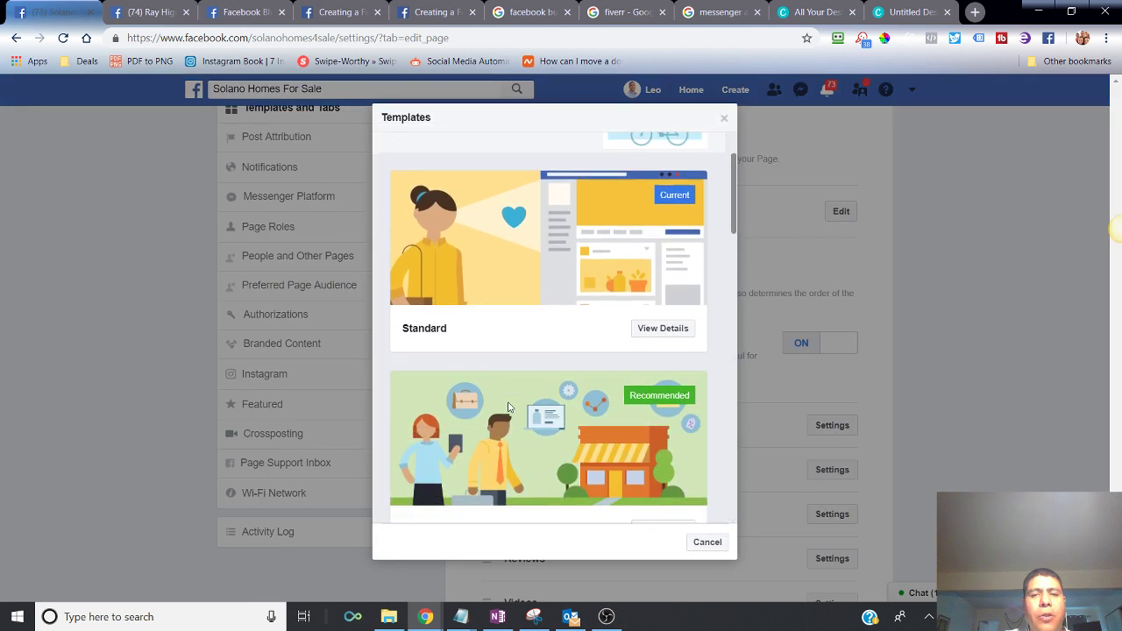
scroll(508, 406, "down", 5)
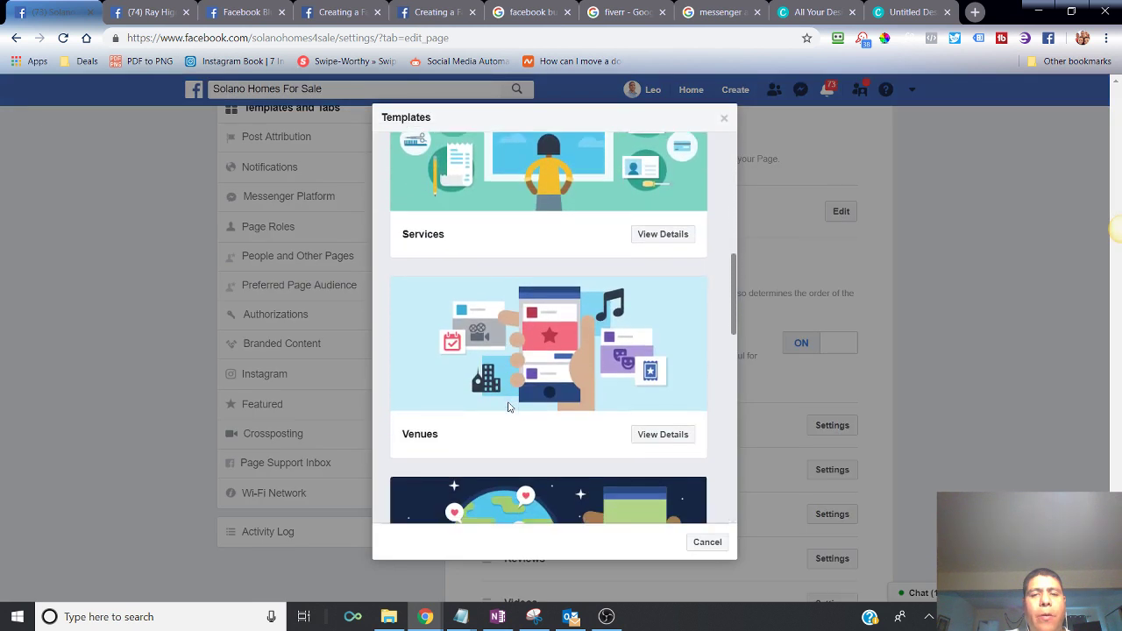
scroll(511, 359, "down", 6)
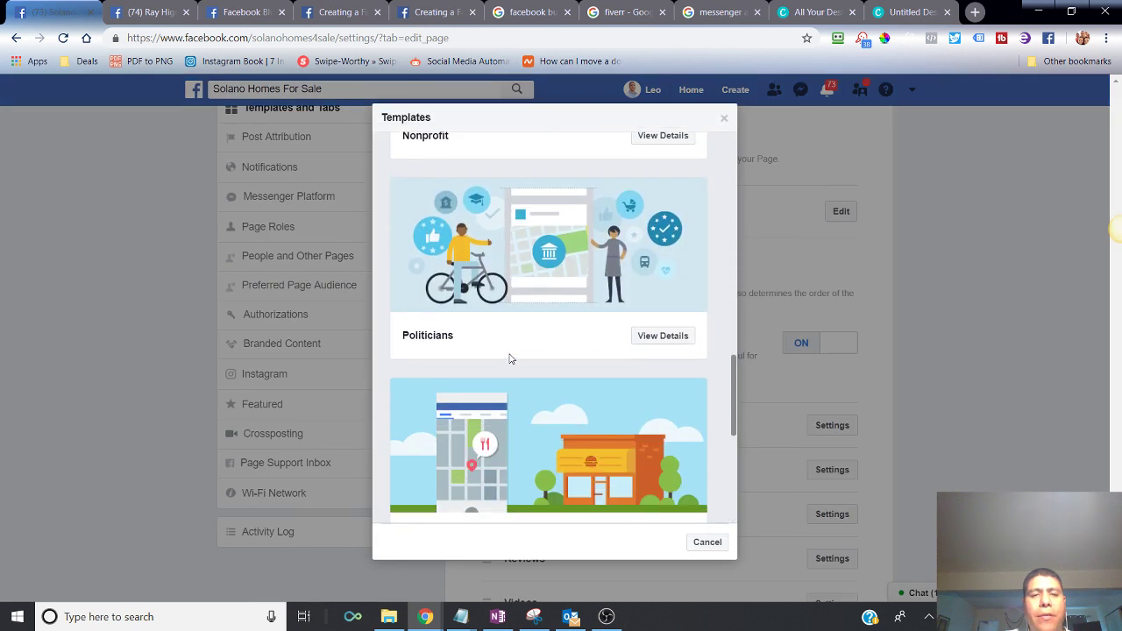
scroll(511, 358, "down", 5)
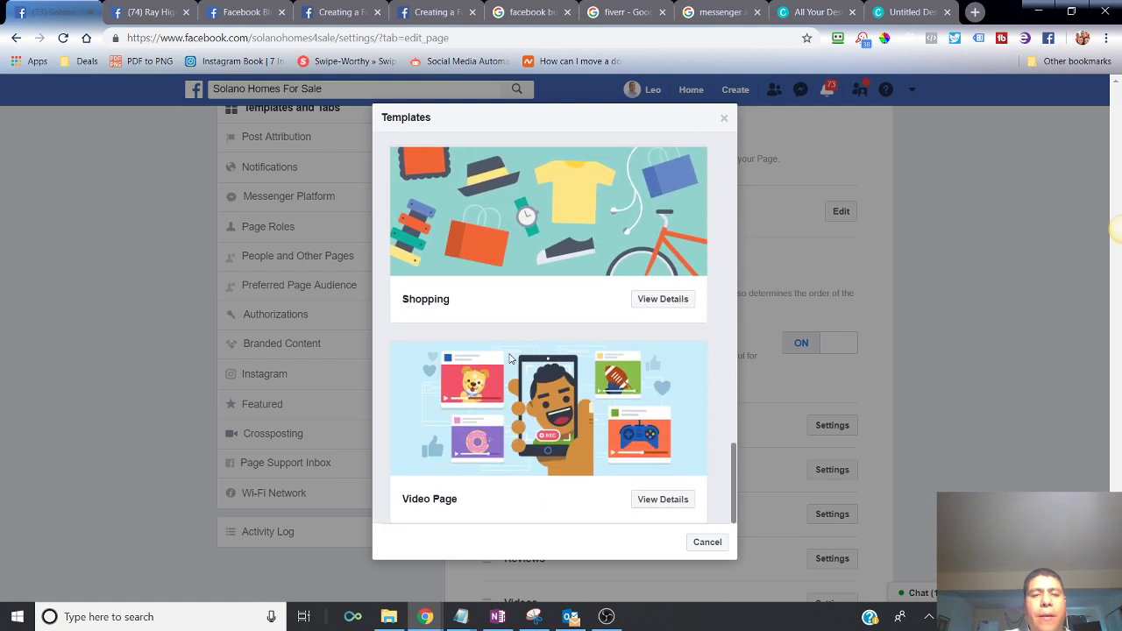
scroll(540, 384, "up", 15)
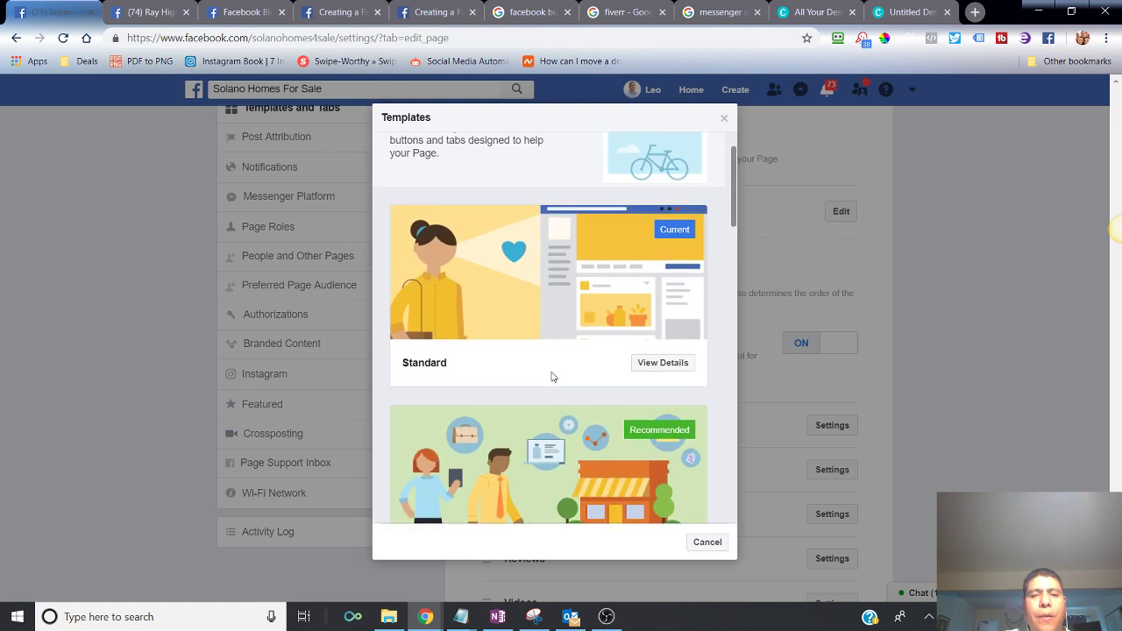
left_click(707, 542)
Step: Review the Page's list of tabs, view the settings of the Events tab and cancel them without changes
scroll(888, 426, "down", 2)
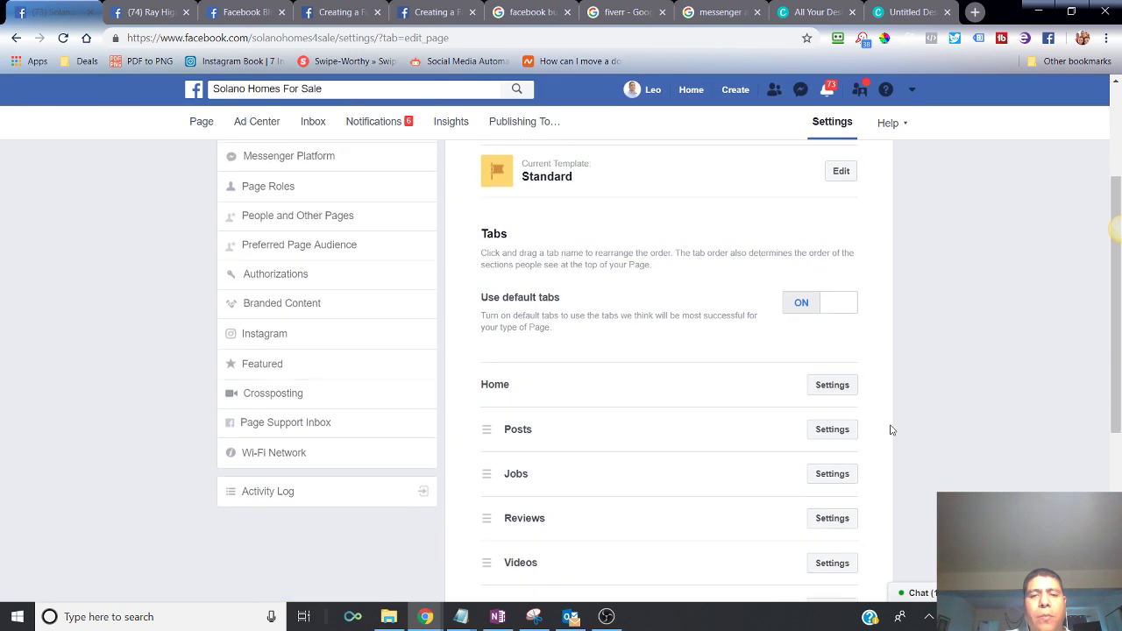
scroll(670, 401, "down", 4)
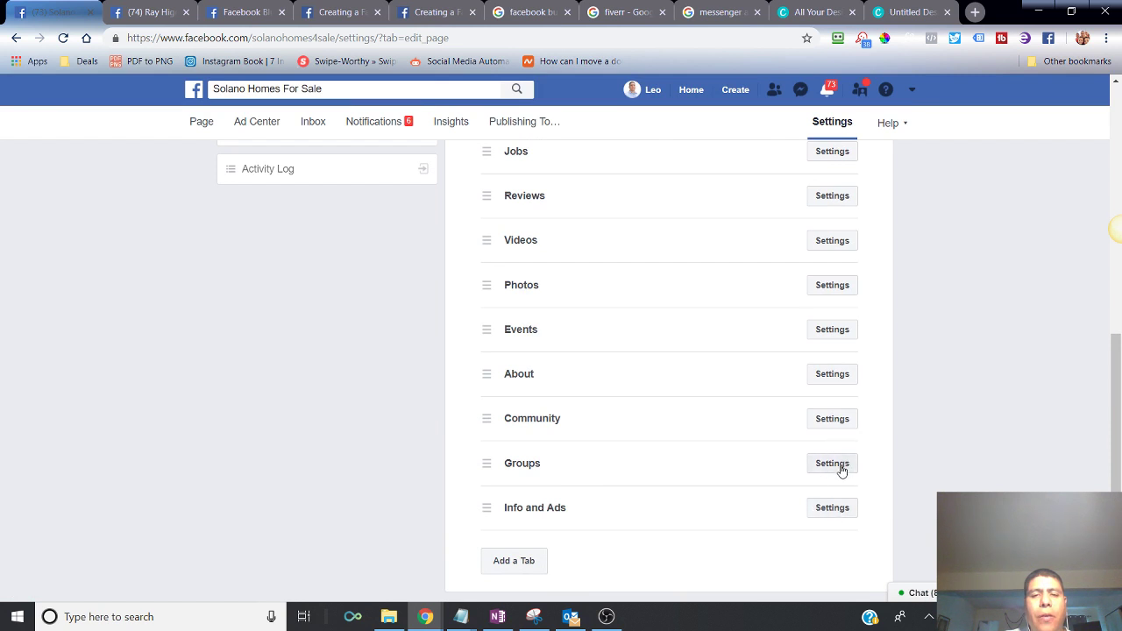
scroll(651, 429, "up", 1)
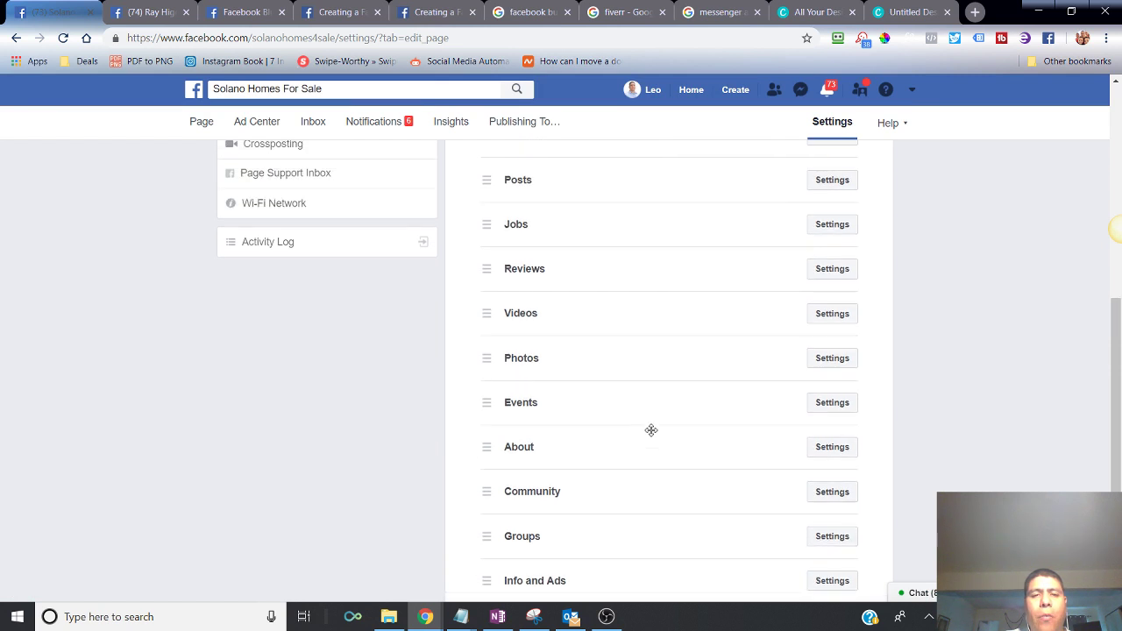
left_click(833, 403)
scroll(894, 457, "down", 1)
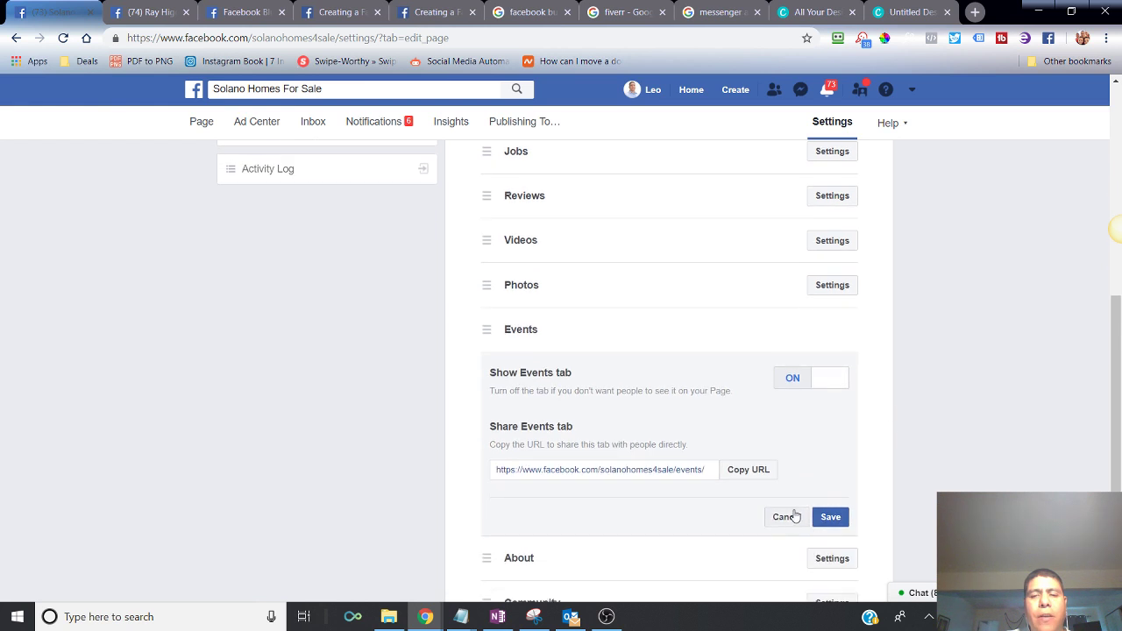
left_click(794, 516)
scroll(856, 428, "up", 1)
scroll(643, 382, "up", 1)
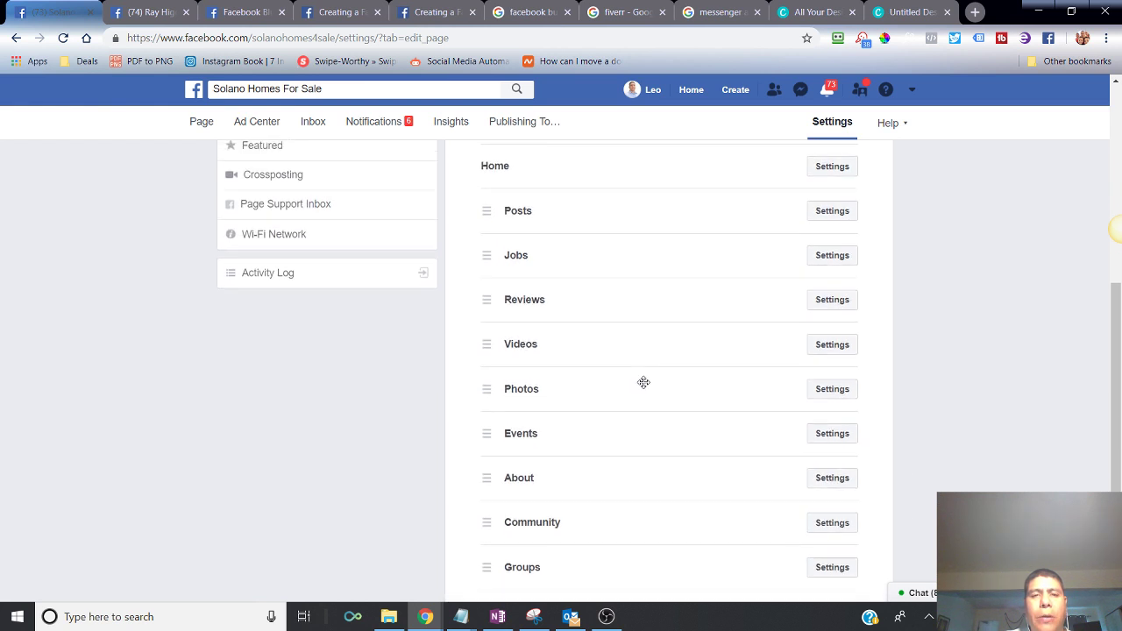
scroll(643, 382, "up", 2)
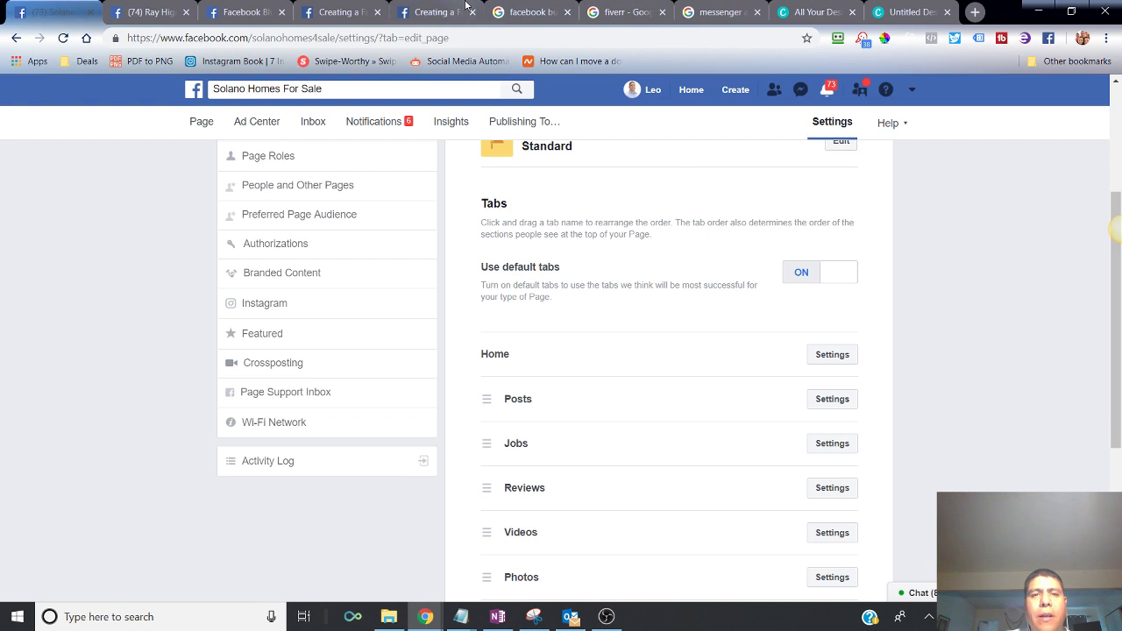
Step: Return to the Blueprint lesson and read the Add a call-to-action button section down to the Add a Button example
left_click(467, 8)
scroll(471, 265, "up", 2)
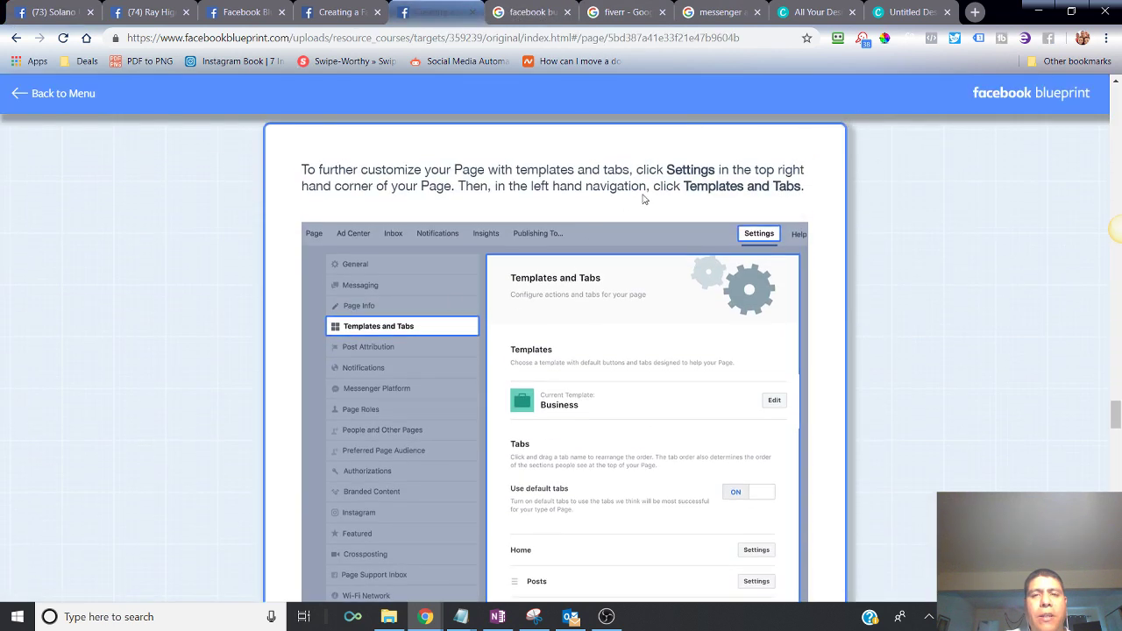
scroll(648, 245, "down", 6)
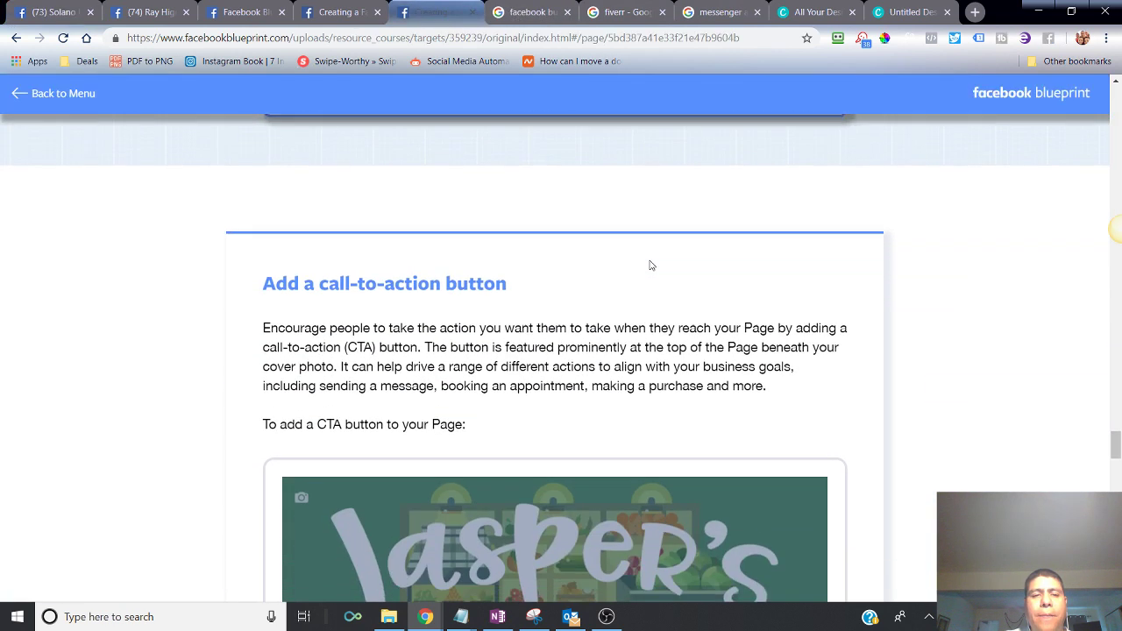
scroll(650, 265, "down", 1)
scroll(308, 218, "down", 3)
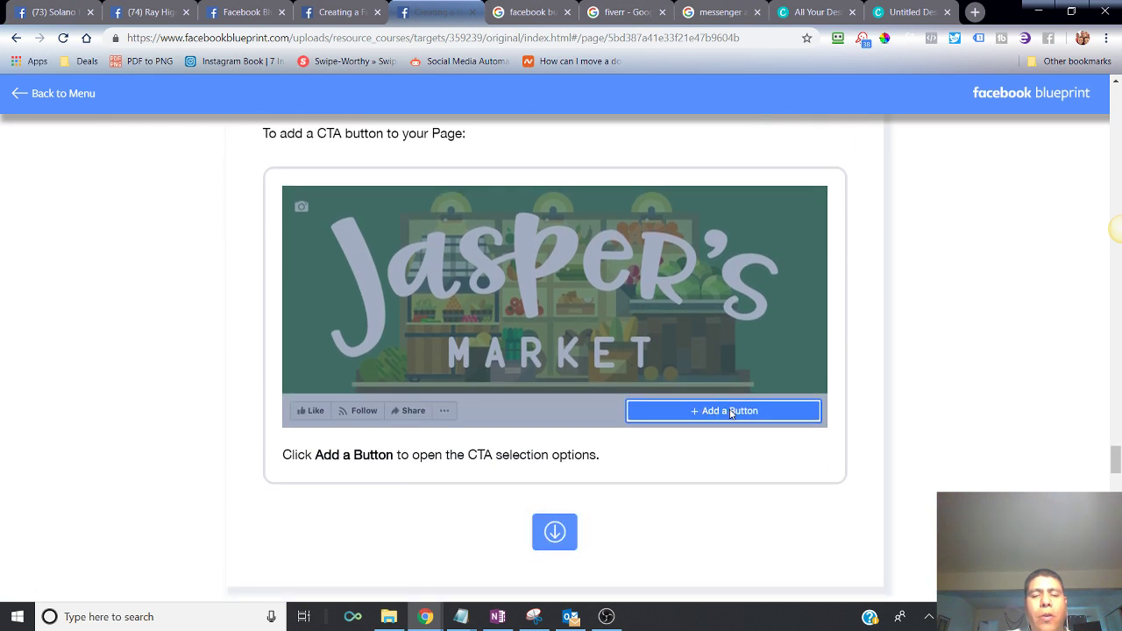
Step: Advance through the lesson's button example, reading the Contact you options with Send Message and continuing to Step 2
left_click(555, 531)
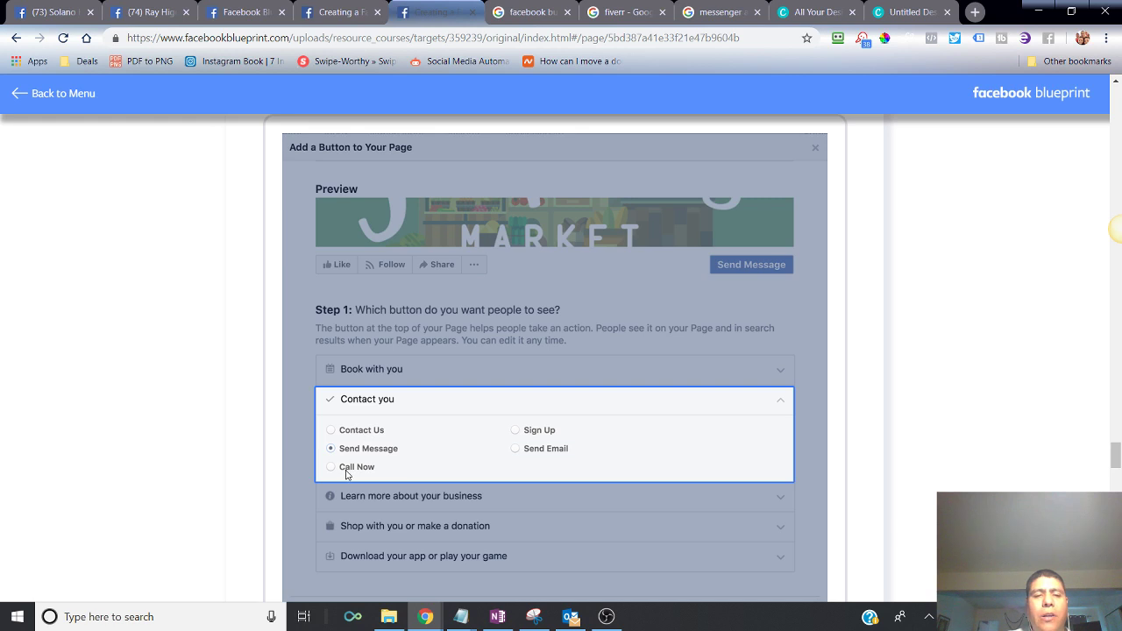
scroll(572, 471, "down", 3)
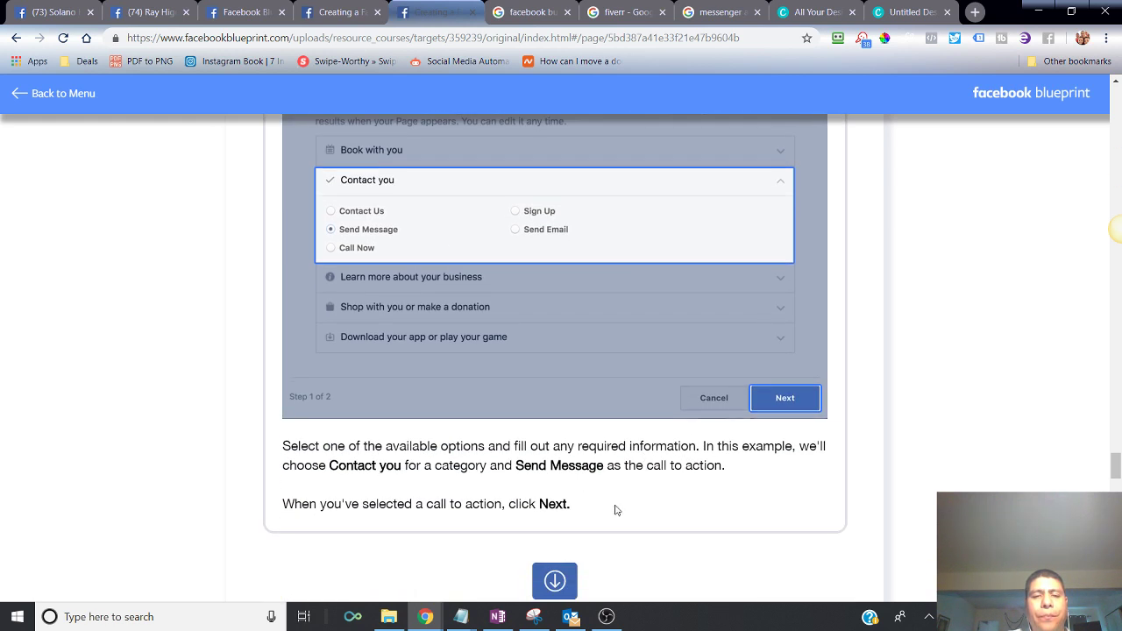
scroll(579, 517, "down", 1)
left_click(547, 517)
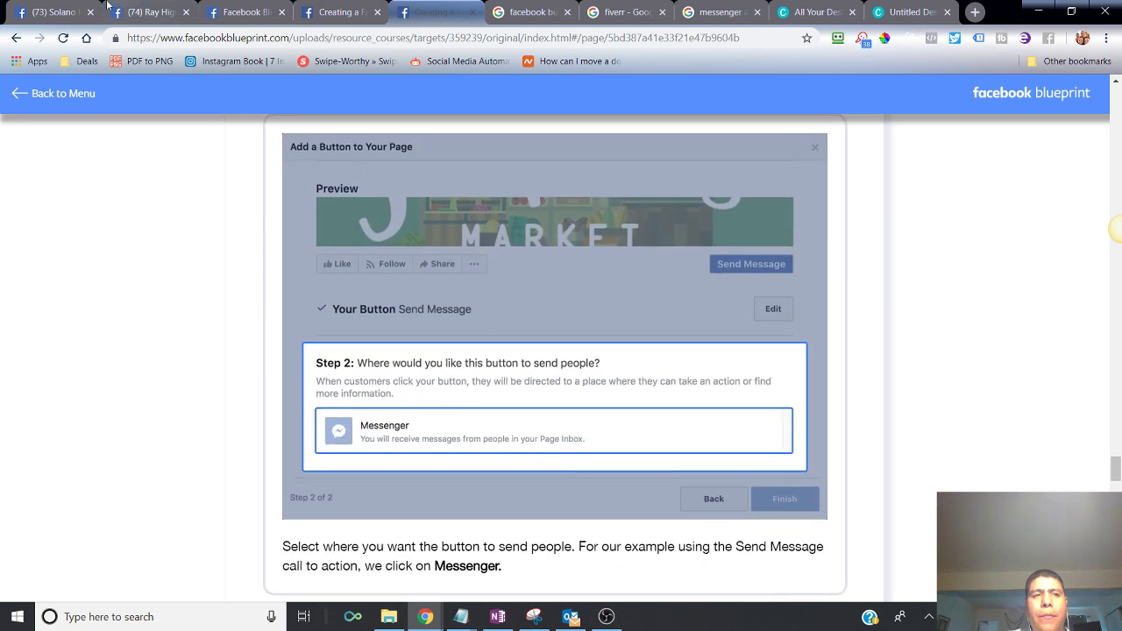
Step: Switch to the Rank Makers example Page, open the destination of its Sign Up button and close that website
left_click(79, 6)
left_click(114, 8)
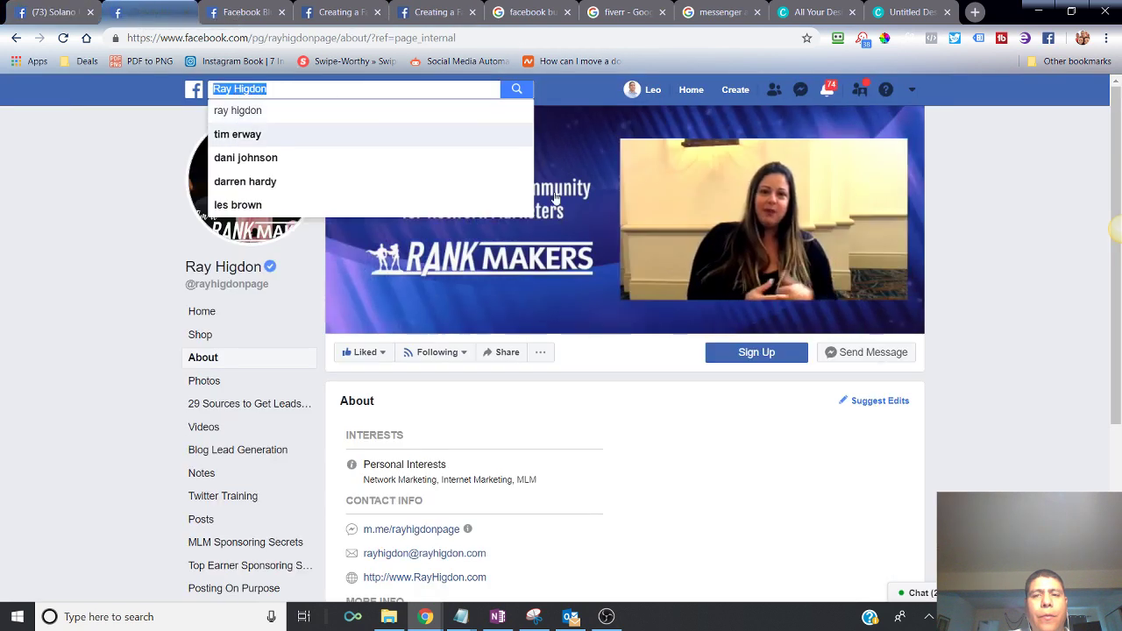
right_click(774, 358)
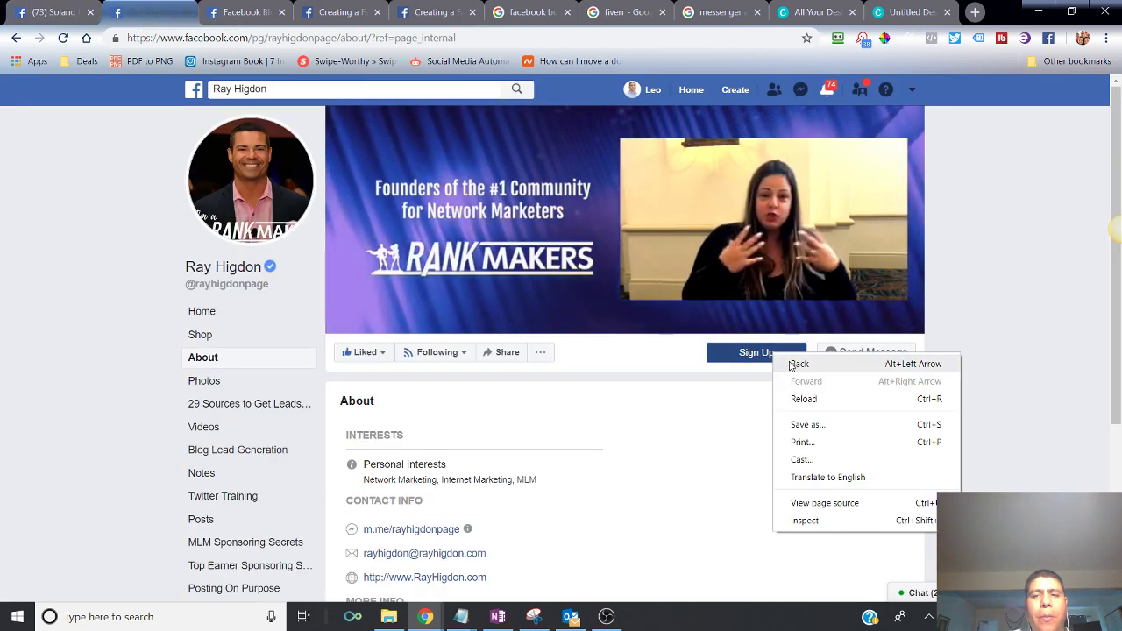
left_click(793, 395)
left_click(752, 354)
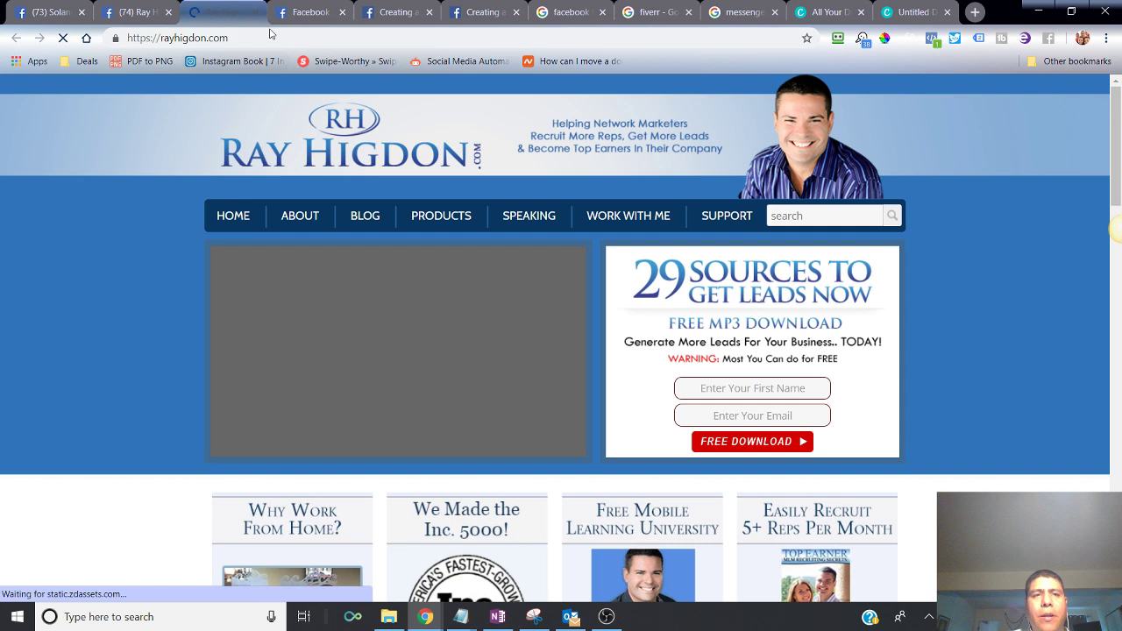
left_click(256, 12)
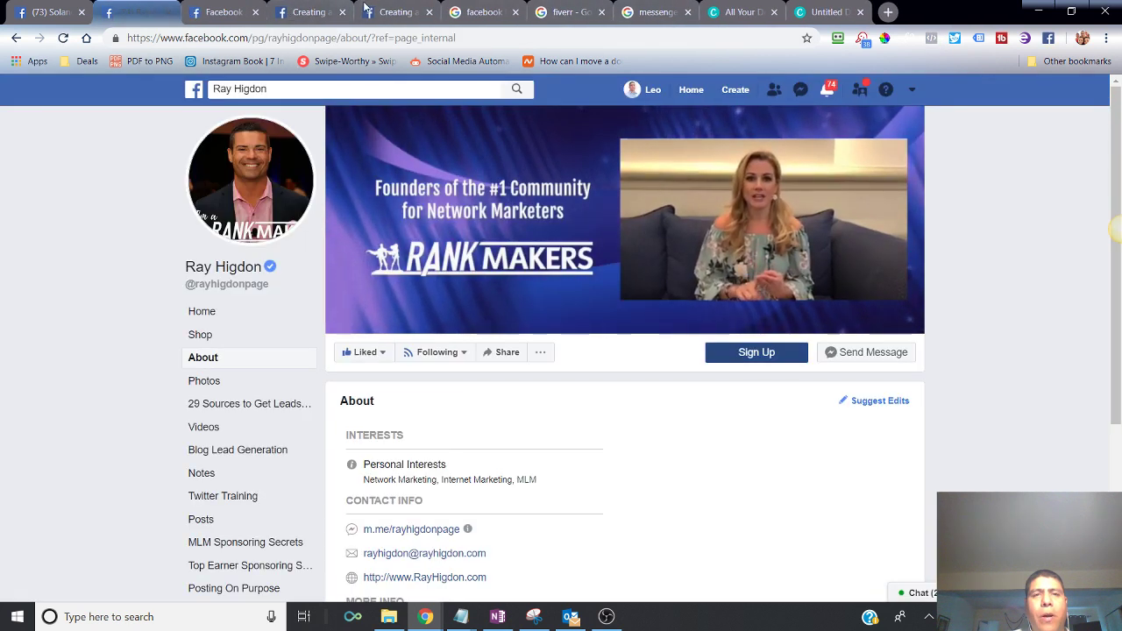
Step: Go back to the Blueprint lesson, read the Messenger destination step and advance to the final review of the button
left_click(368, 9)
scroll(412, 403, "down", 2)
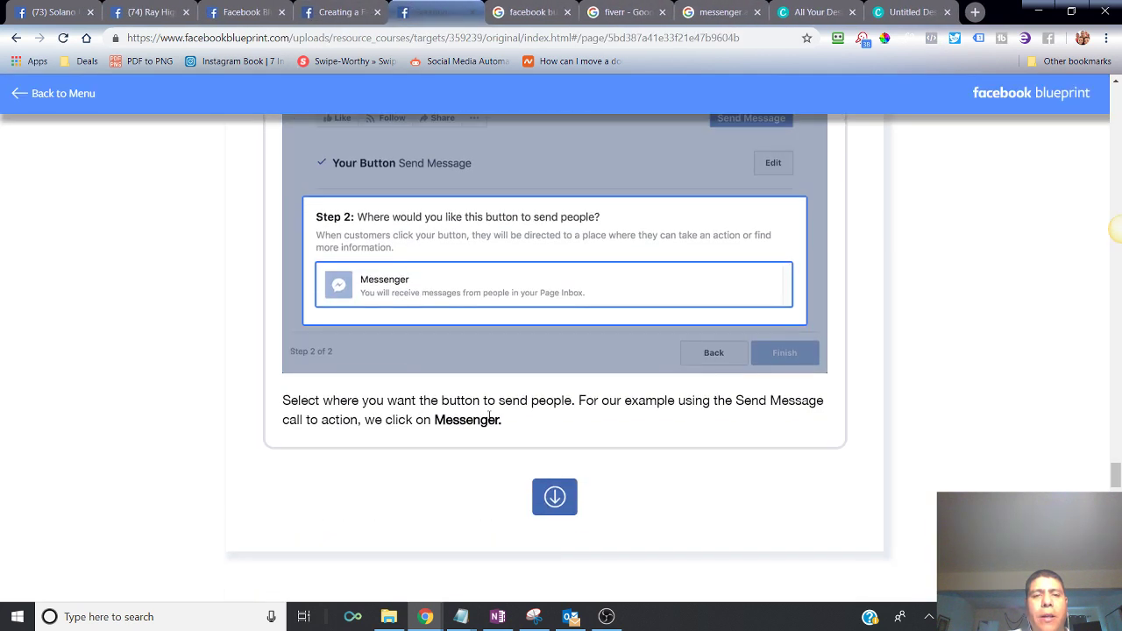
scroll(457, 268, "up", 2)
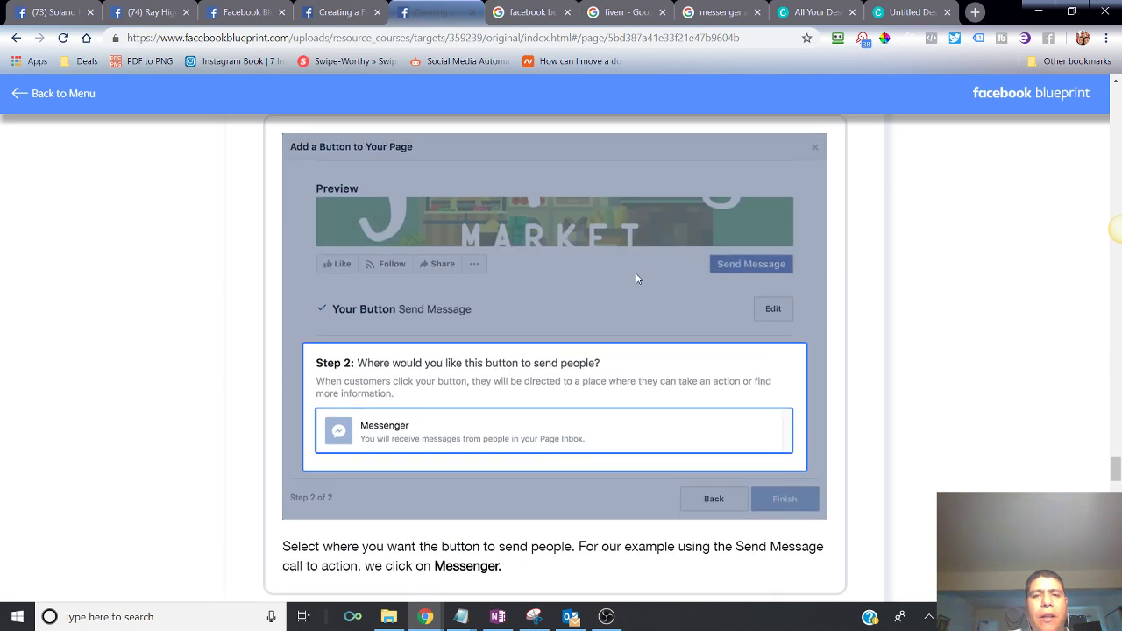
scroll(635, 273, "down", 2)
left_click(554, 497)
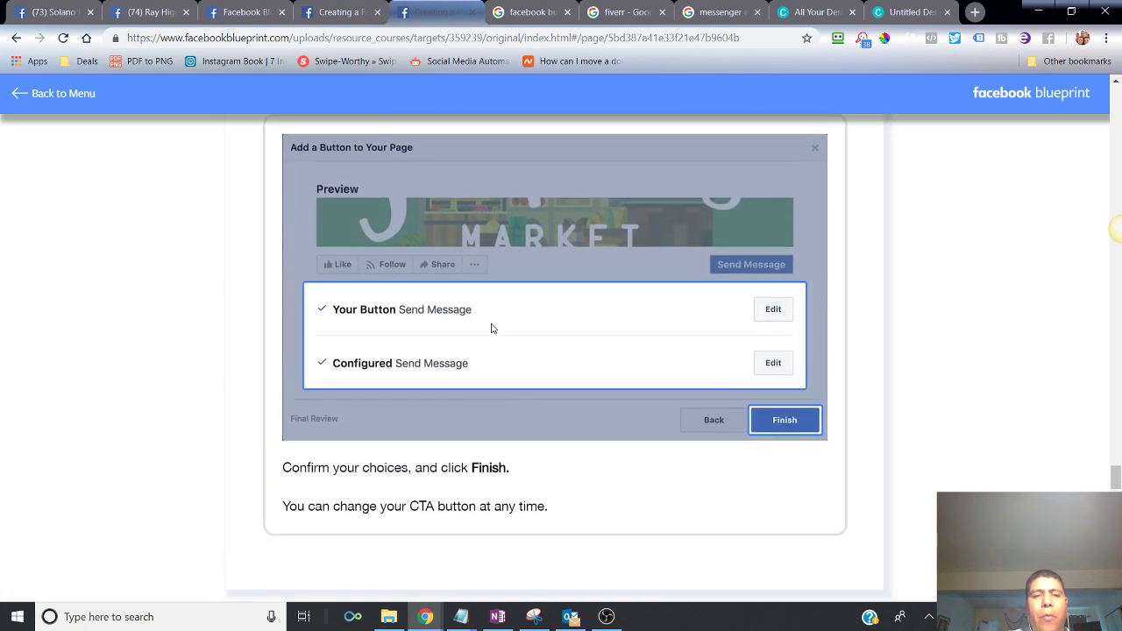
Step: Switch from the Blueprint lesson to the Solano Homes For Sale Page and open its Add a Button setup
scroll(666, 445, "down", 2)
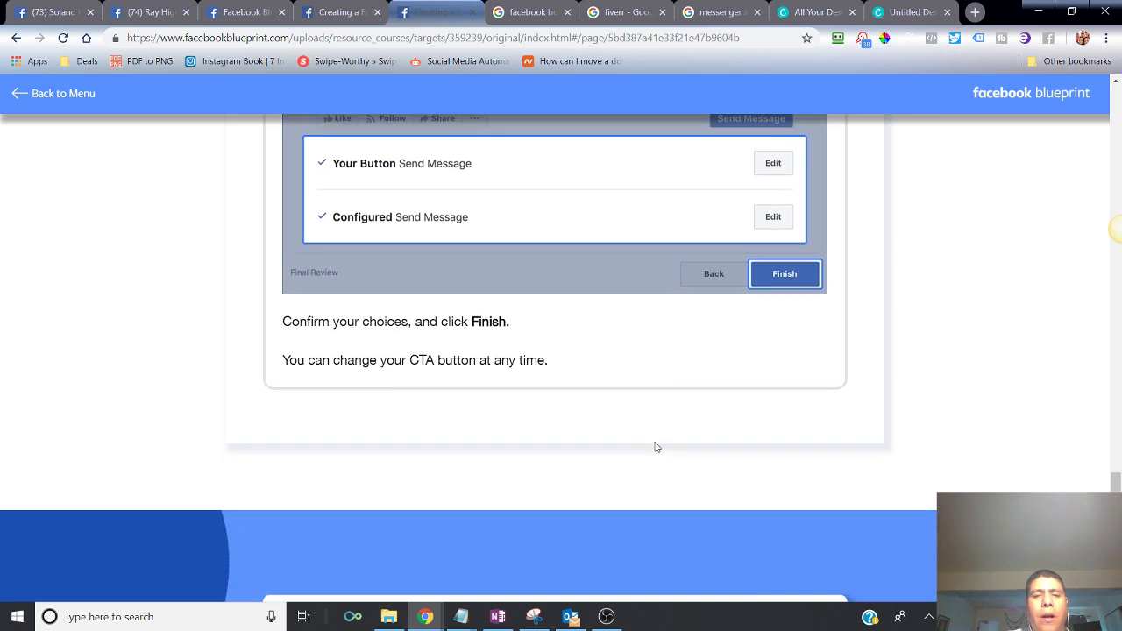
scroll(576, 433, "up", 2)
left_click(63, 10)
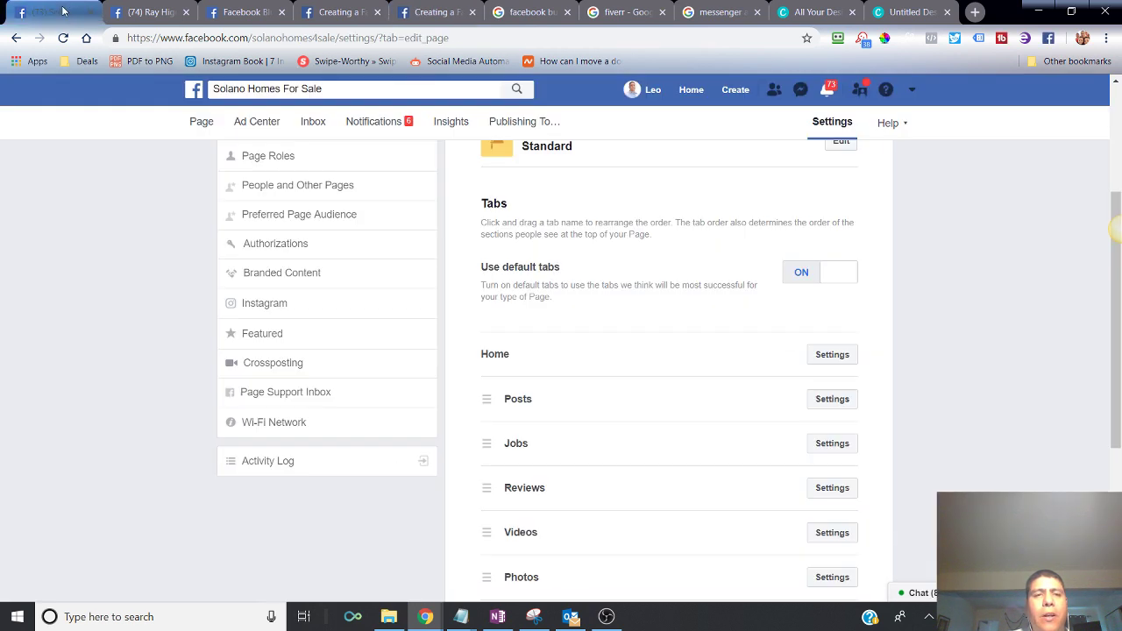
scroll(585, 333, "up", 3)
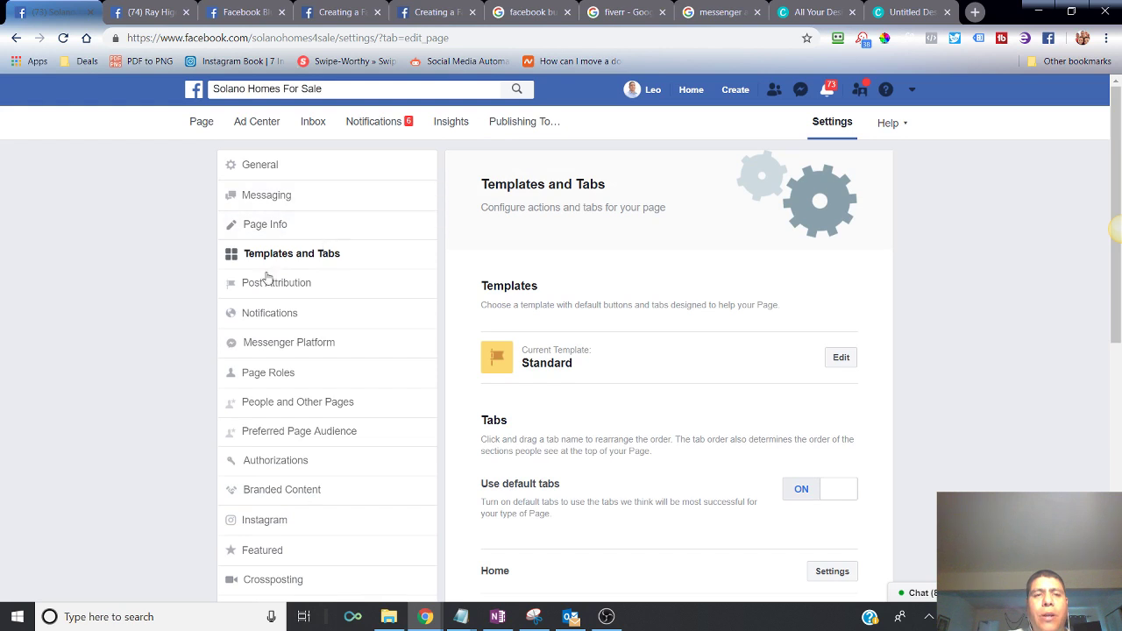
left_click(201, 128)
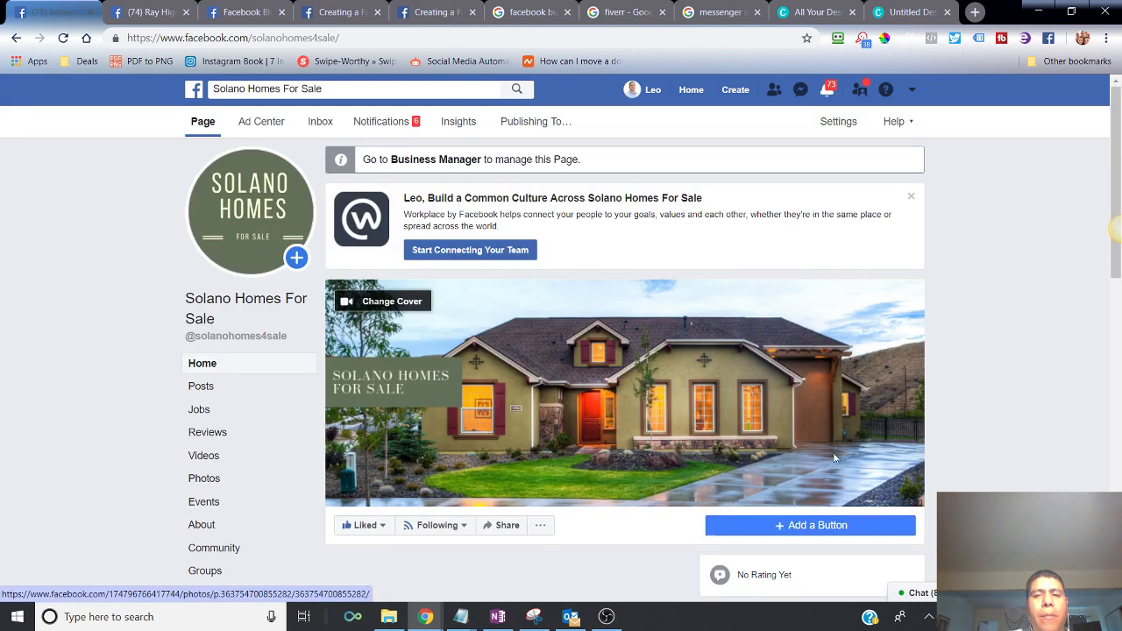
left_click(808, 526)
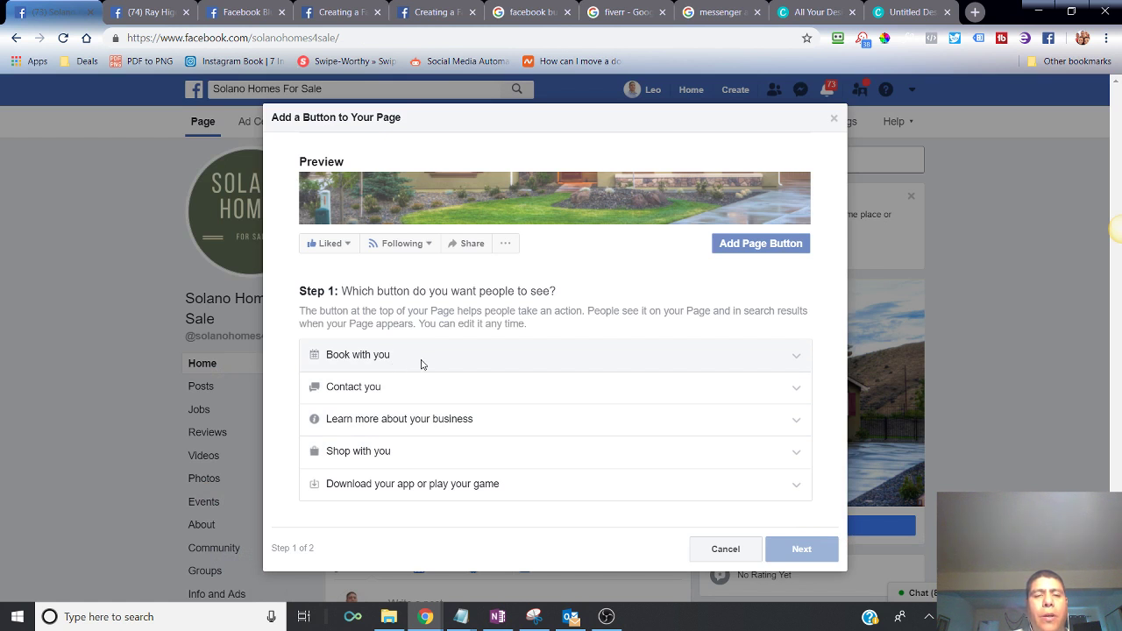
Step: Choose Book Now under Book with you as the Page button and continue to Step 2
left_click(796, 358)
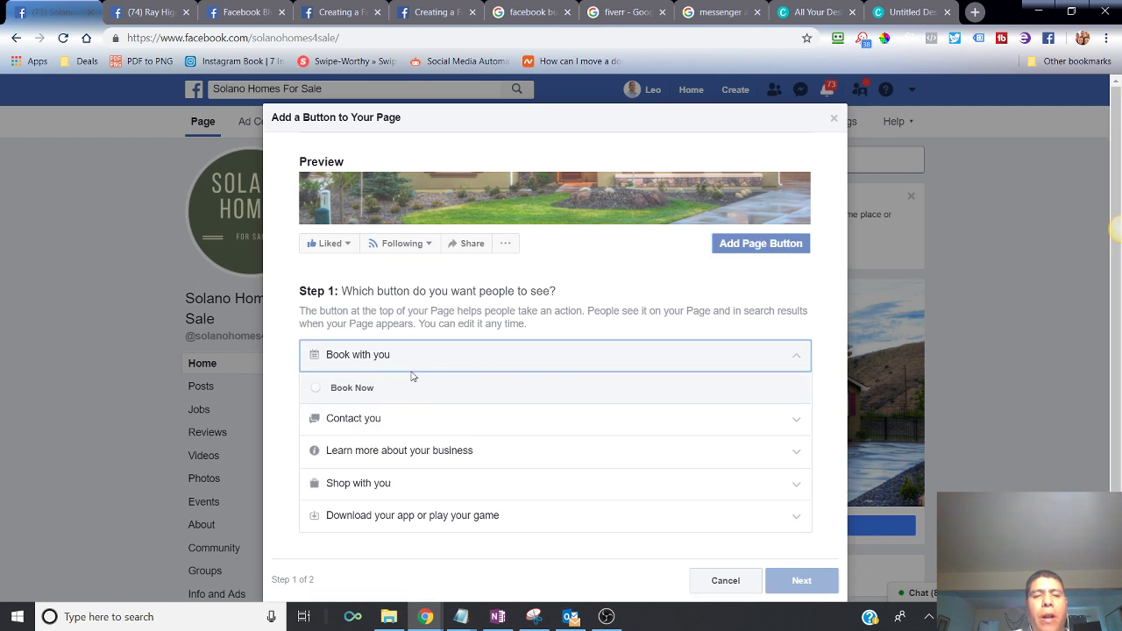
left_click(368, 390)
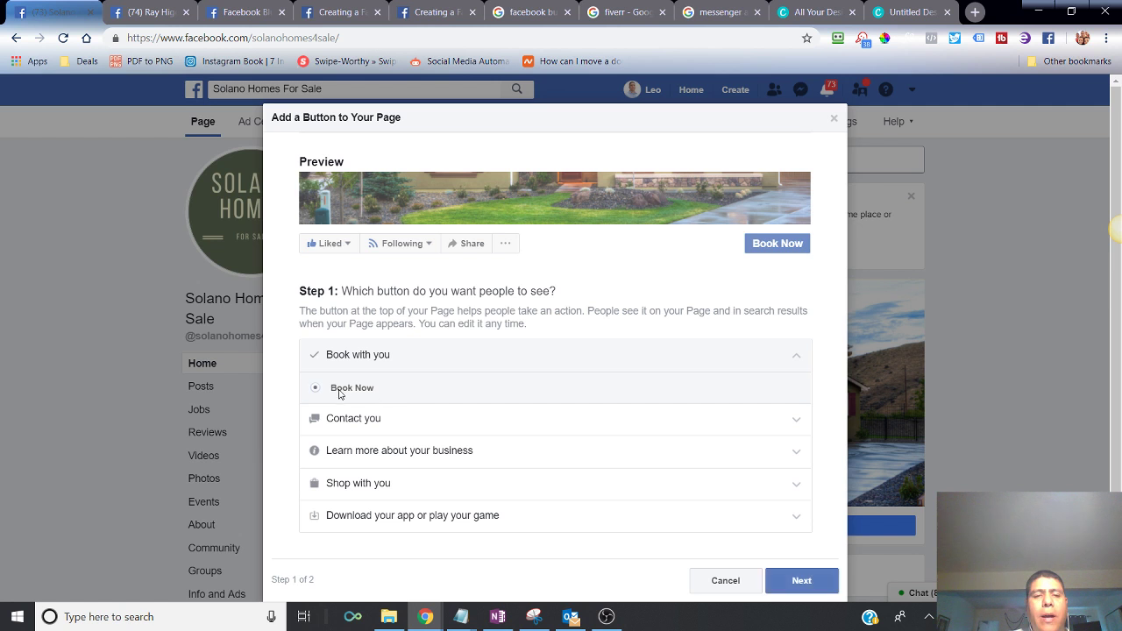
left_click(795, 581)
Step: Review the Book Now destinations from Appointments on Facebook and Link to Website through Setster, and go back to Step 1
scroll(429, 442, "down", 1)
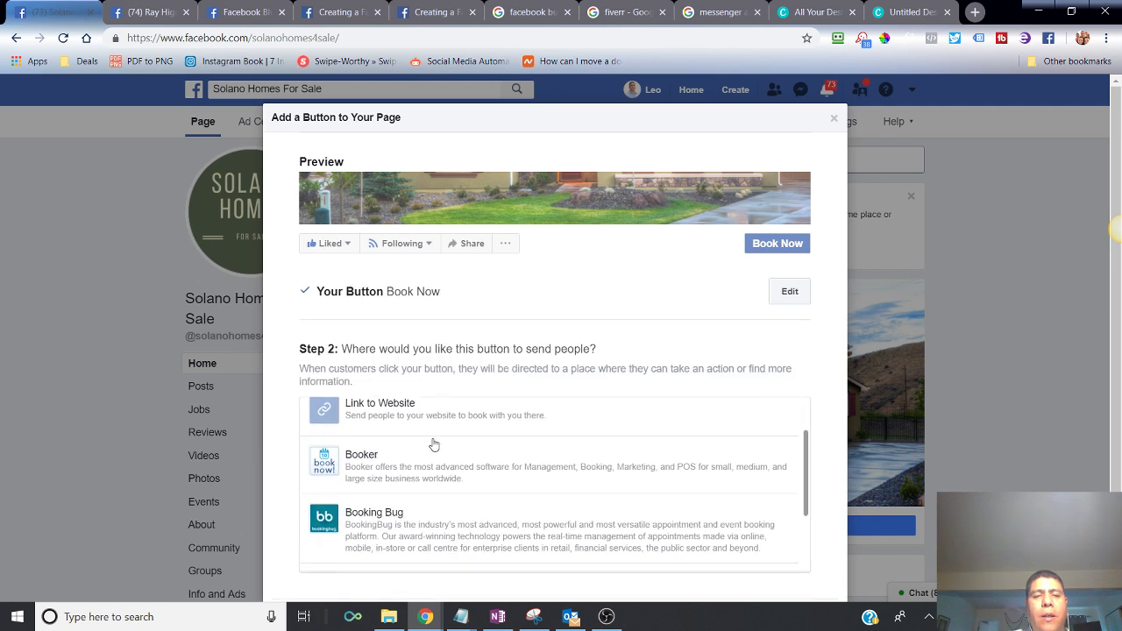
scroll(426, 436, "up", 1)
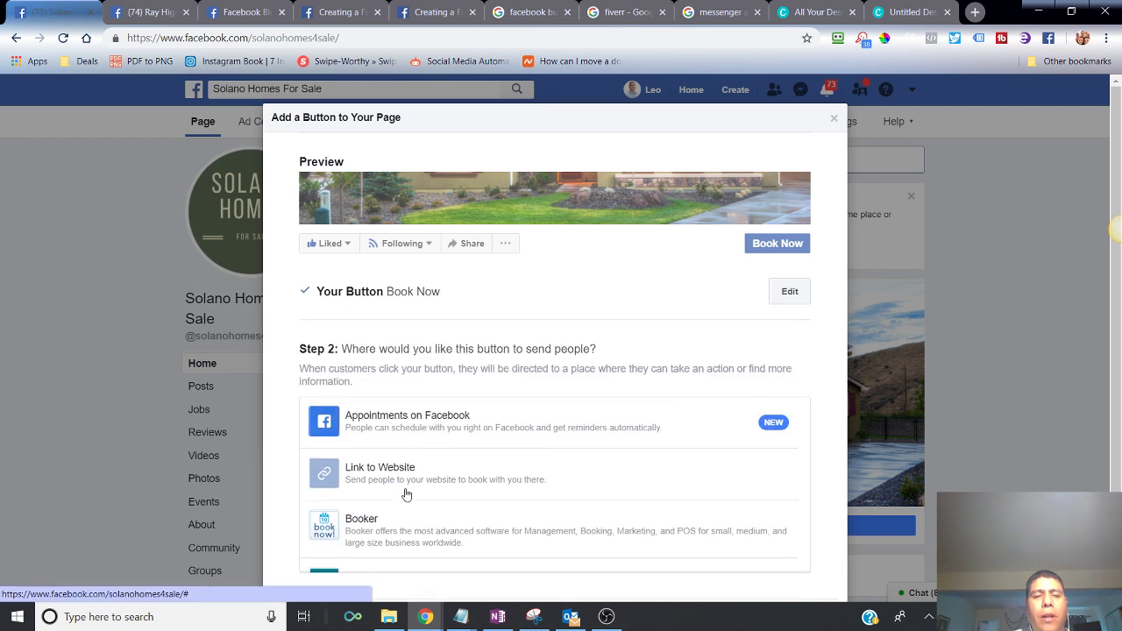
scroll(324, 530, "down", 5)
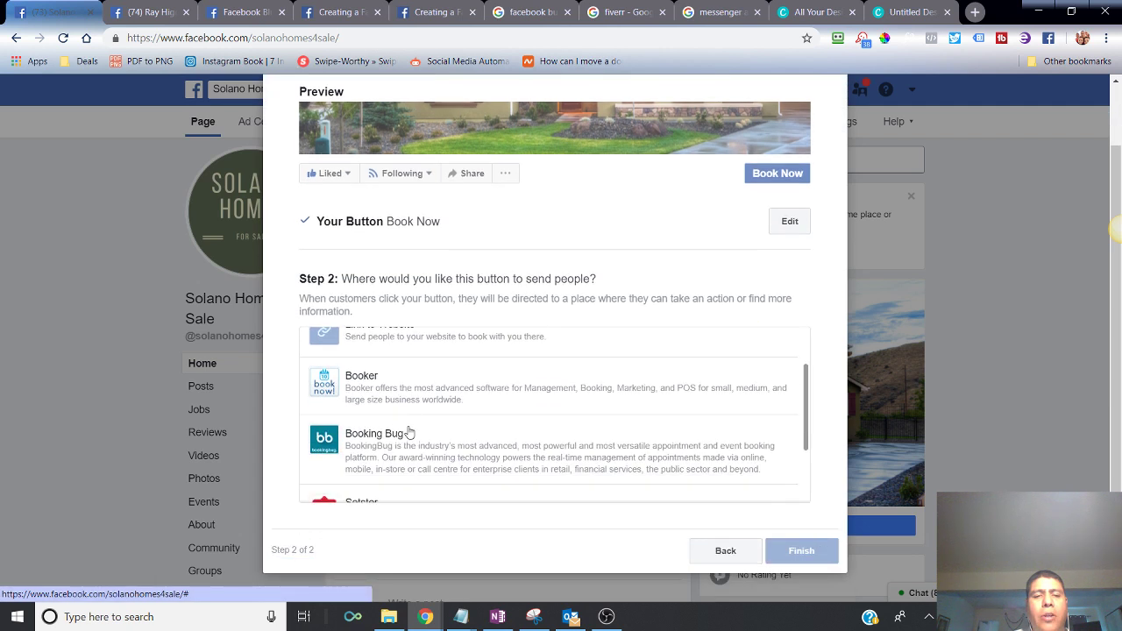
scroll(408, 434, "down", 1)
scroll(445, 434, "up", 2)
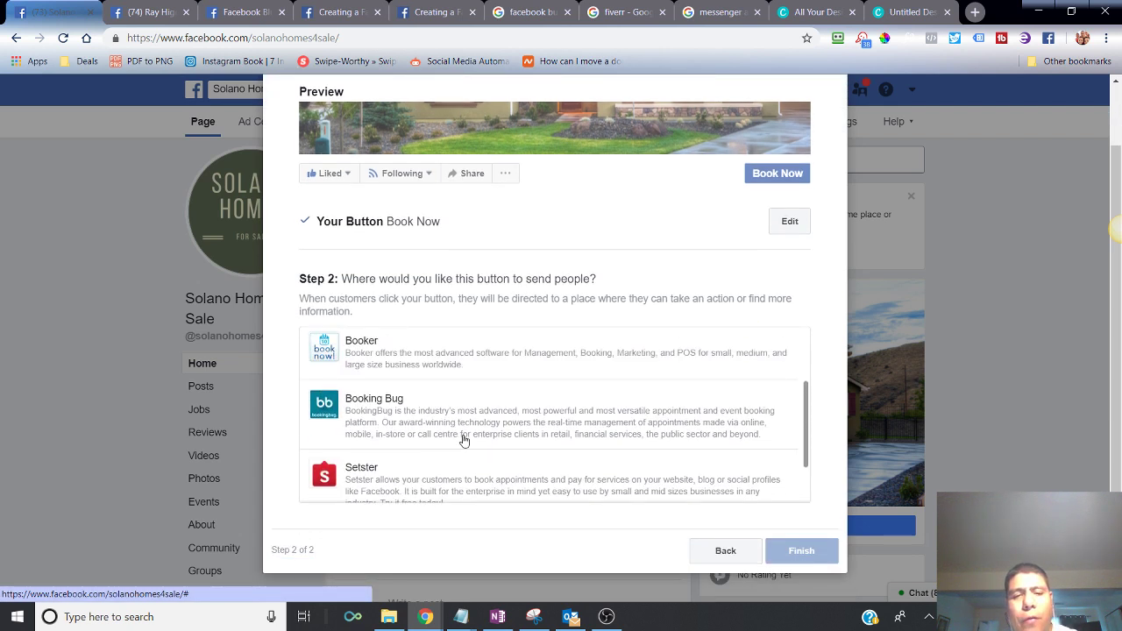
scroll(488, 441, "down", 2)
scroll(488, 441, "up", 5)
left_click(722, 549)
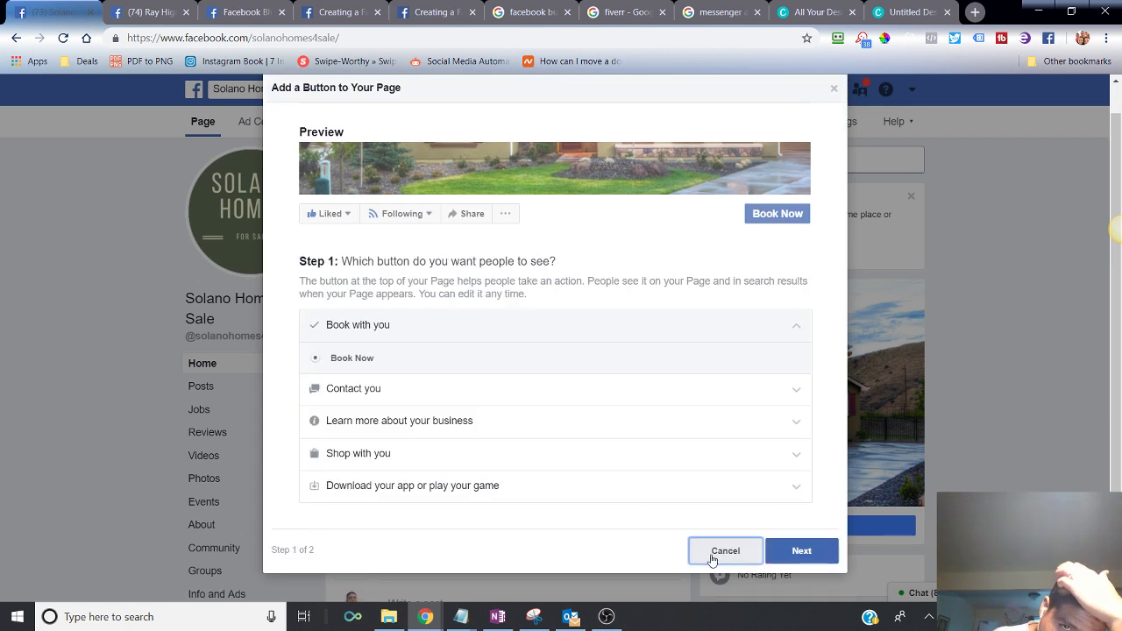
Step: Preview the Contact you button choices, including Contact Us, Send Message and Send Email
left_click(373, 388)
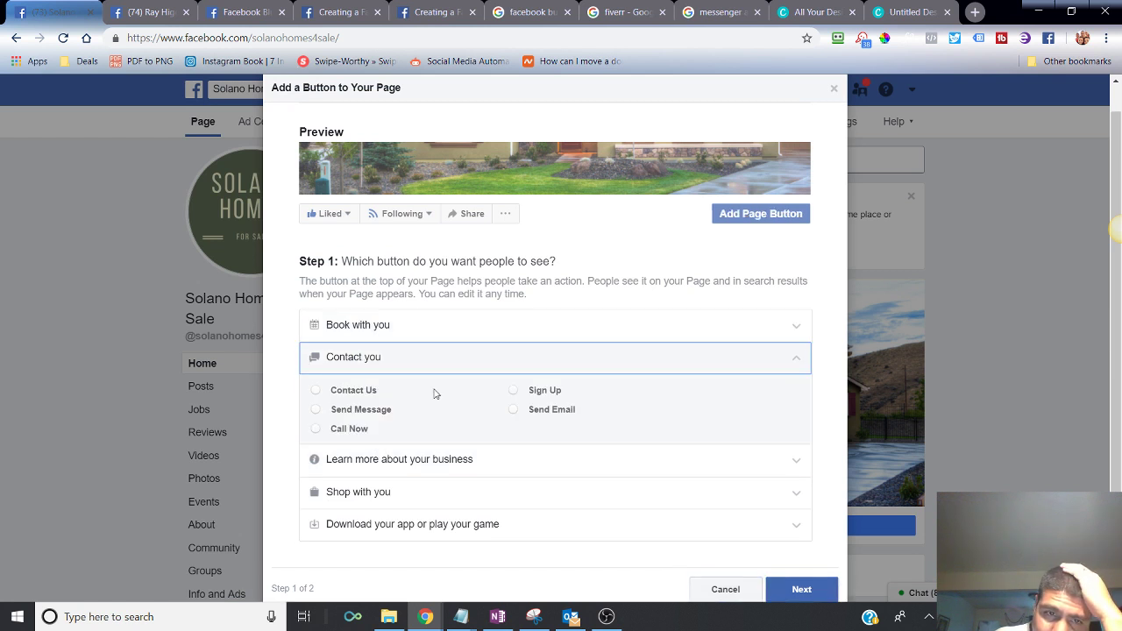
left_click(317, 391)
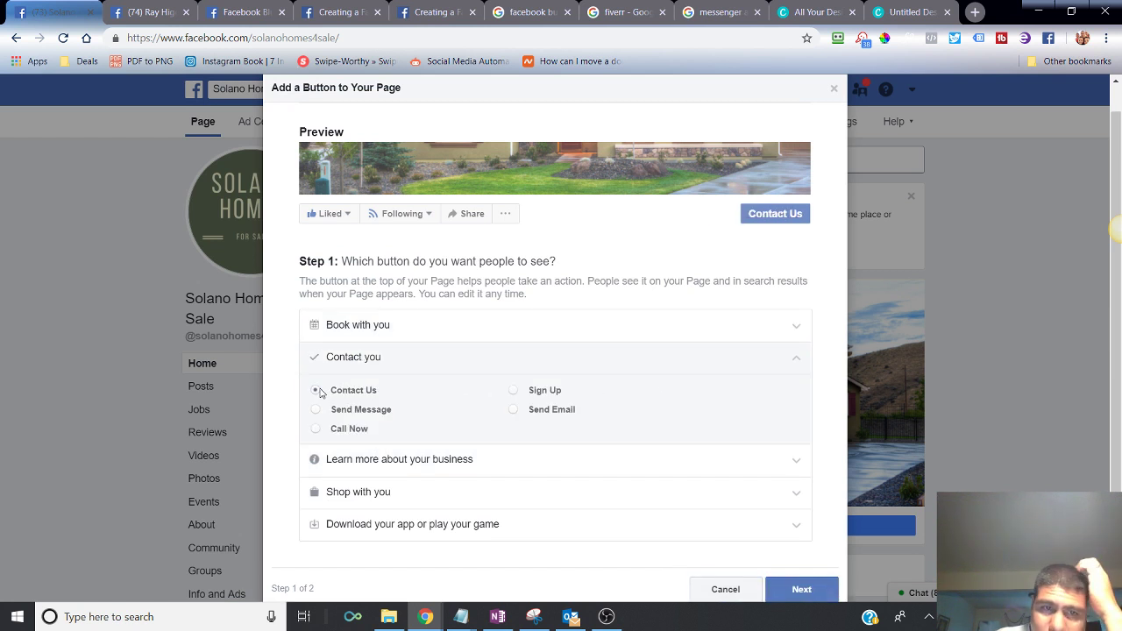
left_click(317, 429)
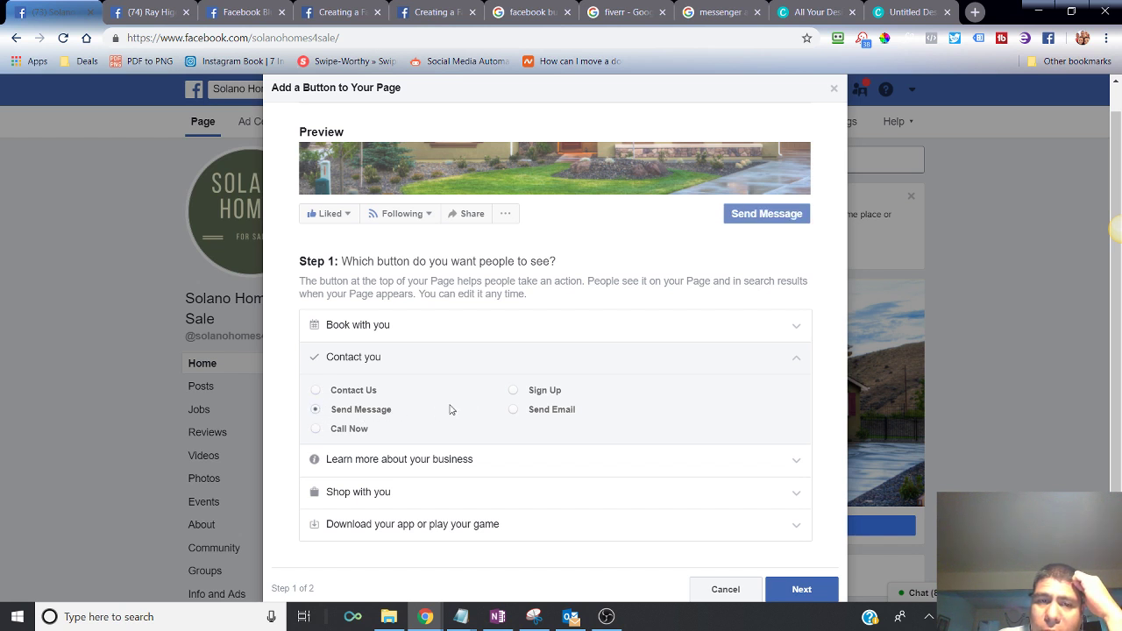
left_click(514, 391)
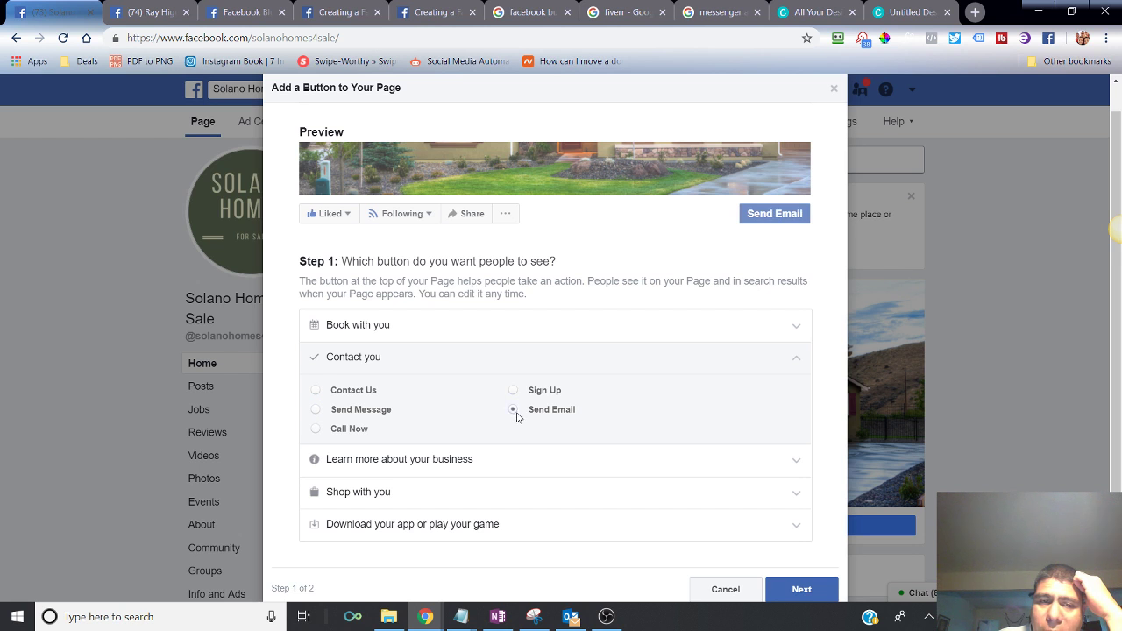
Step: Preview the Watch Video and Learn More buttons under Learn more about your business
left_click(798, 460)
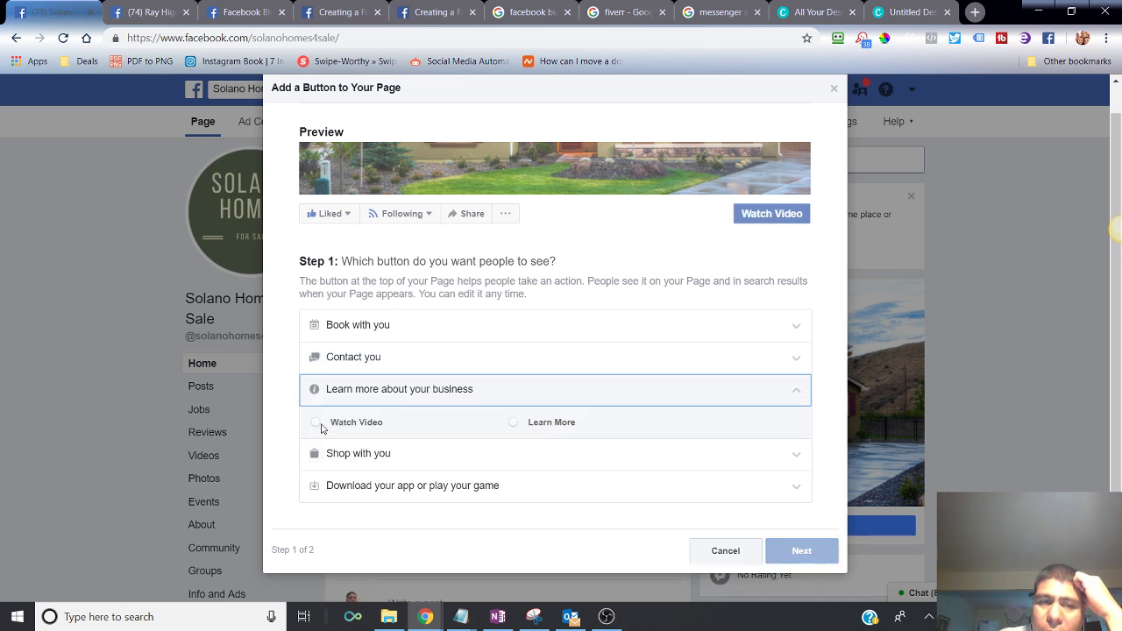
left_click(319, 425)
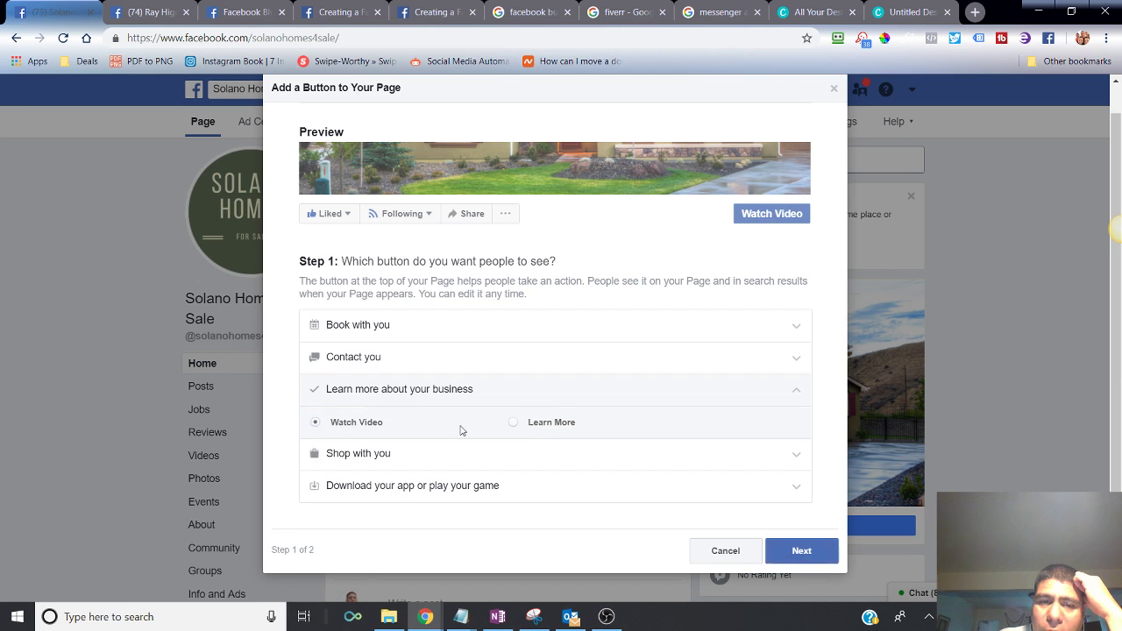
left_click(511, 423)
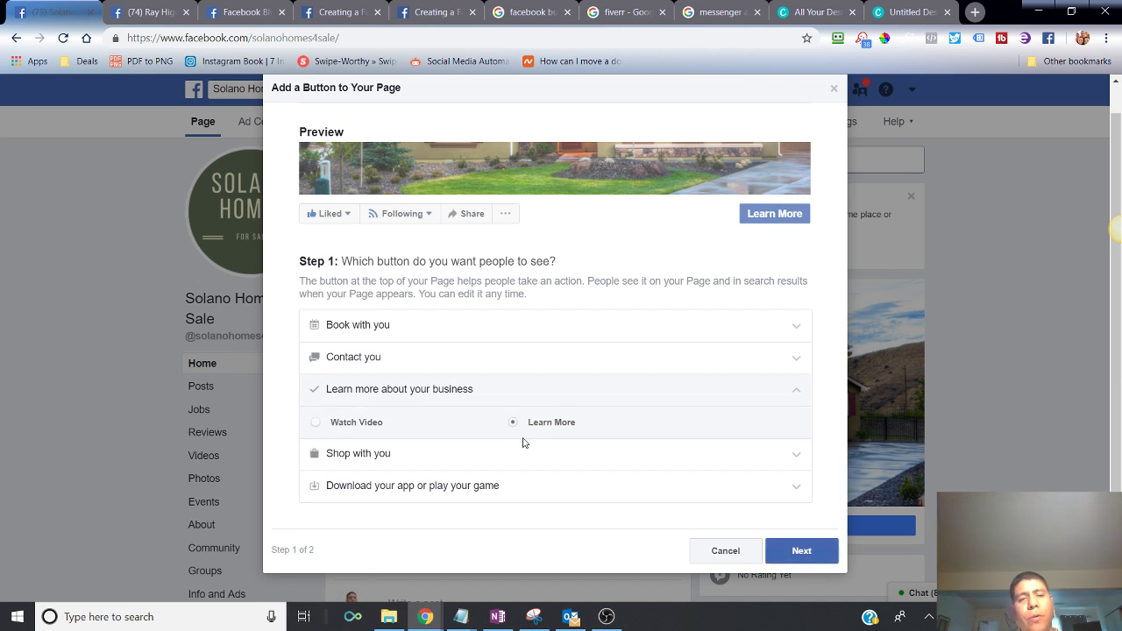
Step: Preview the See Offers and Shop Now buttons under Shop with you
left_click(783, 455)
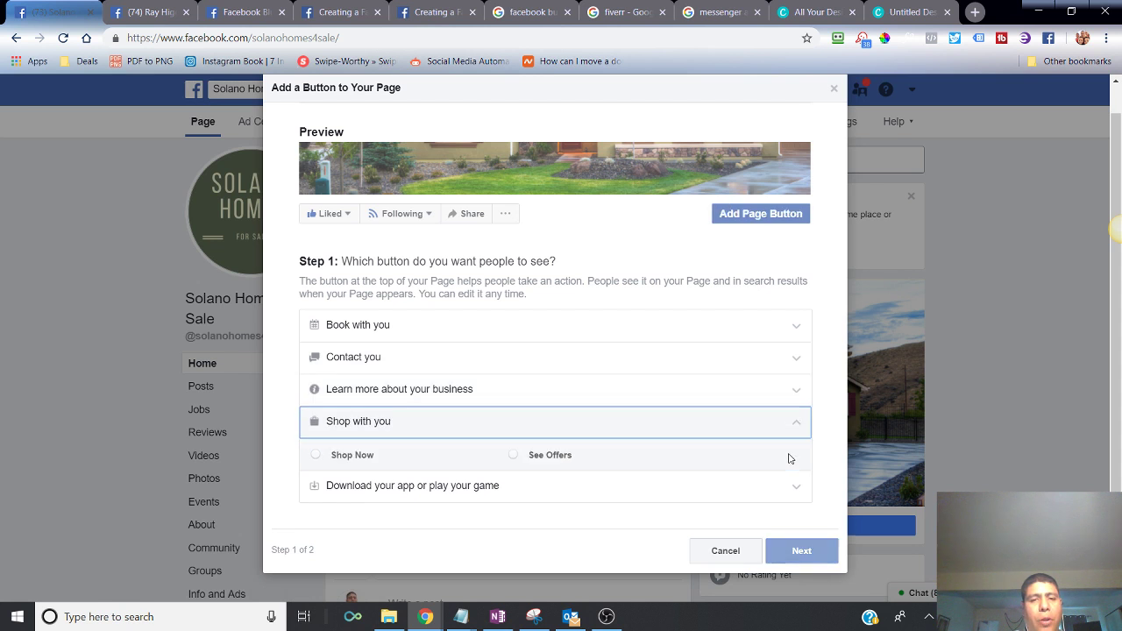
left_click(515, 456)
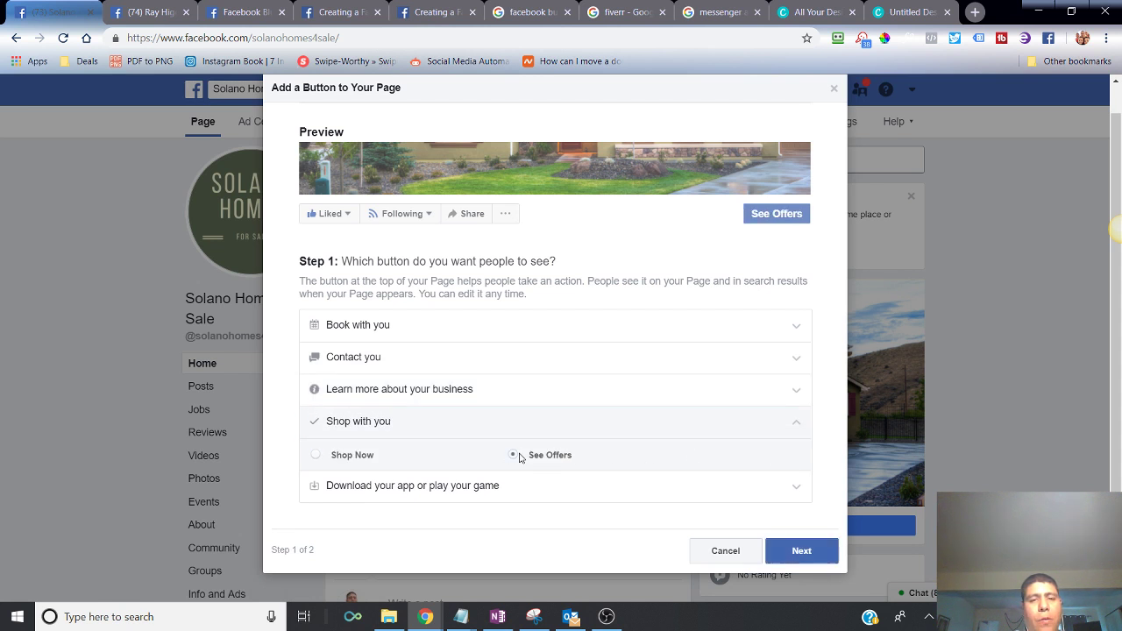
left_click(317, 456)
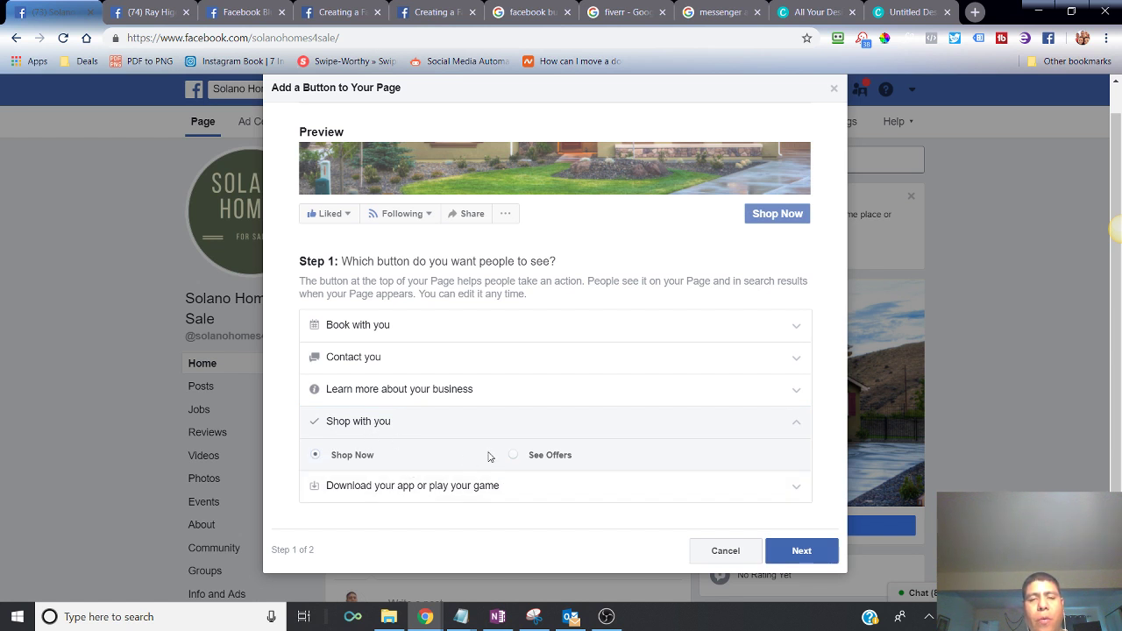
Step: View the options under Download your app or play your game, and close the button setup without adding one
left_click(798, 488)
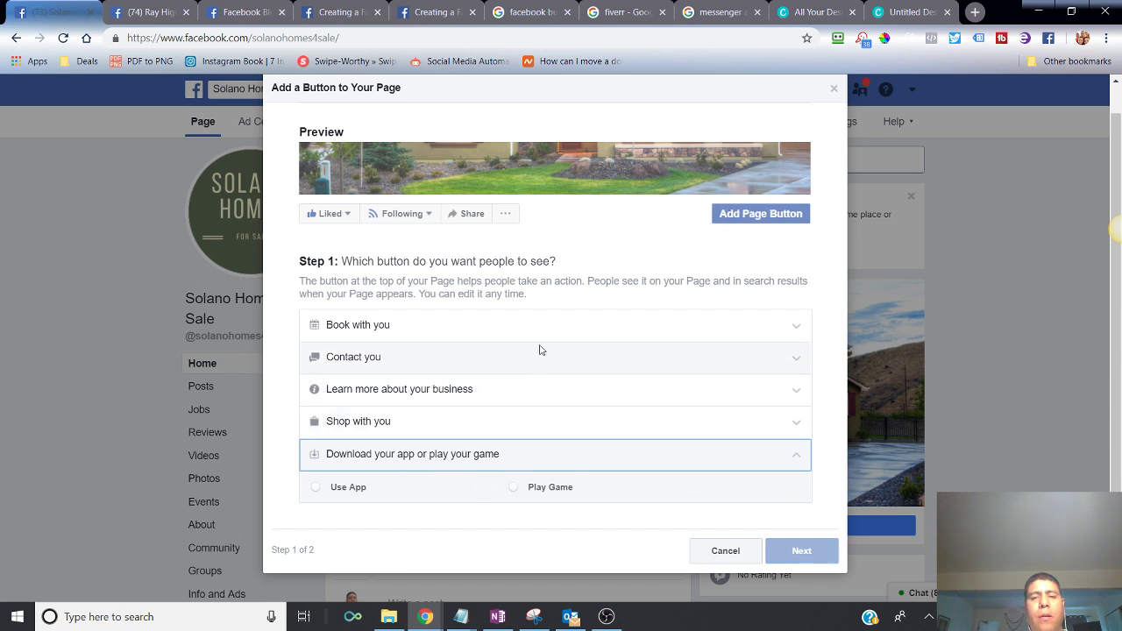
scroll(813, 168, "up", 1)
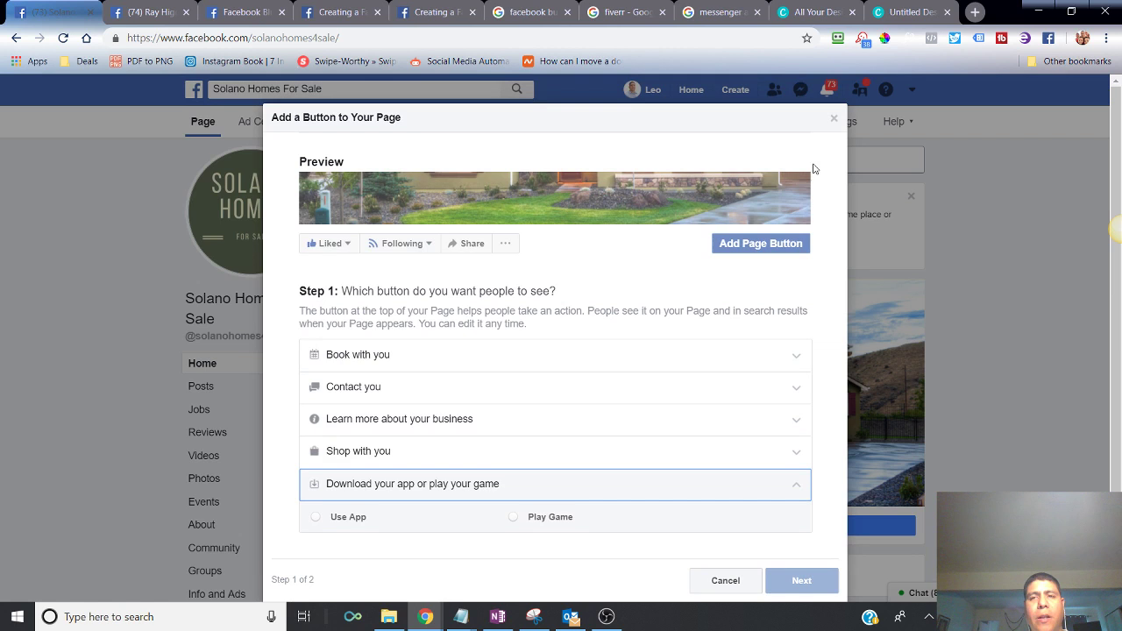
left_click(834, 121)
Step: Return to the Blueprint lesson, read the Test your CTA button section and advance its example
left_click(455, 11)
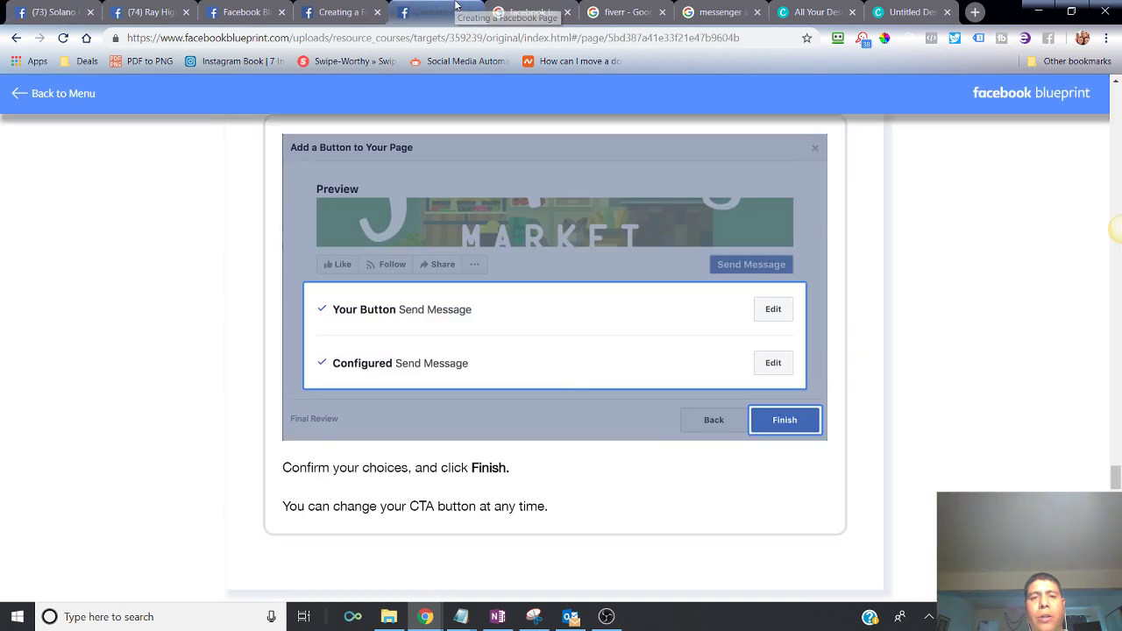
scroll(546, 390, "down", 6)
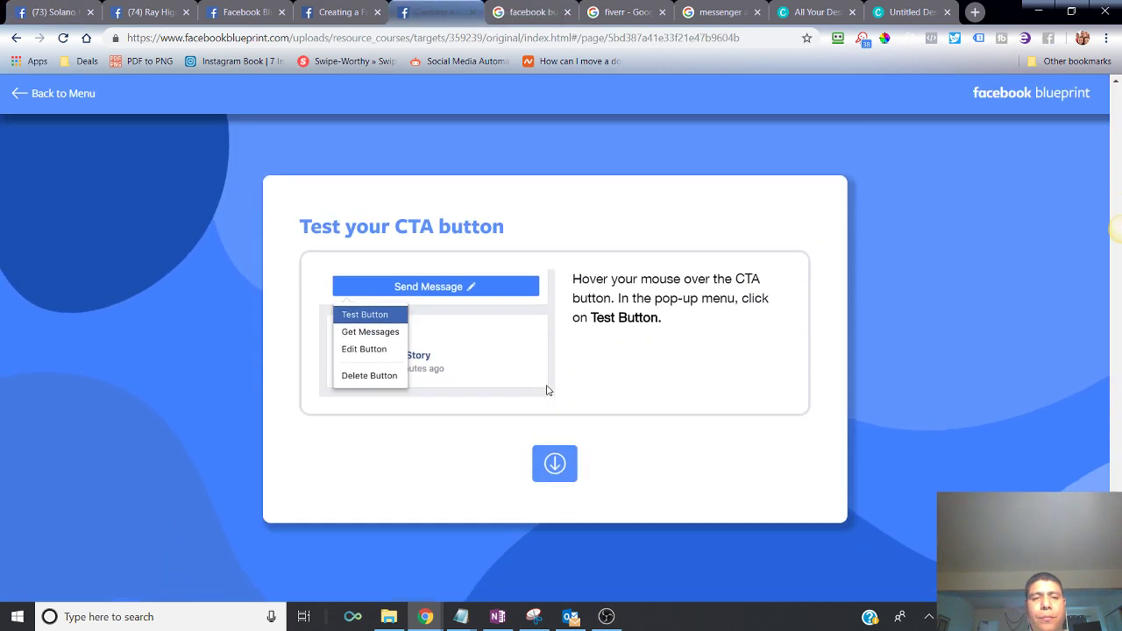
scroll(507, 346, "down", 3)
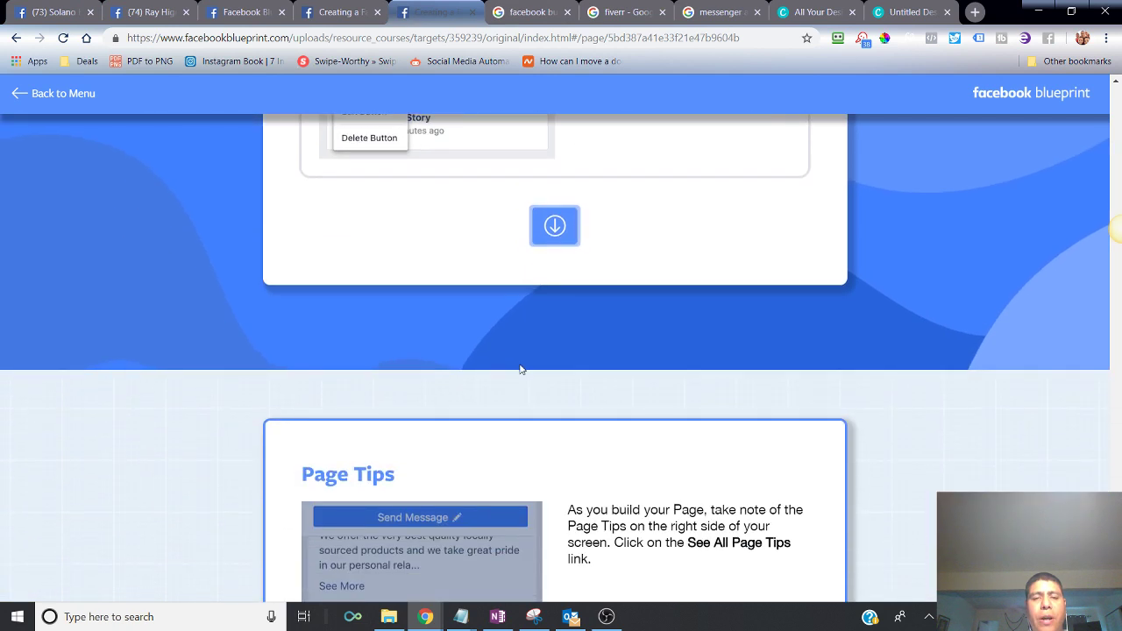
left_click(553, 229)
scroll(613, 344, "down", 10)
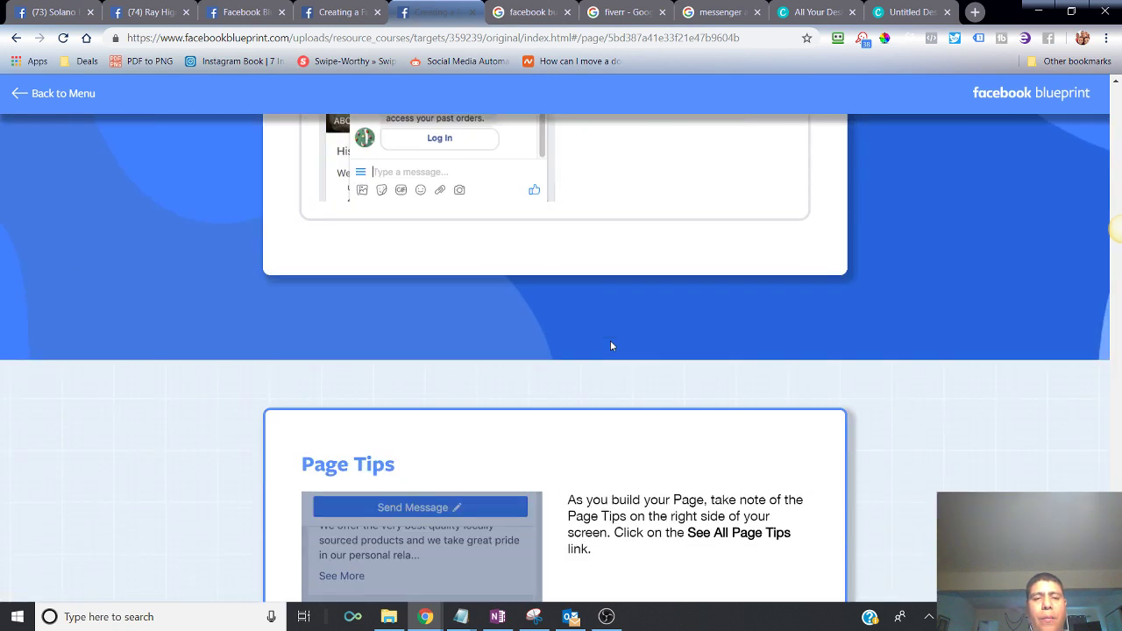
Step: Read the Page Tips and Additional features sections, and continue to the Status section of the Page Post Types lesson
scroll(607, 349, "down", 8)
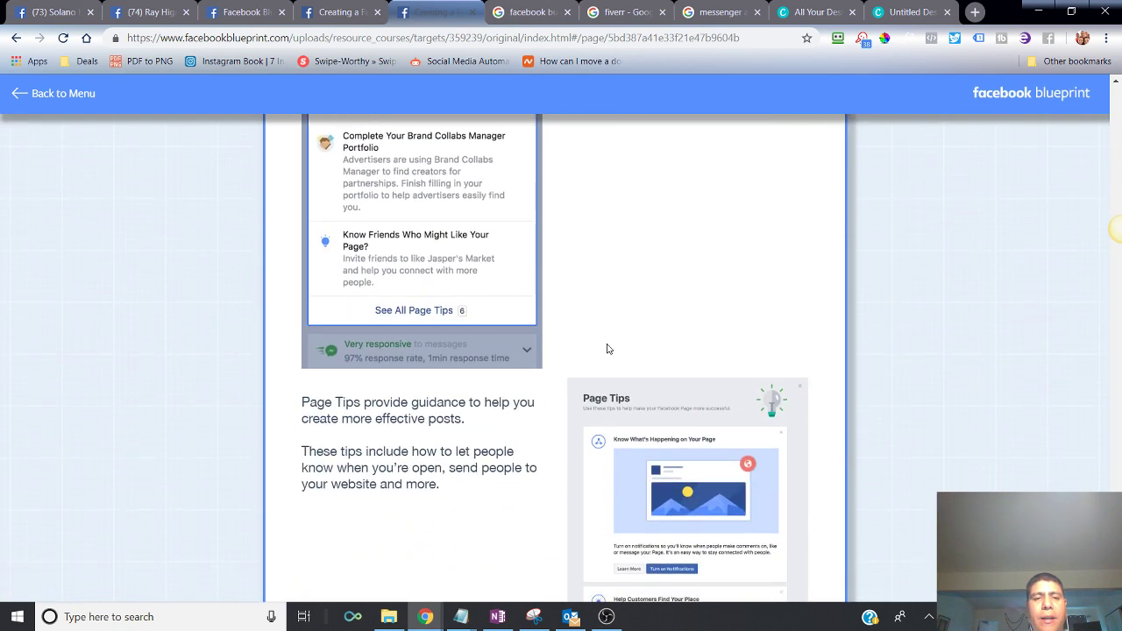
scroll(607, 349, "down", 5)
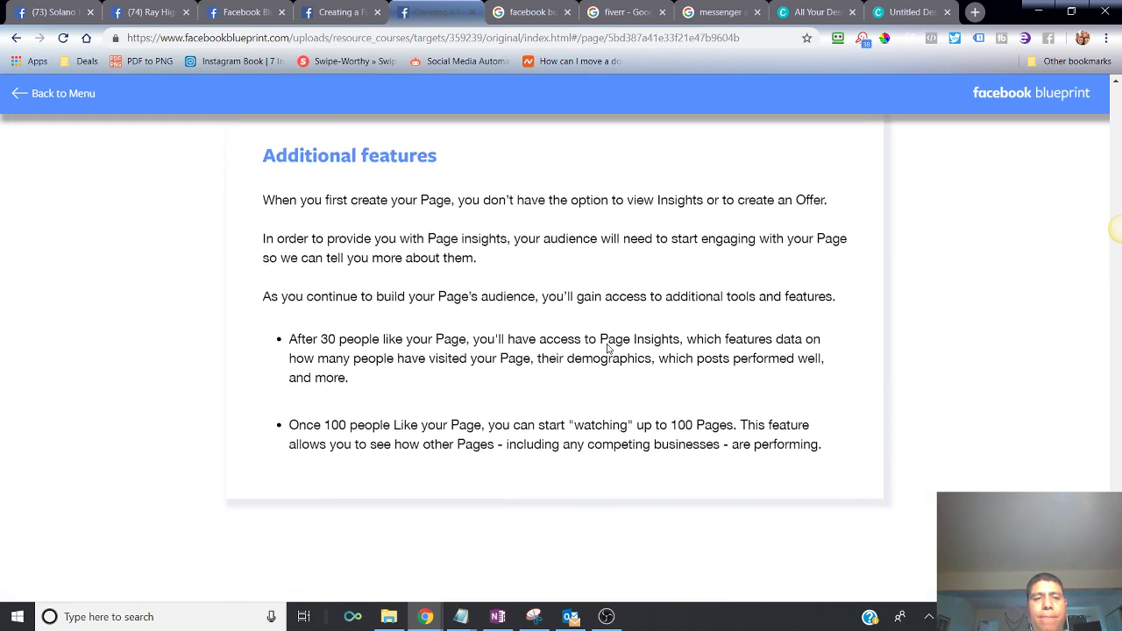
left_click(564, 463)
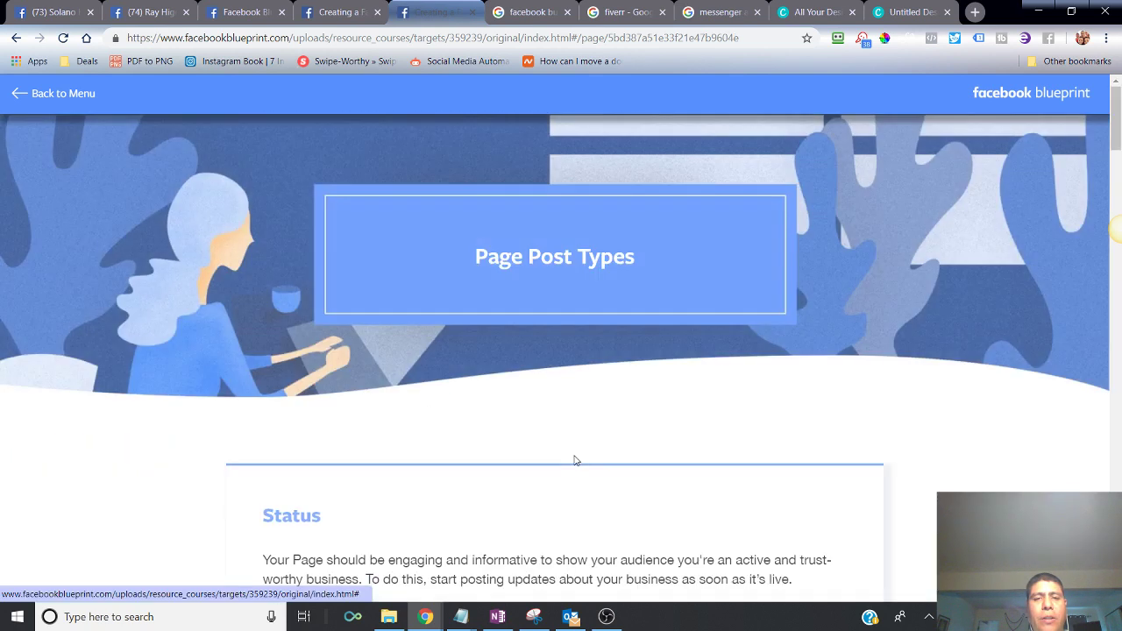
scroll(454, 312, "down", 3)
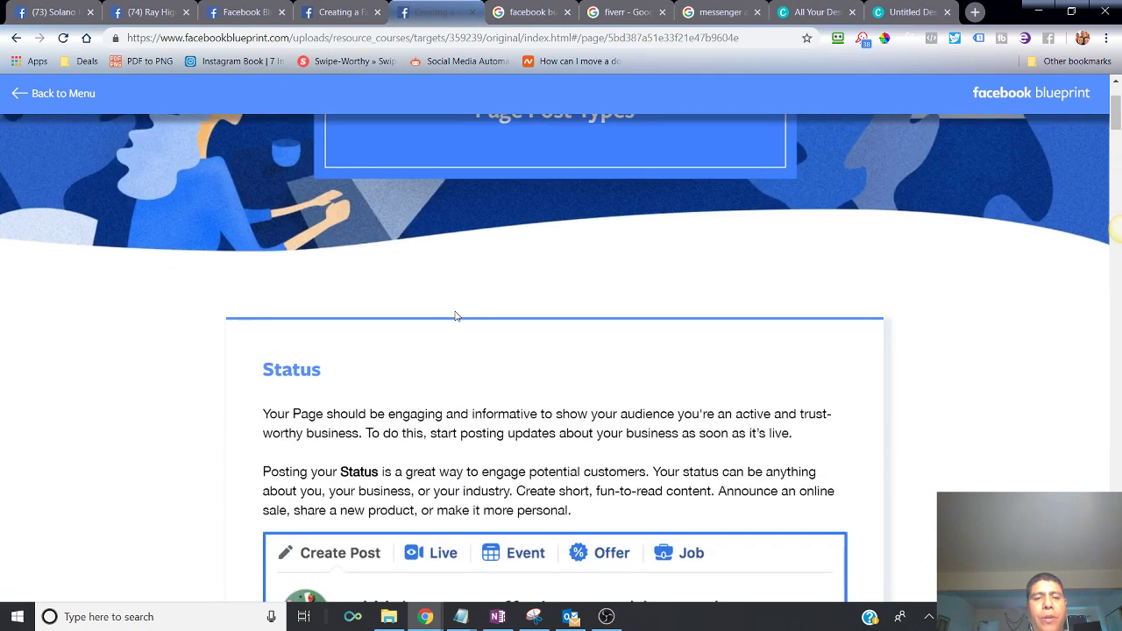
scroll(447, 315, "up", 2)
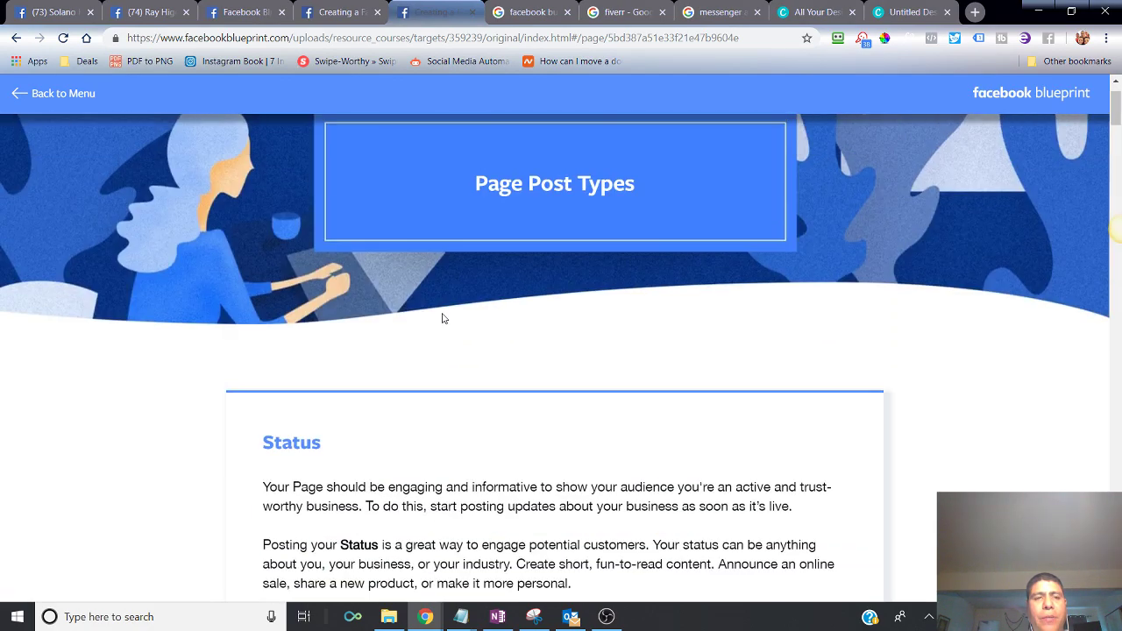
left_click(606, 616)
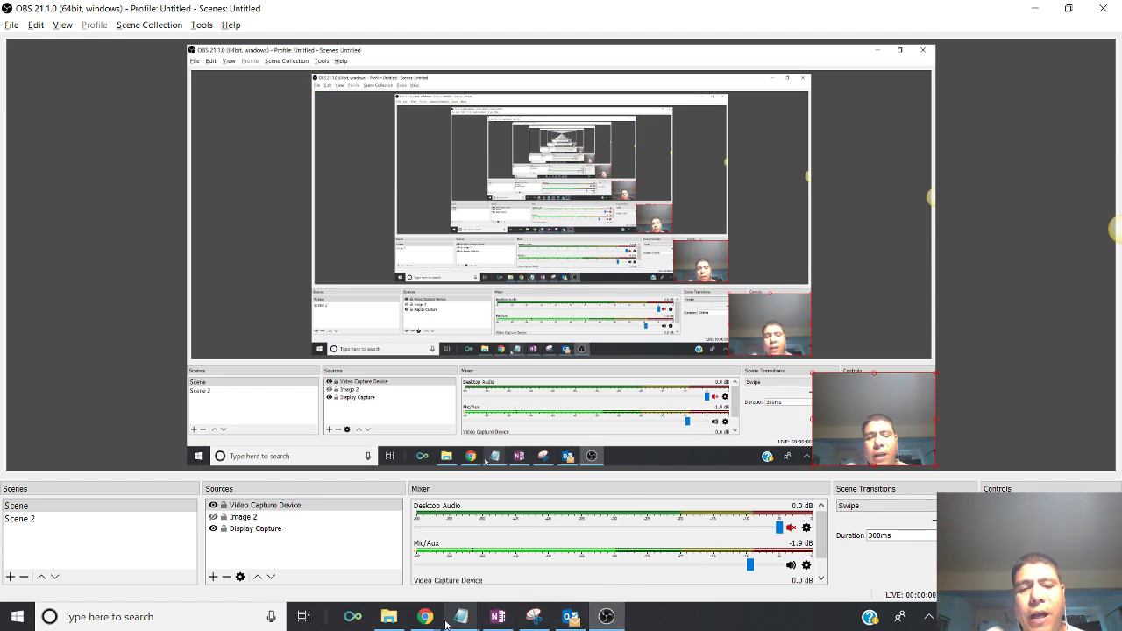
mouse_move(424, 616)
left_click(302, 576)
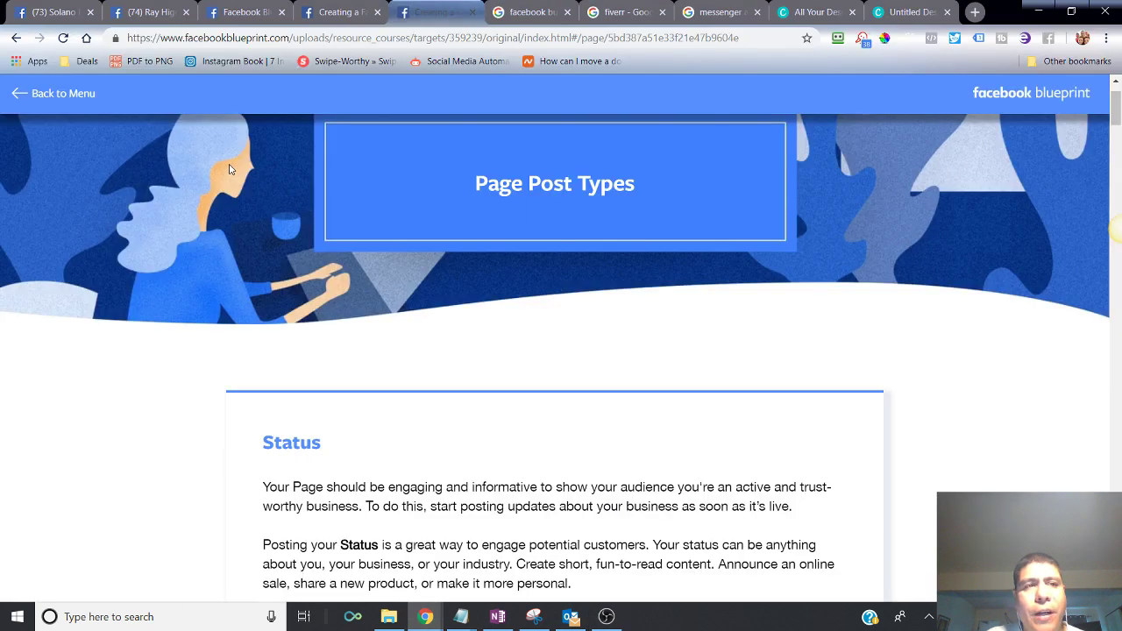
Step: Review the general settings of the Solano Homes For Sale Page, and return to the Page's home view
left_click(43, 9)
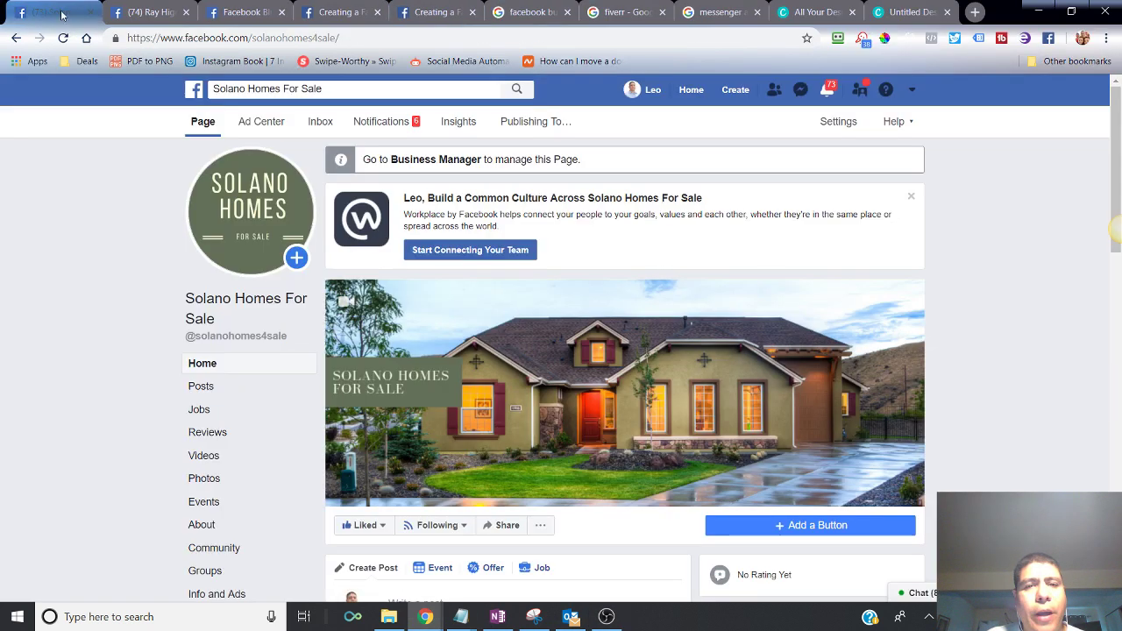
left_click(838, 122)
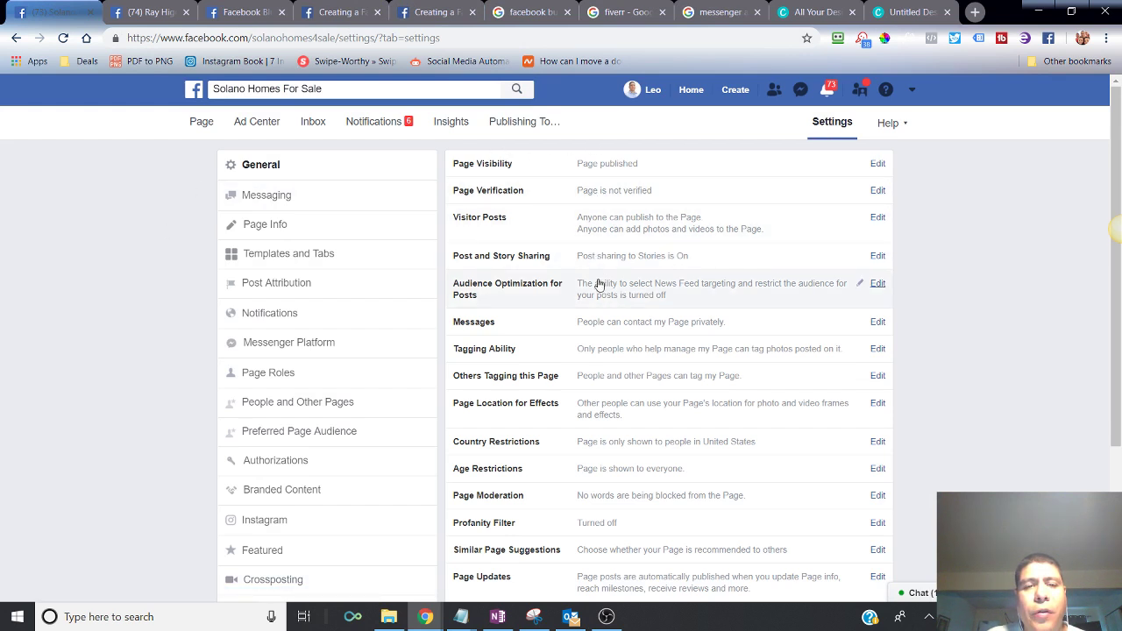
scroll(601, 311, "down", 3)
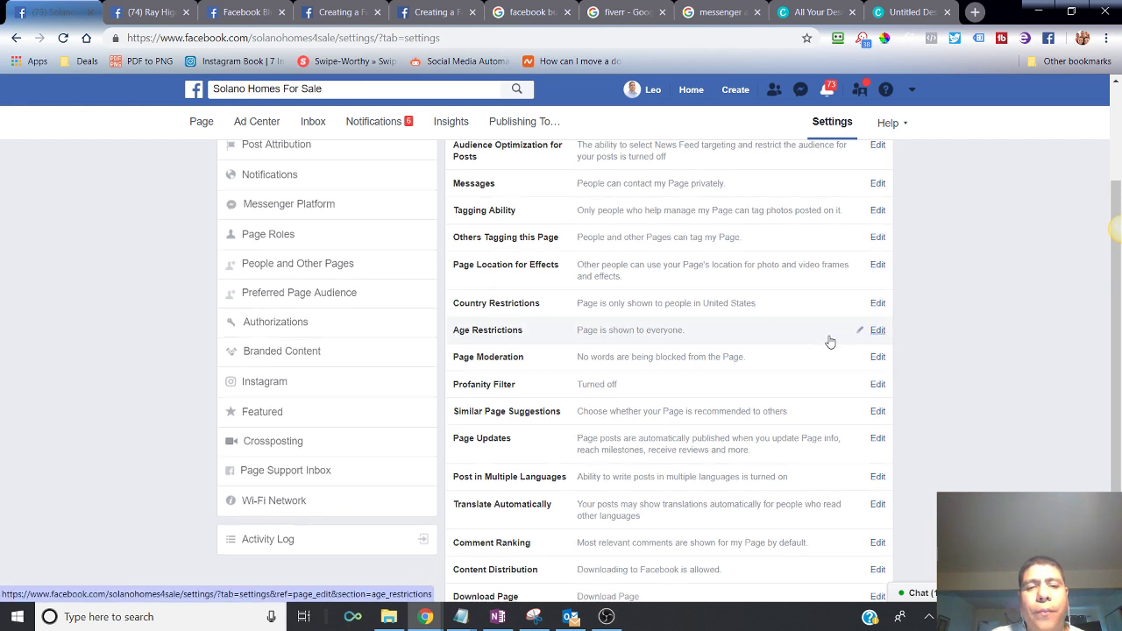
scroll(828, 341, "down", 1)
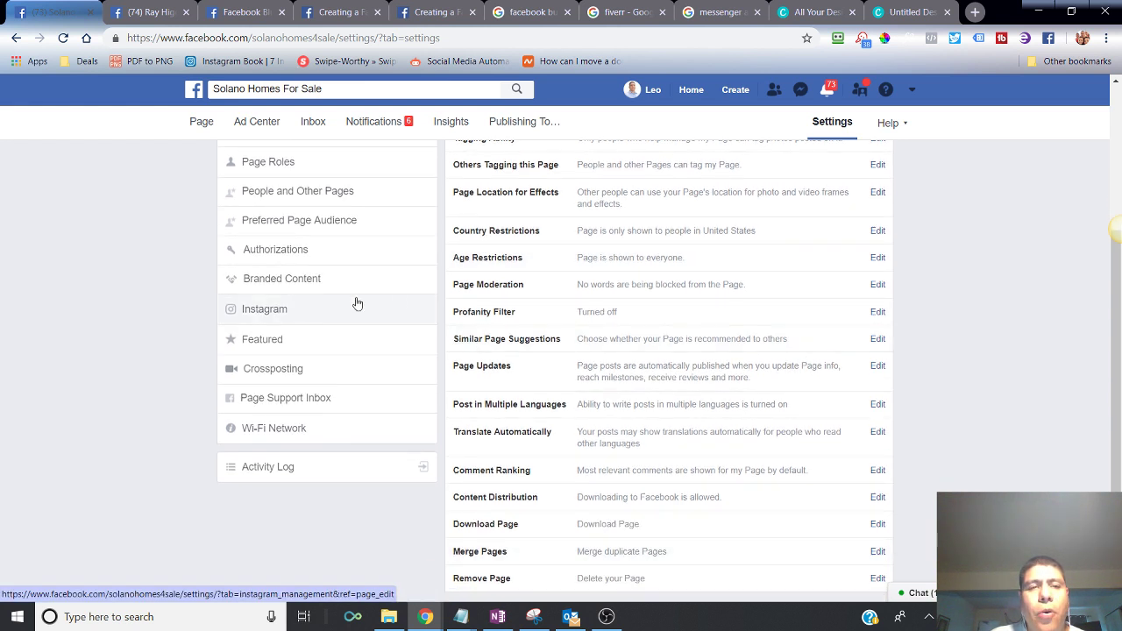
scroll(308, 325, "up", 3)
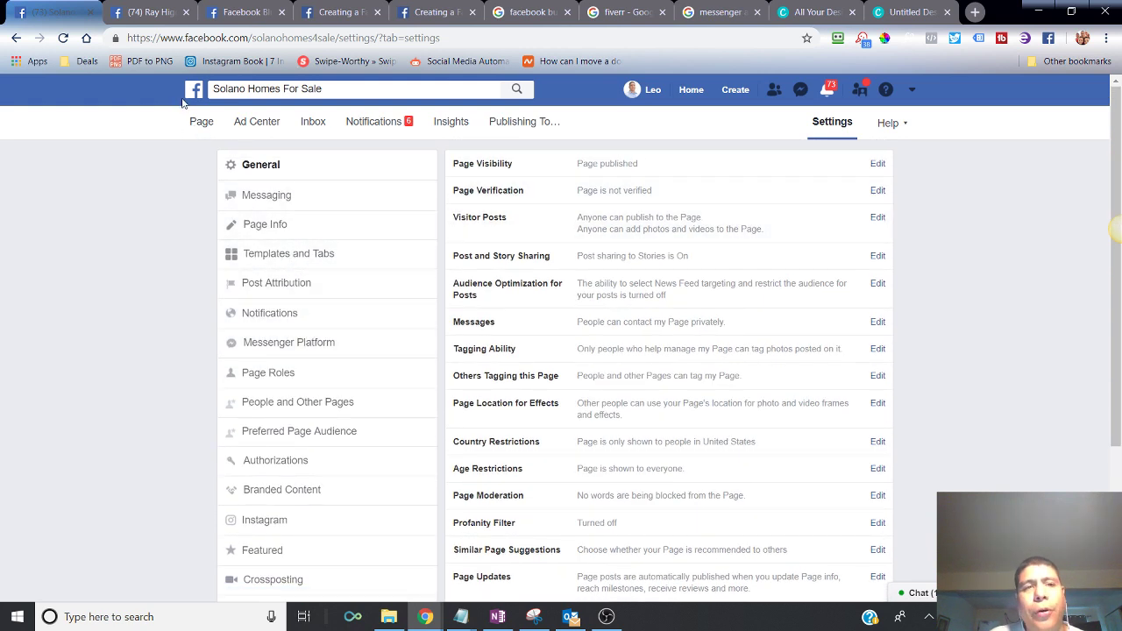
left_click(202, 120)
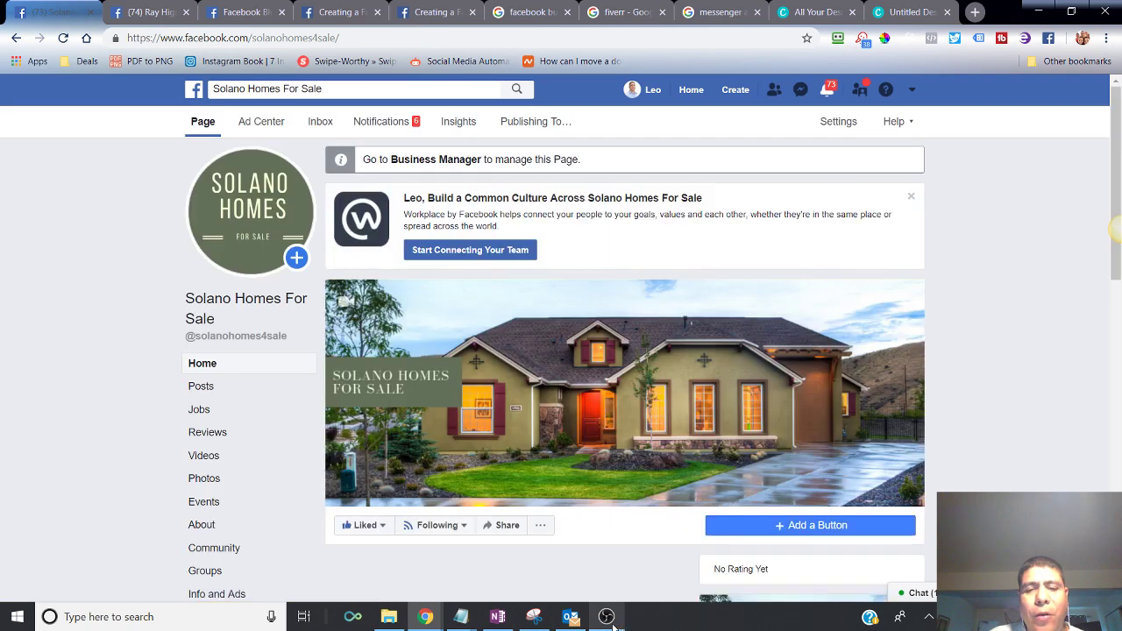